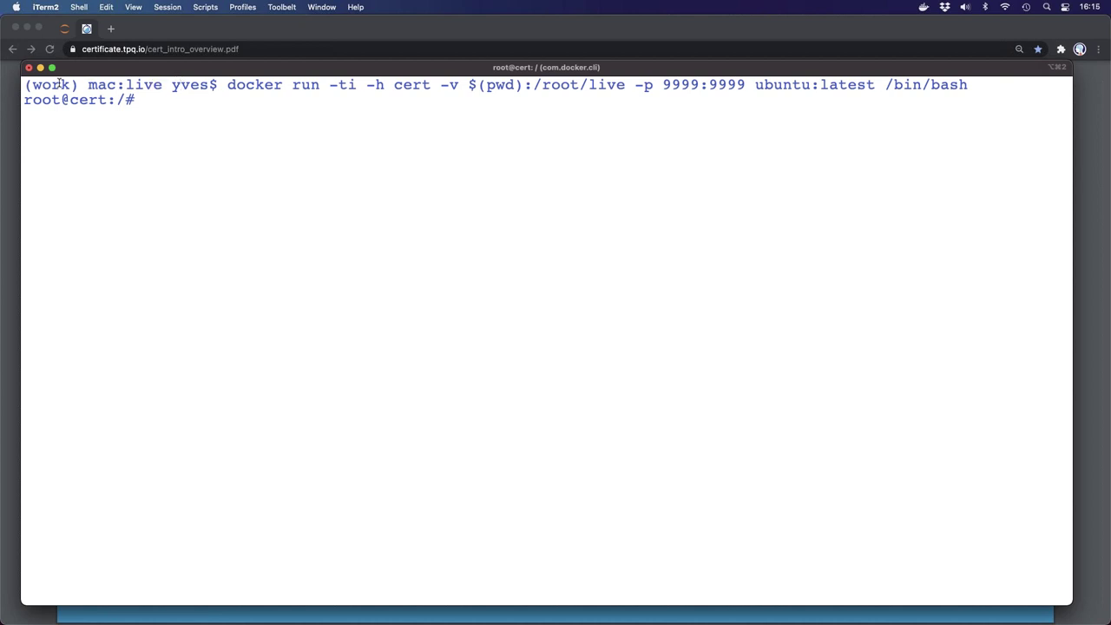
# List the contents of the container's top-level directory and change into the root folder
pyautogui.write('ls')
pyautogui.press('Return')
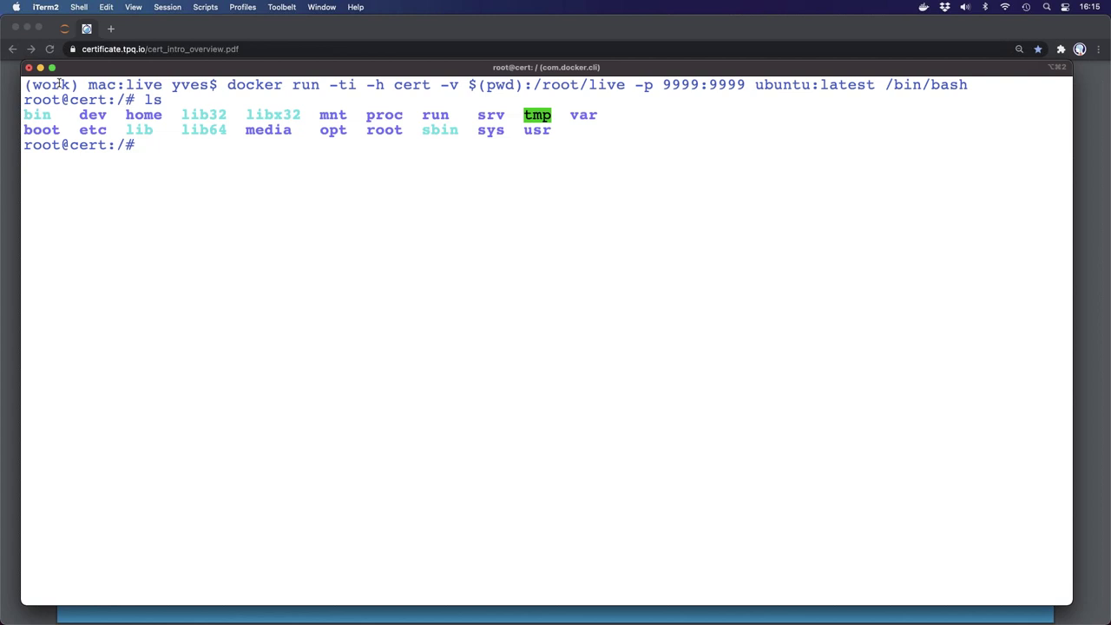
pyautogui.write('cd root')
pyautogui.press('Return')
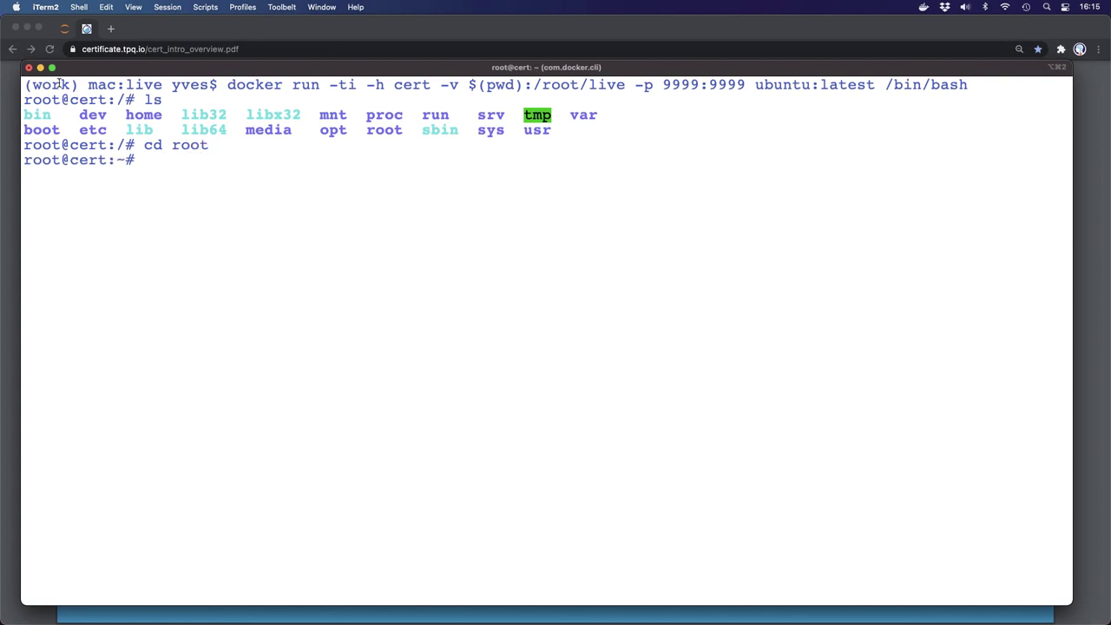
# List the contents of the current home directory and of its live subfolder
pyautogui.write('ssssss')
pyautogui.press('Return')
pyautogui.write('ls')
pyautogui.press('Return')
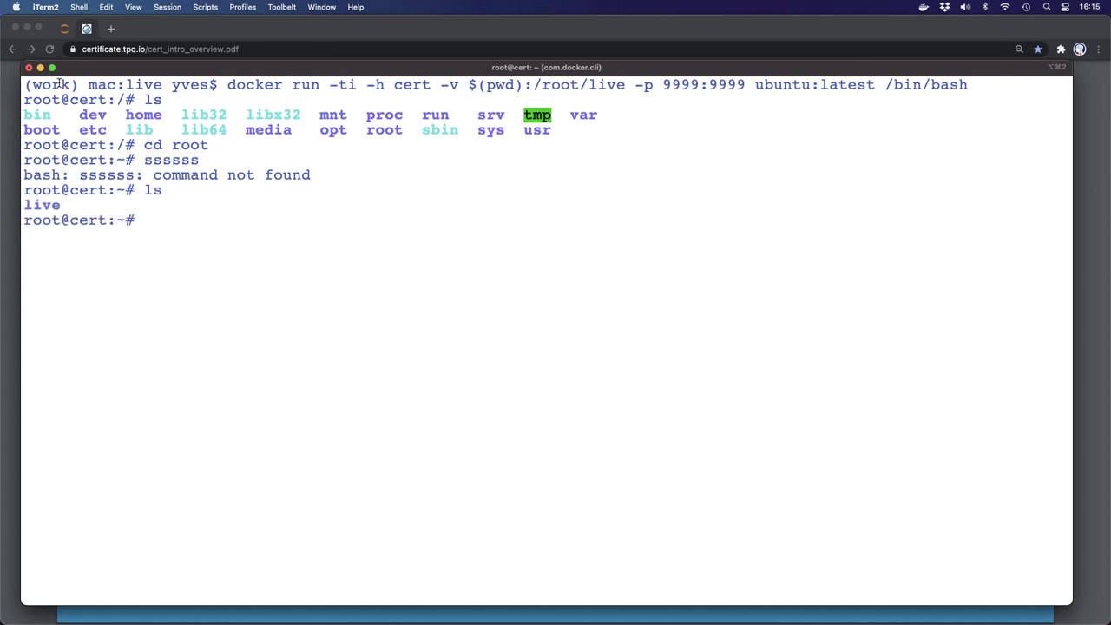
pyautogui.hotkey('ctrl', 'l')
pyautogui.write('ls')
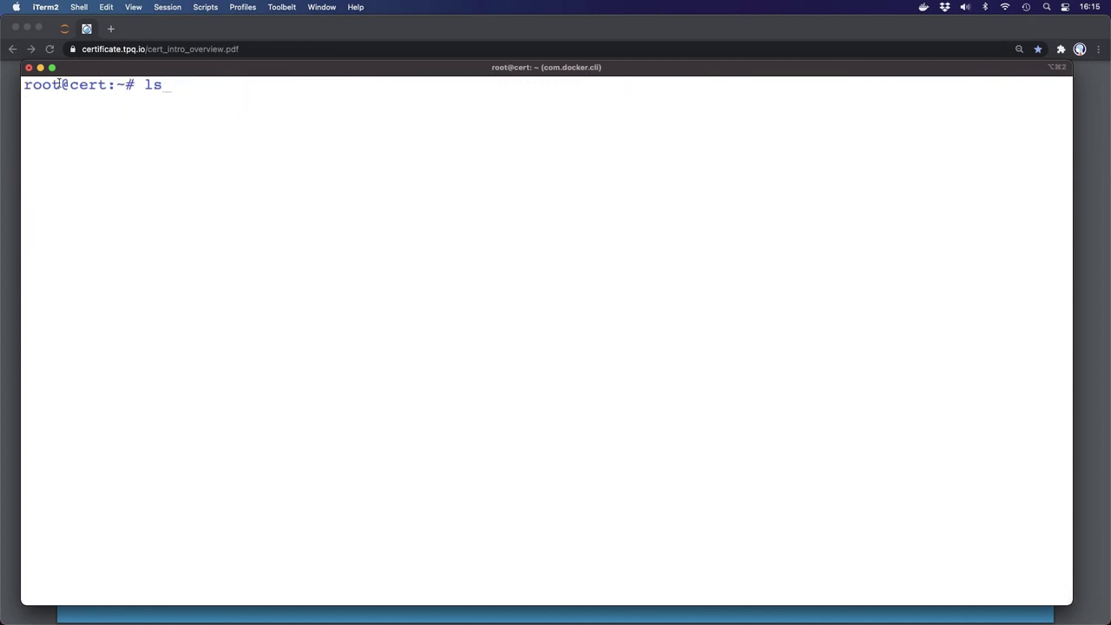
pyautogui.press('Return')
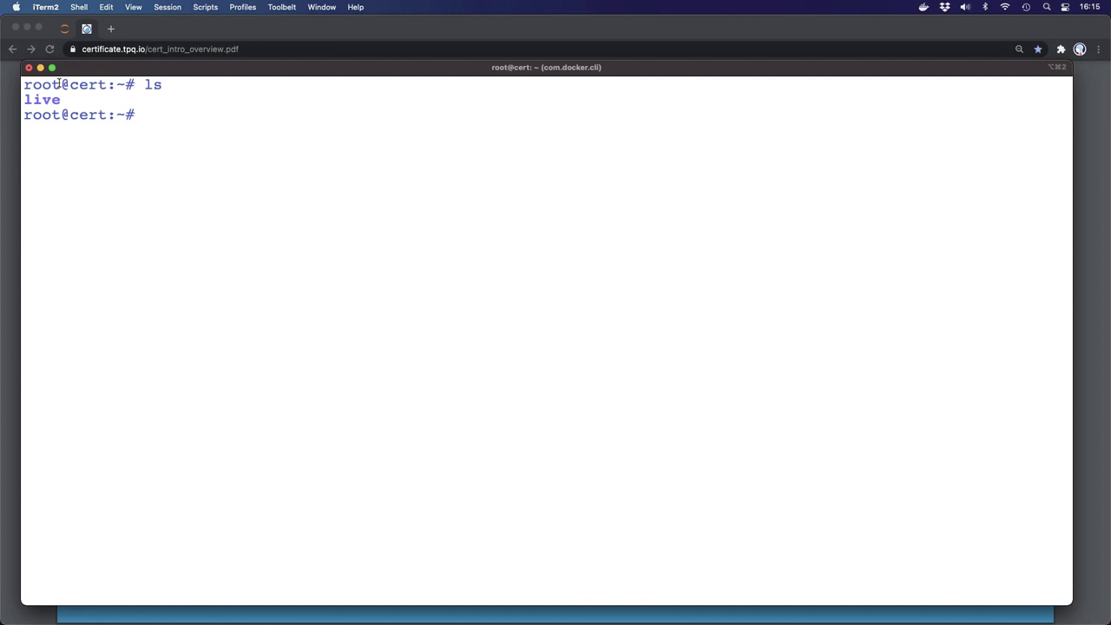
pyautogui.write('ls live')
pyautogui.press('Return')
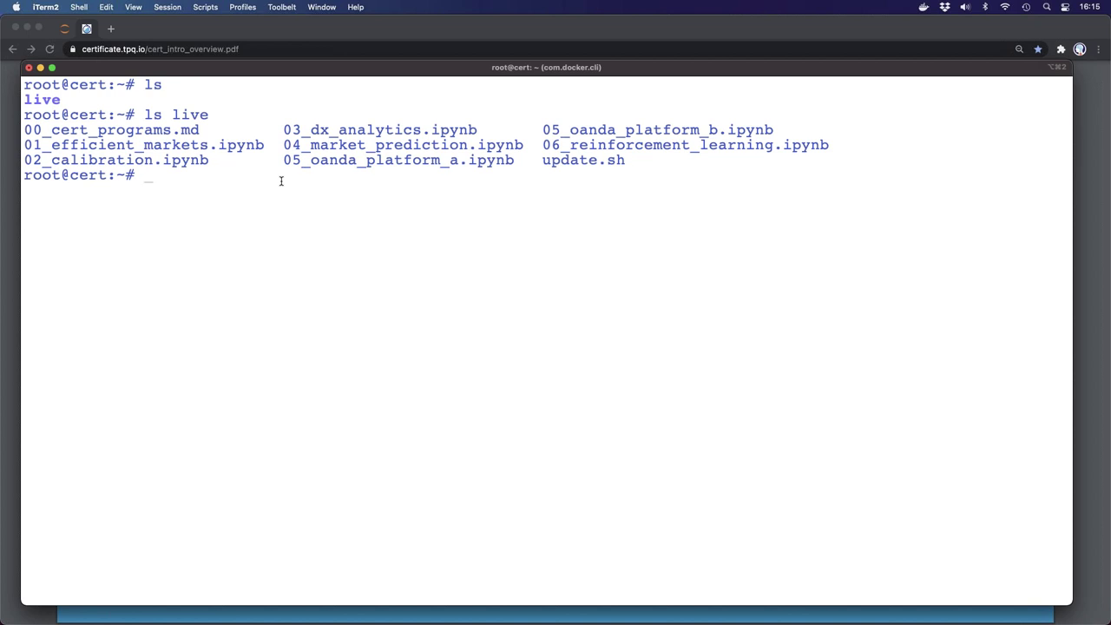
# Clear the terminal and check whether Python is available by running python
pyautogui.hotkey('ctrl', 'l')
pyautogui.write('python')
pyautogui.press('Return')
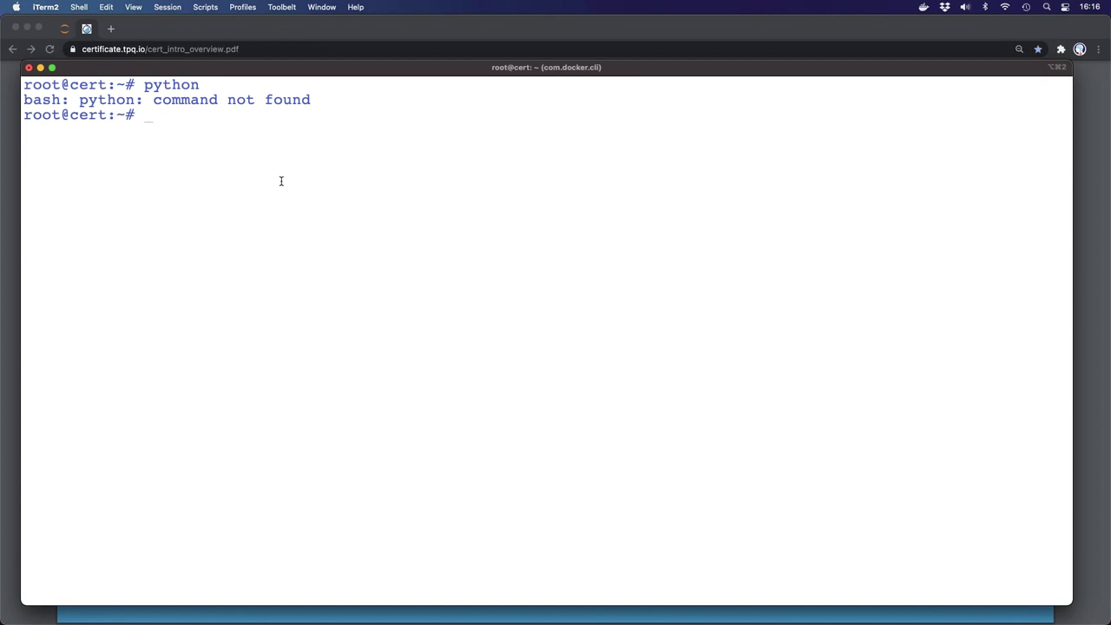
# Update the package lists and upgrade the installed packages with apt-get, accepting the upgrade, and clear the terminal
pyautogui.write('apt-get update')
pyautogui.press('Return')
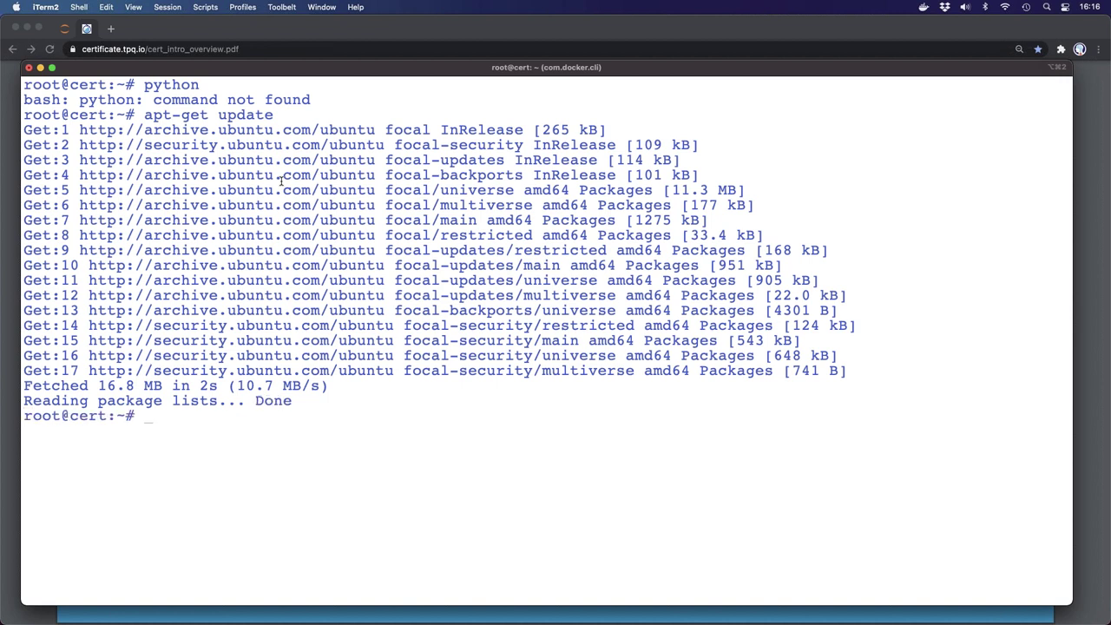
pyautogui.write('apt-get upgrade')
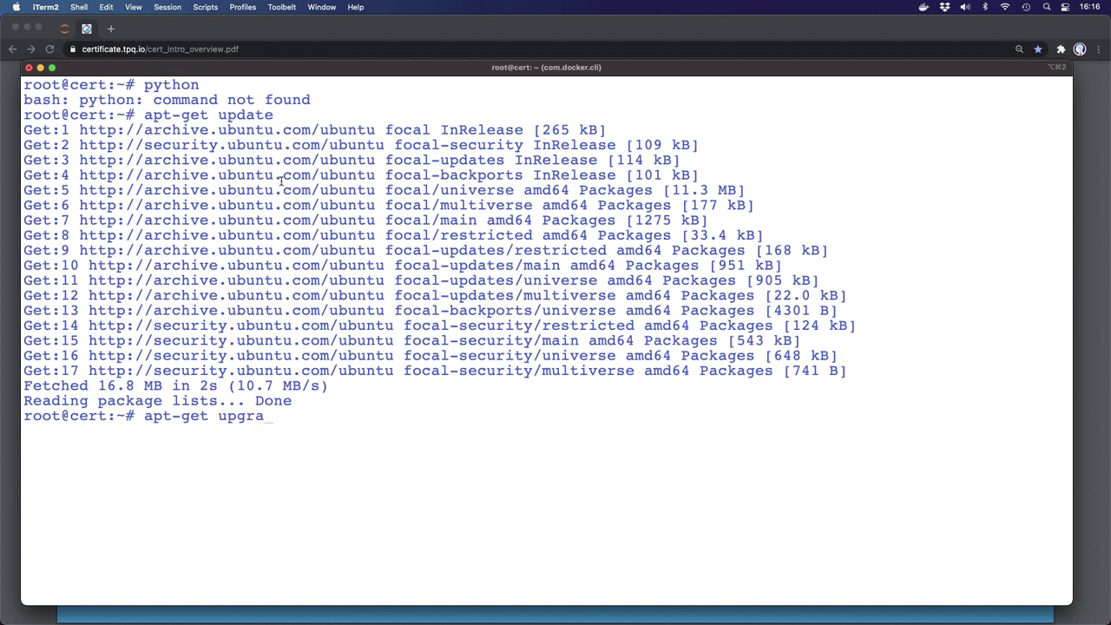
pyautogui.press('Return')
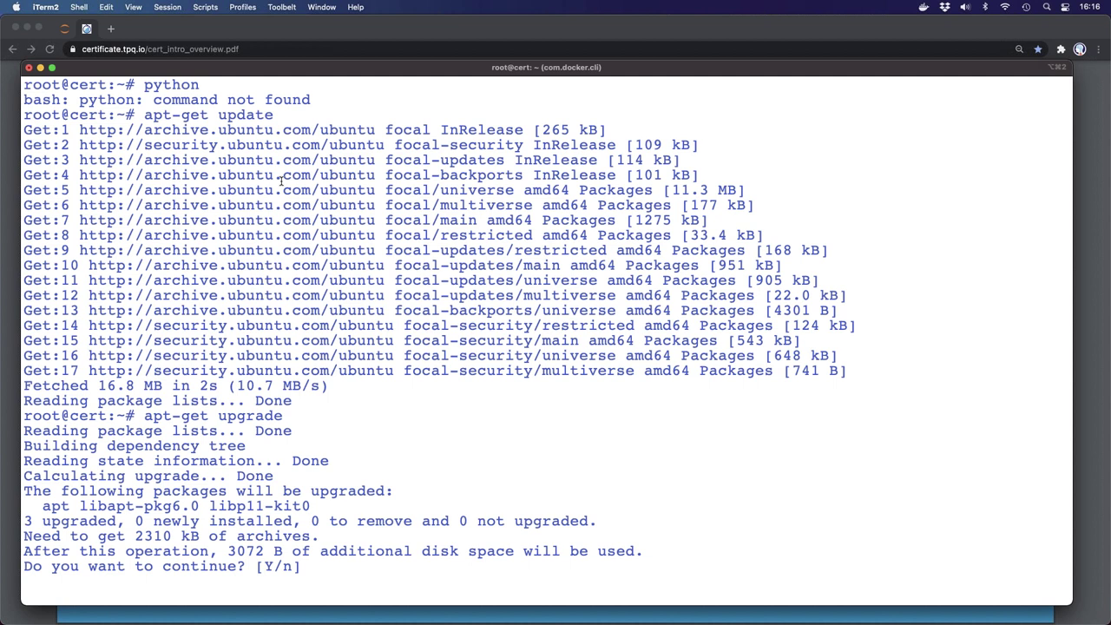
pyautogui.write('y')
pyautogui.press('Return')
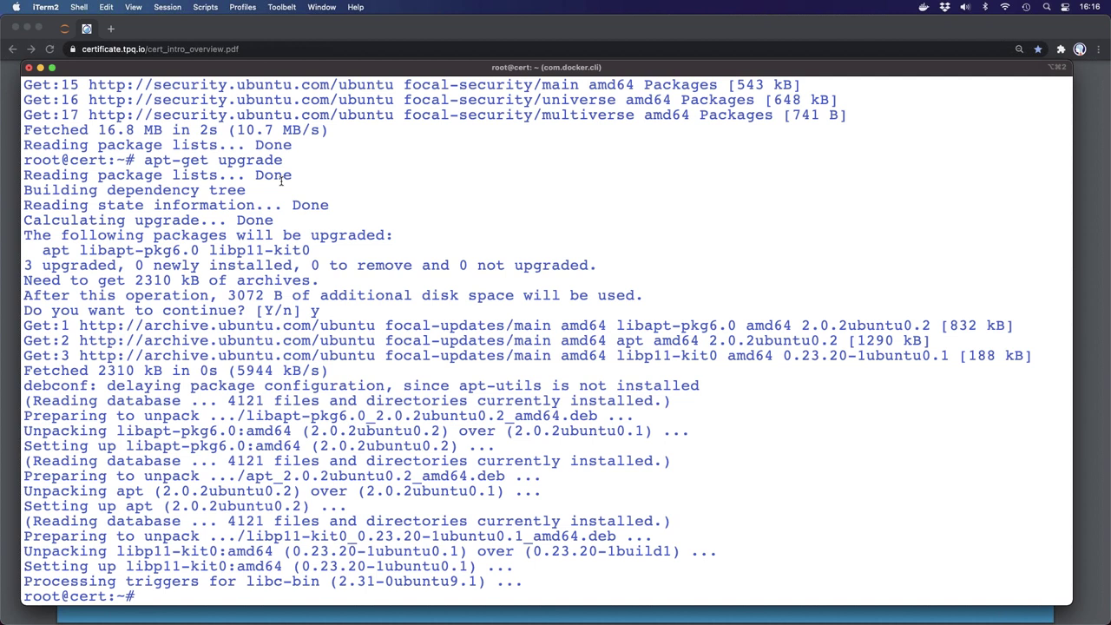
pyautogui.hotkey('ctrl', 'l')
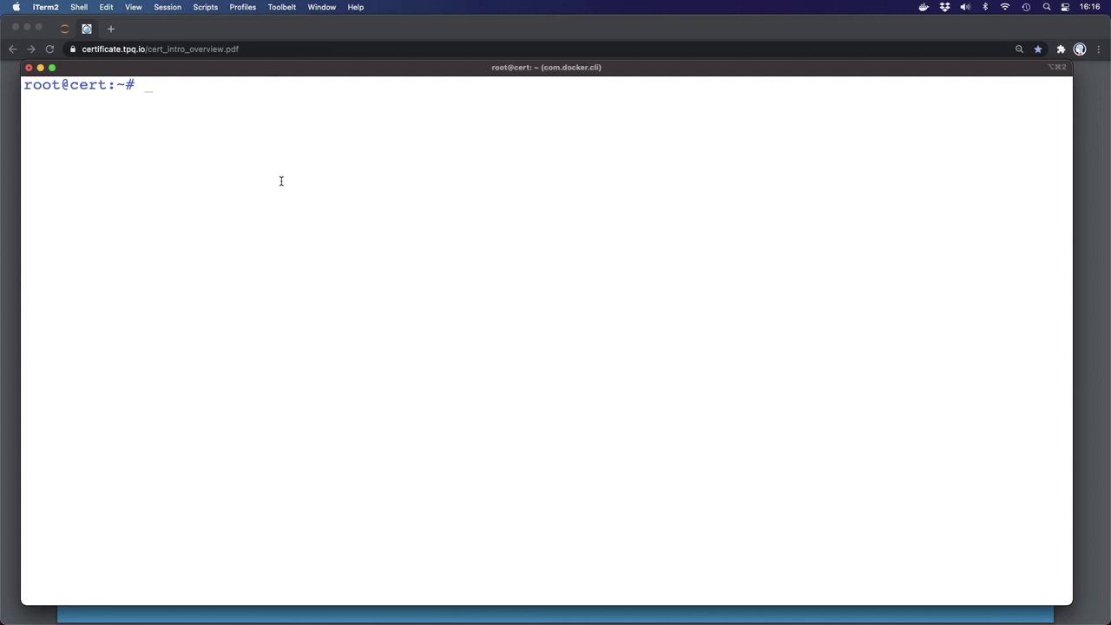
# Install the wget package with apt-get, accepting the additional packages, and clear the terminal
pyautogui.write('apt-get wget')
pyautogui.press('Return')
pyautogui.press('Up')
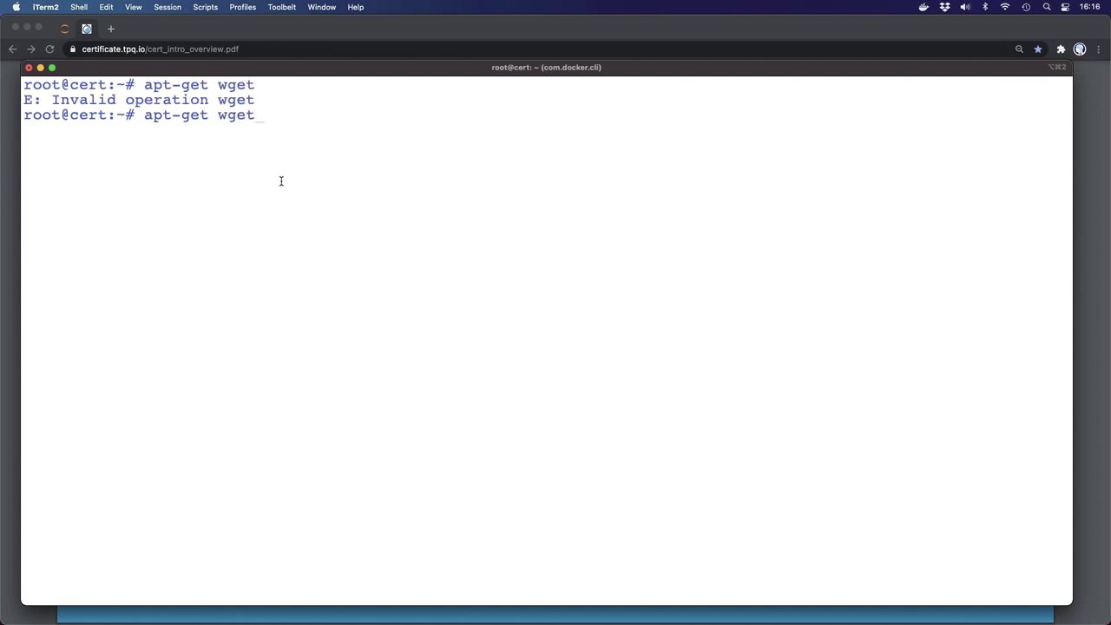
pyautogui.write('install')
pyautogui.press('Return')
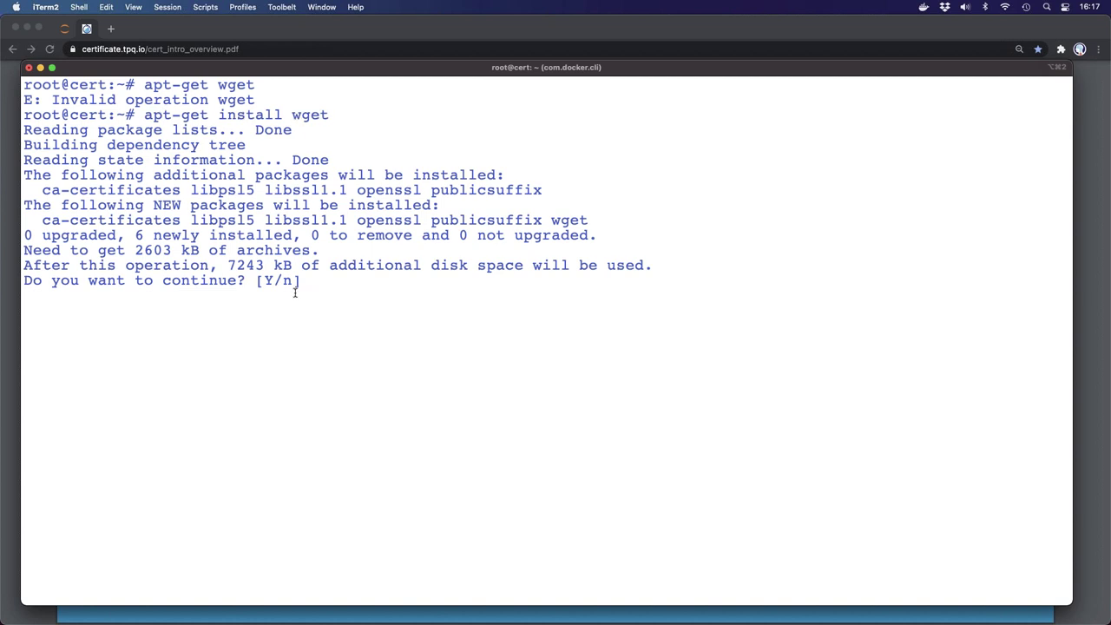
pyautogui.write('y')
pyautogui.press('Return')
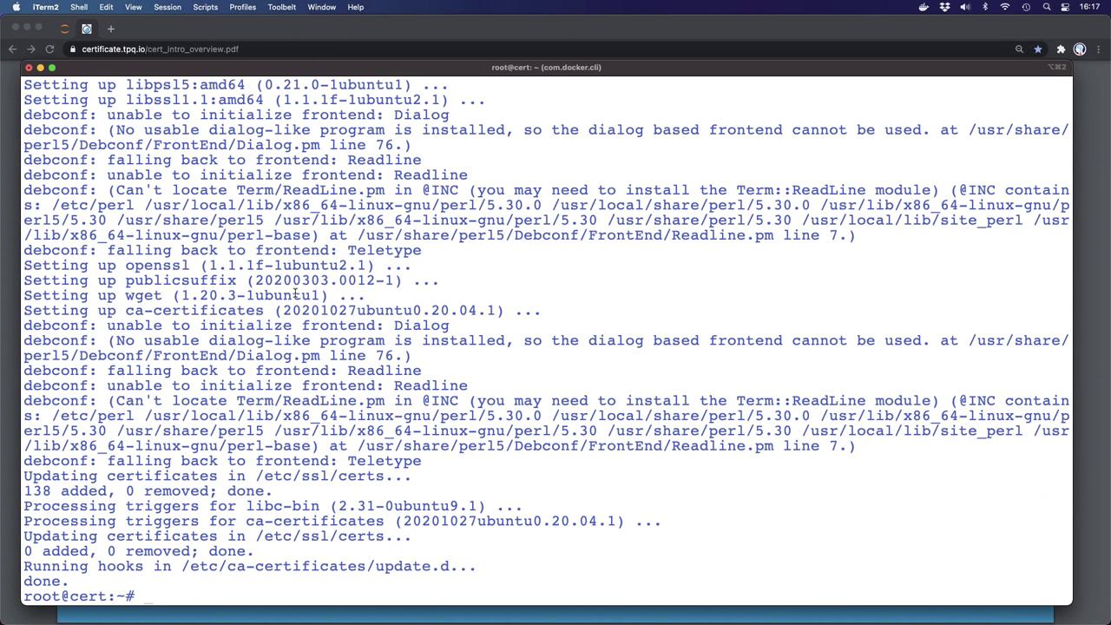
pyautogui.hotkey('ctrl', 'l')
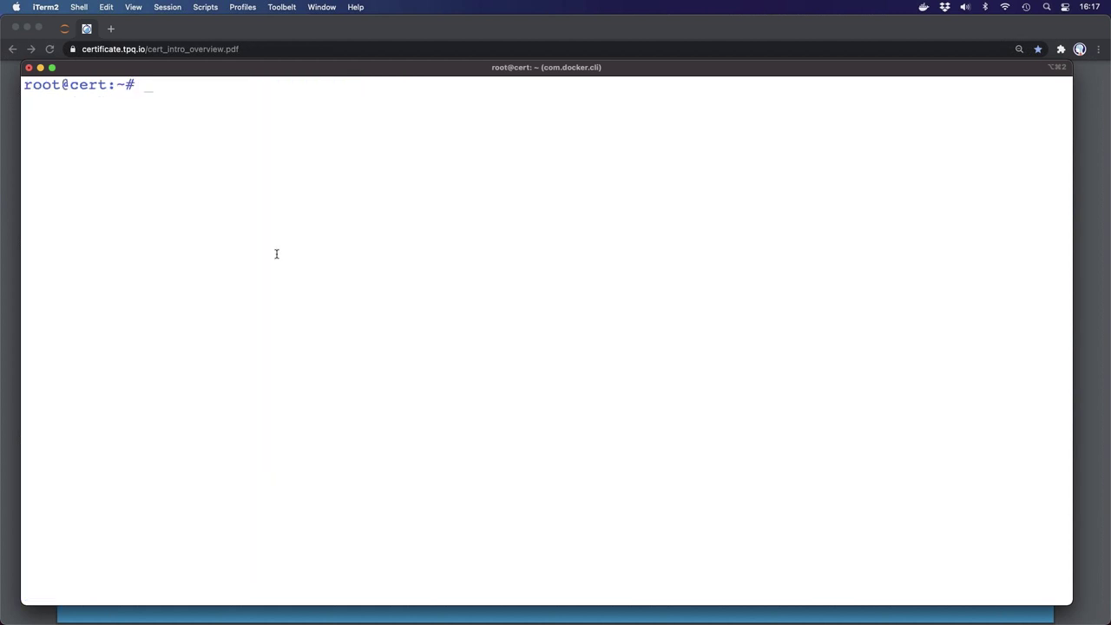
# Switch to Chrome and open the Miniconda documentation page at conda.io/miniconda.html in a new tab
pyautogui.click(112, 31)
pyautogui.write('m')
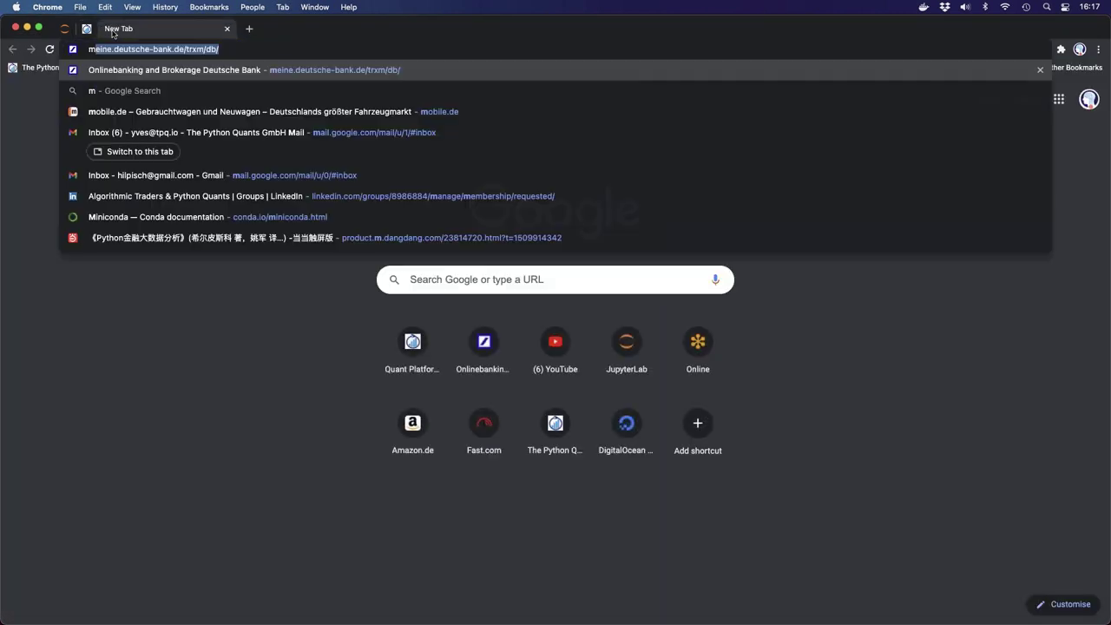
pyautogui.write('inic')
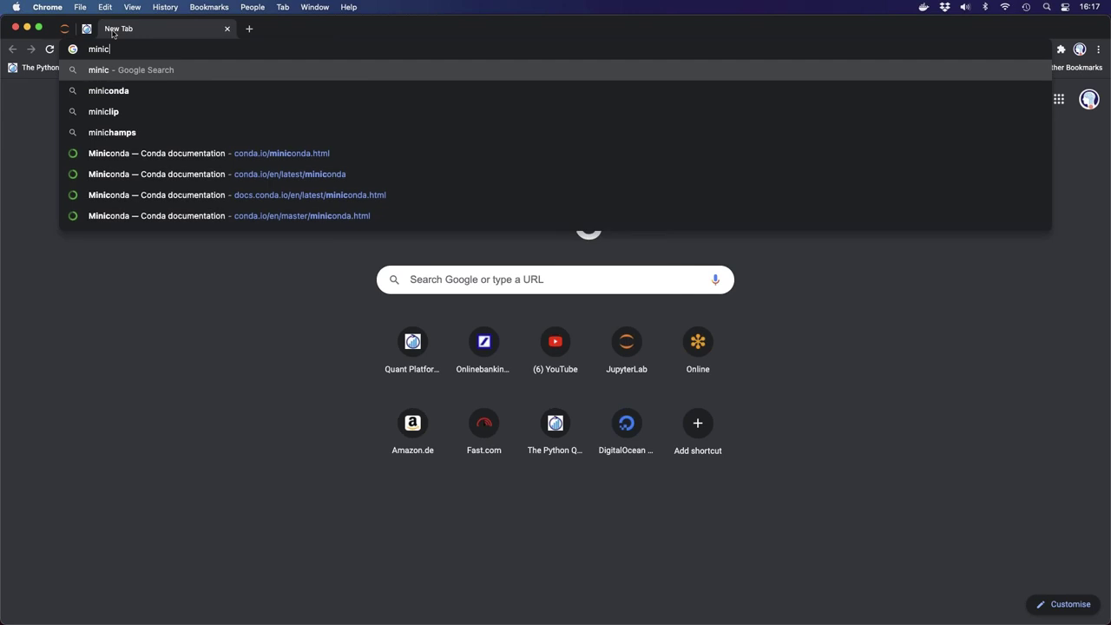
pyautogui.press('Down')
pyautogui.press('Down')
pyautogui.press('Down')
pyautogui.press('Down')
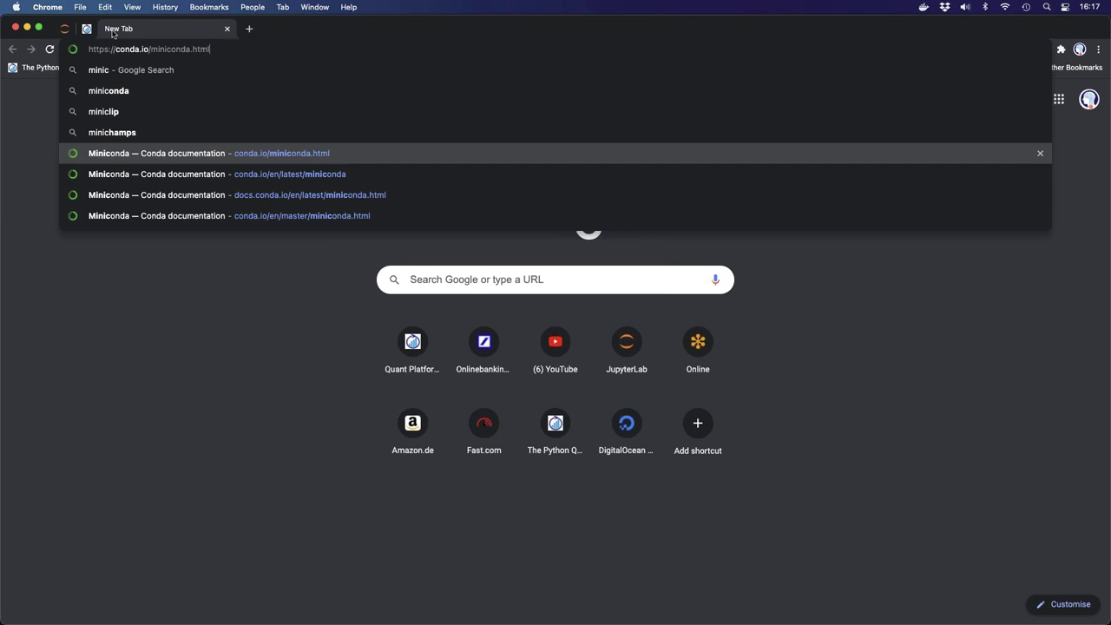
pyautogui.press('Return')
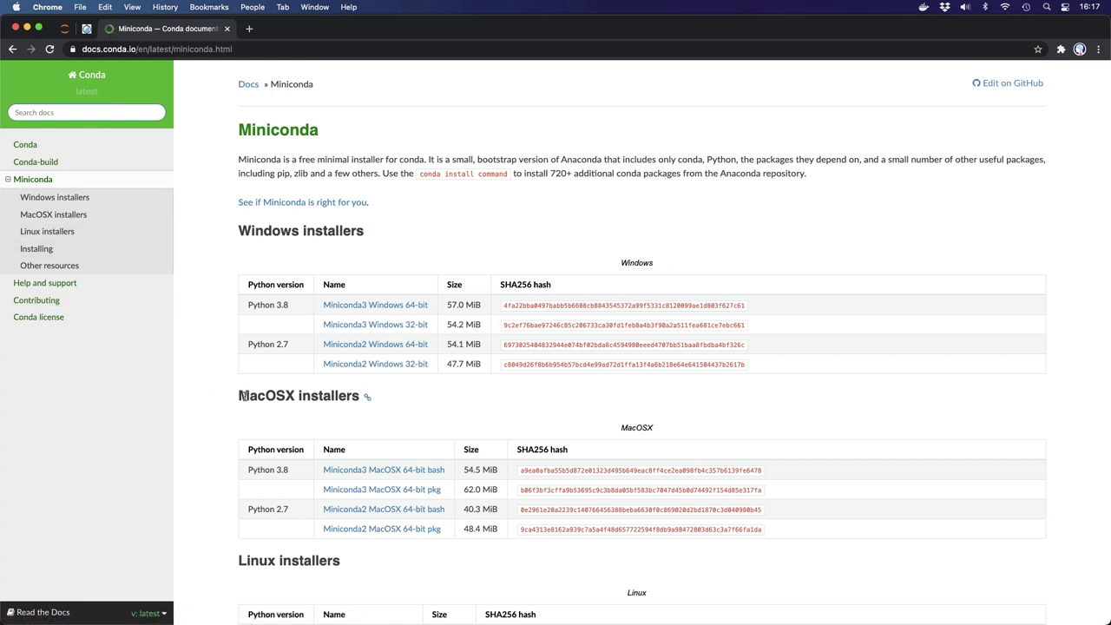
# Copy the link address of the Miniconda3 Linux 64-bit installer for Python 3.8
pyautogui.scroll(-4, 347, 409)
pyautogui.scroll(-1, 303, 391)
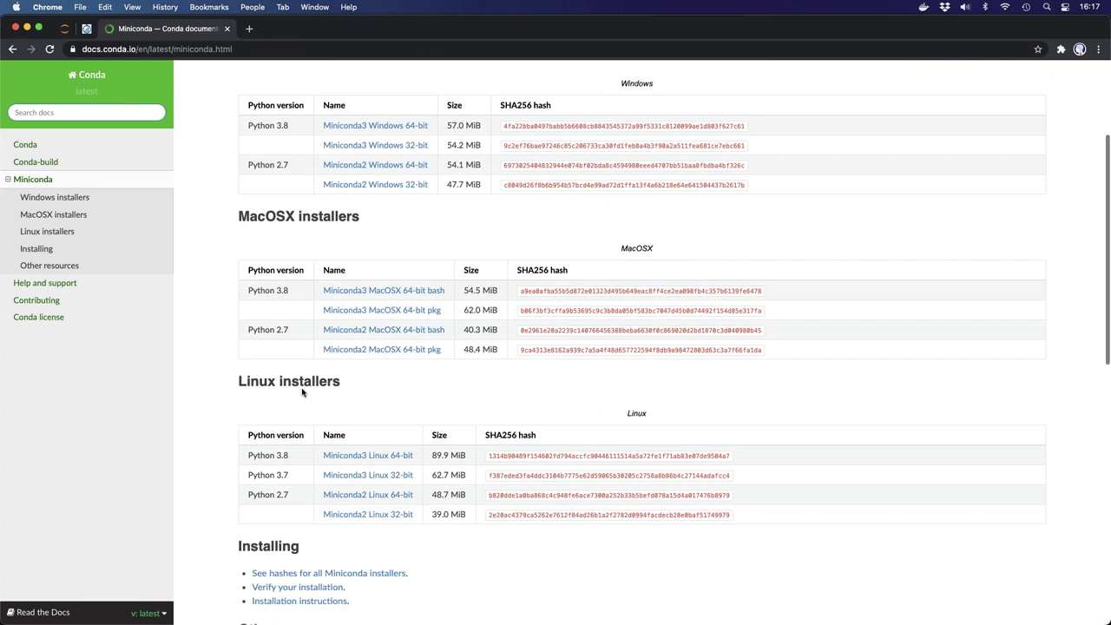
pyautogui.rightClick(348, 457)
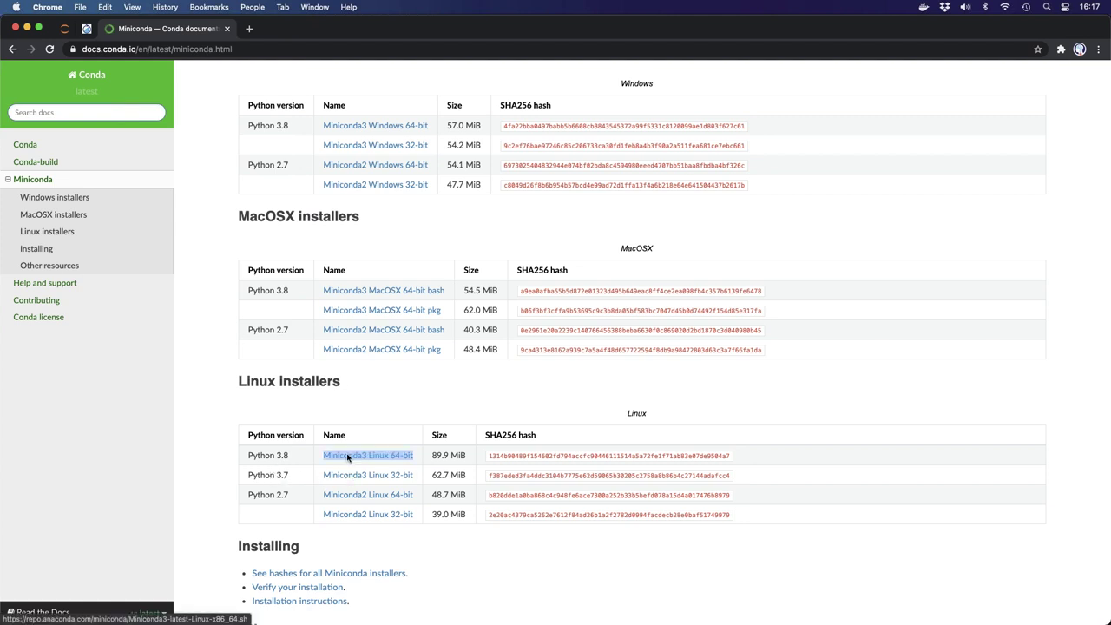
pyautogui.click(372, 473)
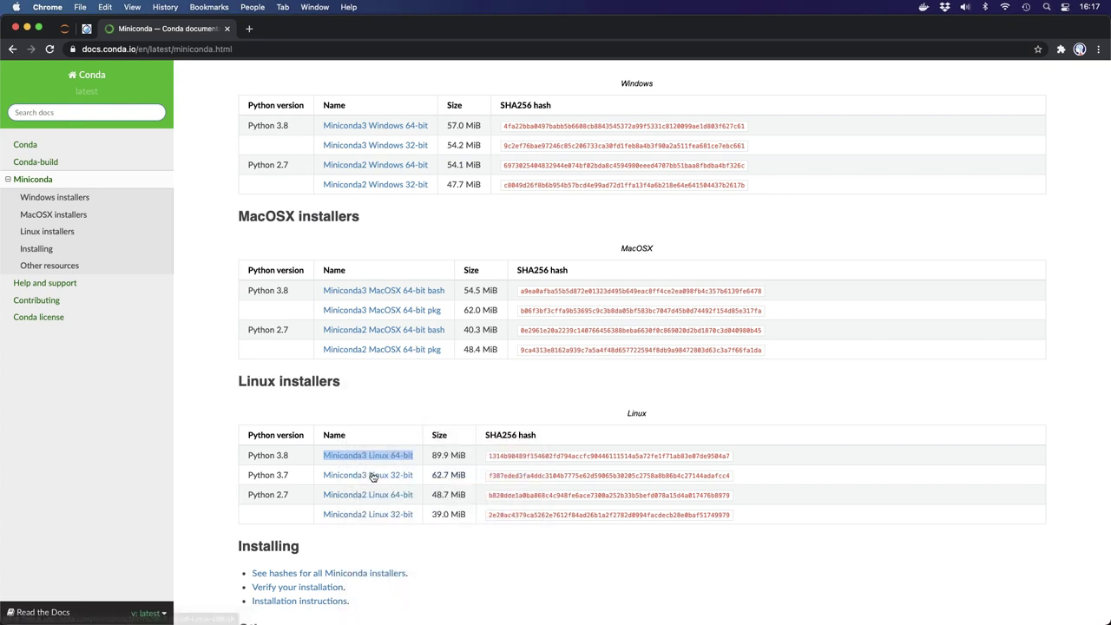
# Switch back to iTerm2 and download Miniconda3-latest-Linux-x86_64.sh from the copied link with wget
pyautogui.press('super+Tab')
pyautogui.write('wget')
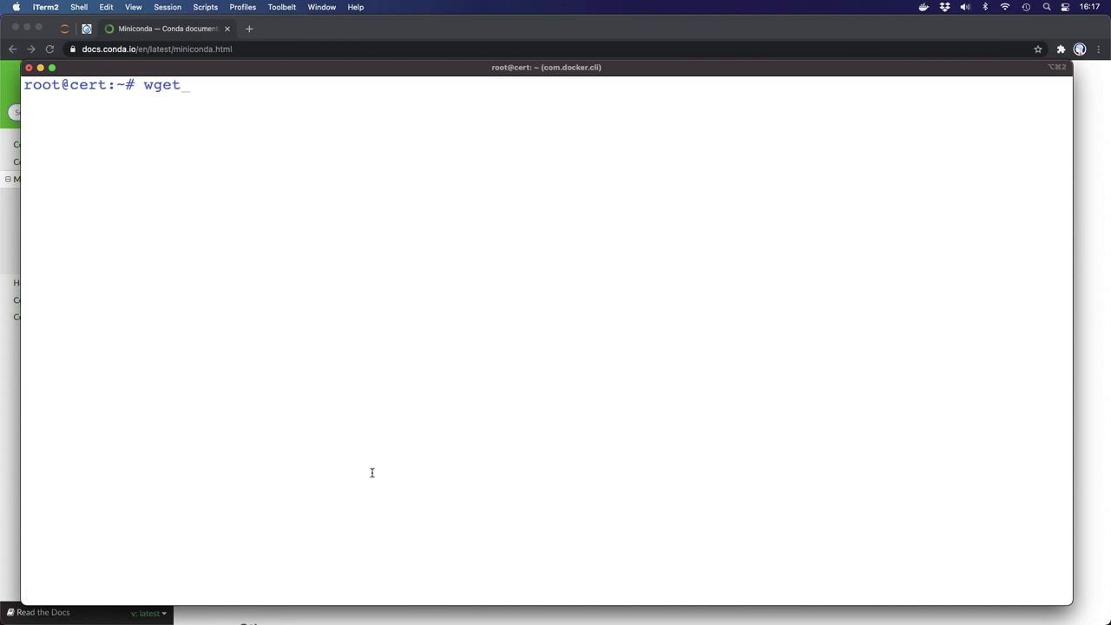
pyautogui.press('super+v')
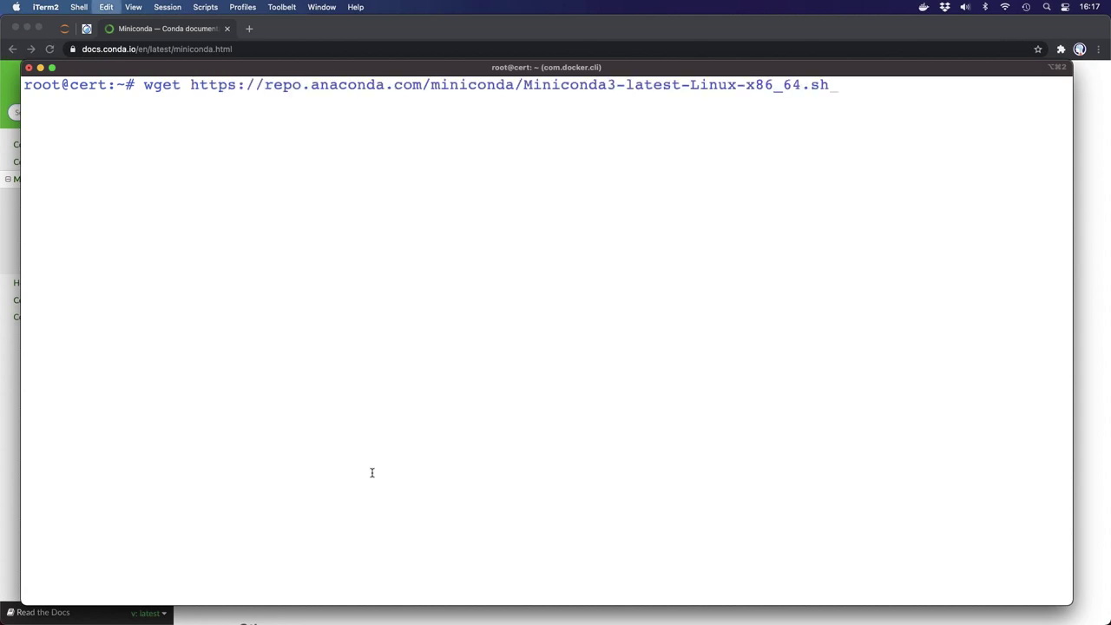
pyautogui.press('Return')
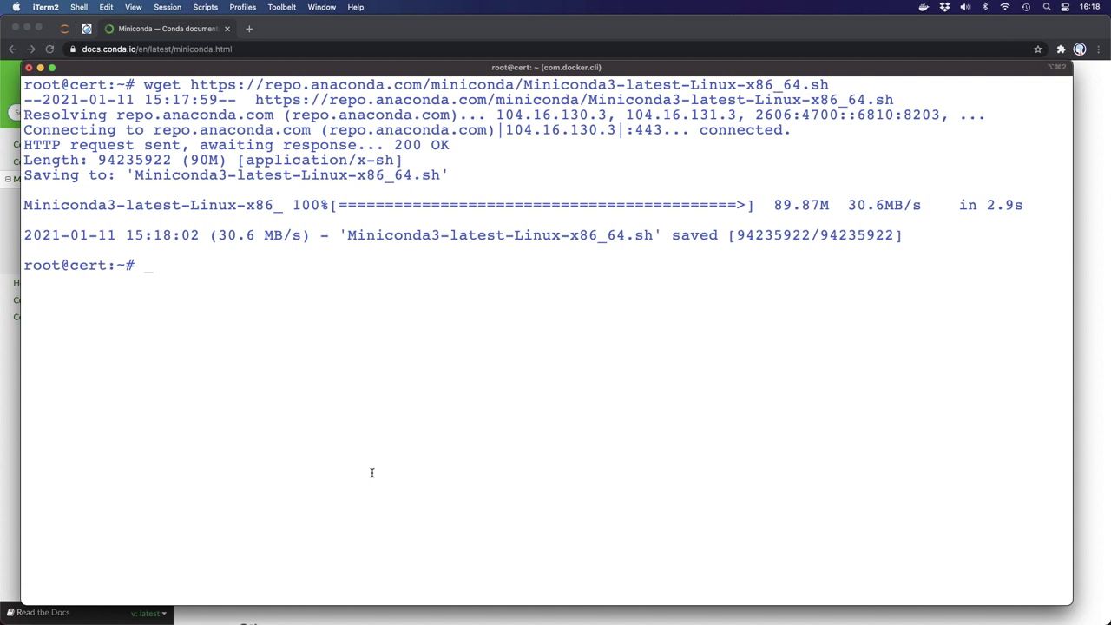
# List the files in the home directory, first plainly and again in detail including hidden files
pyautogui.write('ls')
pyautogui.press('Return')
pyautogui.write('ls -an')
pyautogui.press('Return')
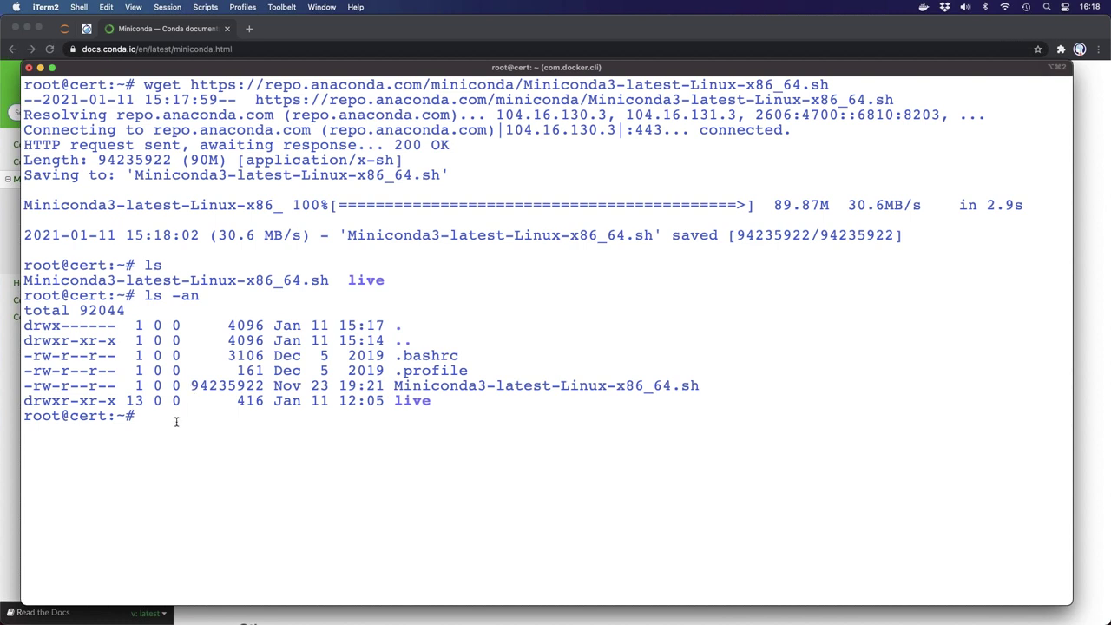
# Clear the terminal and run the Miniconda3-latest-Linux-x86_64.sh installer with bash
pyautogui.hotkey('ctrl', 'l')
pyautogui.write('bash Mini')
pyautogui.press('Tab')
pyautogui.press('Return')
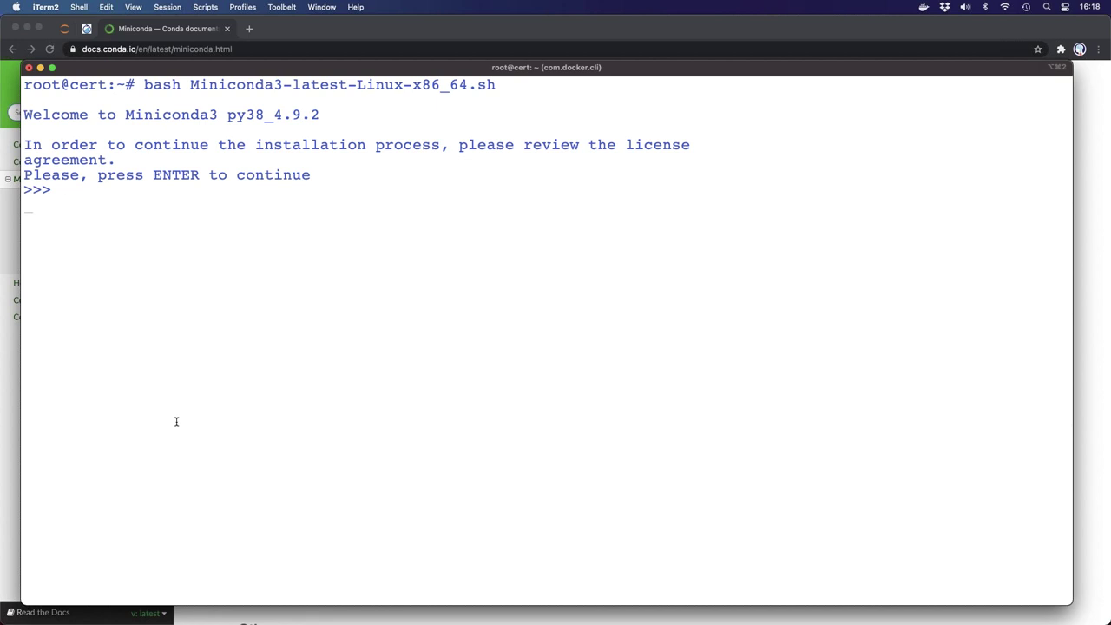
# Page through the Miniconda license agreement to its end and accept the terms with yes
pyautogui.press('Return')
pyautogui.press('space')
pyautogui.press('space')
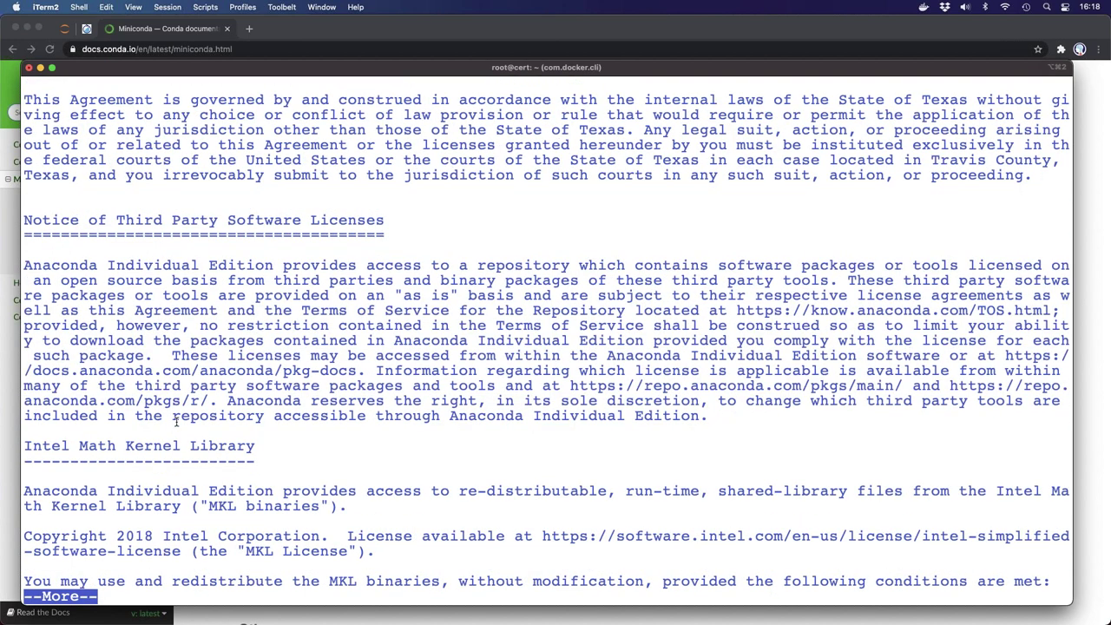
pyautogui.press('space')
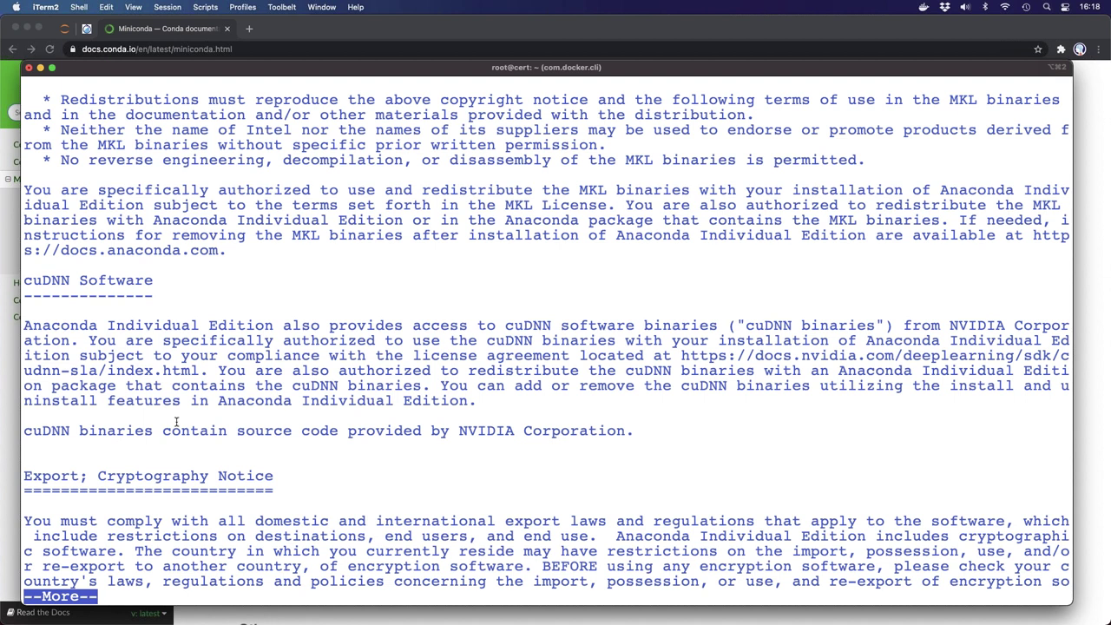
pyautogui.press('space')
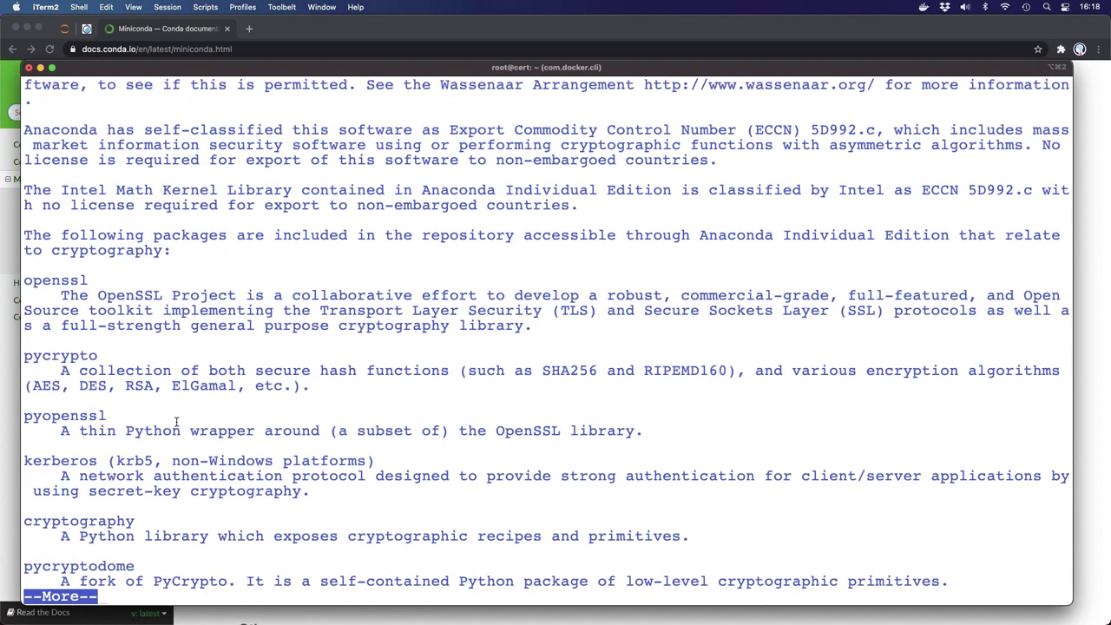
pyautogui.press('space')
pyautogui.write('yes')
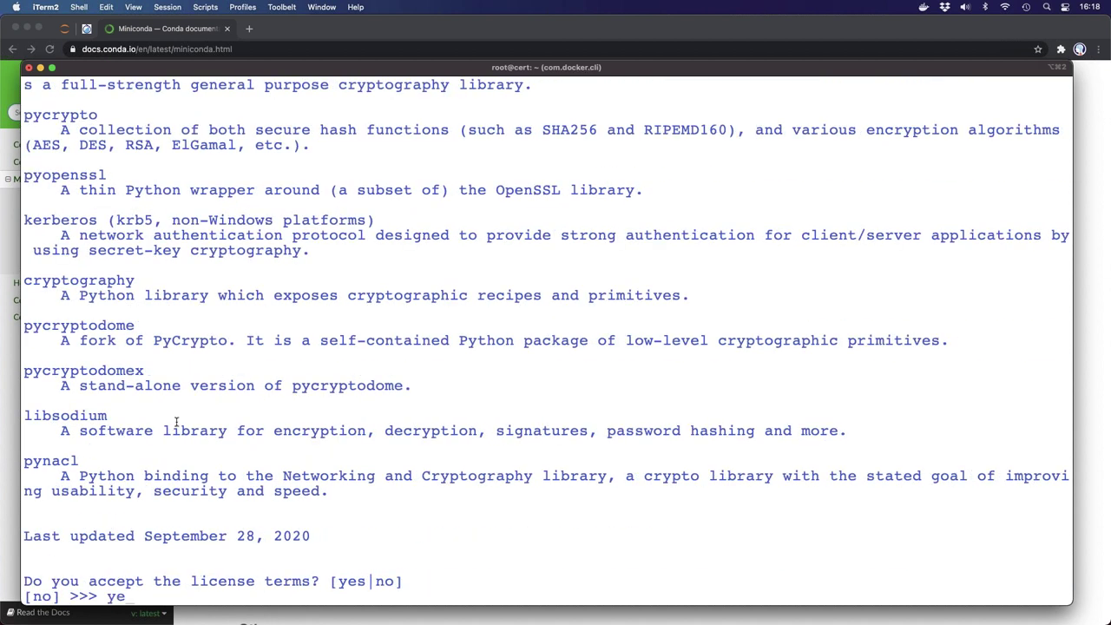
pyautogui.press('Return')
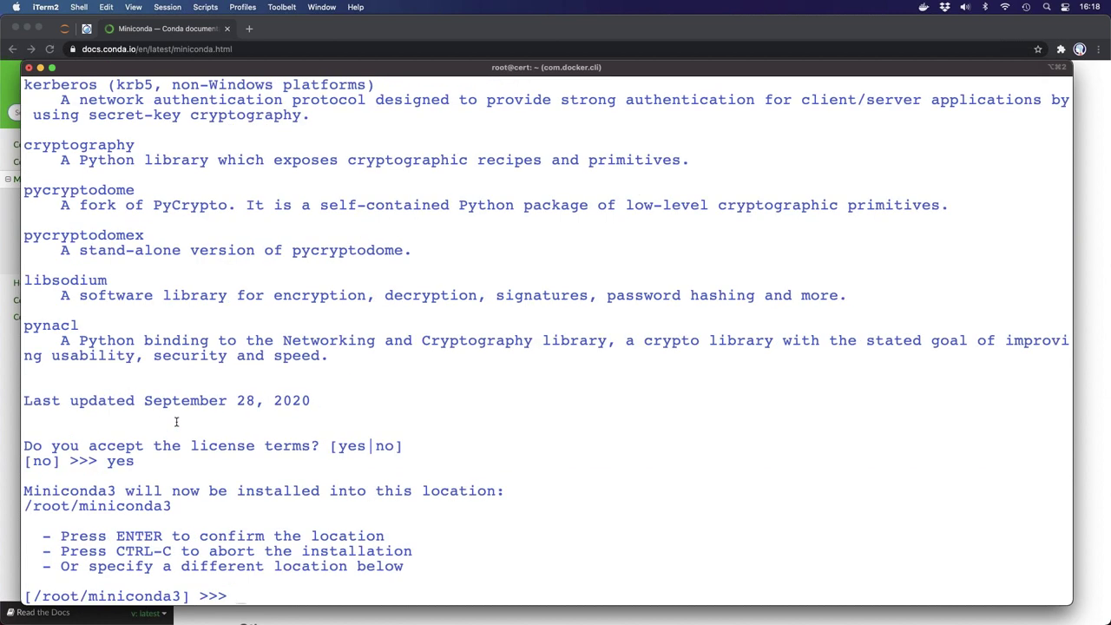
# Install Miniconda3 into the default location /root/miniconda3 and answer yes to initializing it with conda init
pyautogui.press('Return')
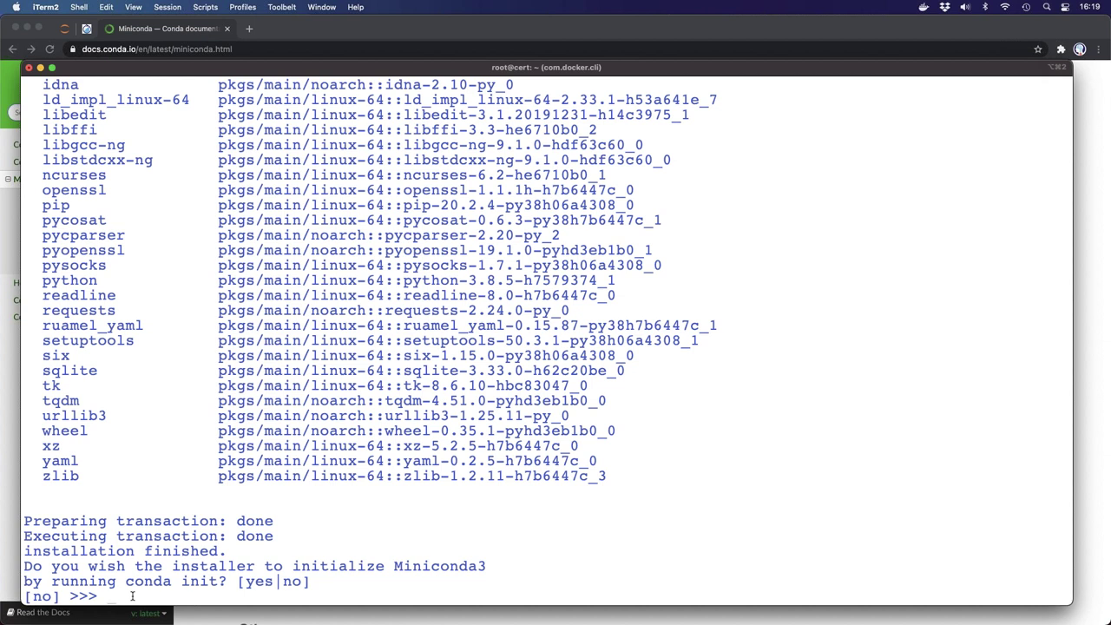
pyautogui.write('yes')
pyautogui.press('Return')
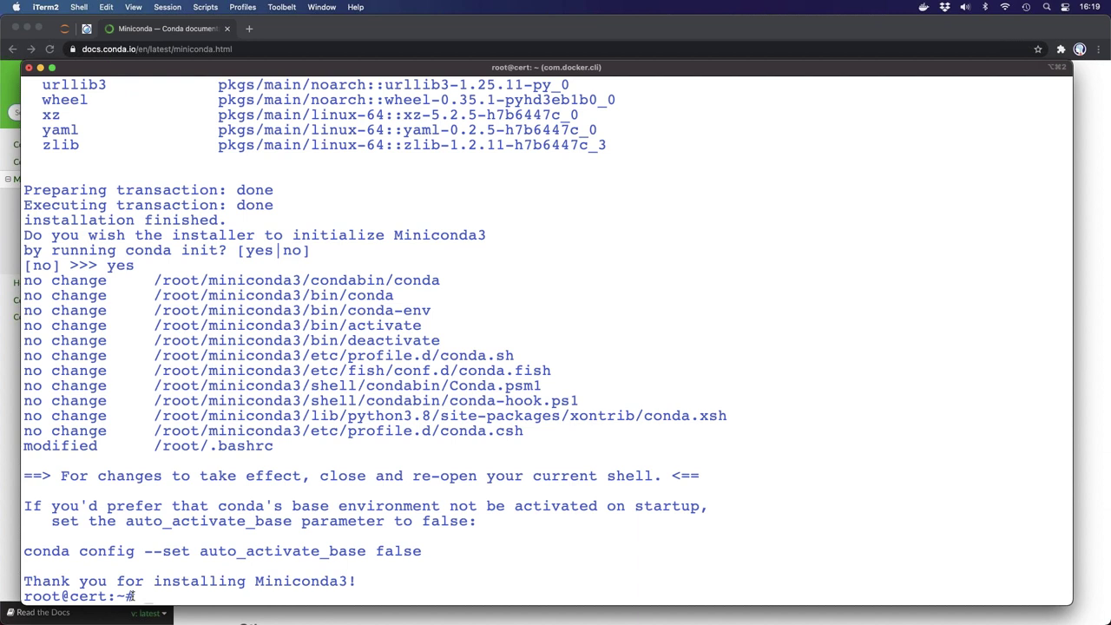
# Clear the terminal and try to start the Python interpreter in the current shell
pyautogui.hotkey('ctrl', 'l')
pyautogui.write('pytho')
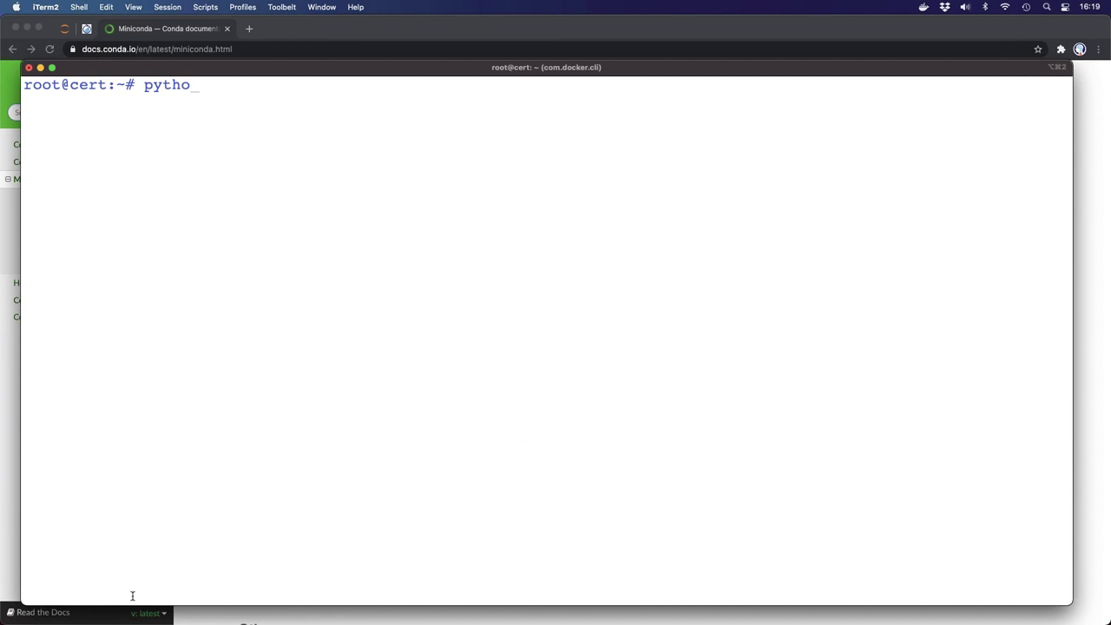
pyautogui.write('n')
pyautogui.press('Return')
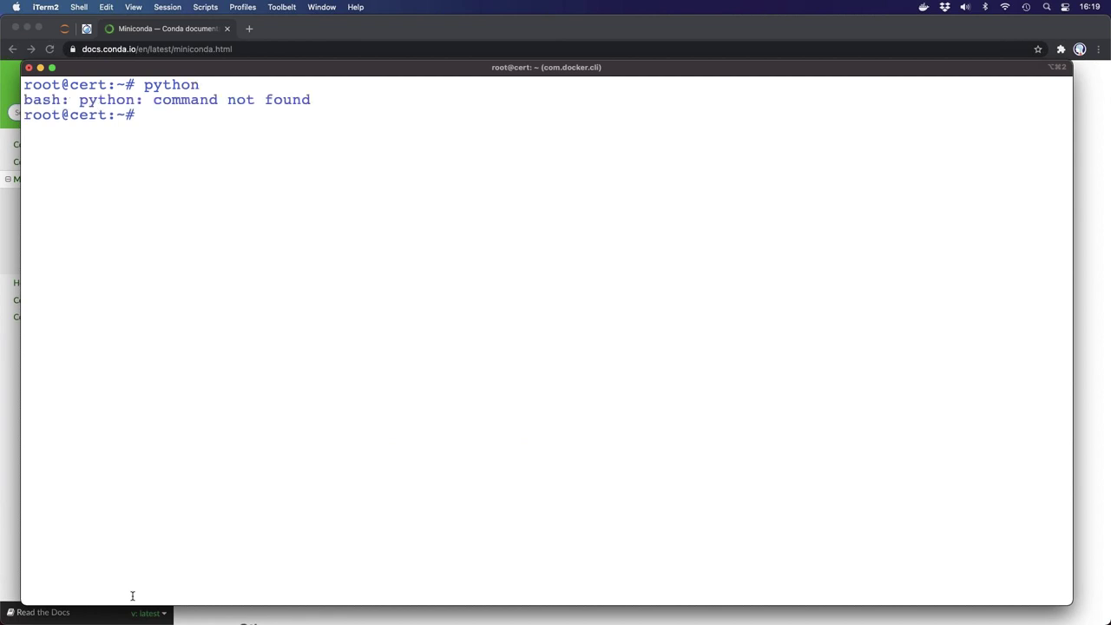
# Start a new bash shell so the conda initialization applies, and list the conda environments
pyautogui.write('bash')
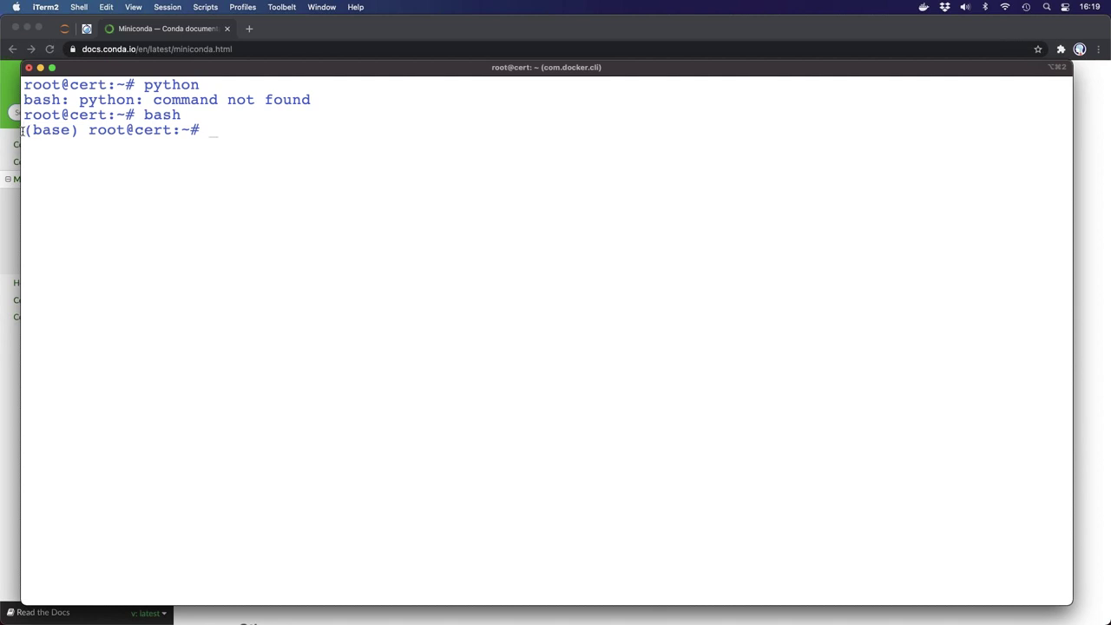
pyautogui.moveTo(23, 129); pyautogui.dragTo(83, 132)
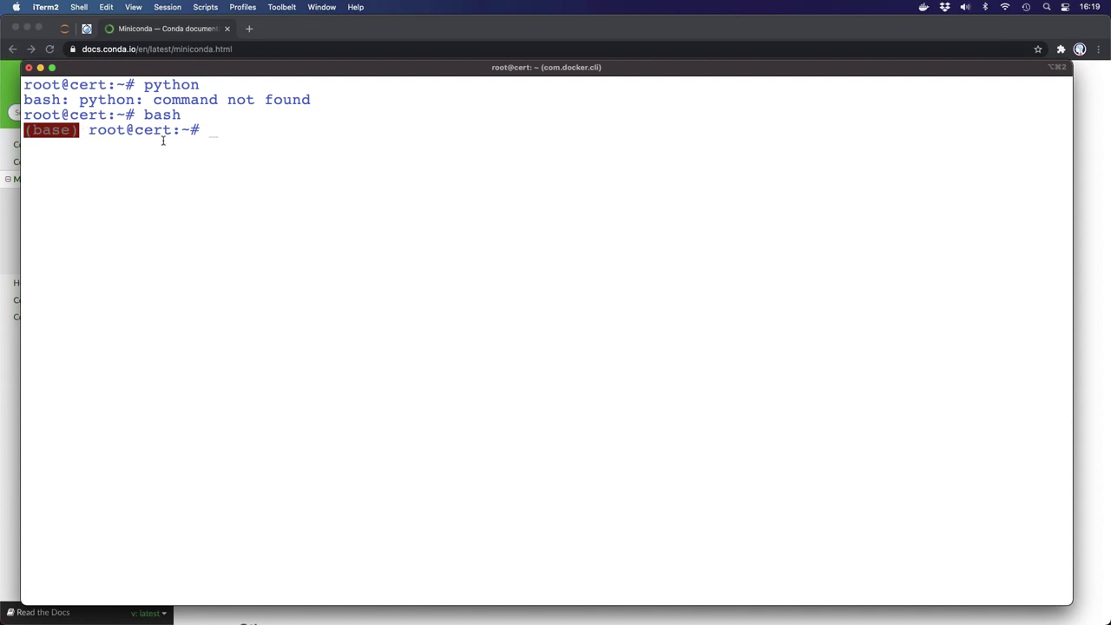
pyautogui.write('conda env list')
pyautogui.press('Return')
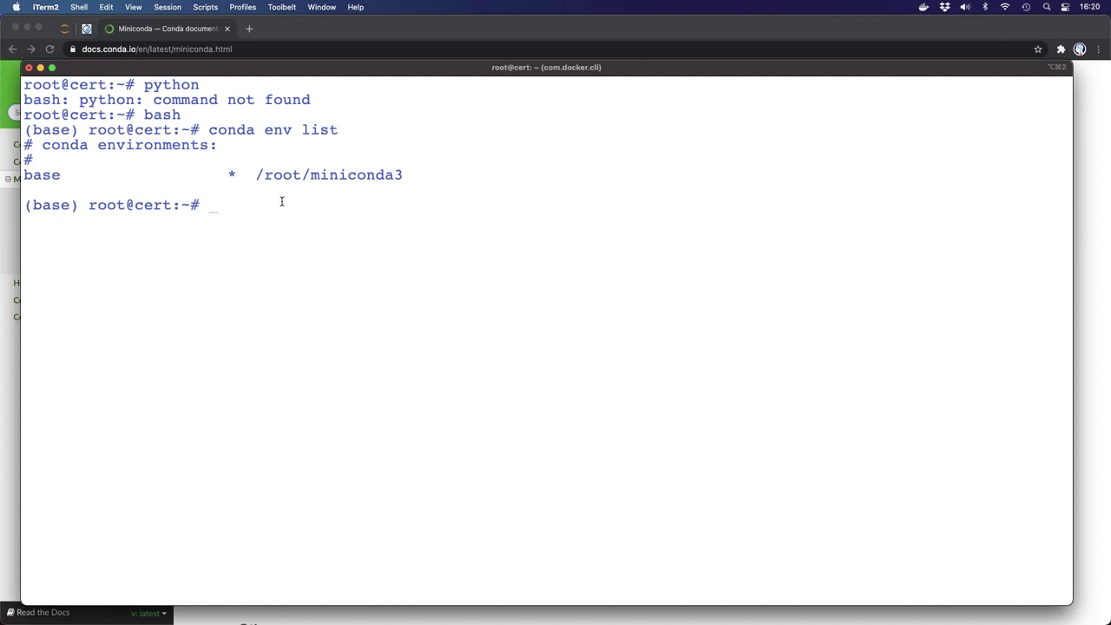
# Start Python, print "Hello Quant World!" and exit the interpreter
pyautogui.write('python')
pyautogui.press('Return')
pyautogui.write('prin')
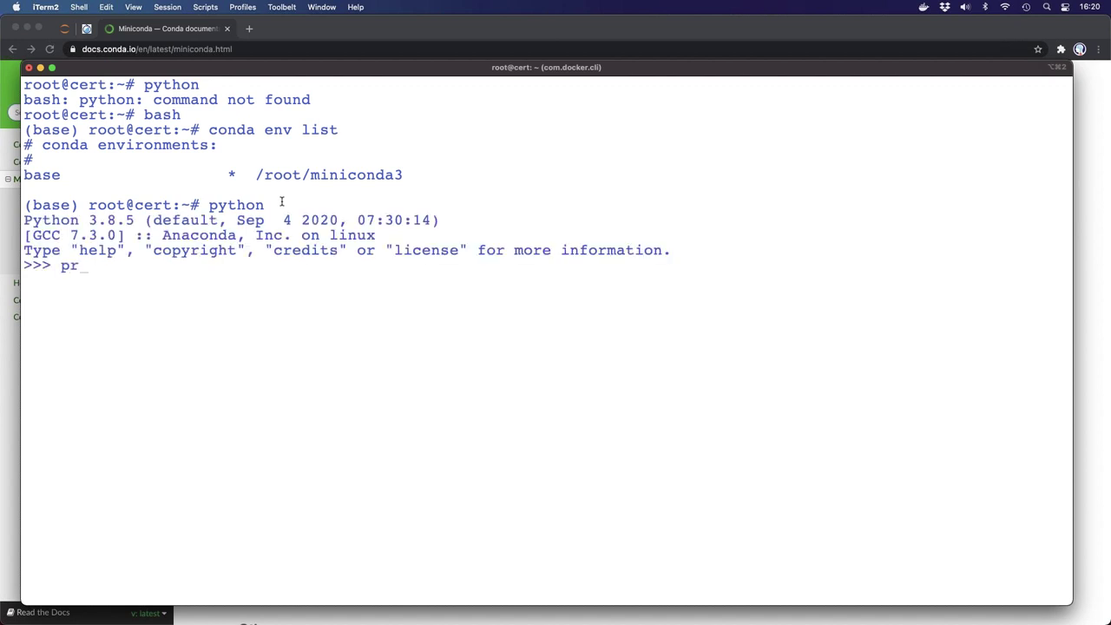
pyautogui.write('t("Hello Quant World!")')
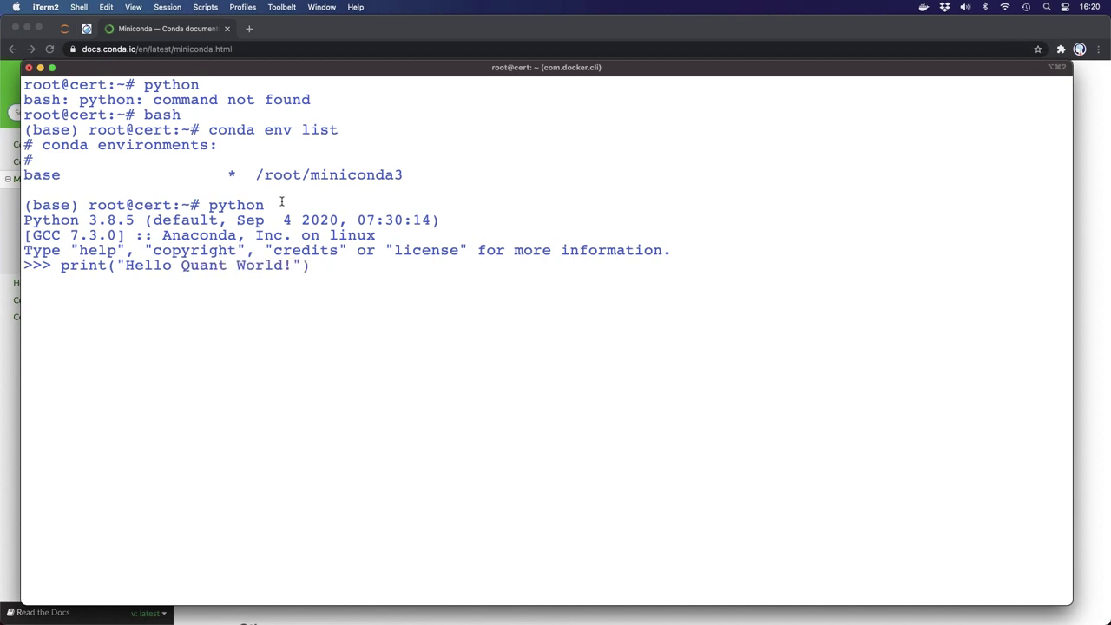
pyautogui.press('Return')
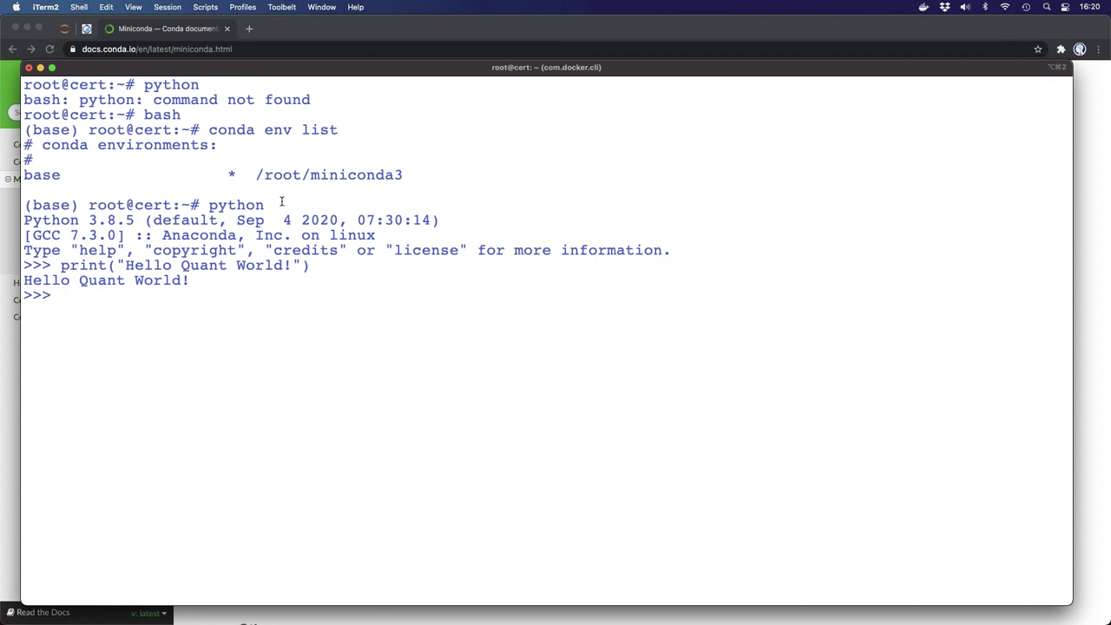
pyautogui.write('exit()')
pyautogui.press('Return')
# Install ipython, numpy and jupyterlab with conda and accept the proposed package plan
pyautogui.write('conda ')
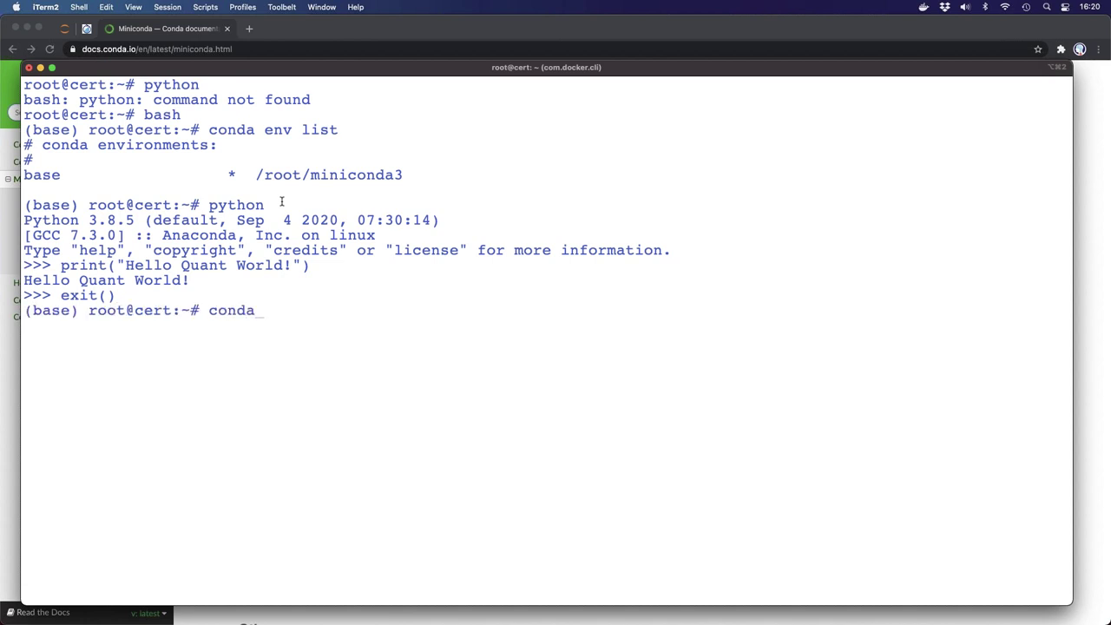
pyautogui.write('install ipython numpy nomkl')
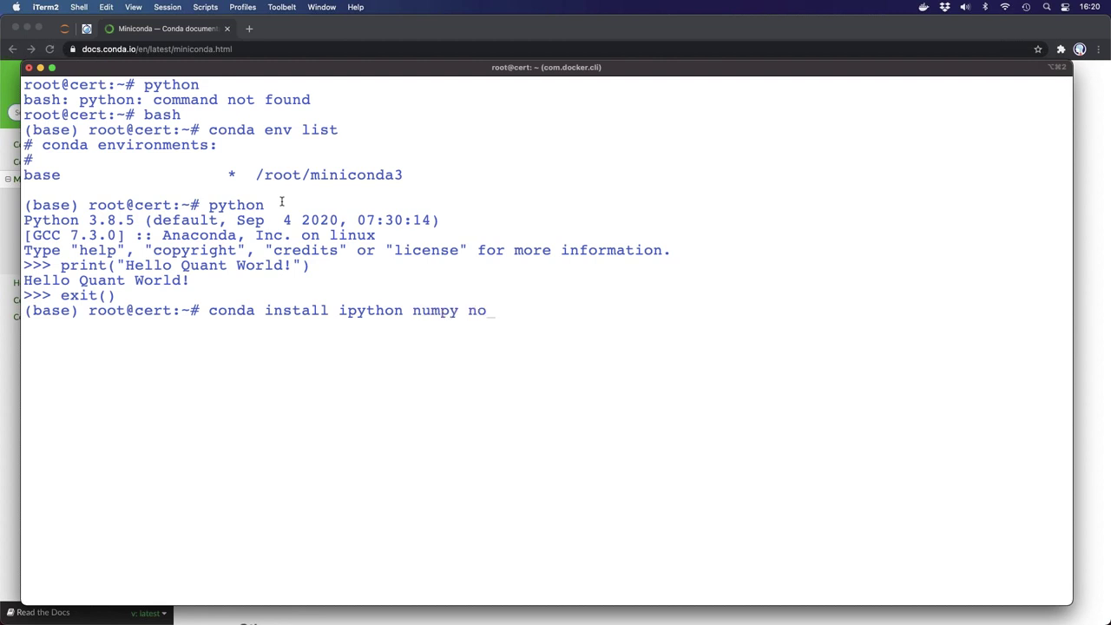
pyautogui.press('BackSpace')
pyautogui.press('BackSpace')
pyautogui.press('BackSpace')
pyautogui.press('BackSpace')
pyautogui.press('BackSpace')
pyautogui.write('jupyterlab')
pyautogui.press('Return')
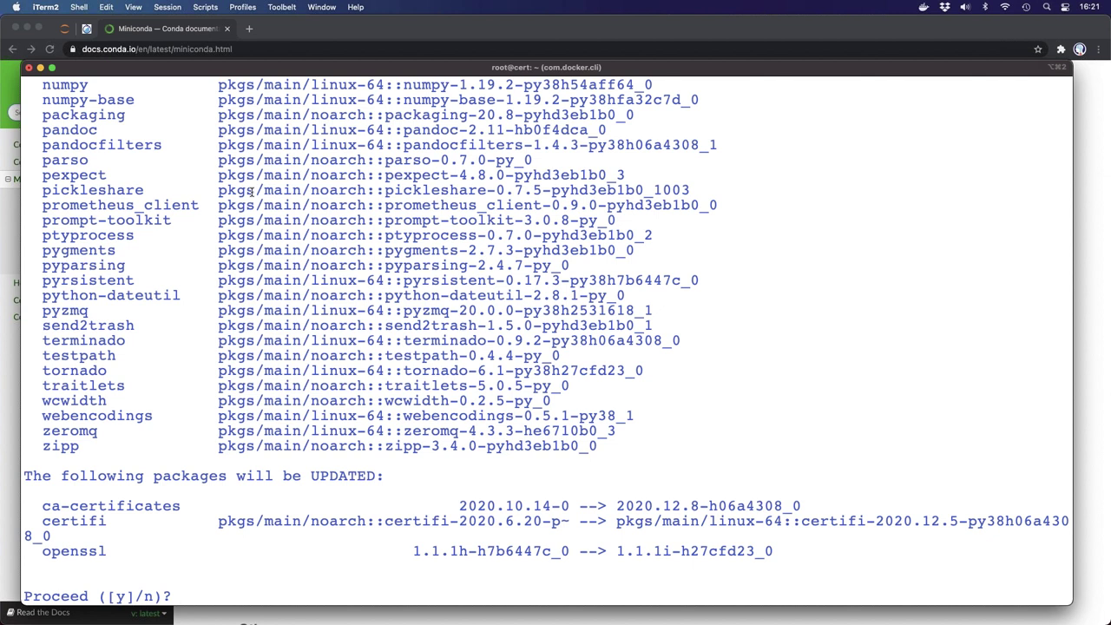
pyautogui.write('y')
pyautogui.press('Return')
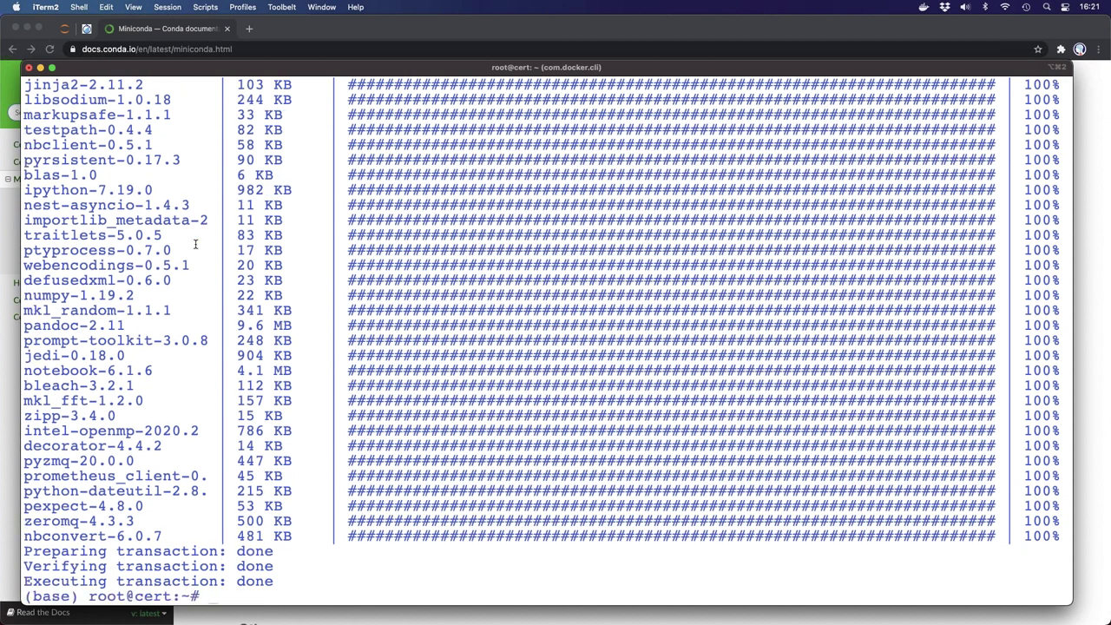
# Clear the terminal, start IPython and print "Hello Quant World!" in it
pyautogui.hotkey('ctrl', 'l')
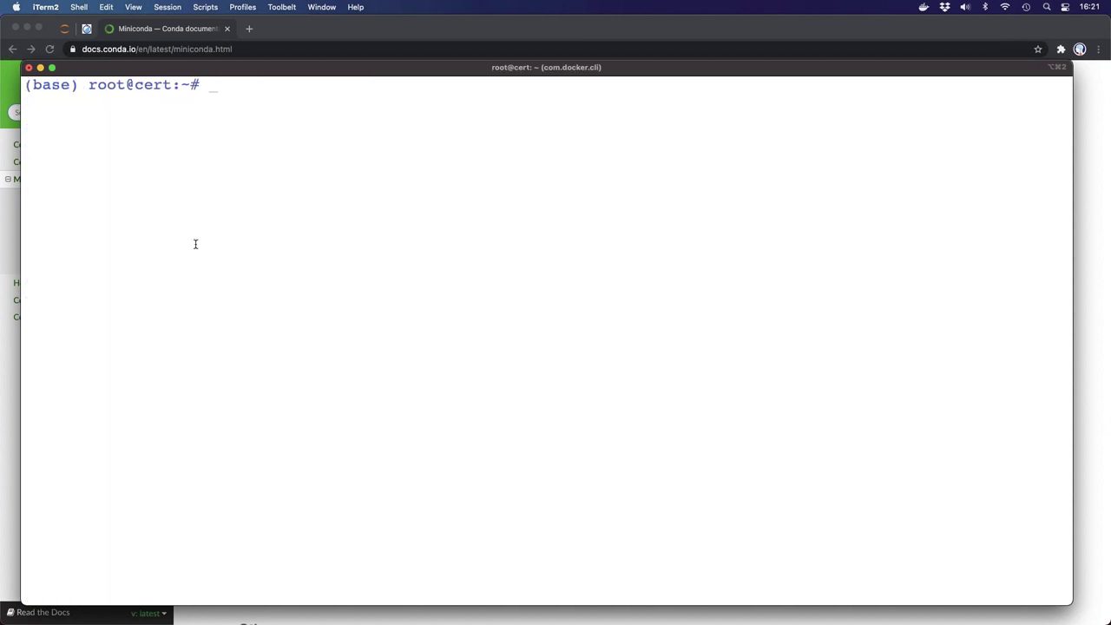
pyautogui.write('ipython')
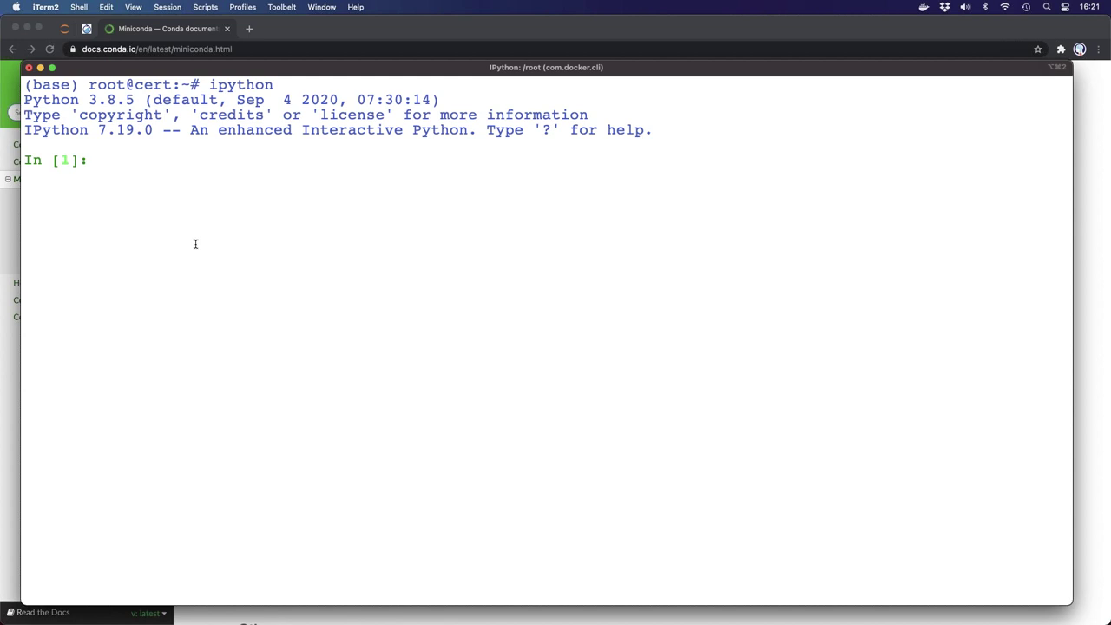
pyautogui.write('print("Hello Quant Wo')
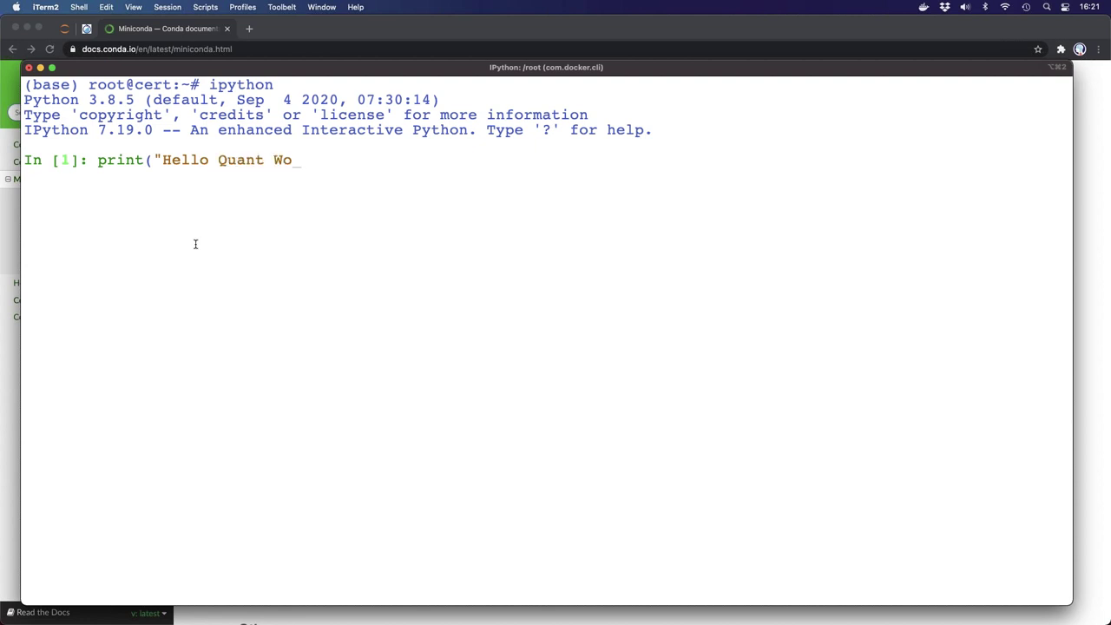
pyautogui.write('rld!")')
pyautogui.press('Return')
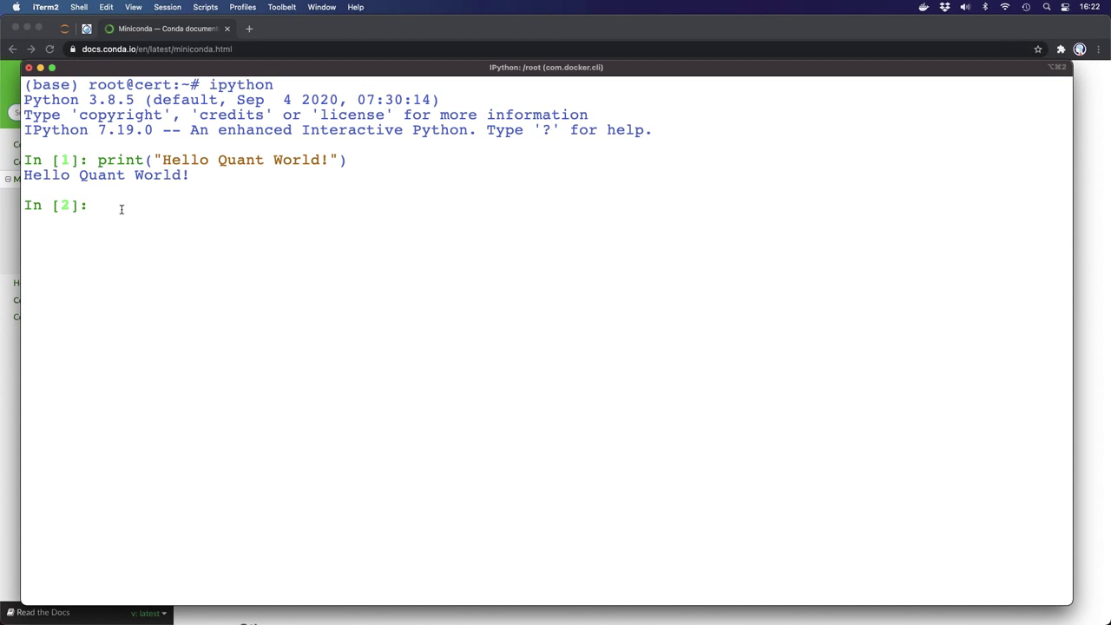
# Import numpy as np, generate 19 random numbers with np.random.random(19), and exit IPython
pyautogui.write('import numpy')
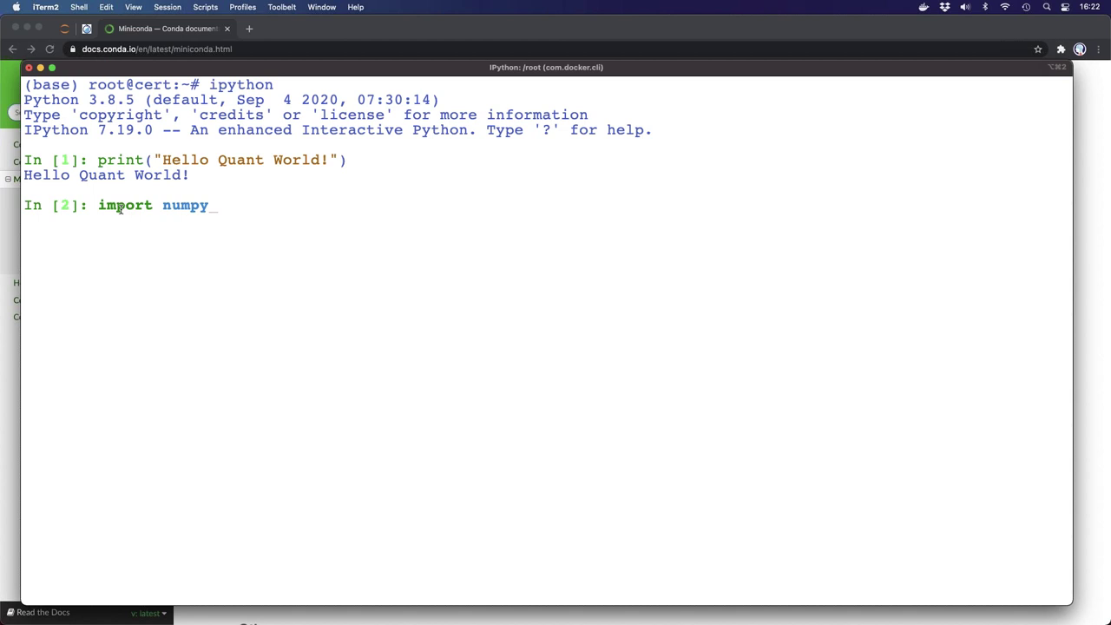
pyautogui.write(' as np')
pyautogui.press('Return')
pyautogui.write('np.rando')
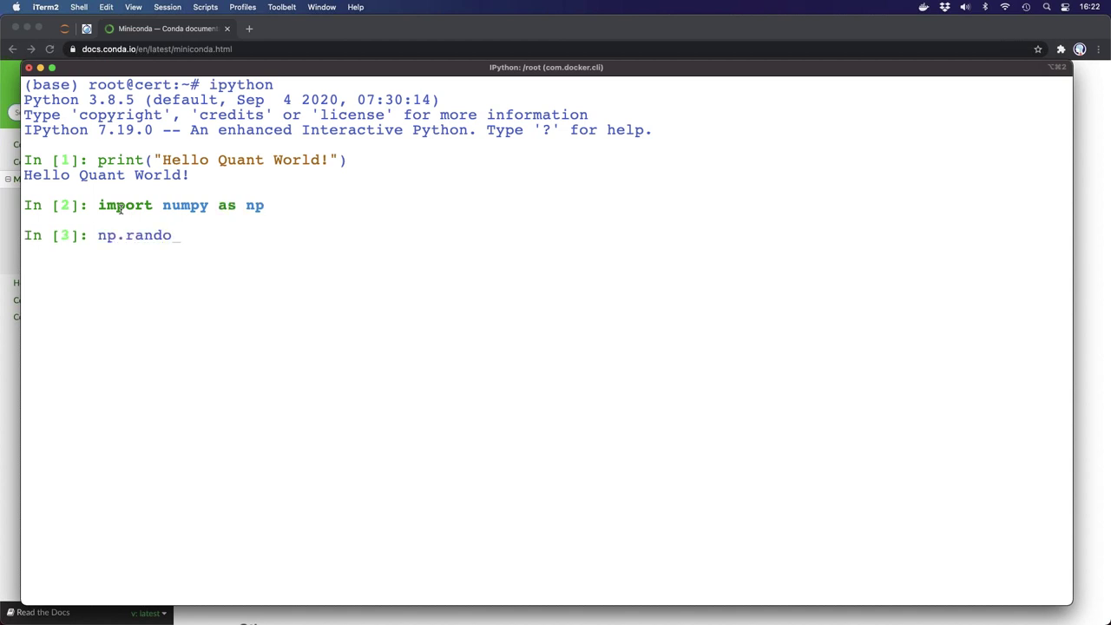
pyautogui.write('m.random(19)')
pyautogui.press('Return')
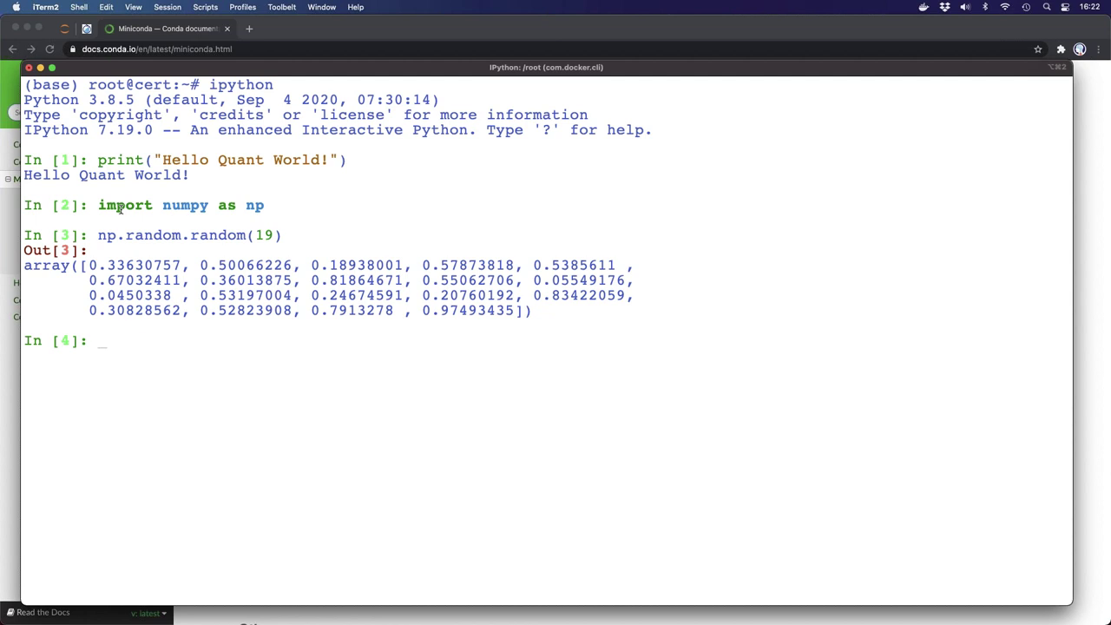
pyautogui.write('exit')
pyautogui.press('Return')
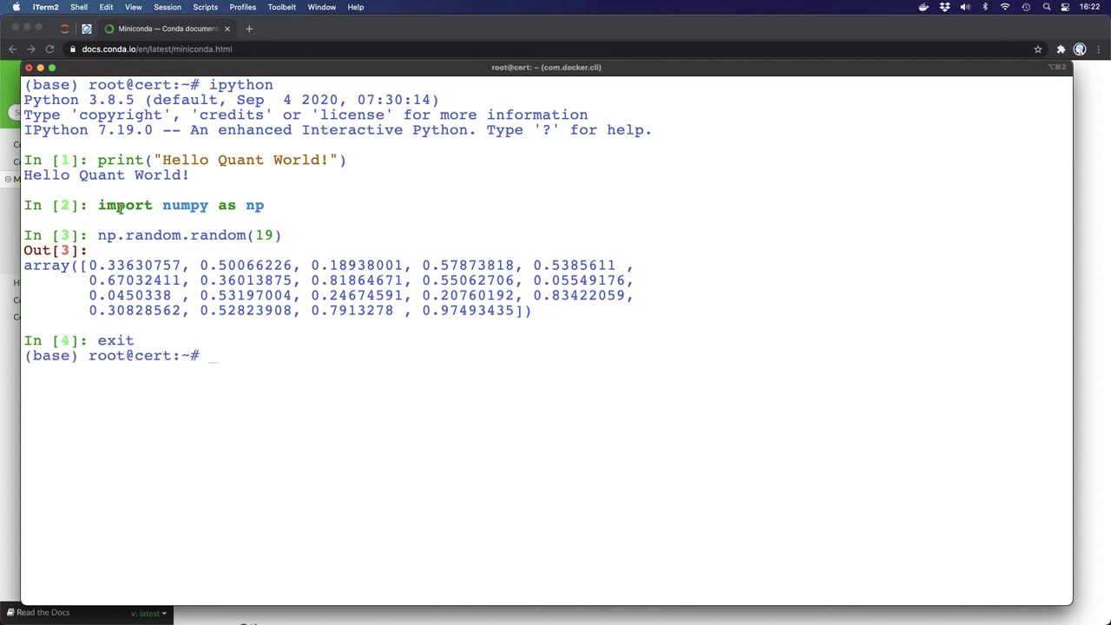
# Launch JupyterLab from the shell with --ip 0.0.0.0, --port 9999 and --allow-root
pyautogui.write('jupyter lab --i')
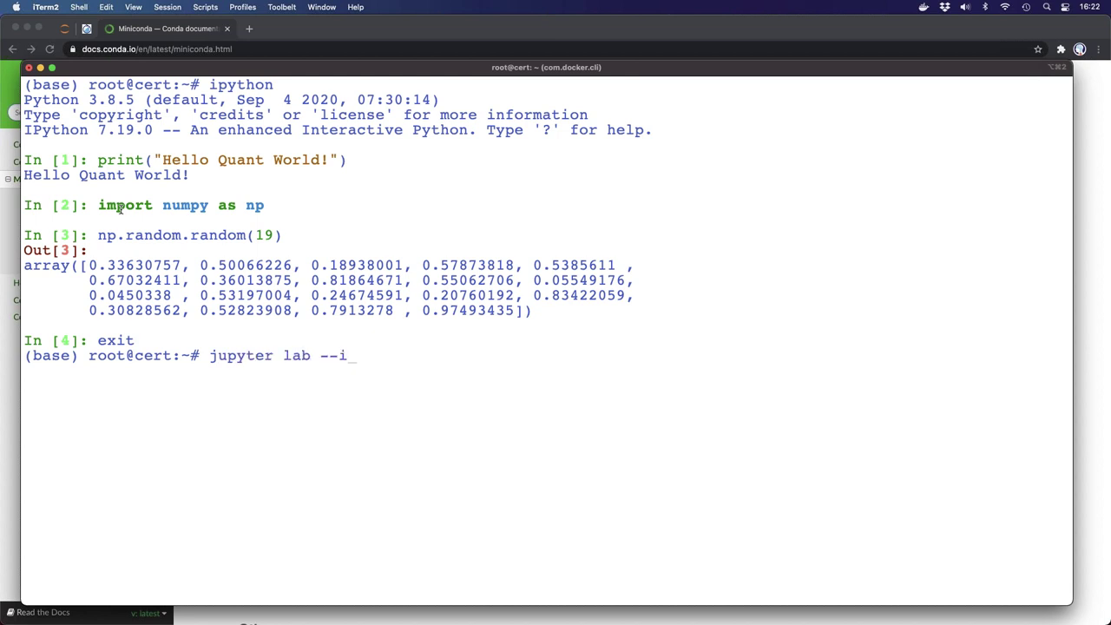
pyautogui.write('p 0.0.0.0 --port 9999')
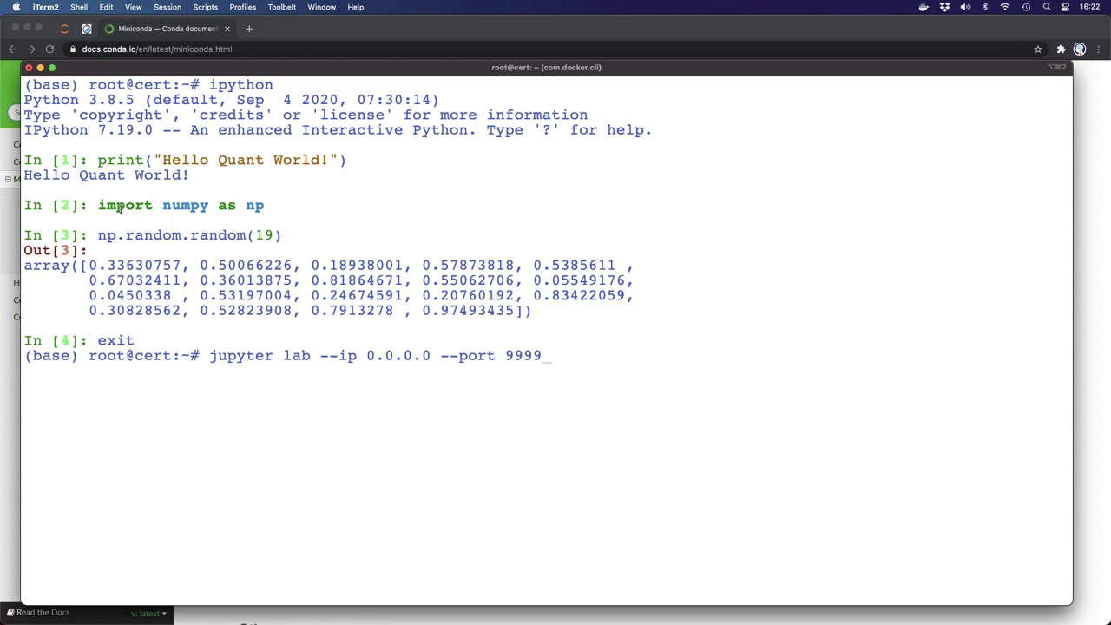
pyautogui.write(' --allow-root')
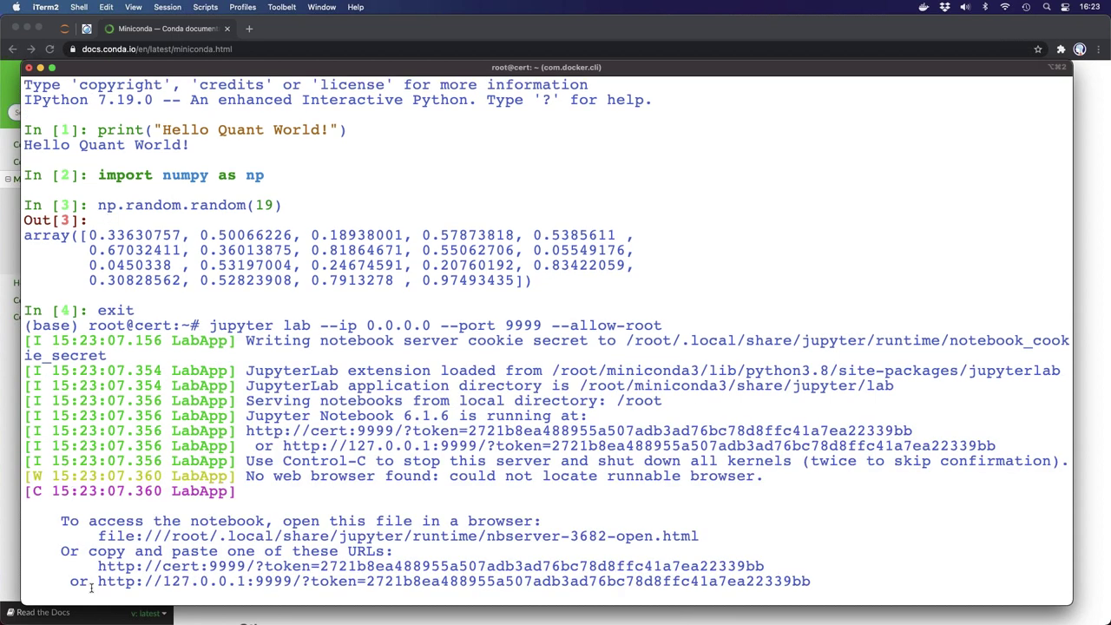
# Copy the server's 127.0.0.1:9999 URL including its access token and load it in Chrome
pyautogui.moveTo(96, 583); pyautogui.dragTo(809, 583)
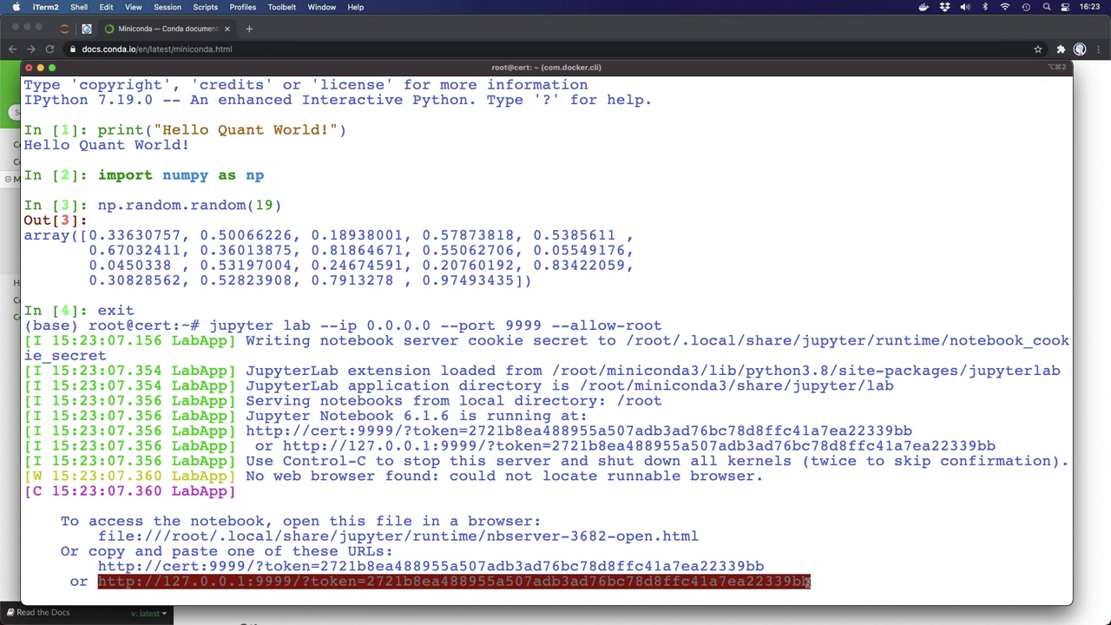
pyautogui.click(200, 29)
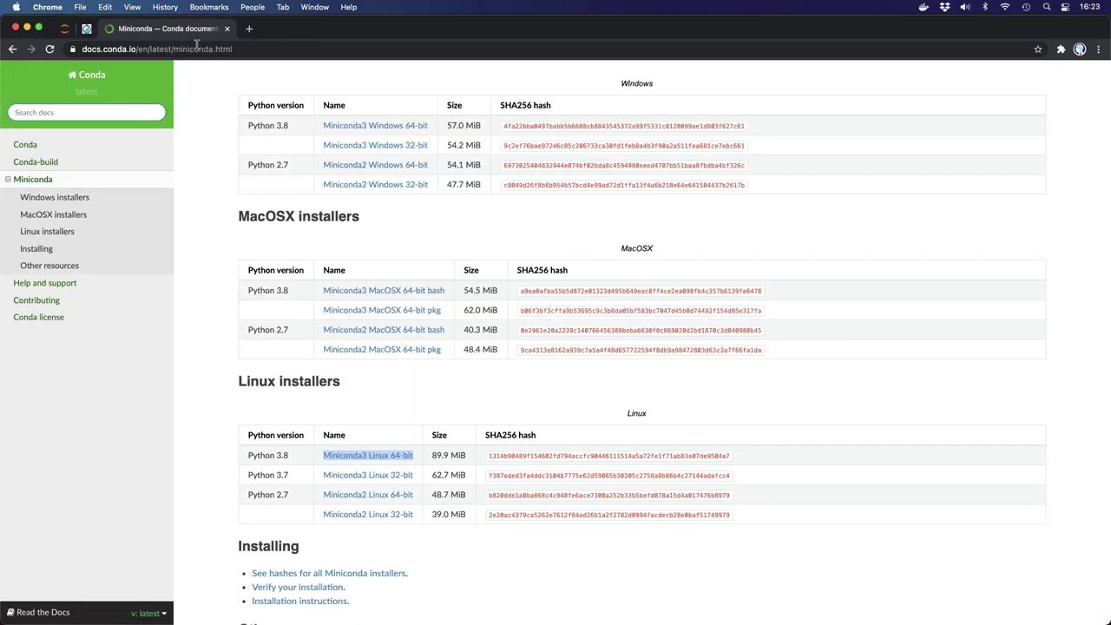
pyautogui.click(196, 48)
pyautogui.press('super+v')
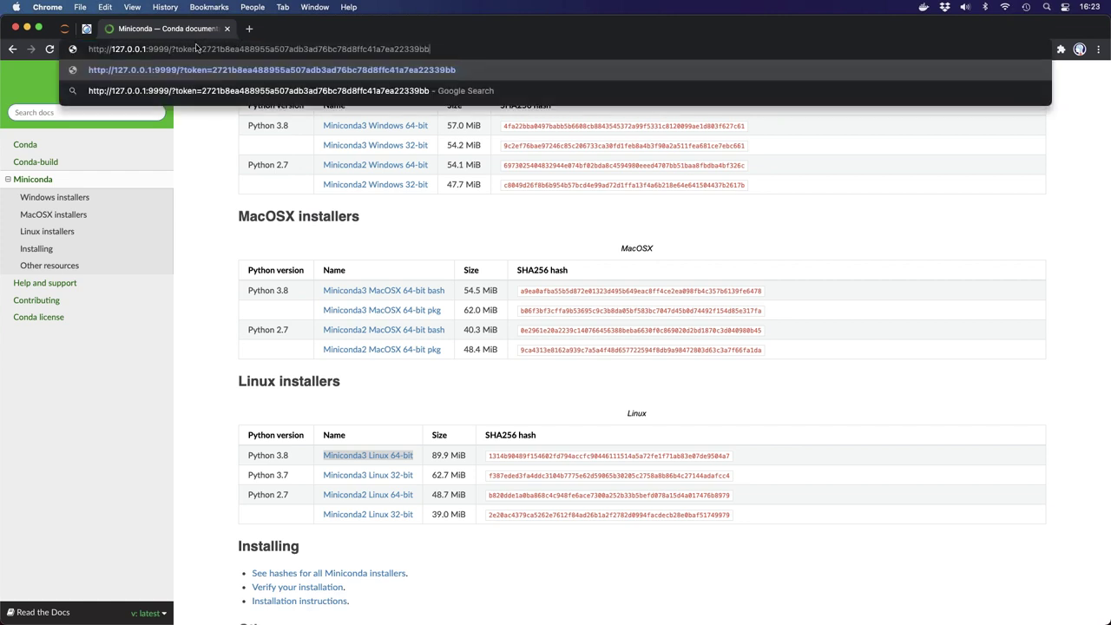
pyautogui.press('Return')
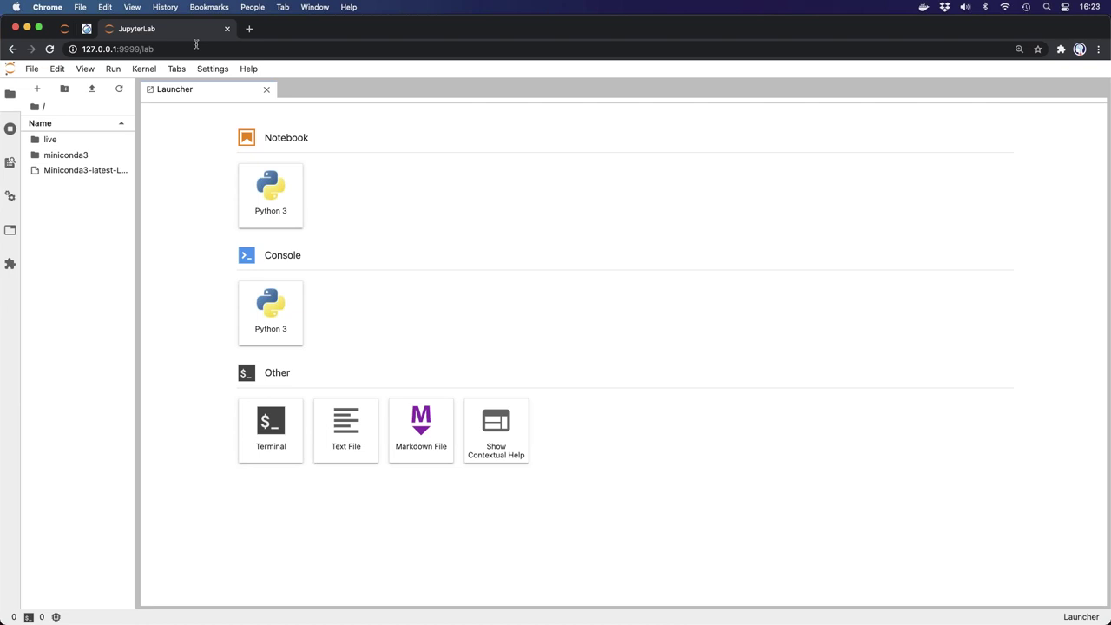
# Open the notebook 01_efficient_markets.ipynb from the live folder
pyautogui.click(52, 141)
pyautogui.doubleClick(52, 142)
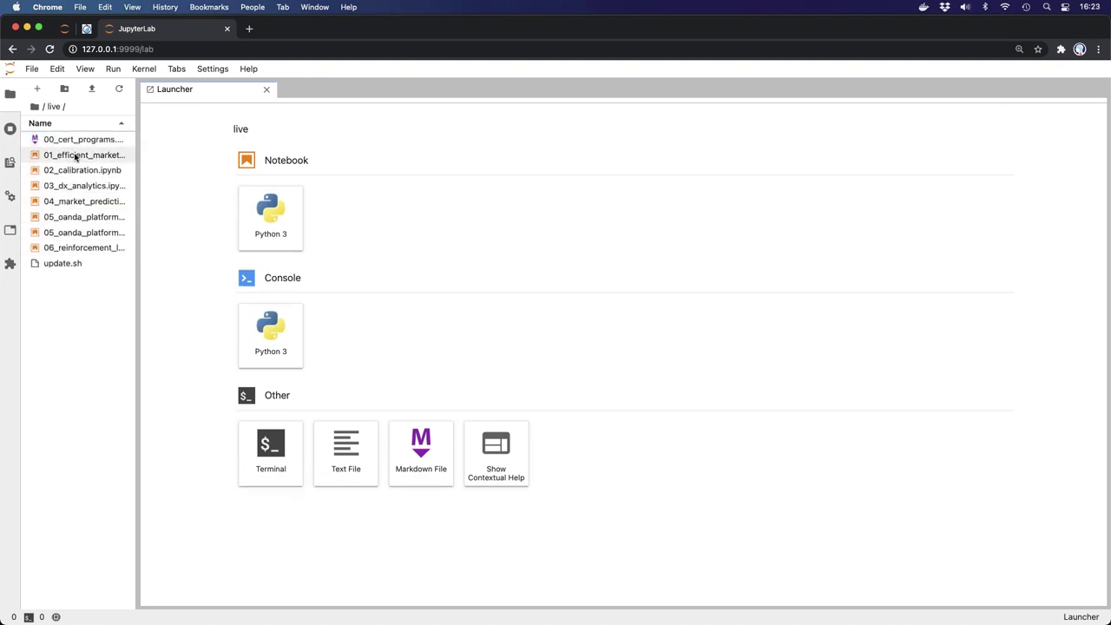
pyautogui.doubleClick(76, 156)
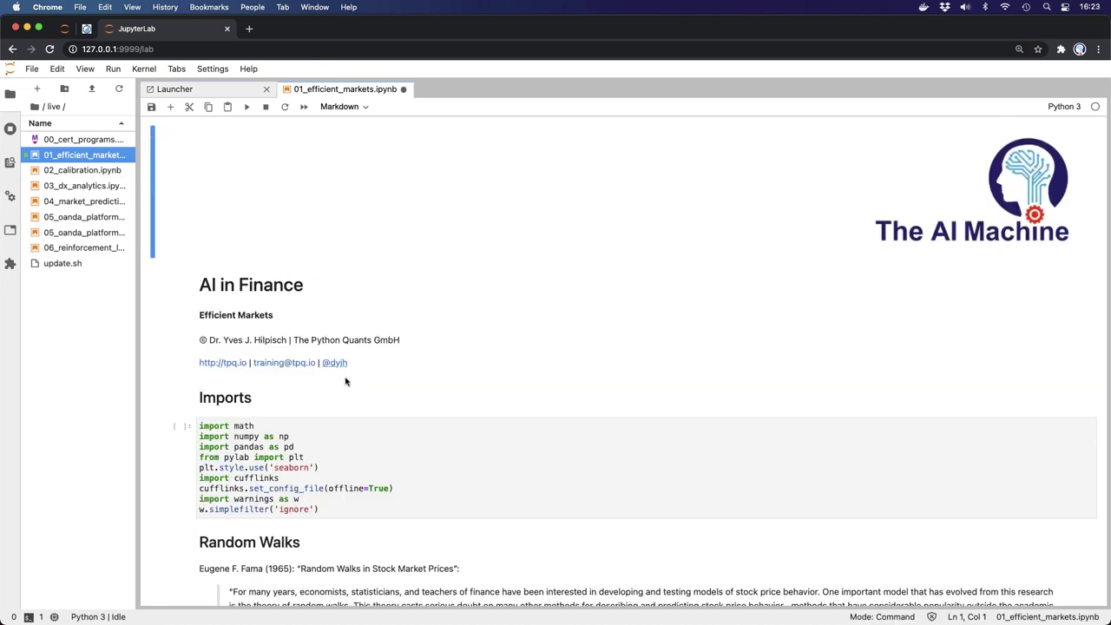
# Look through the efficient markets notebook from start to end and back, and close it
pyautogui.scroll(-15, 348, 382)
pyautogui.scroll(-20, 349, 384)
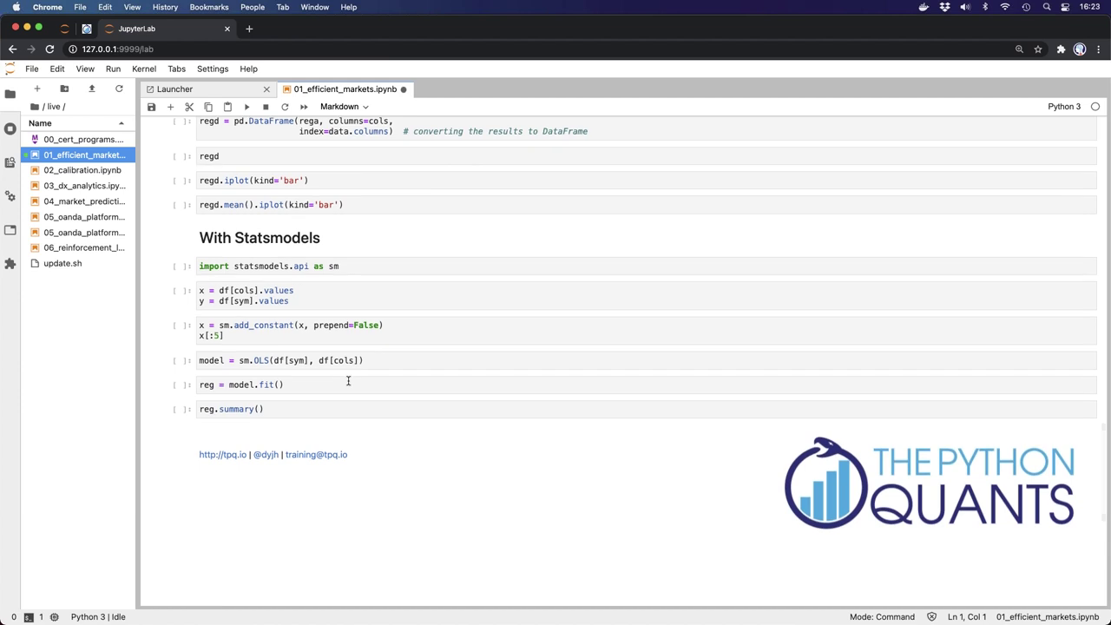
pyautogui.scroll(20, 348, 385)
pyautogui.scroll(5, 348, 385)
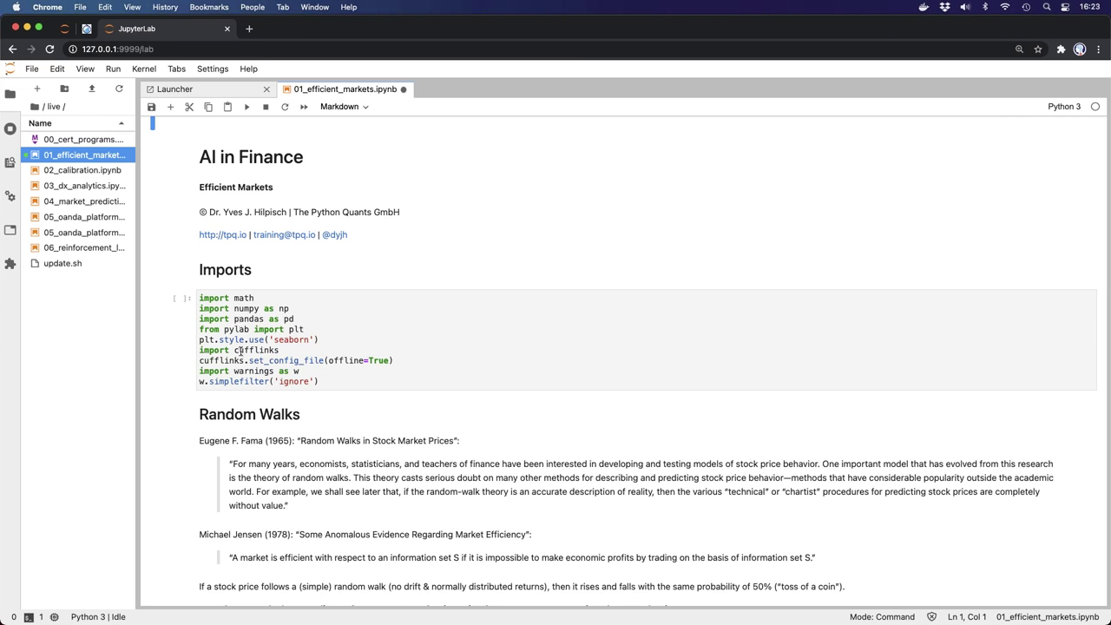
pyautogui.click(402, 90)
pyautogui.click(605, 365)
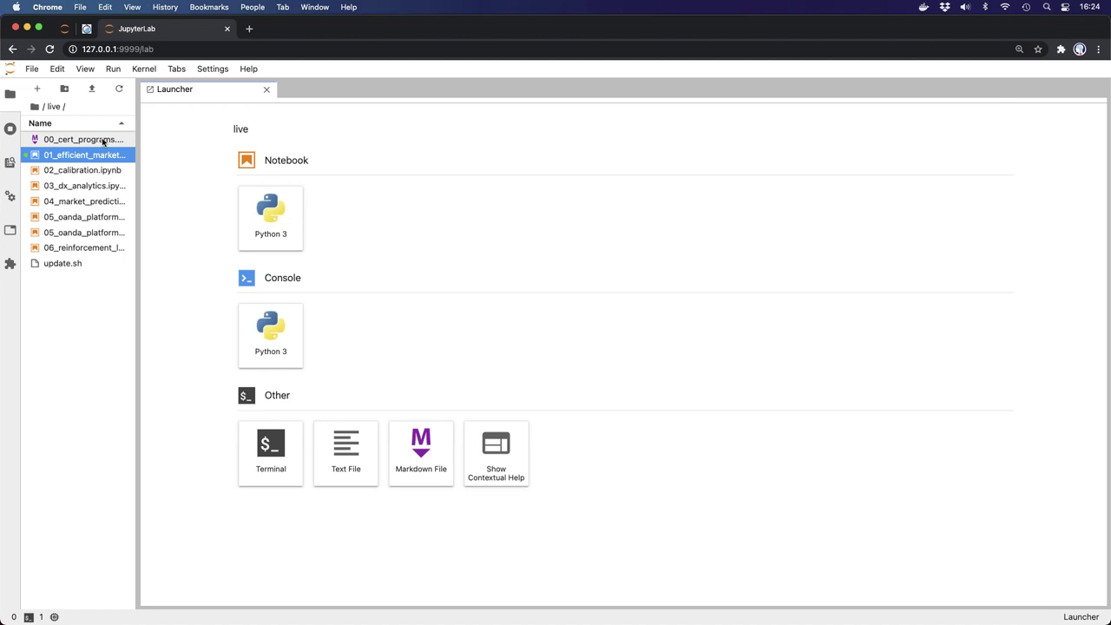
# View the file 00_cert_programs.md from the live folder and close it again
pyautogui.doubleClick(102, 141)
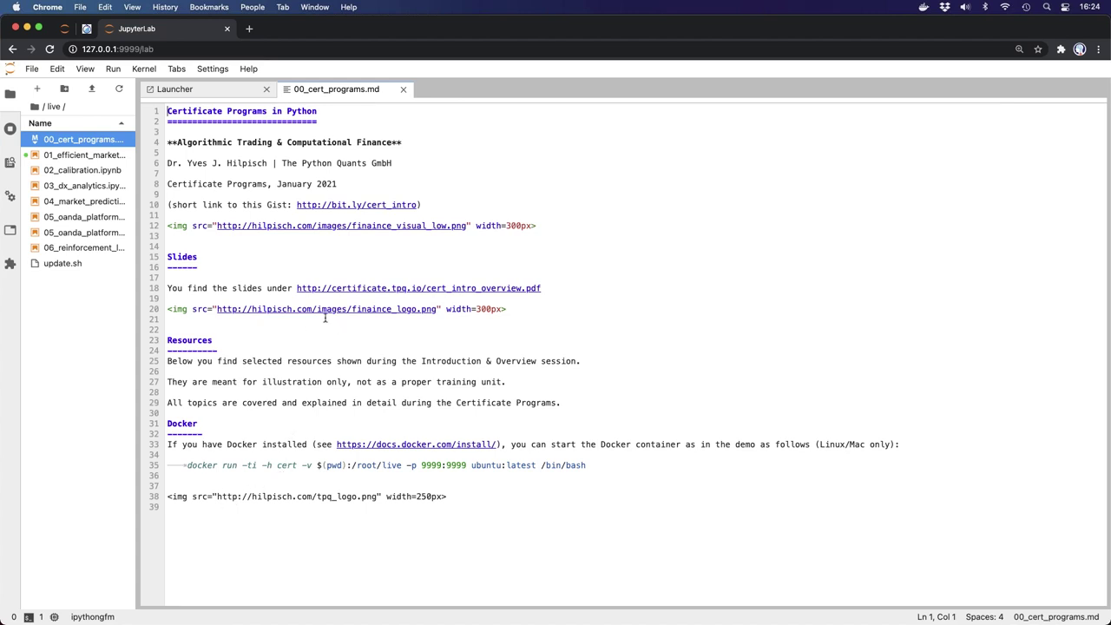
pyautogui.click(403, 91)
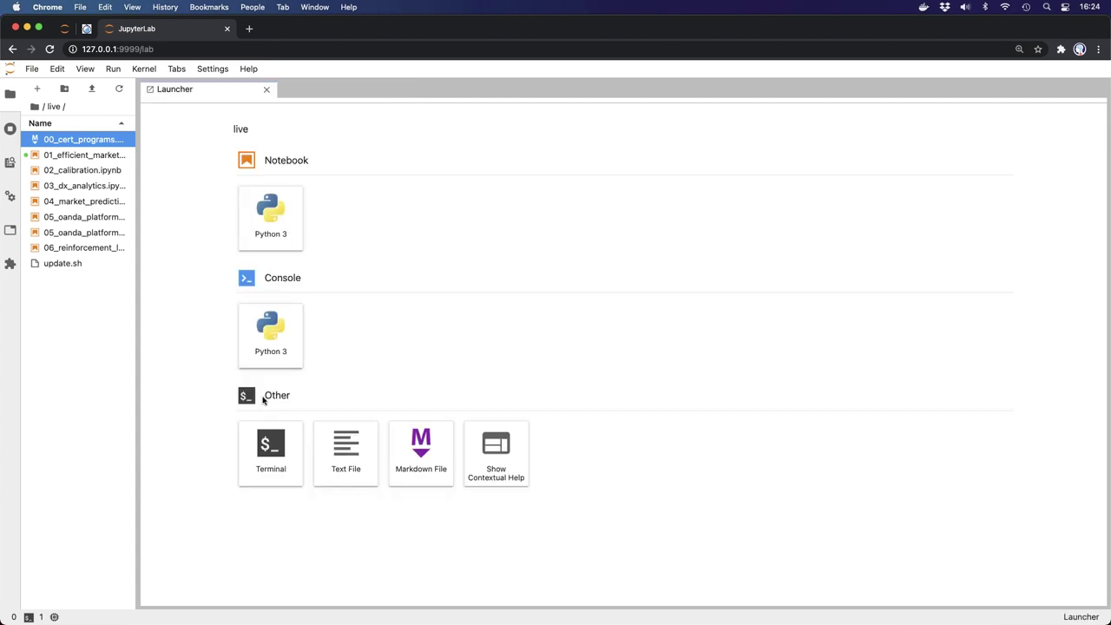
# Open a new terminal session inside JupyterLab
pyautogui.click(286, 468)
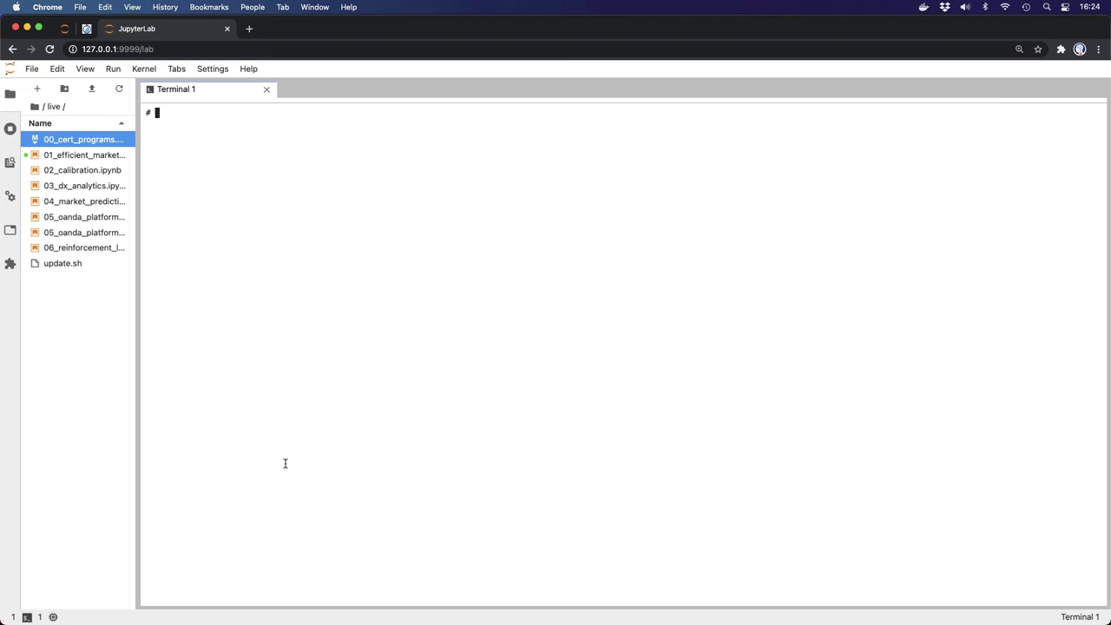
# Start a bash shell in the terminal, try htop, and install the htop package with apt-get
pyautogui.write('bash')
pyautogui.press('Return')
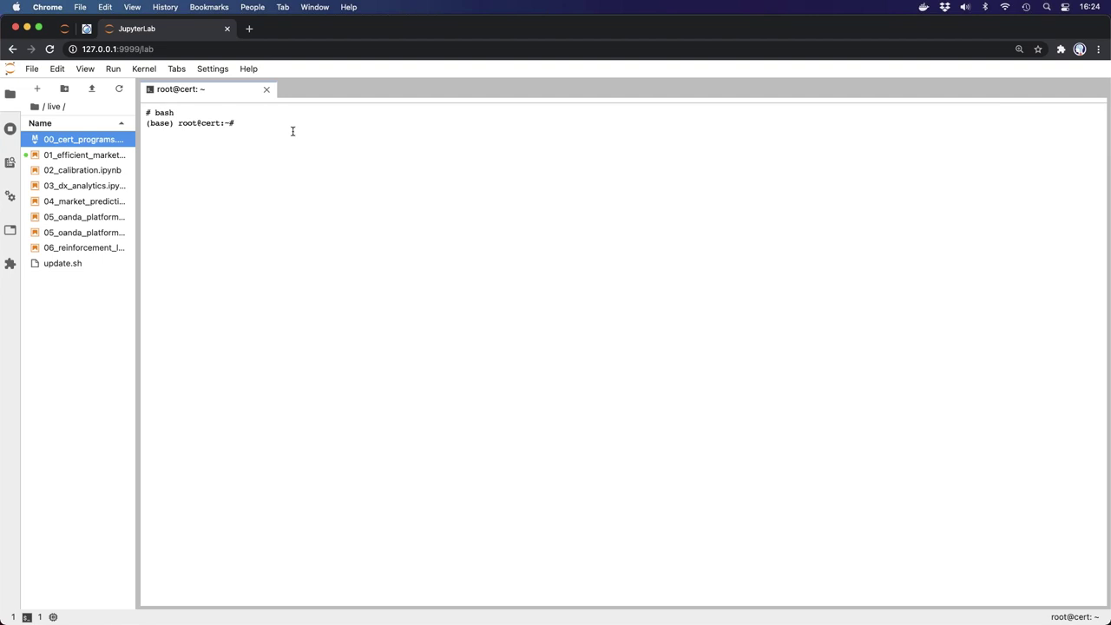
pyautogui.write('htop')
pyautogui.press('Return')
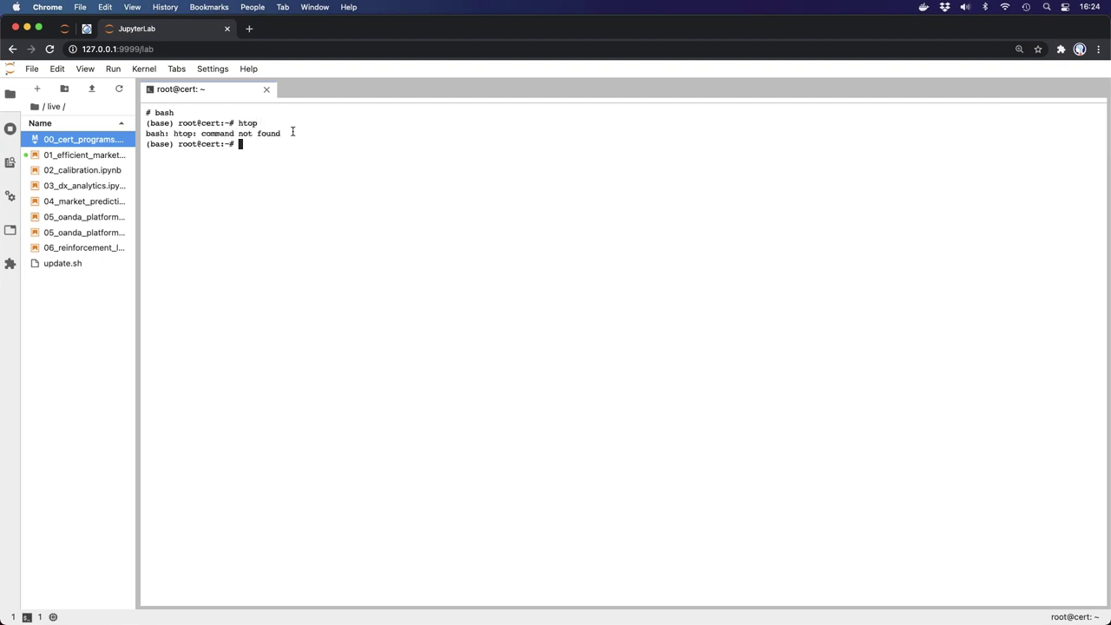
pyautogui.write('apt-get install htop')
pyautogui.press('Return')
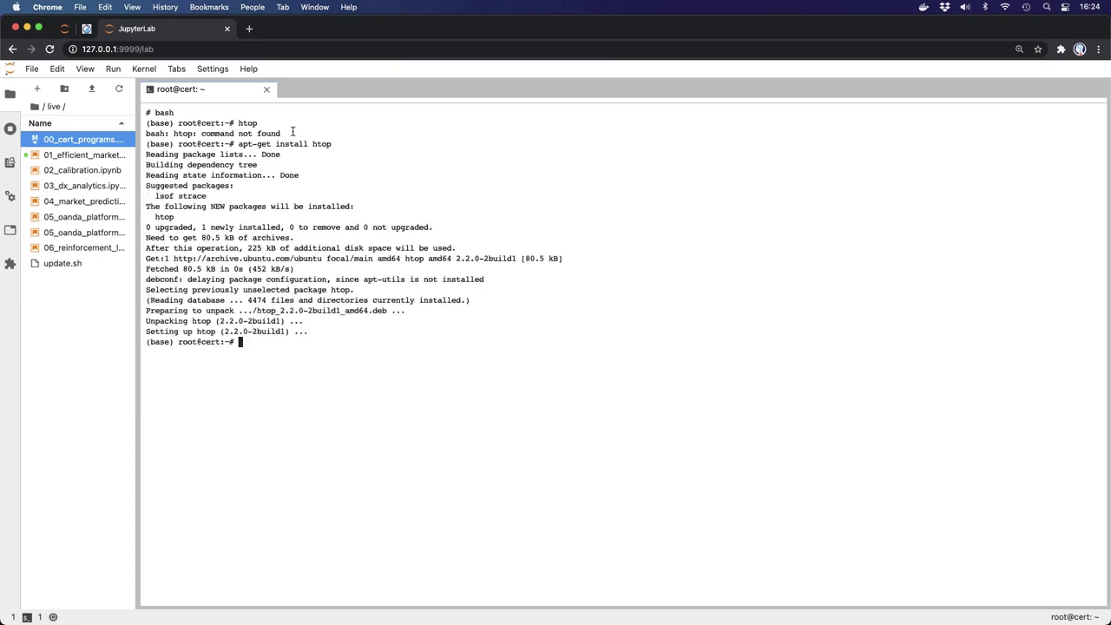
# Run htop to view the container's running processes, and close the terminal
pyautogui.write('htop')
pyautogui.press('Return')
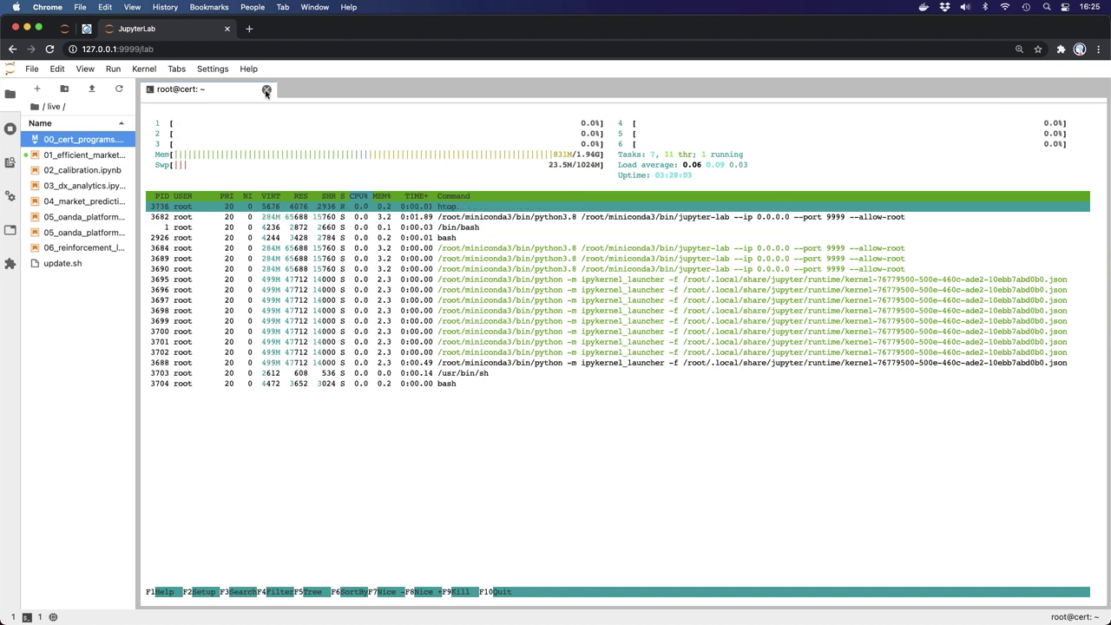
pyautogui.click(266, 90)
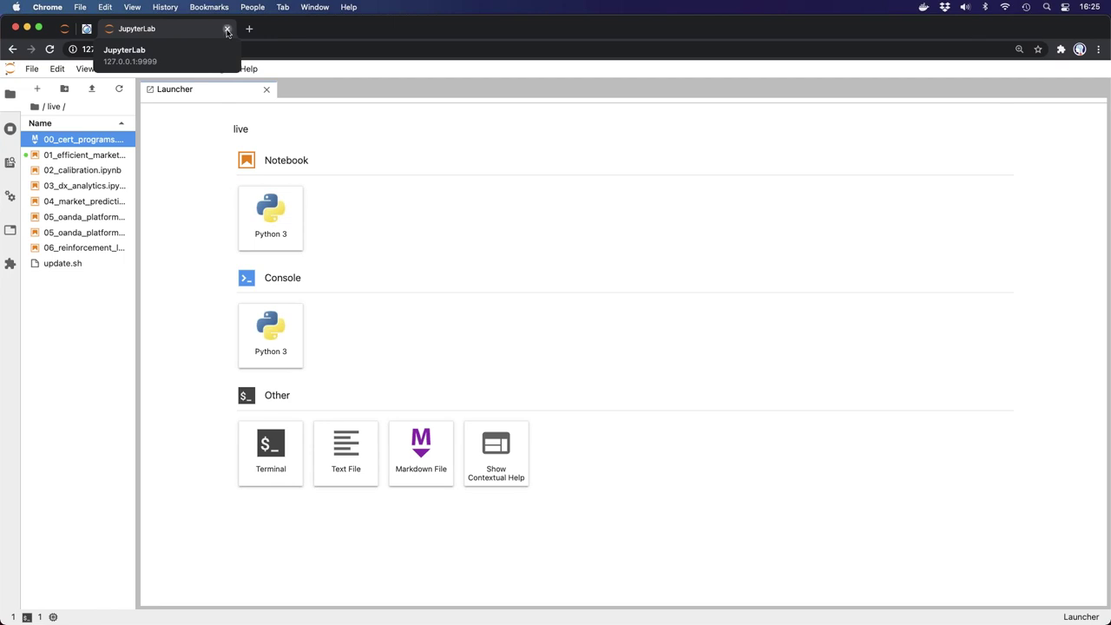
# Close the container's JupyterLab page and open 01_efficient_markets.ipynb from the live folder in the local JupyterLab at localhost:8888
pyautogui.click(228, 30)
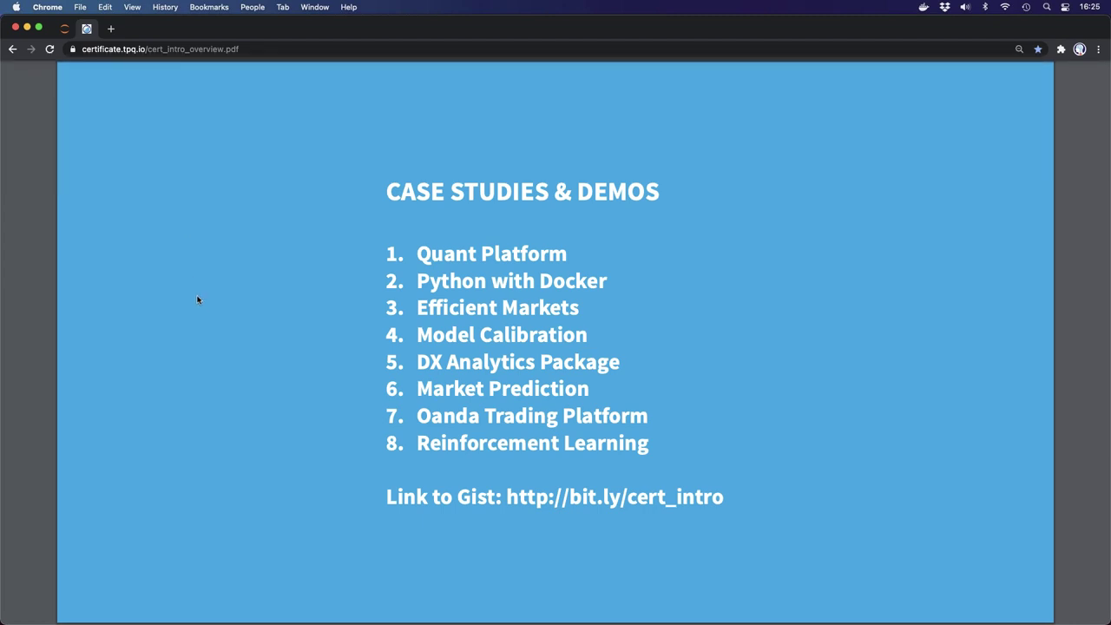
pyautogui.click(63, 29)
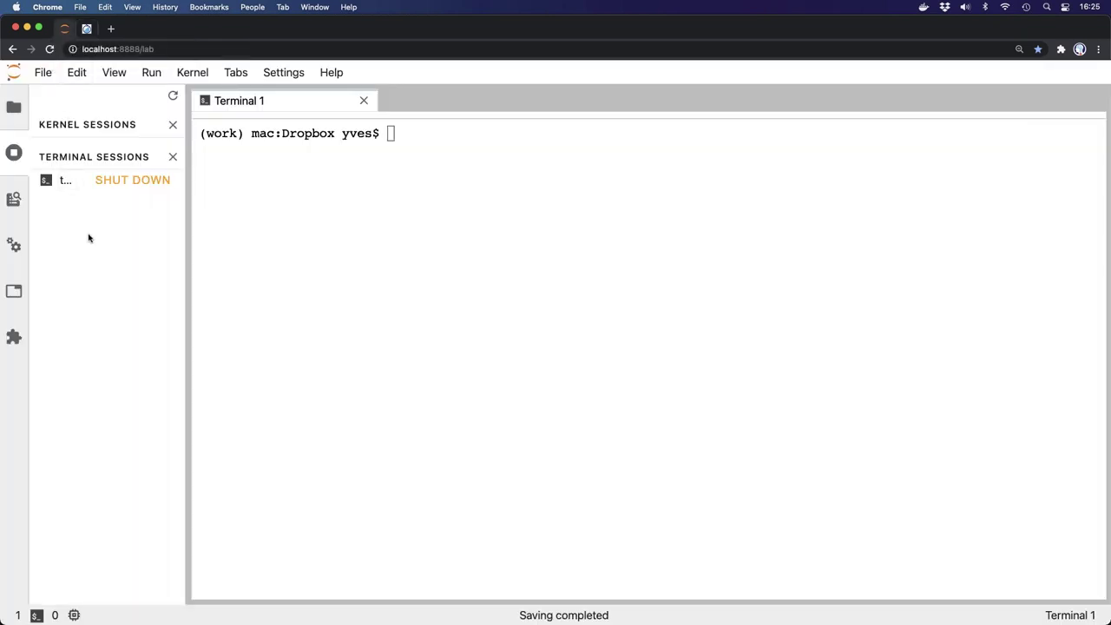
pyautogui.click(13, 108)
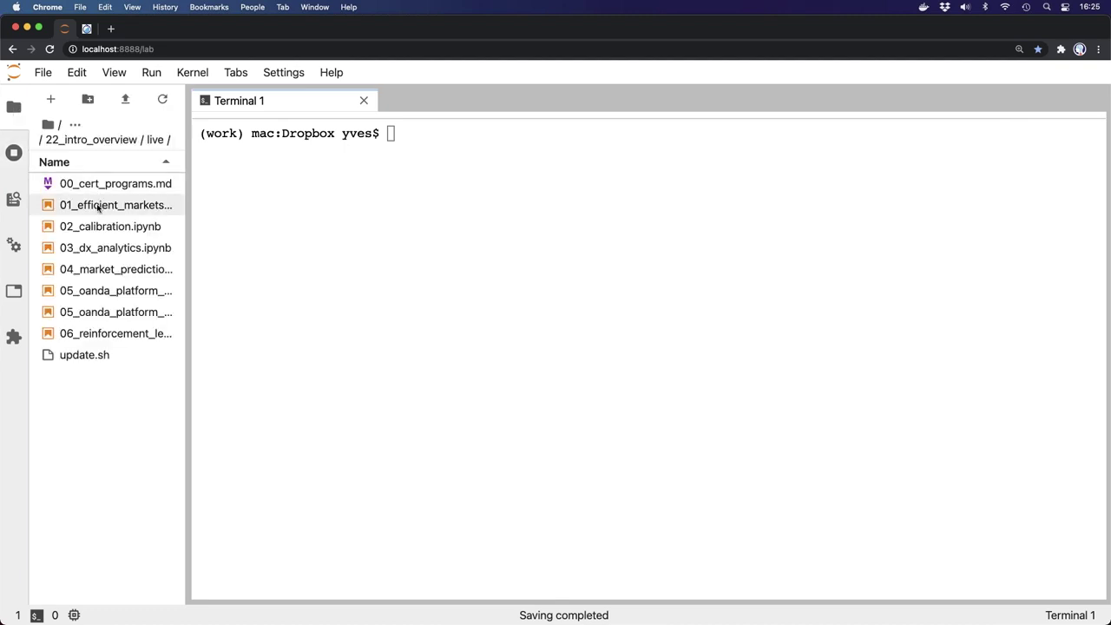
pyautogui.doubleClick(98, 207)
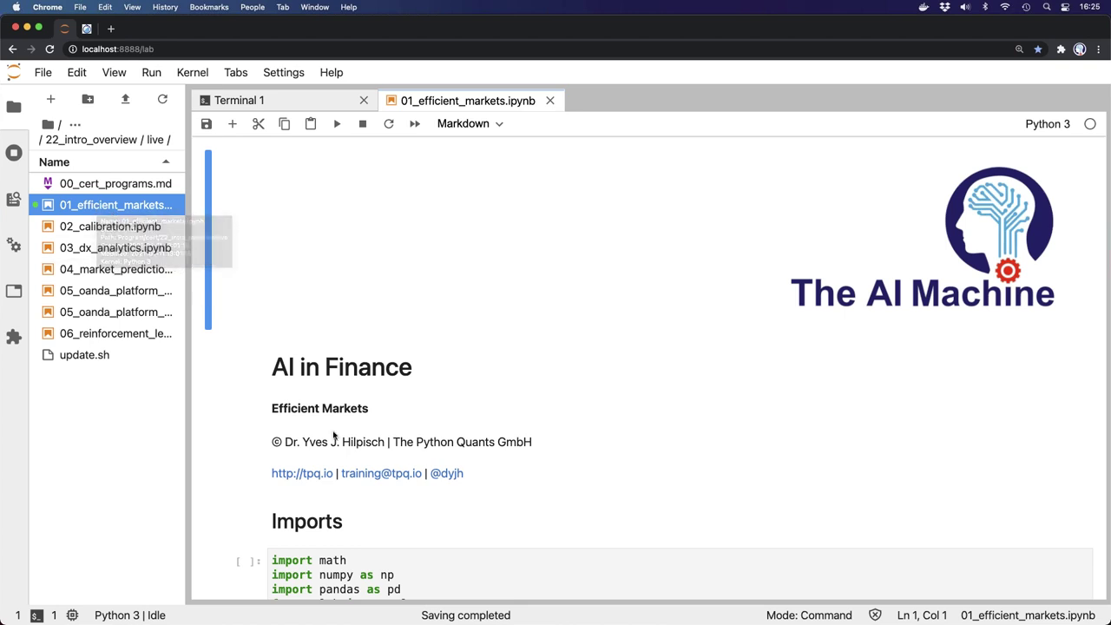
# Run the Imports cell of the efficient markets notebook
pyautogui.scroll(-5, 333, 436)
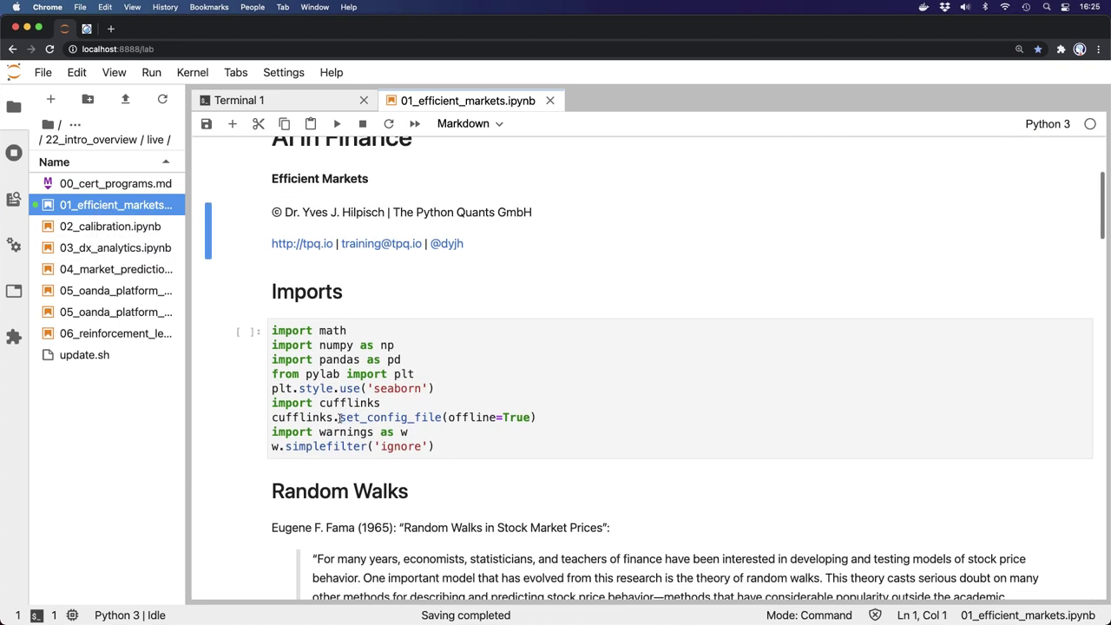
pyautogui.click(352, 389)
pyautogui.hotkey('shift', 'Return')
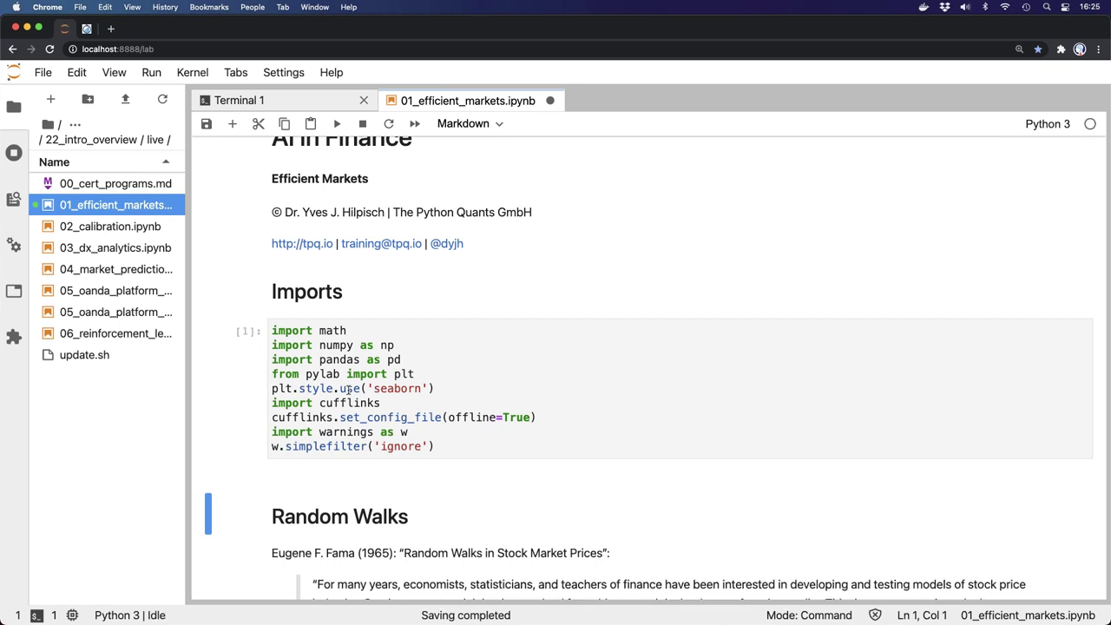
# Run the Retrieving Cross-Asset Data cells to read pyalgo_eikon_eod_data.csv and show its first rows and info summary
pyautogui.scroll(-5, 352, 388)
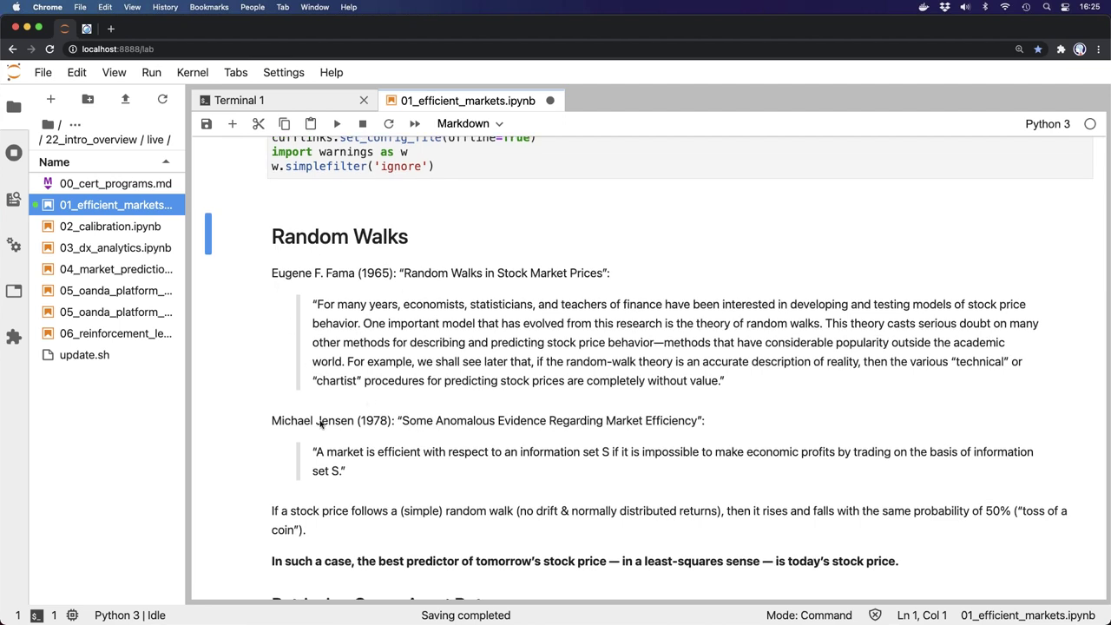
pyautogui.scroll(-3, 320, 423)
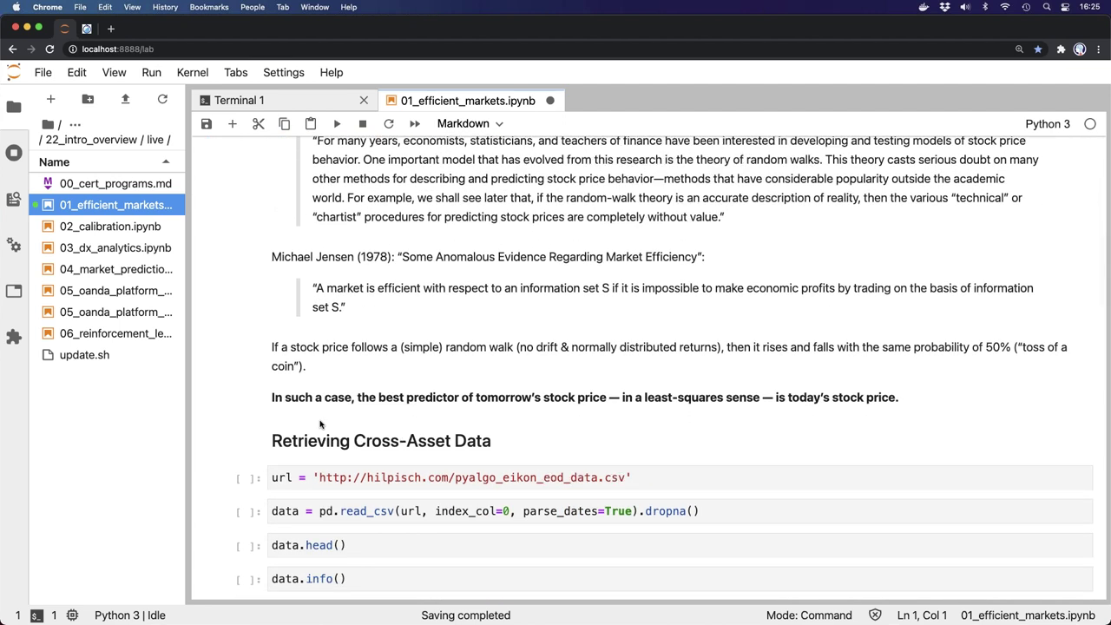
pyautogui.scroll(-1, 320, 423)
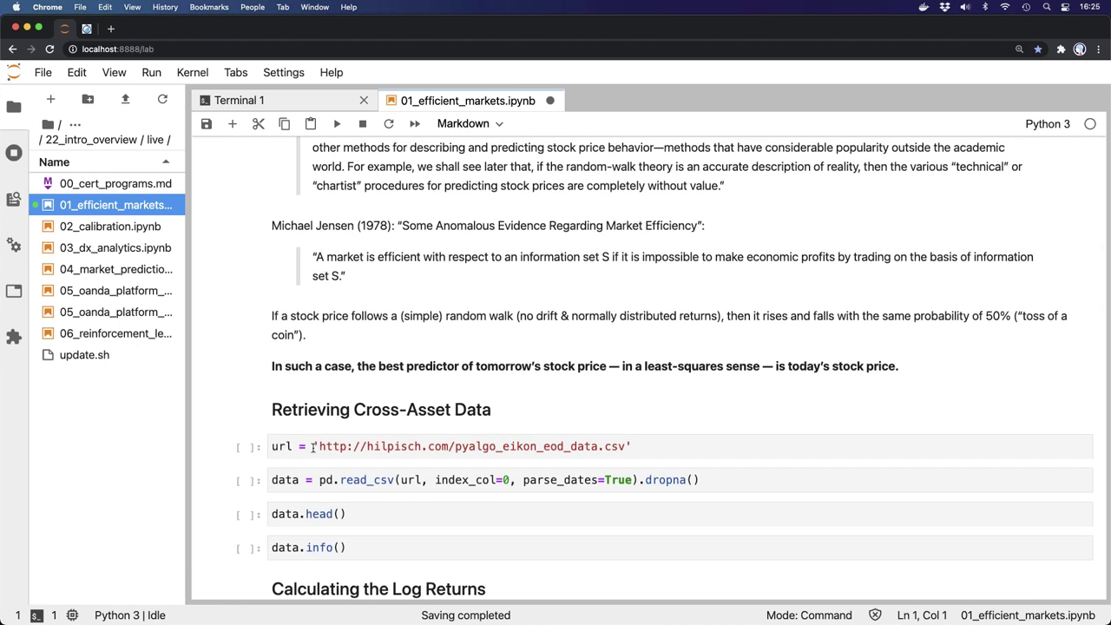
pyautogui.click(313, 447)
pyautogui.hotkey('shift', 'Return')
pyautogui.hotkey('shift', 'Return')
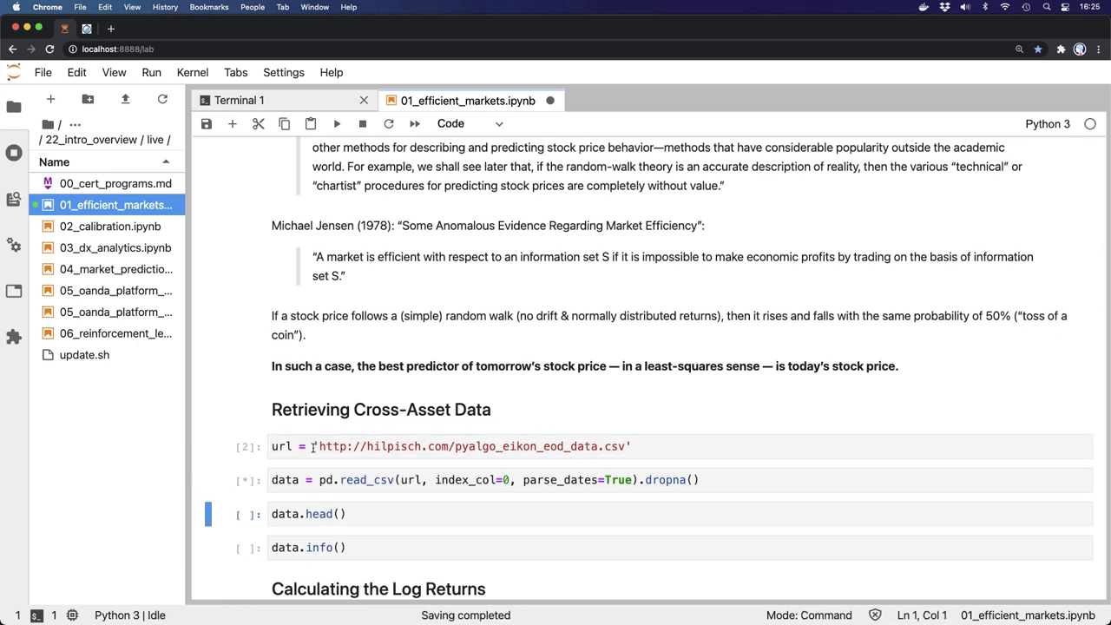
pyautogui.hotkey('shift', 'Return')
pyautogui.scroll(-5, 455, 347)
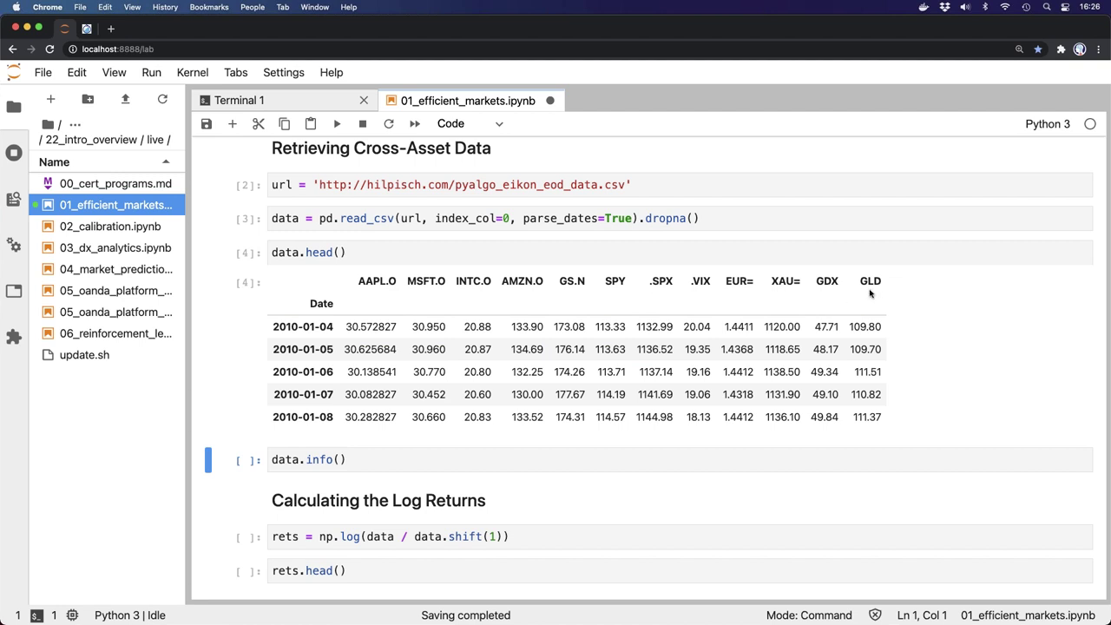
pyautogui.hotkey('shift', 'Return')
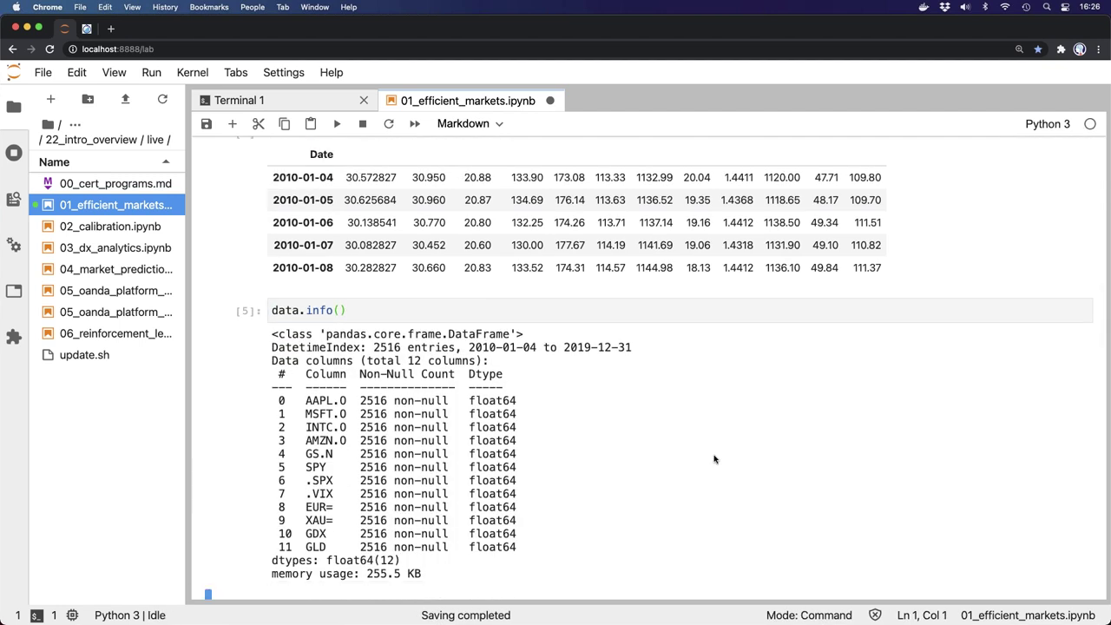
# Run the Calculating the Log Returns cells to compute rets and show its first rows
pyautogui.scroll(-7, 714, 459)
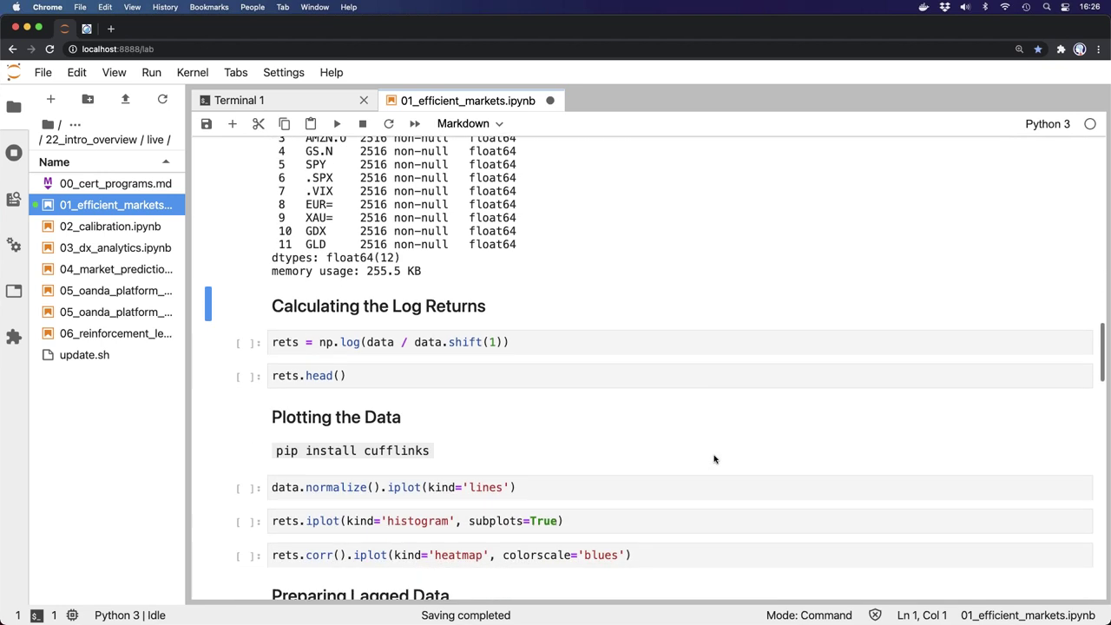
pyautogui.hotkey('shift', 'Return')
pyautogui.hotkey('shift', 'Return')
pyautogui.hotkey('shift', 'Return')
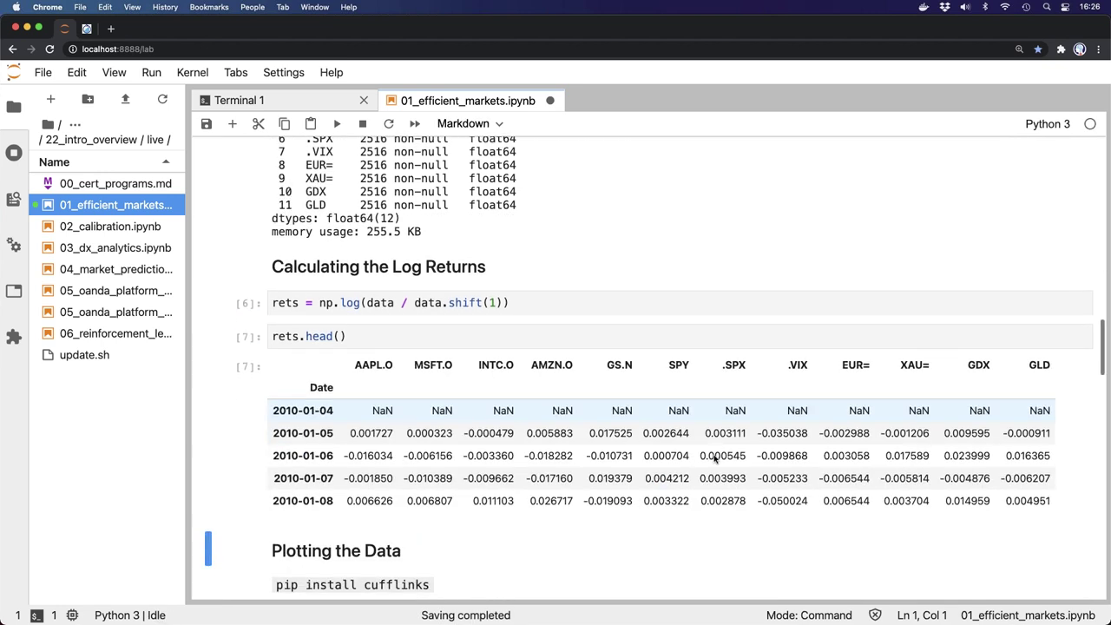
# Run the first Plotting the Data cell to draw the normalized prices as an interactive line chart
pyautogui.scroll(-5, 714, 460)
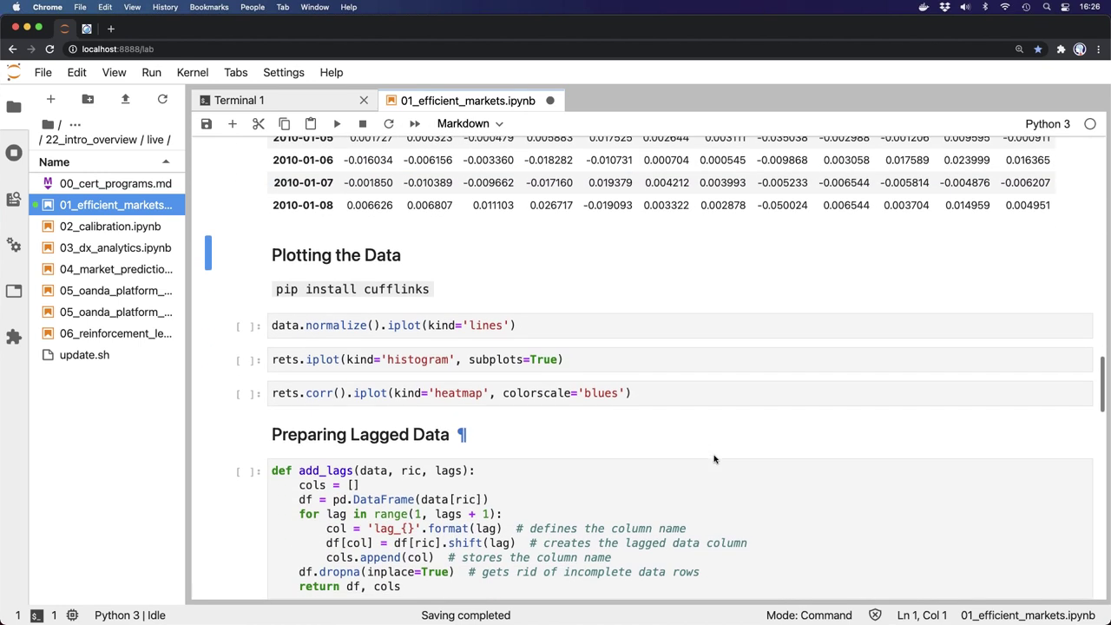
pyautogui.hotkey('shift', 'Return')
pyautogui.hotkey('shift', 'Return')
pyautogui.hotkey('shift', 'Return')
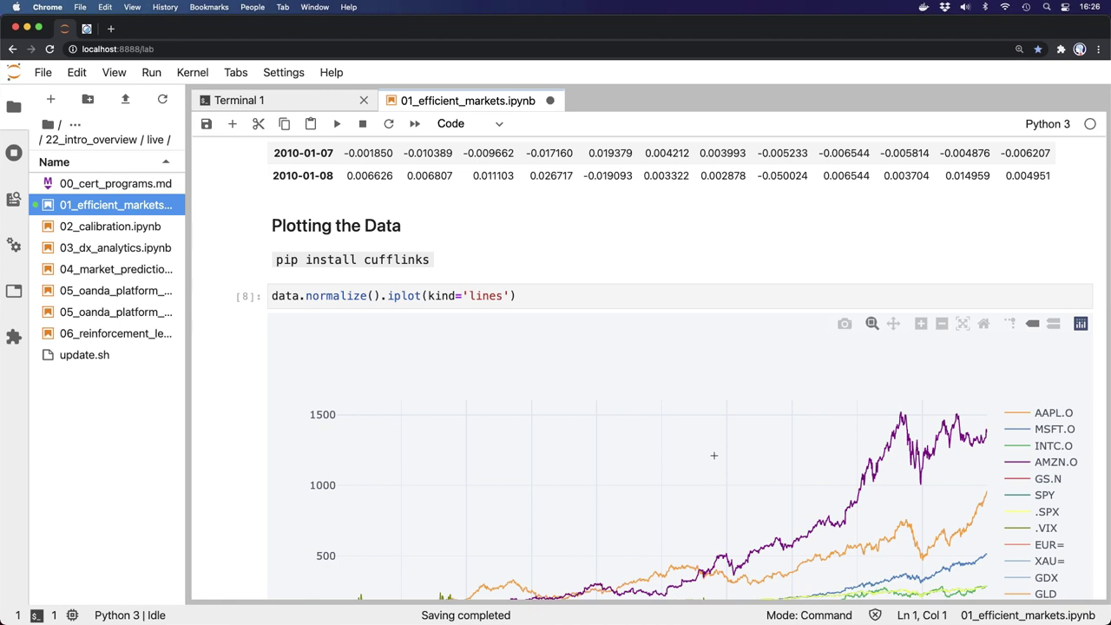
pyautogui.scroll(-3, 714, 455)
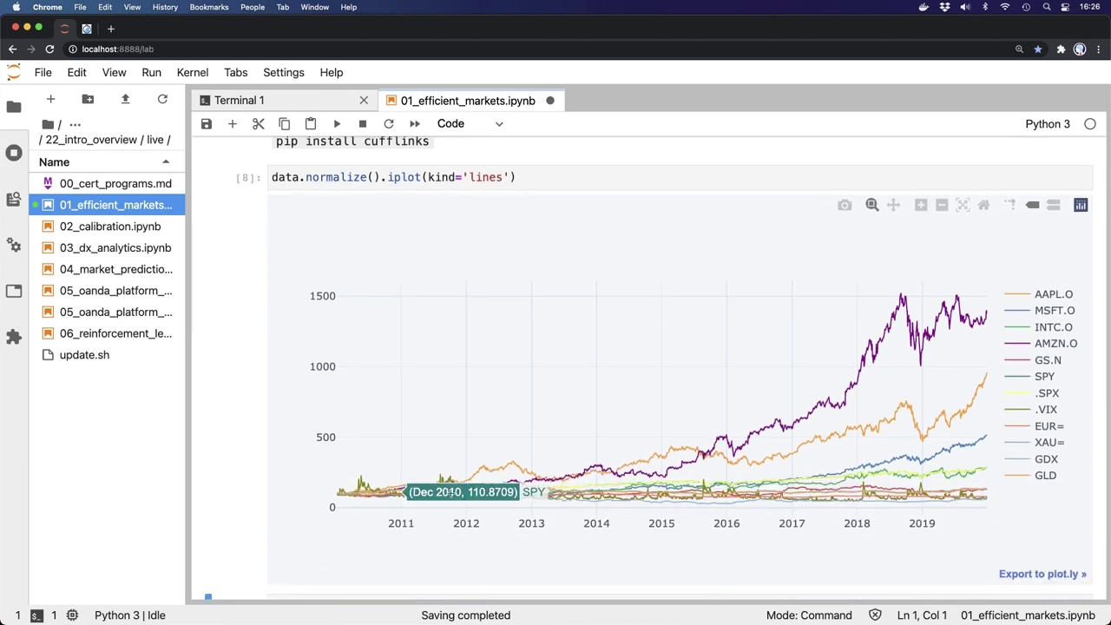
# Hide the AMZN.O, AAPL.O and GLD traces in the line chart and zoom in on about mid-2015 to mid-2017
pyautogui.click(1018, 348)
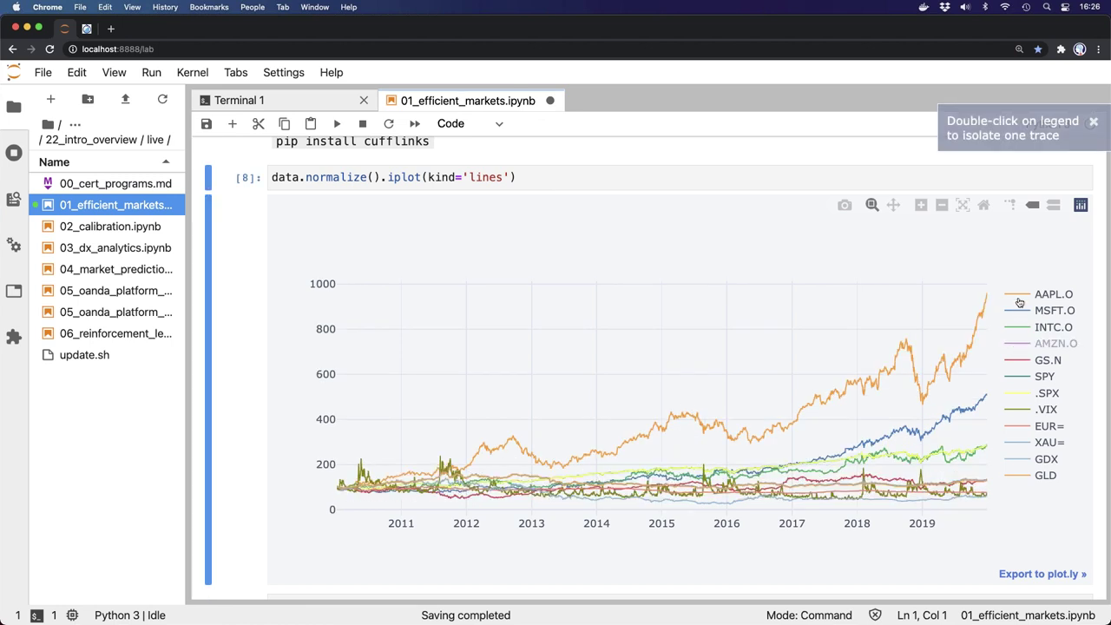
pyautogui.click(1021, 301)
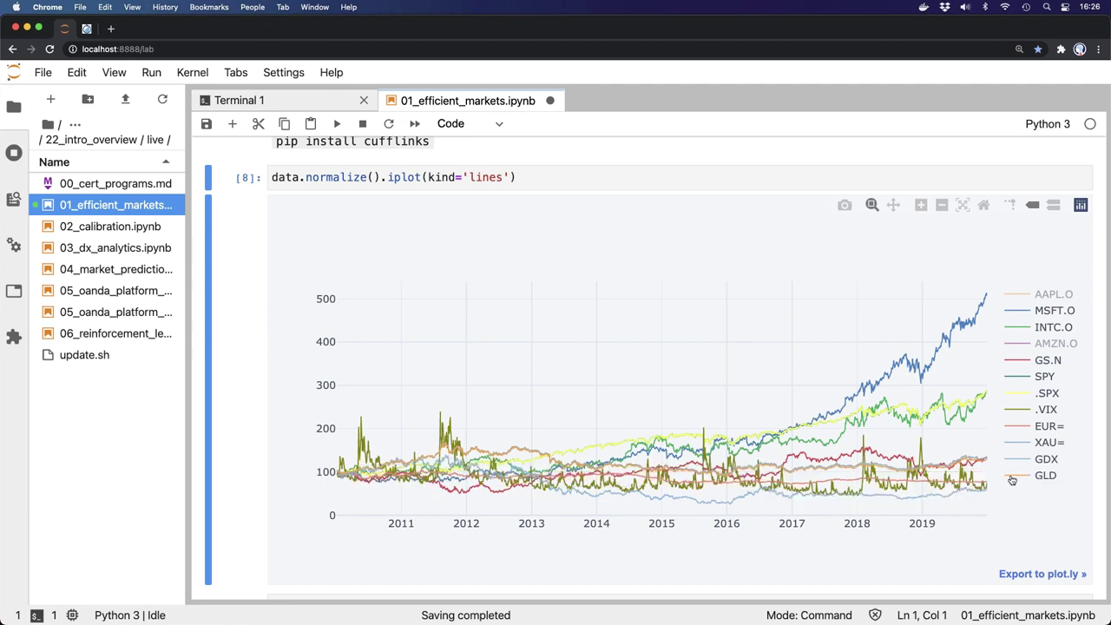
pyautogui.moveTo(678, 398); pyautogui.dragTo(827, 518)
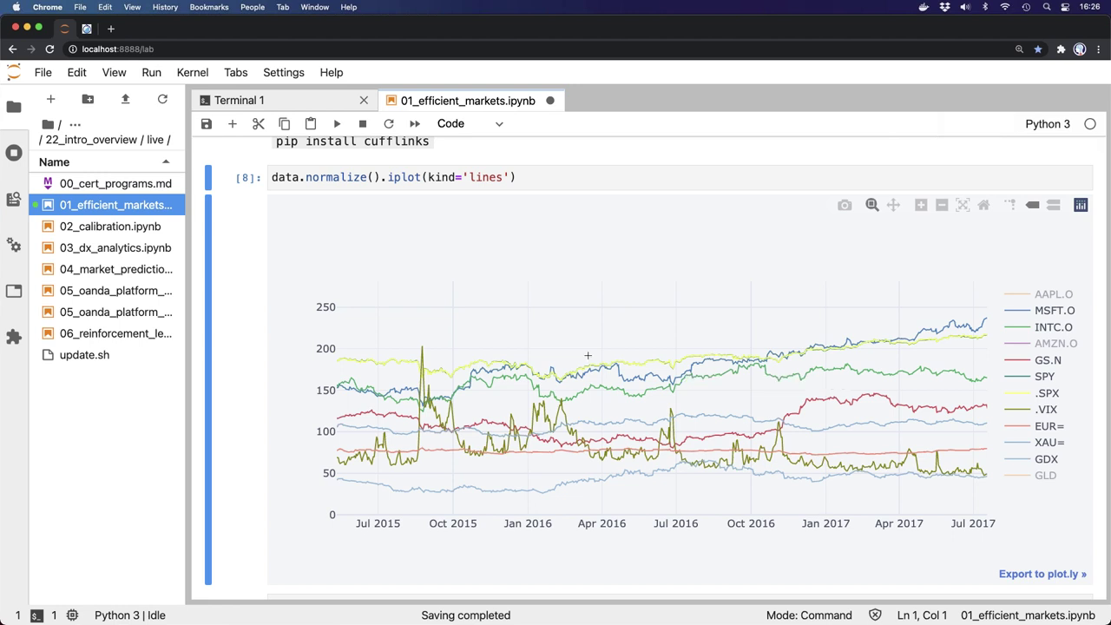
# Run the rets.iplot cell to plot the log returns as histogram subplots
pyautogui.click(408, 177)
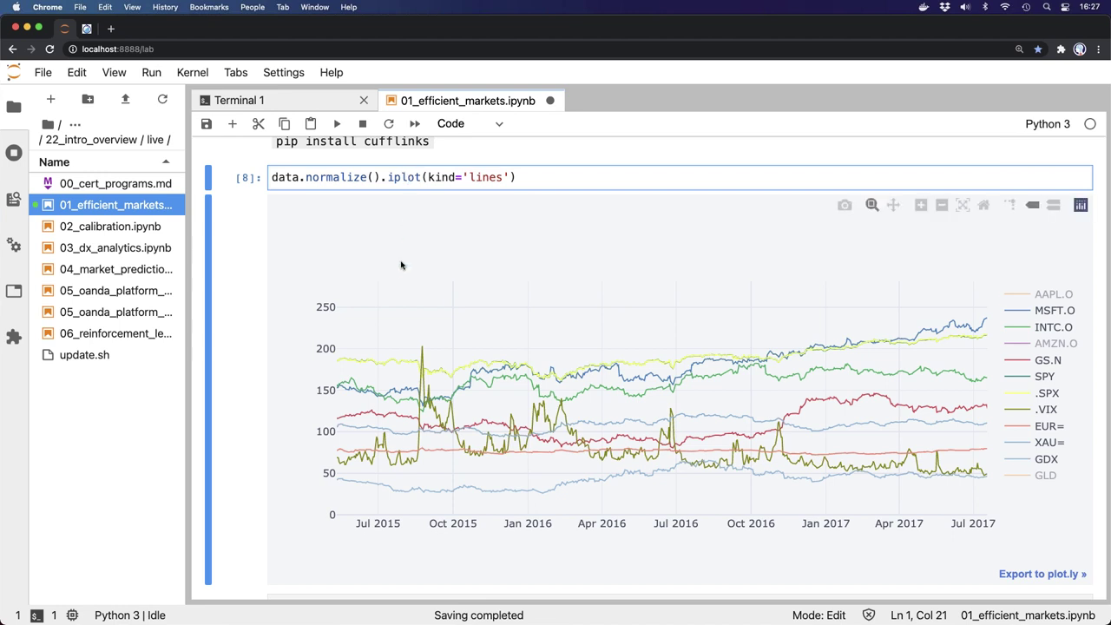
pyautogui.moveTo(387, 349)
pyautogui.scroll(-5, 387, 349)
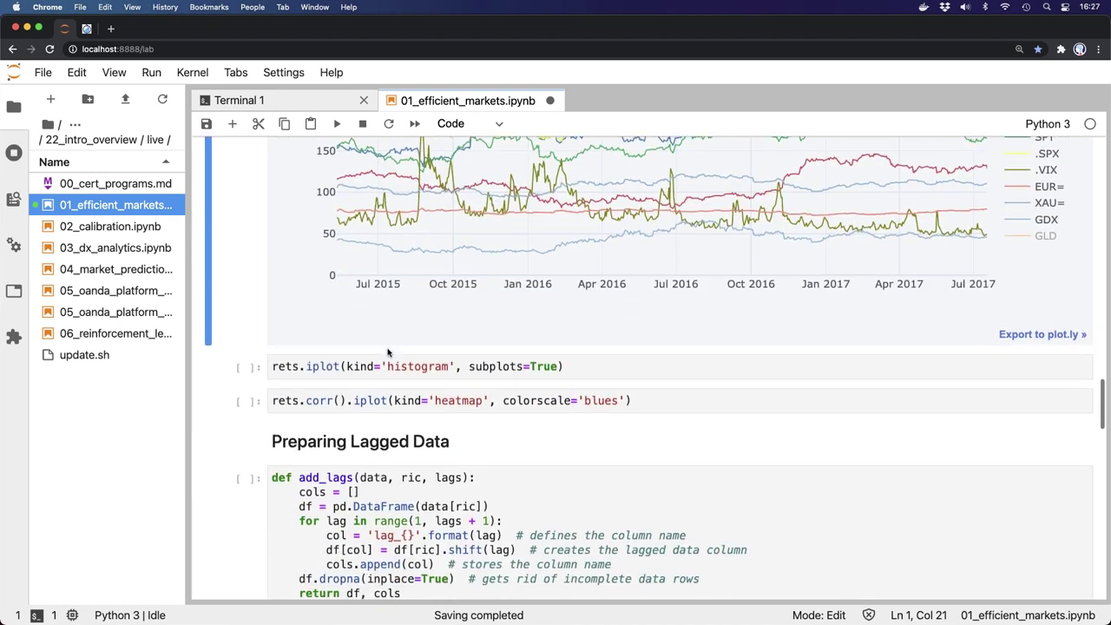
pyautogui.press('Down')
pyautogui.hotkey('shift', 'Return')
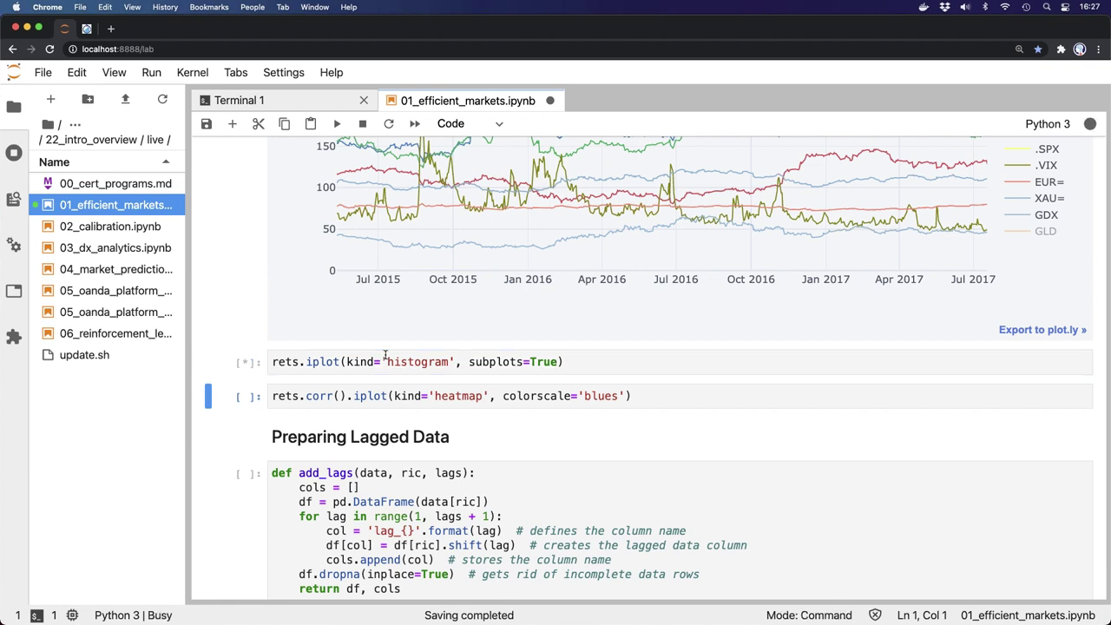
pyautogui.scroll(-5, 384, 356)
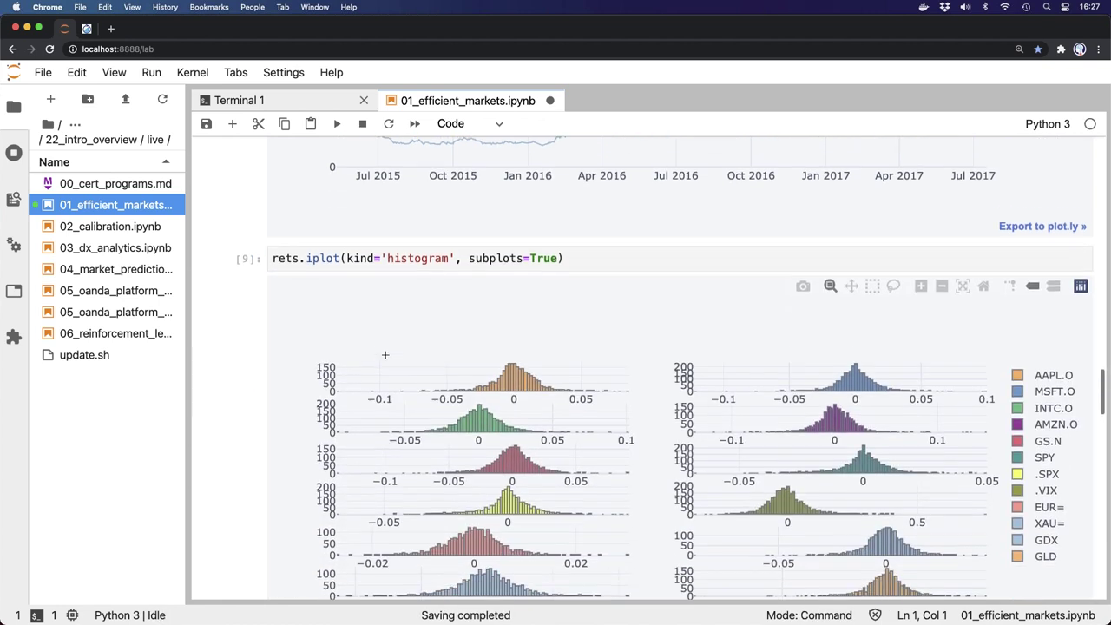
pyautogui.scroll(-1, 385, 355)
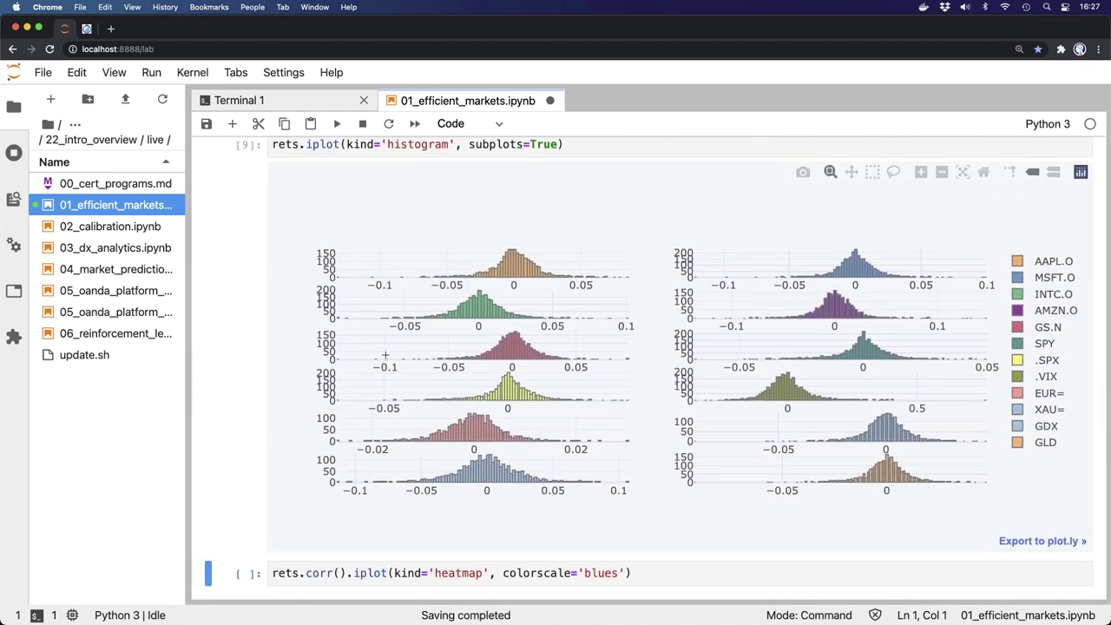
pyautogui.scroll(-1, 384, 355)
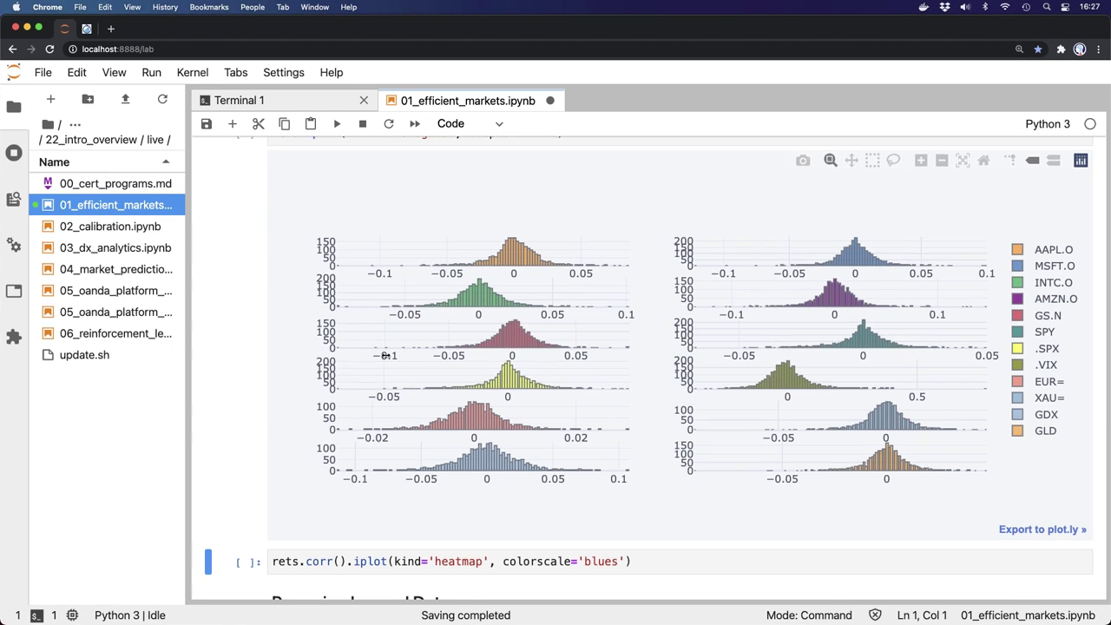
# Run the rets.corr cell to plot the correlations as a blue heatmap, and inspect its diagonal values
pyautogui.click(369, 562)
pyautogui.hotkey('shift', 'Return')
pyautogui.scroll(-10, 369, 564)
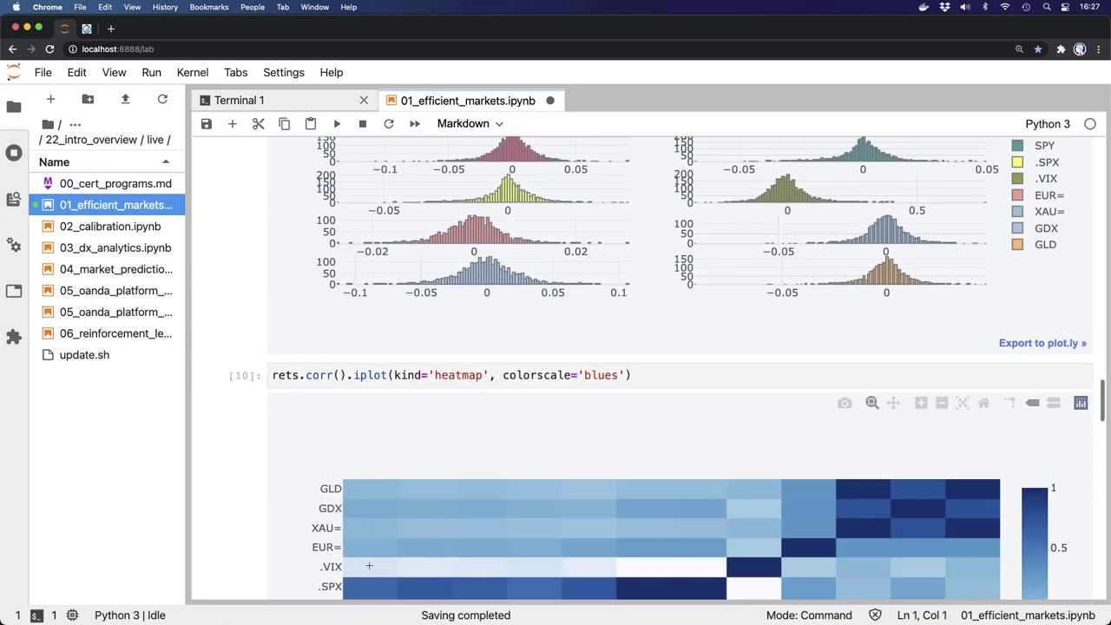
pyautogui.scroll(-1, 369, 569)
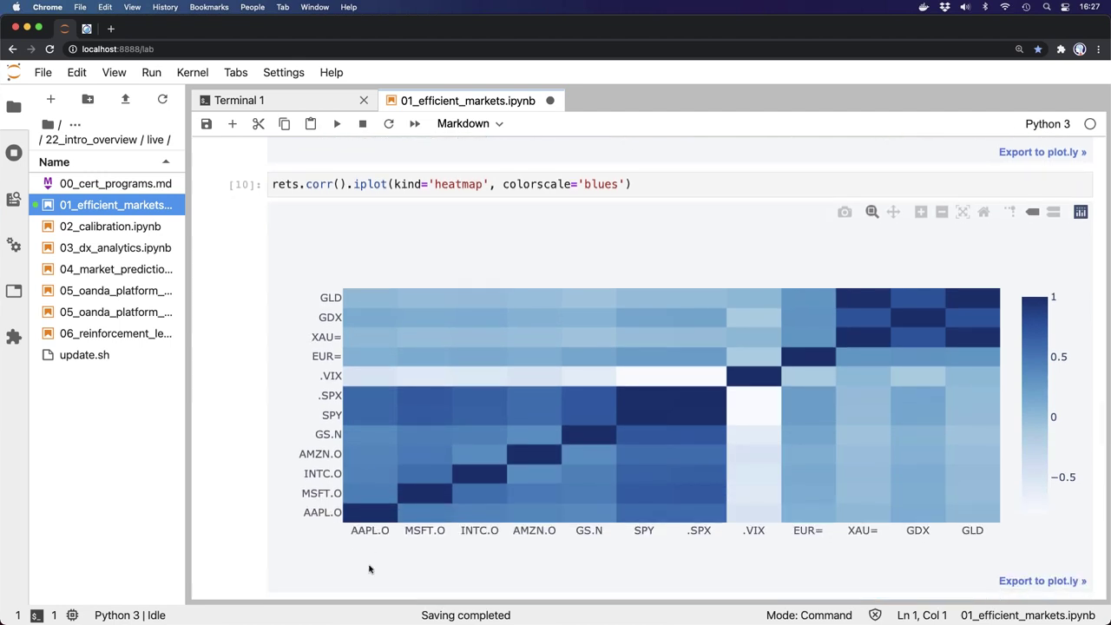
pyautogui.moveTo(372, 515)
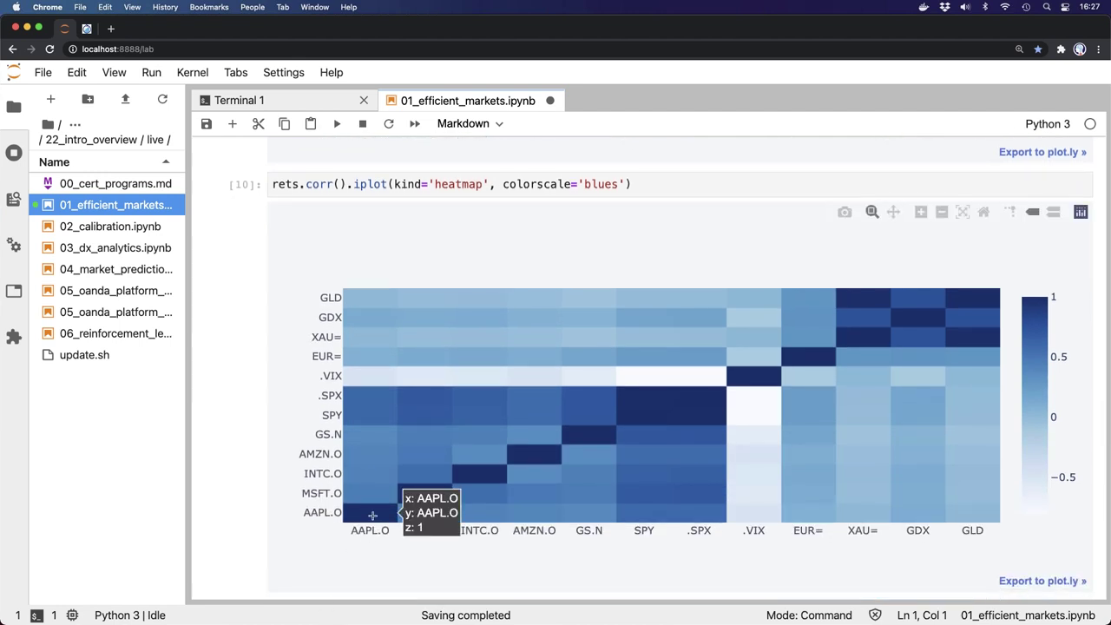
pyautogui.moveTo(532, 450)
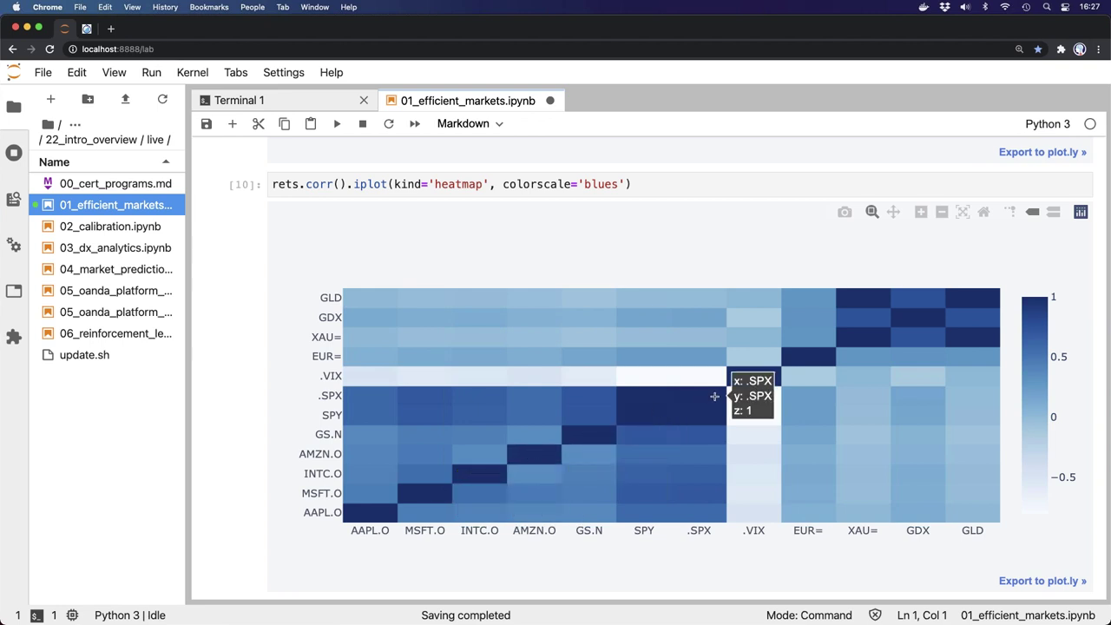
# Inspect the .VIX correlations with the stocks, SPY and .SPX in the heatmap, and save the notebook
pyautogui.moveTo(767, 375)
pyautogui.moveTo(486, 370)
pyautogui.moveTo(354, 380)
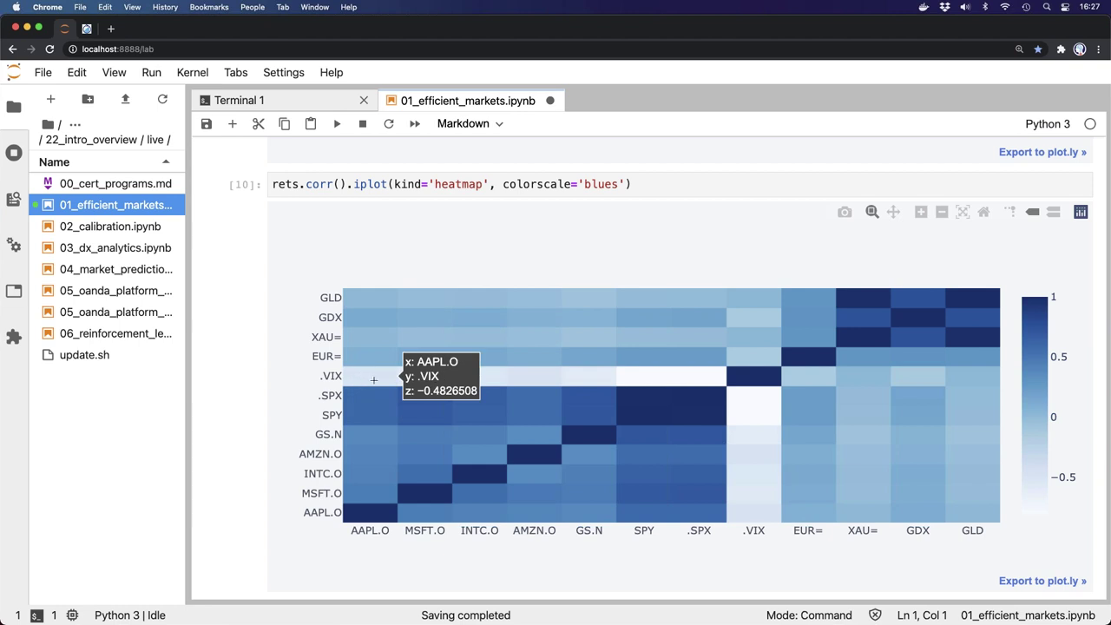
pyautogui.moveTo(700, 383)
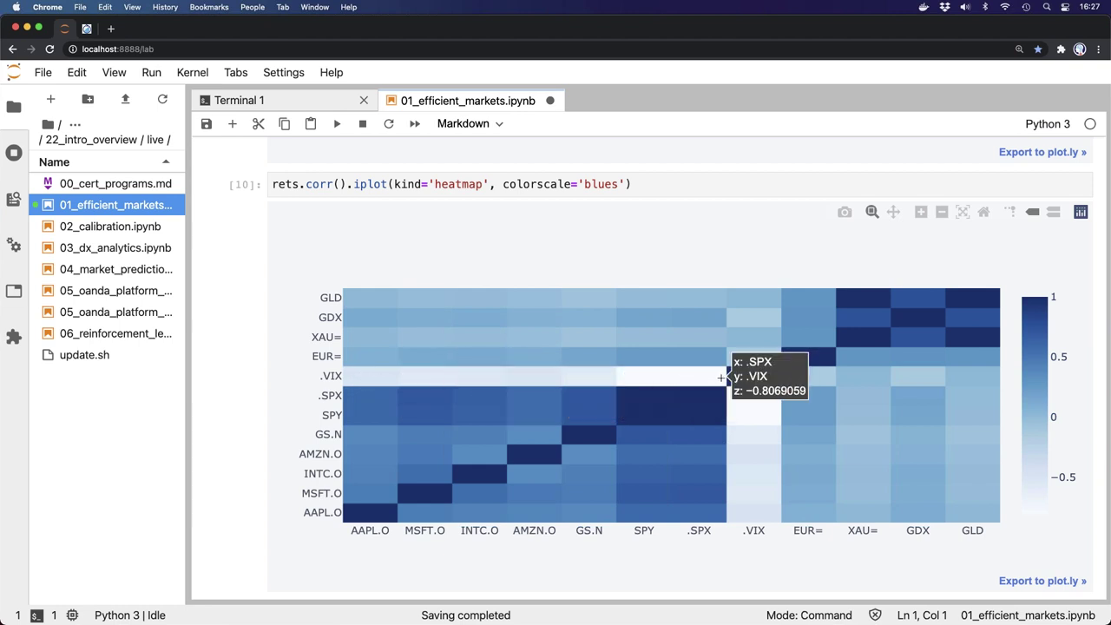
pyautogui.moveTo(650, 370)
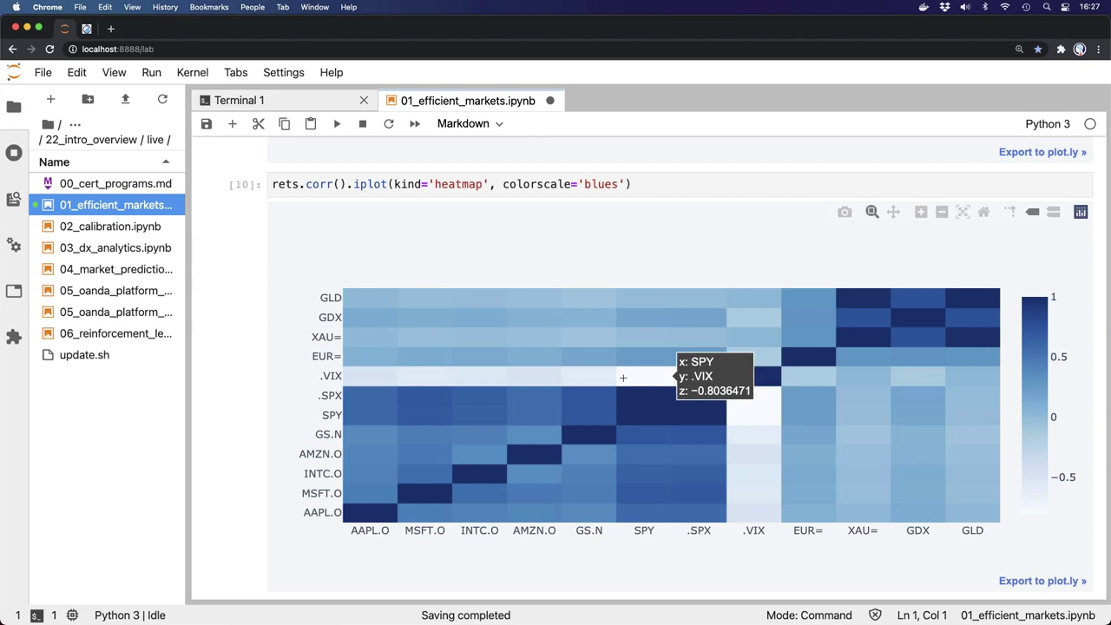
pyautogui.press('super+s')
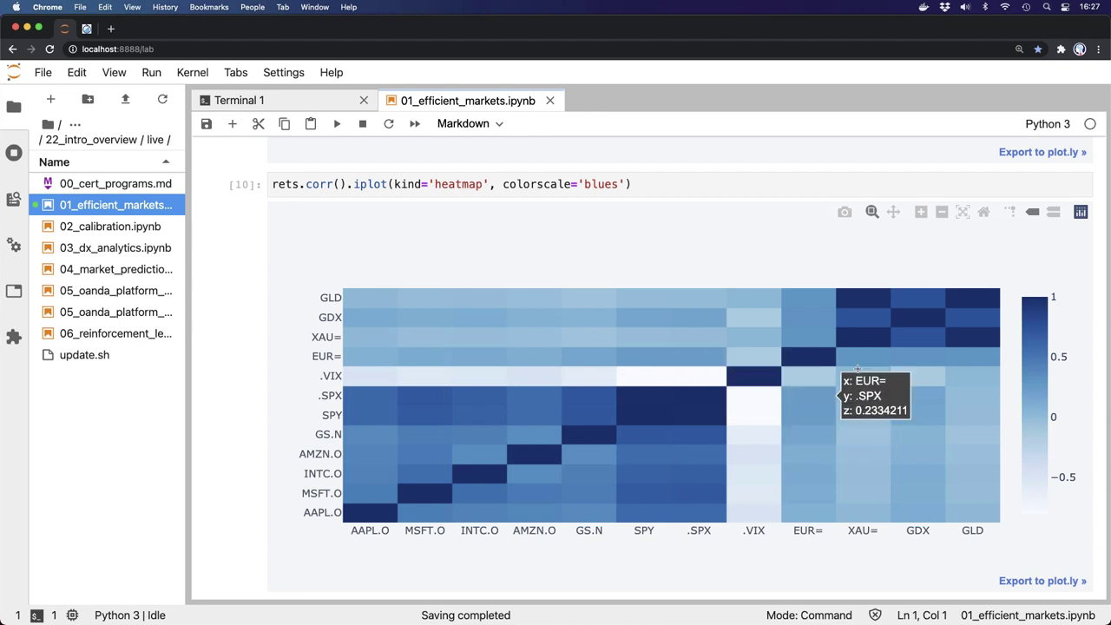
# Run the first Preparing Lagged Data cells to define add_lags, set seven lags and build the dfs dictionary
pyautogui.scroll(-5, 469, 377)
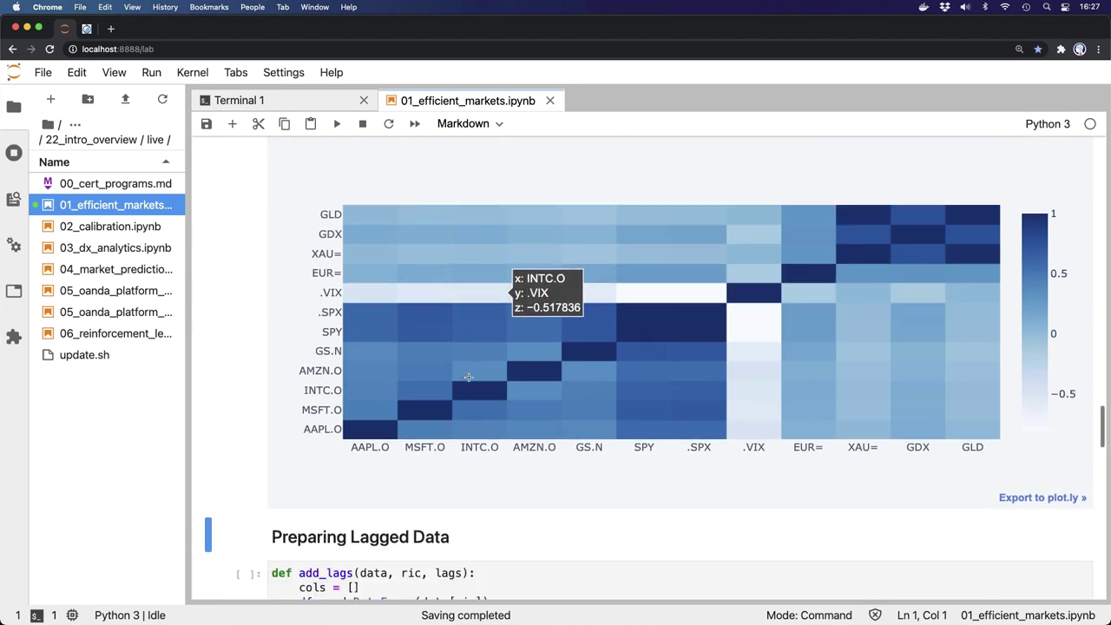
pyautogui.scroll(-3, 469, 378)
pyautogui.click(468, 375)
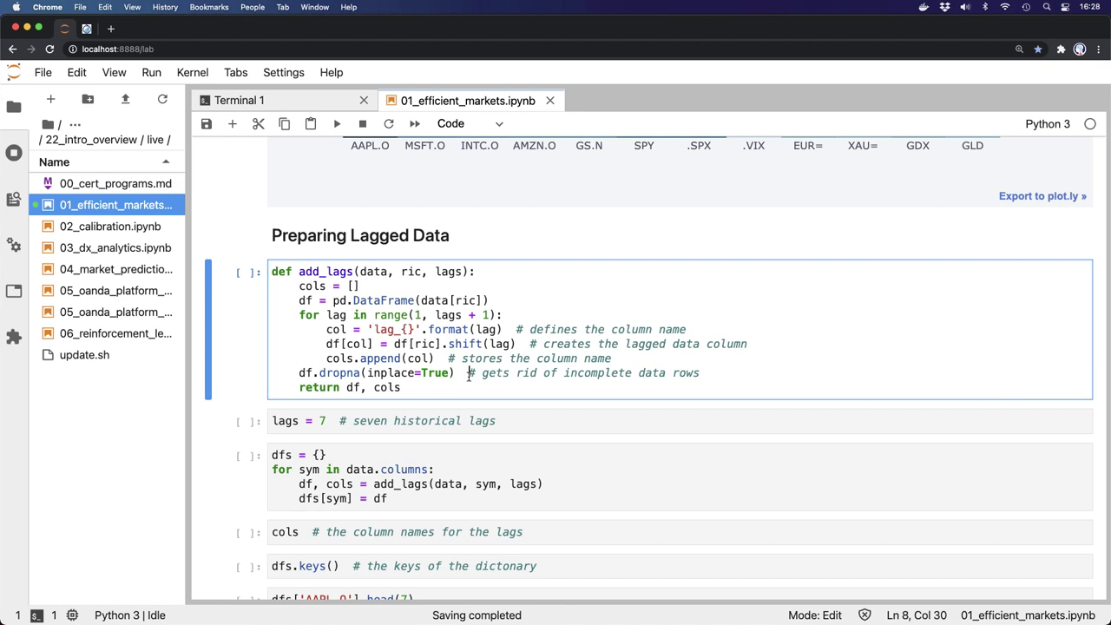
pyautogui.hotkey('shift', 'Return')
pyautogui.hotkey('shift', 'Return')
pyautogui.hotkey('shift', 'Return')
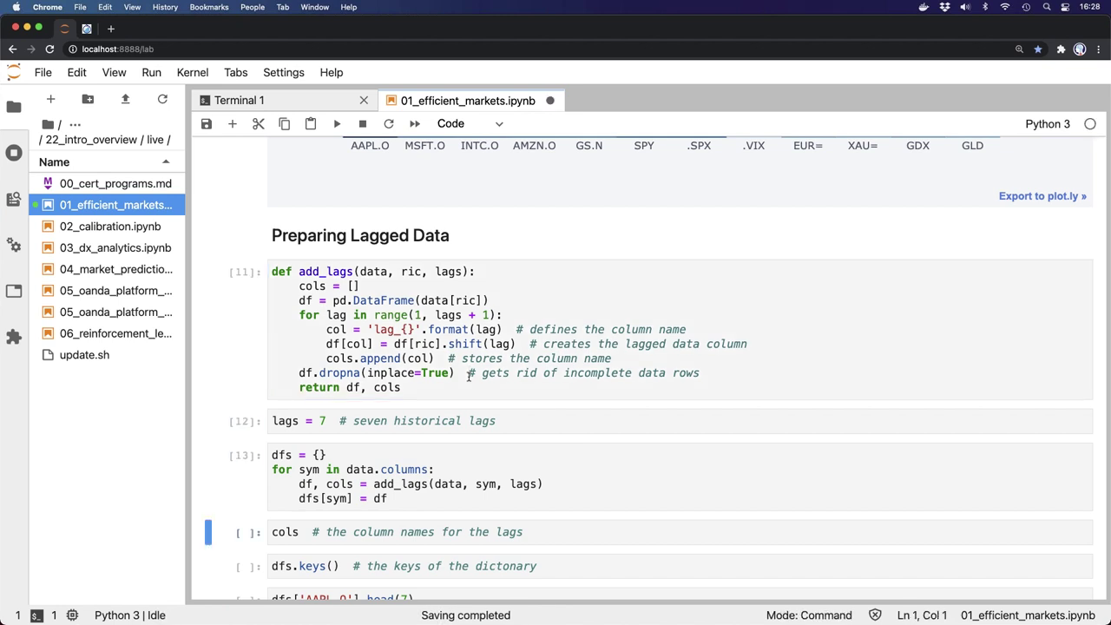
# Run the cells that display the lag column names, the dictionary keys and the first seven AAPL.O rows
pyautogui.hotkey('shift', 'Return')
pyautogui.hotkey('shift', 'Return')
pyautogui.hotkey('shift', 'Return')
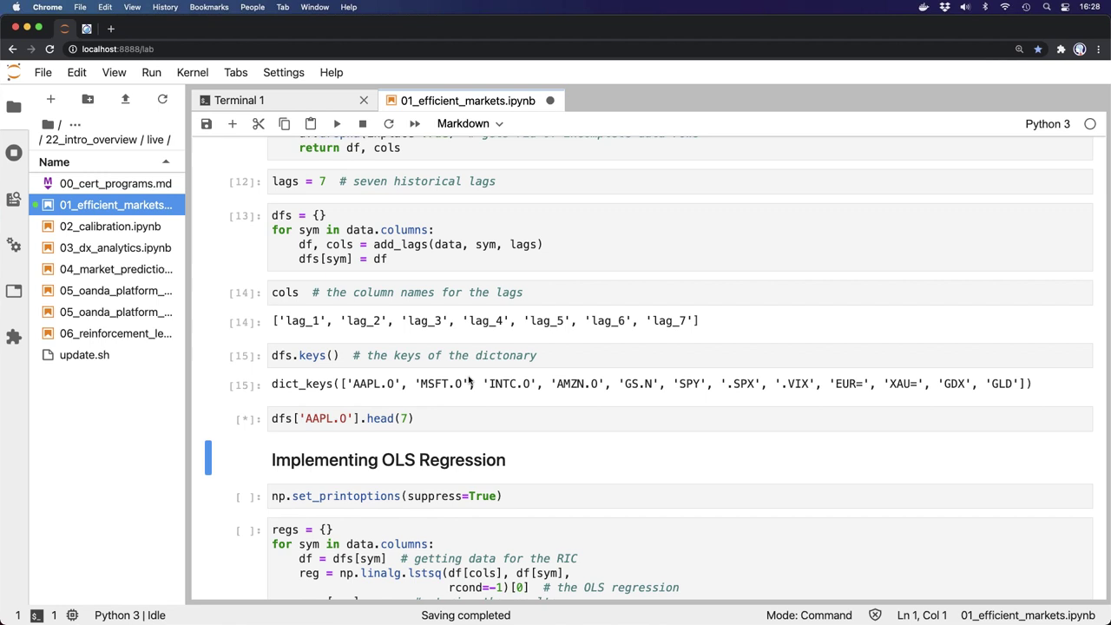
pyautogui.scroll(-3, 469, 382)
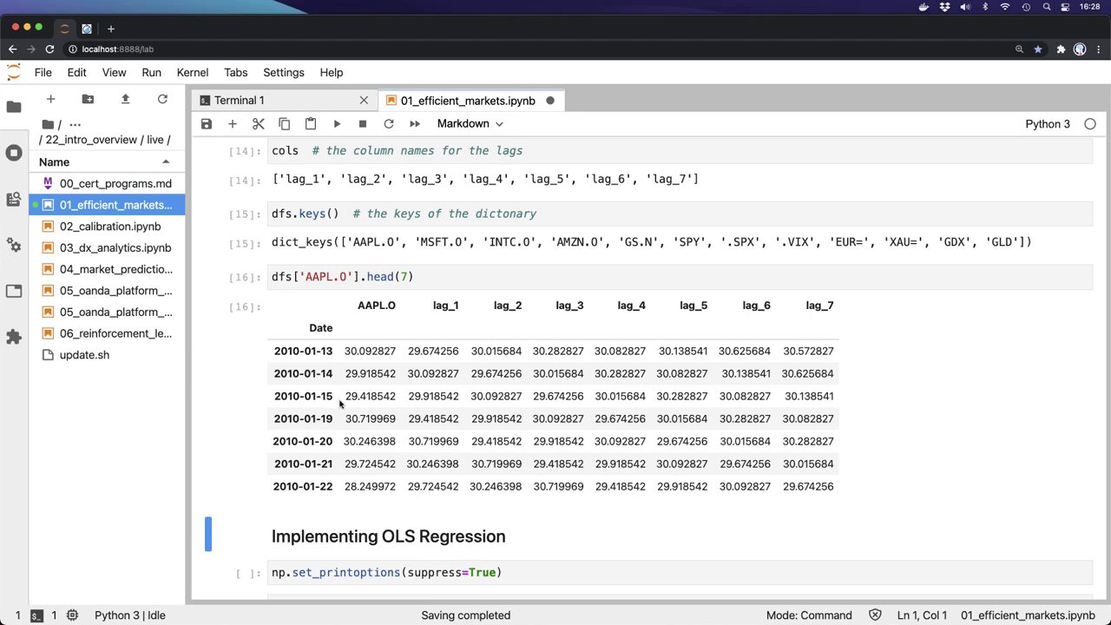
# Run the first Implementing OLS Regression cells to regress every symbol on its lags and print the rounded coefficients
pyautogui.scroll(-5, 341, 405)
pyautogui.scroll(-2, 342, 404)
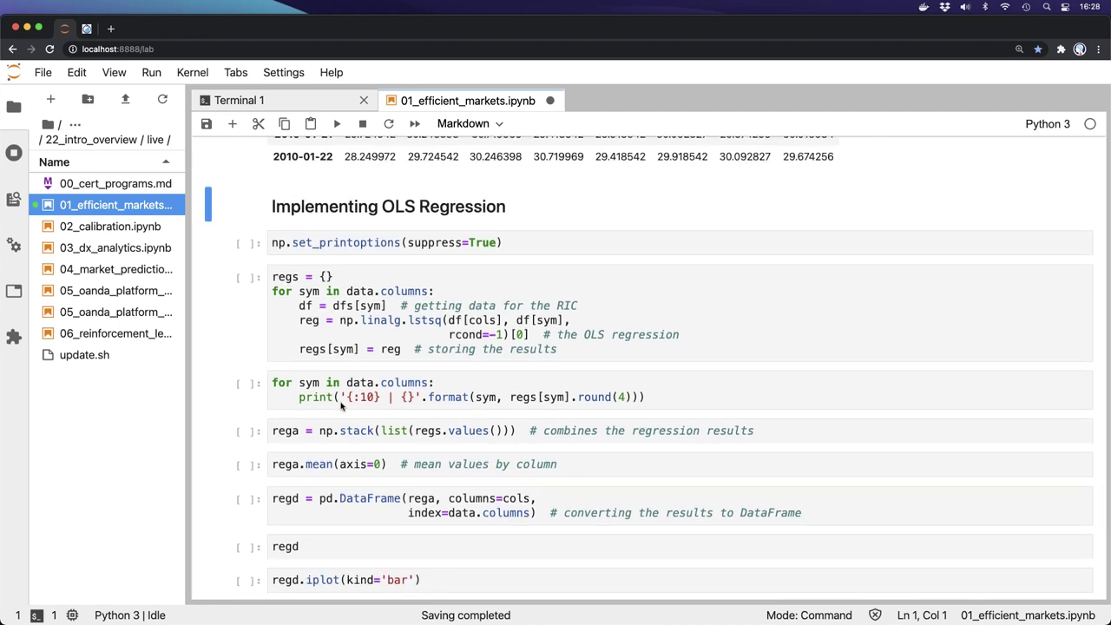
pyautogui.click(246, 212)
pyautogui.hotkey('shift', 'Return')
pyautogui.hotkey('shift', 'Return')
pyautogui.hotkey('shift', 'Return')
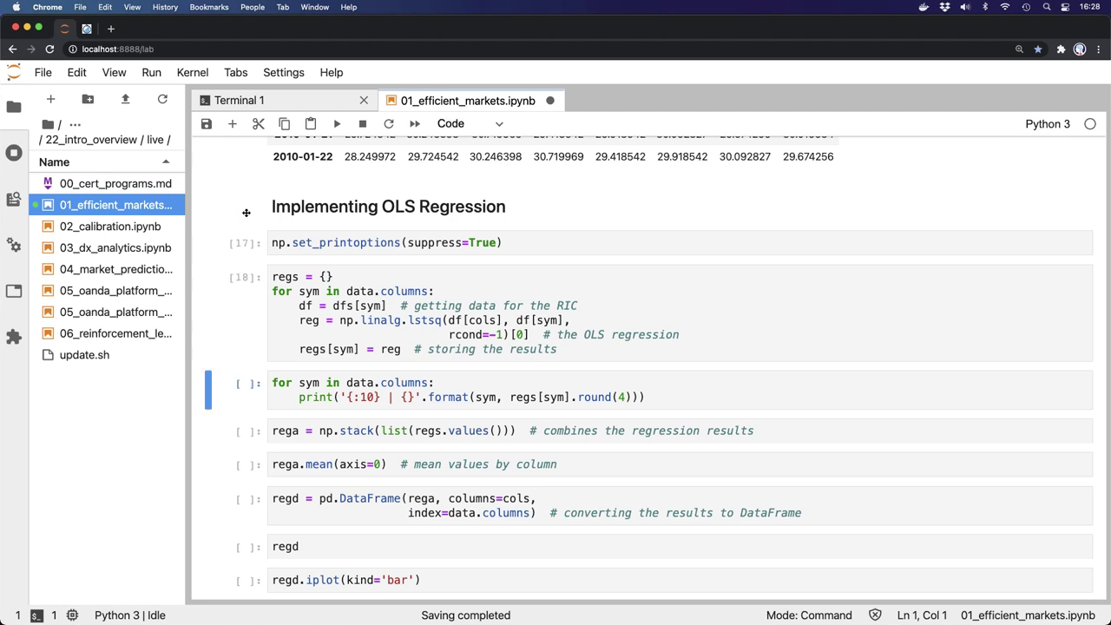
pyautogui.hotkey('shift', 'Return')
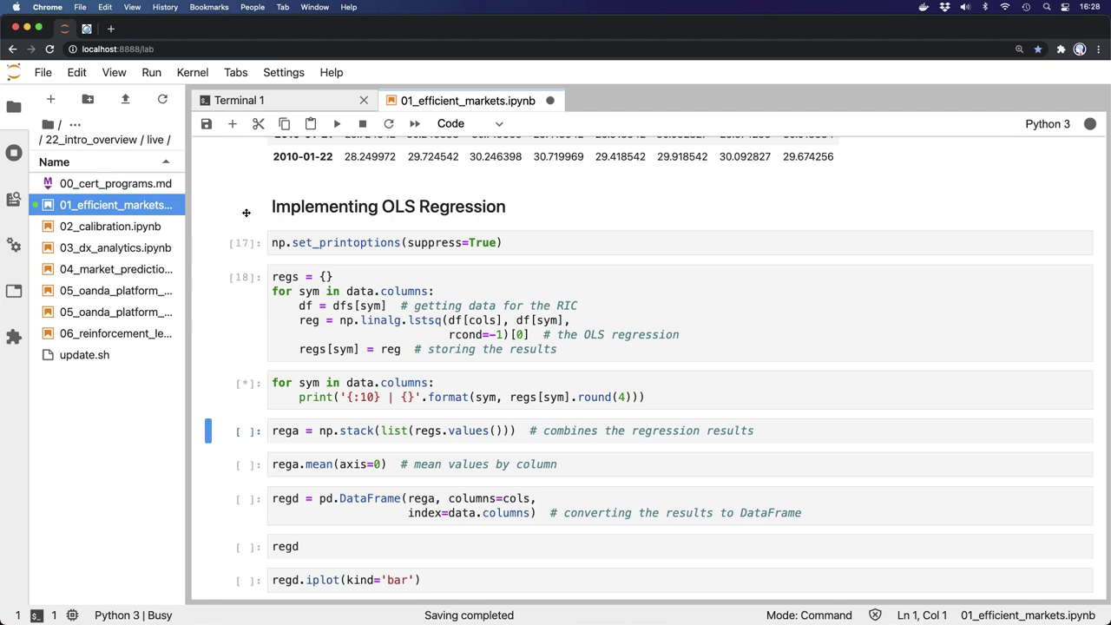
pyautogui.scroll(-3, 320, 334)
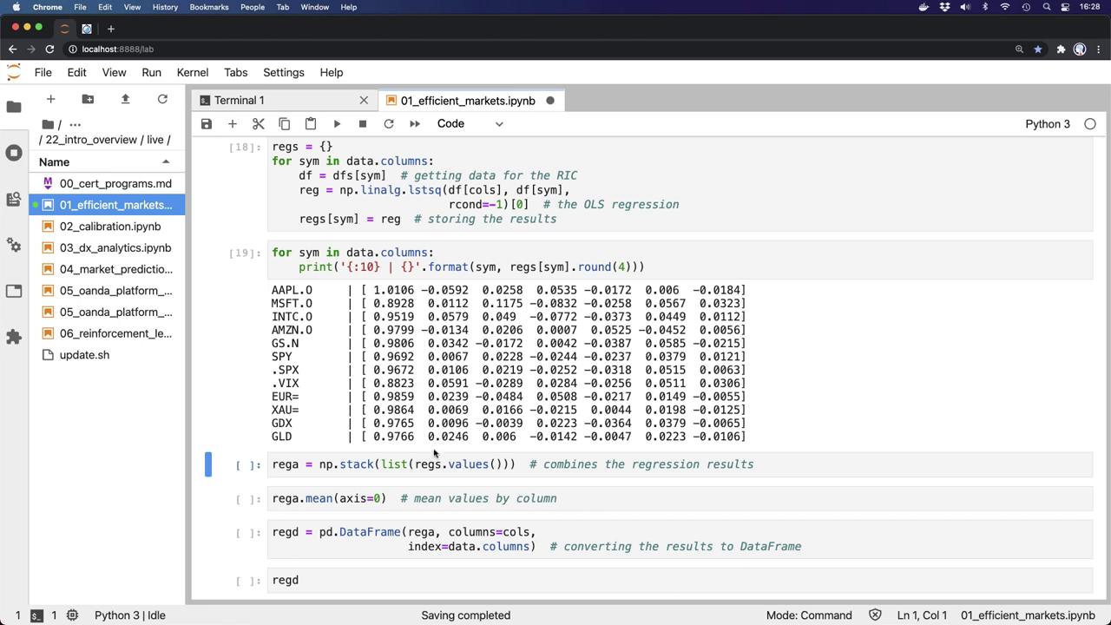
# Run the cells from rega through regd.iplot to tabulate the regression coefficients and plot them as a bar chart
pyautogui.click(427, 465)
pyautogui.hotkey('shift', 'Return')
pyautogui.hotkey('shift', 'Return')
pyautogui.hotkey('shift', 'Return')
pyautogui.hotkey('shift', 'Return')
pyautogui.hotkey('shift', 'Return')
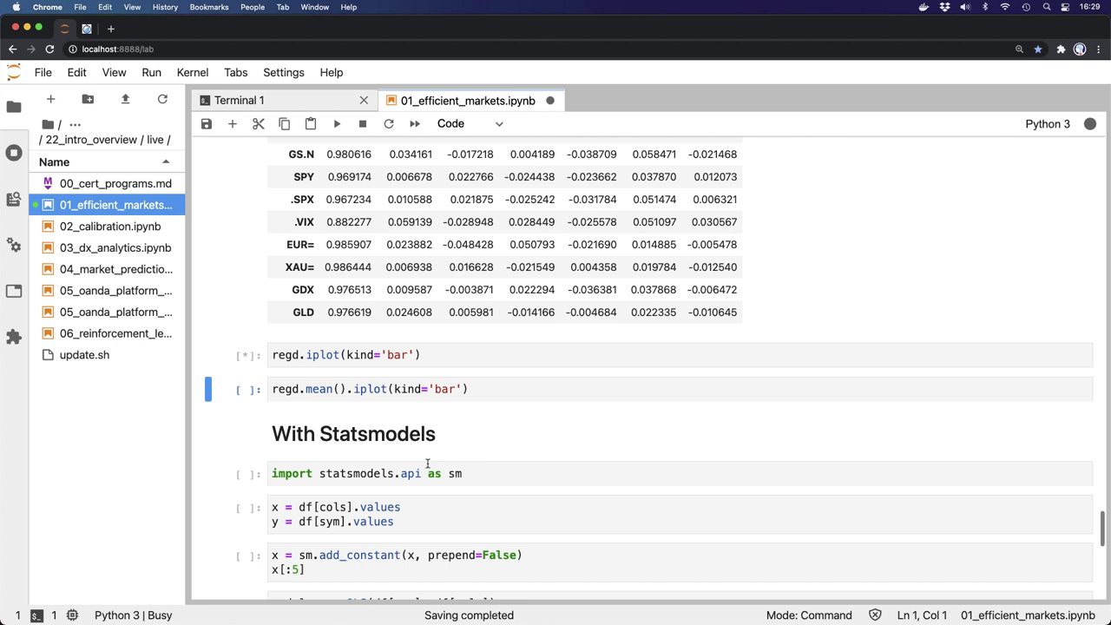
pyautogui.scroll(-5, 427, 464)
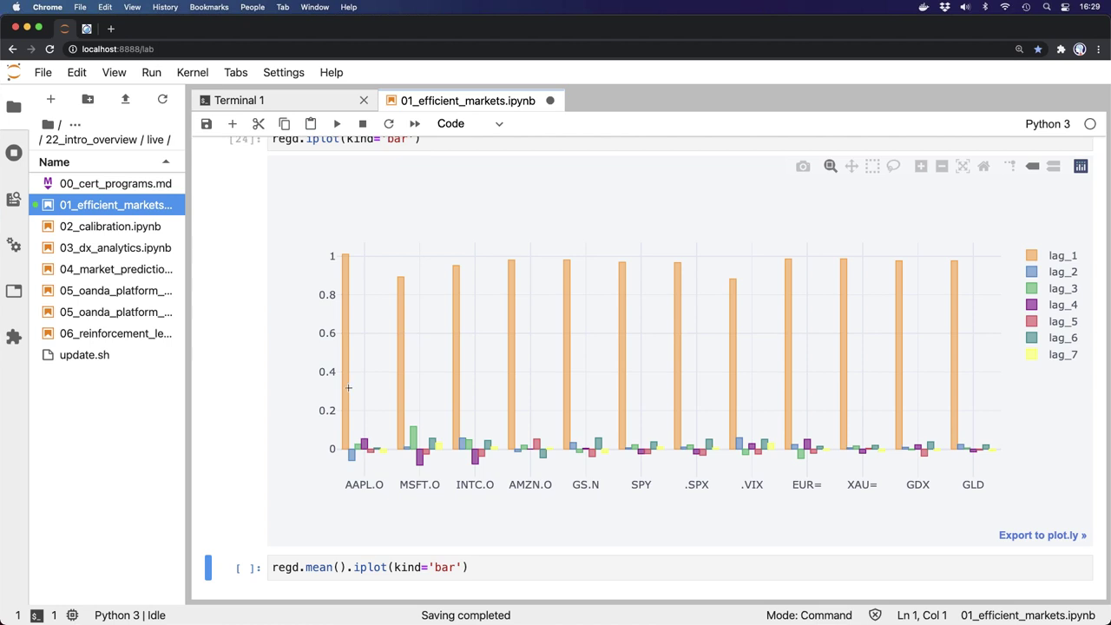
pyautogui.moveTo(348, 388)
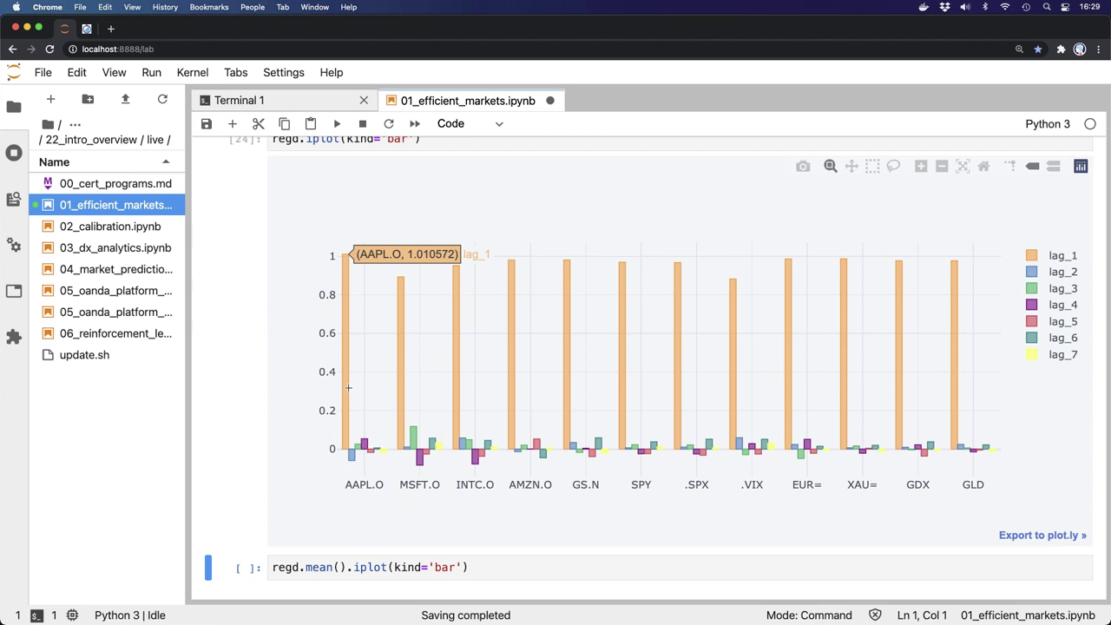
# Run the regd.mean().iplot cell to plot the mean coefficient of each lag as a bar chart
pyautogui.scroll(-3, 348, 388)
pyautogui.scroll(-1, 349, 388)
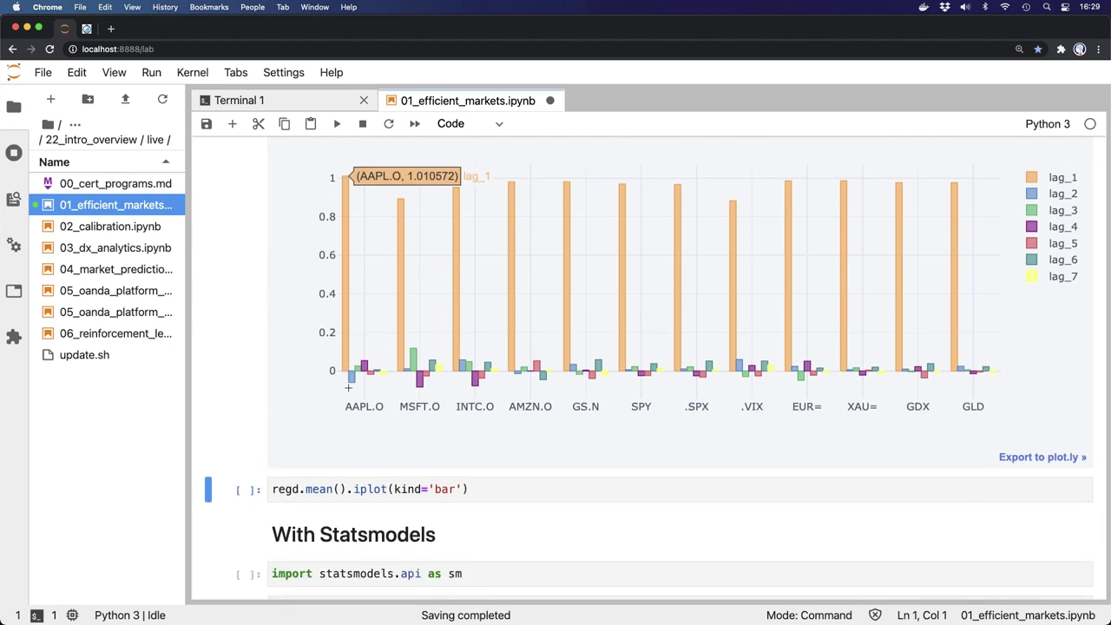
pyautogui.click(320, 489)
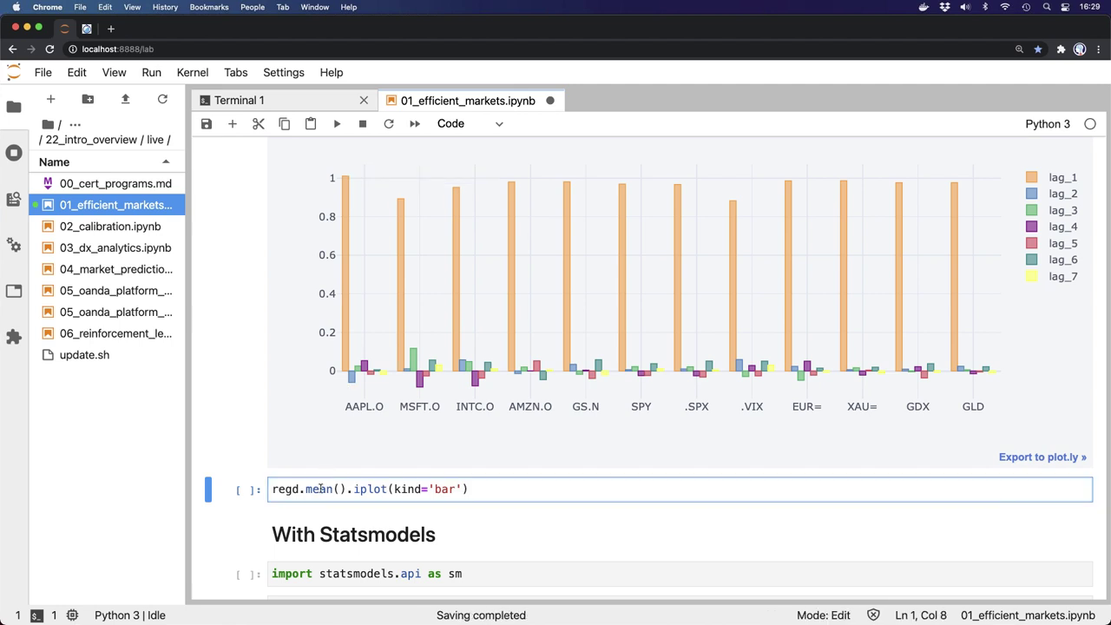
pyautogui.scroll(-4, 321, 490)
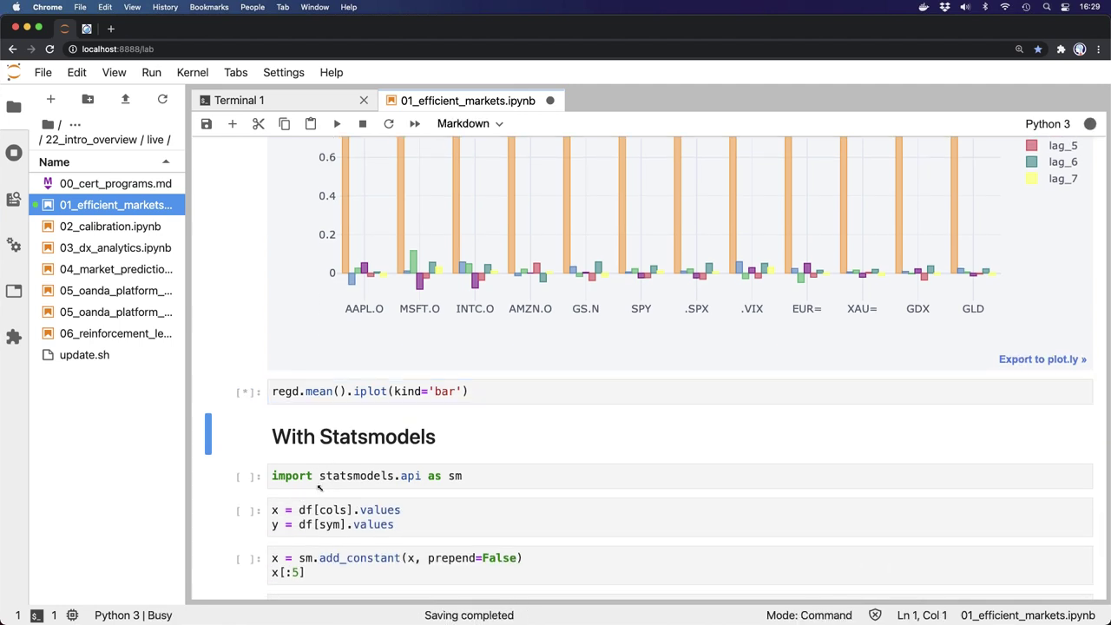
pyautogui.hotkey('shift', 'Return')
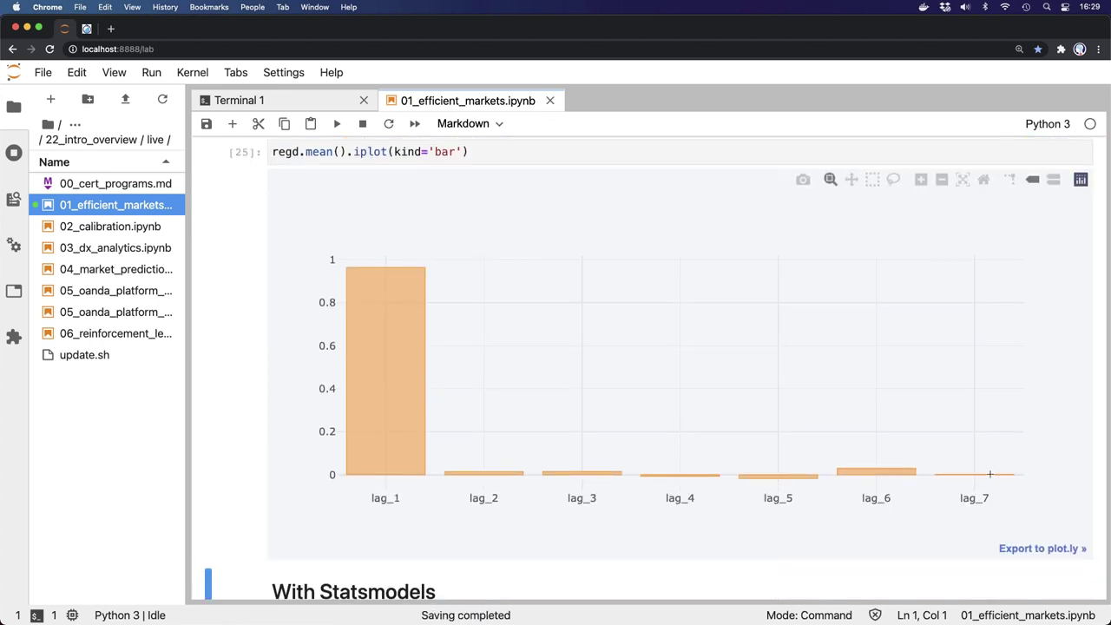
# Run all With Statsmodels cells to fit the OLS model, and review the reg.summary() regression results
pyautogui.scroll(-5, 381, 457)
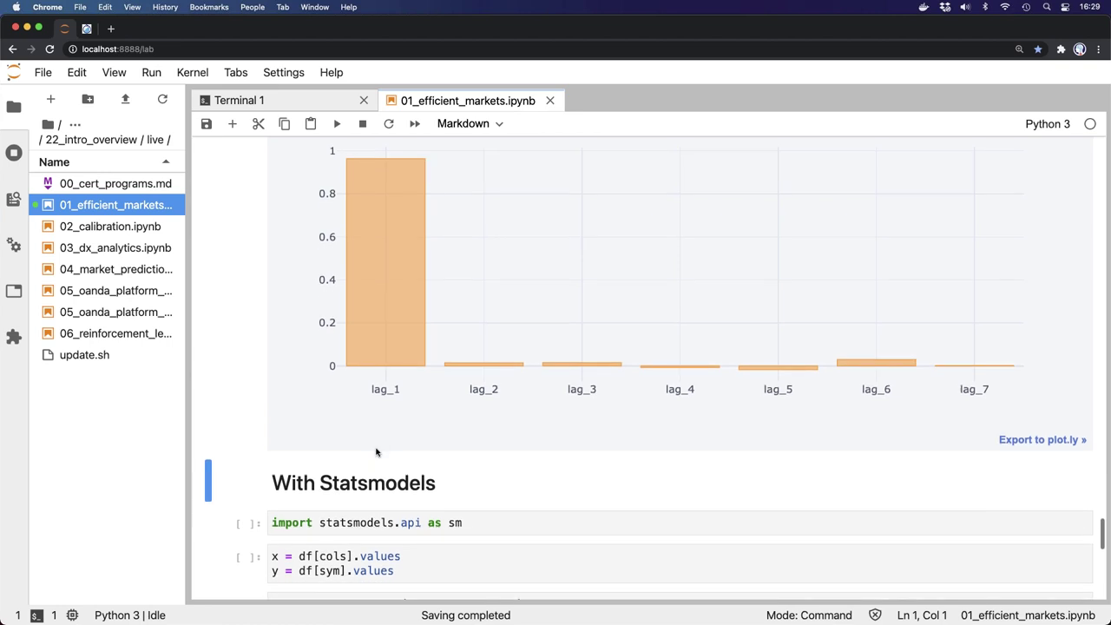
pyautogui.hotkey('shift', 'Return')
pyautogui.hotkey('shift', 'Return')
pyautogui.hotkey('shift', 'Return')
pyautogui.hotkey('shift', 'Return')
pyautogui.hotkey('shift', 'Return')
pyautogui.hotkey('shift', 'Return')
pyautogui.hotkey('shift', 'Return')
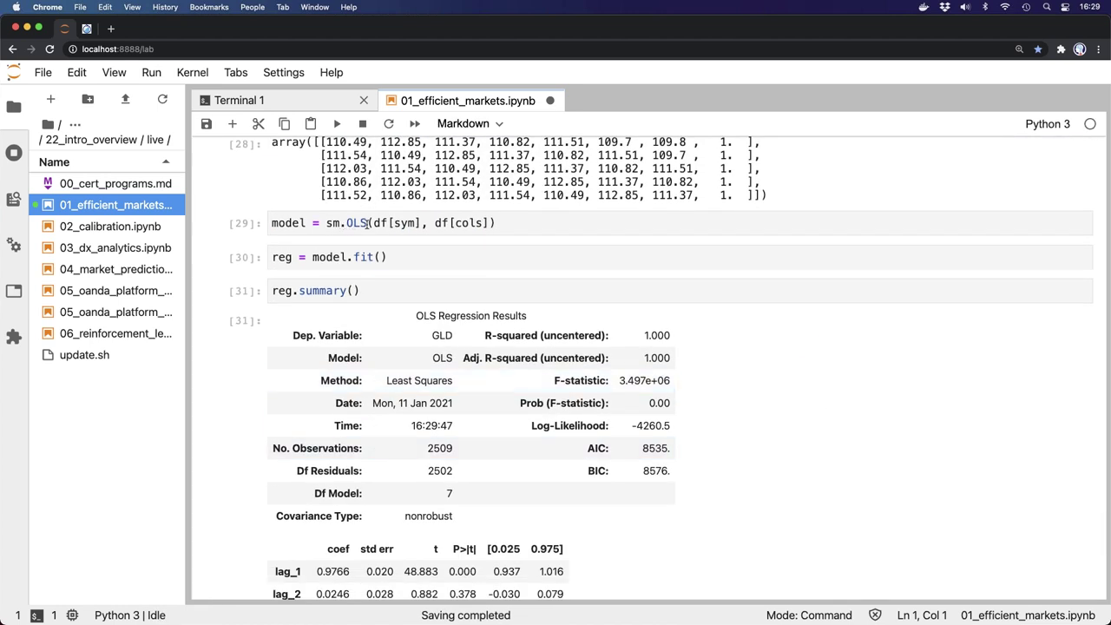
pyautogui.scroll(-3, 395, 417)
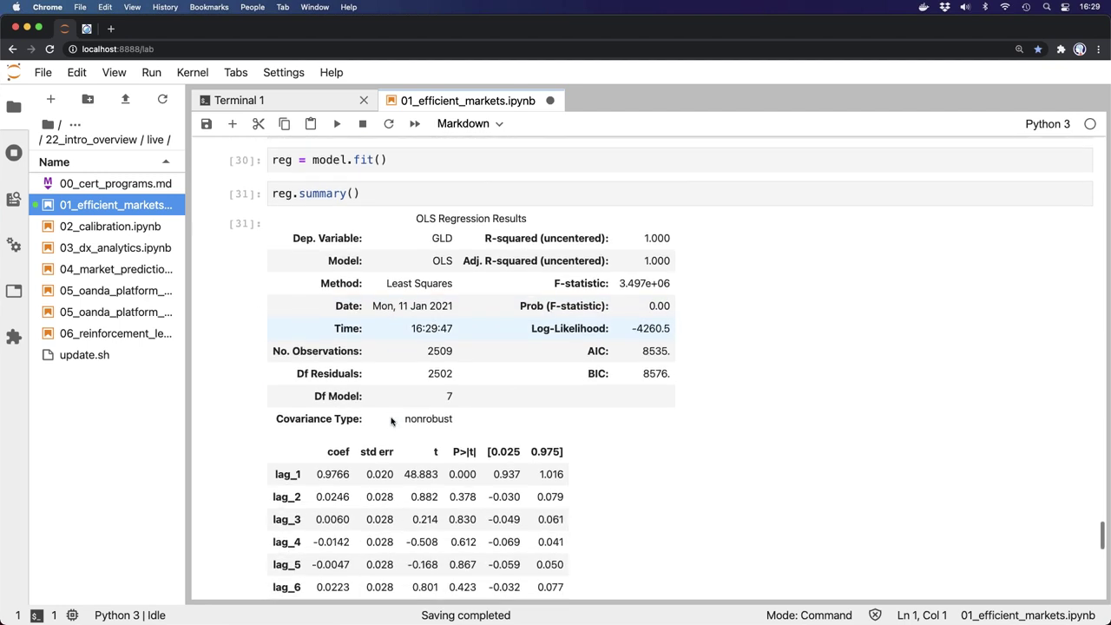
pyautogui.scroll(-1, 391, 421)
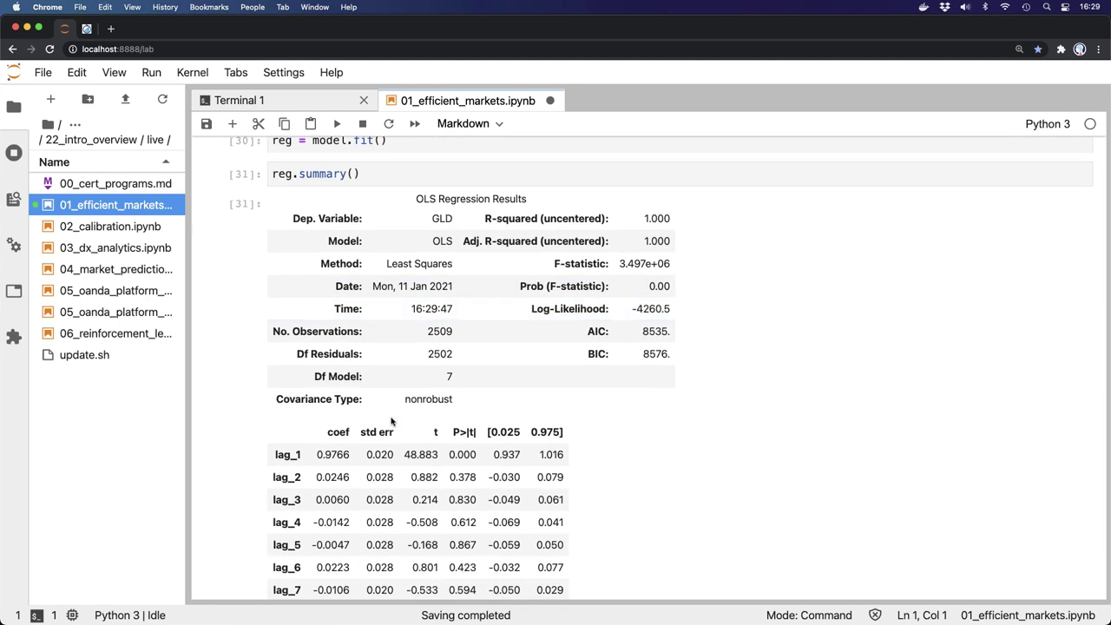
pyautogui.scroll(-1, 391, 421)
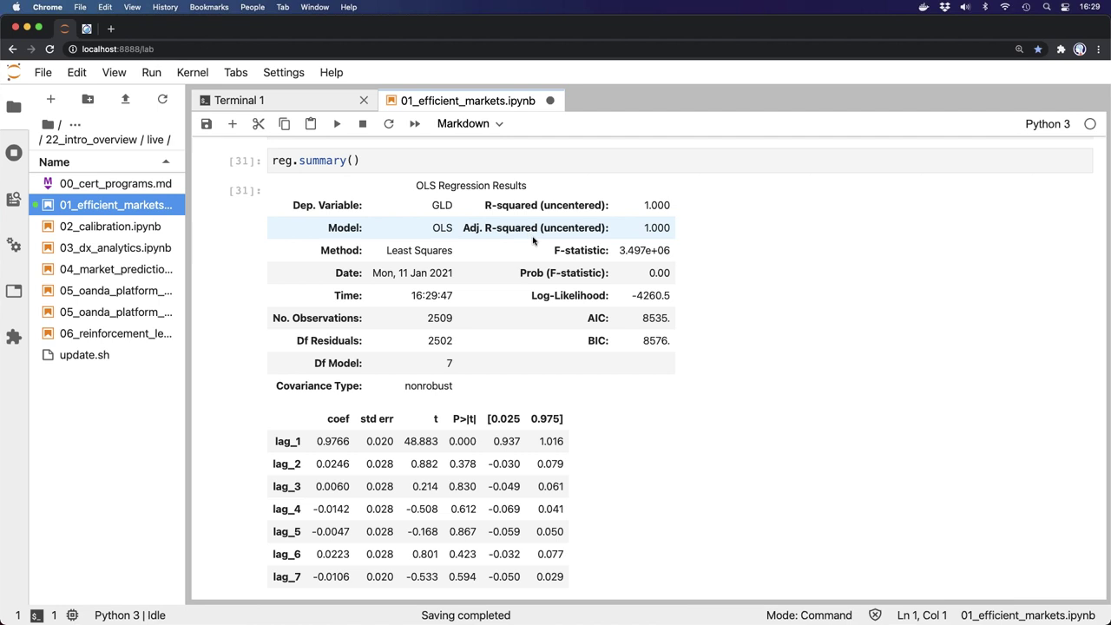
pyautogui.scroll(-4, 437, 445)
pyautogui.scroll(-3, 437, 445)
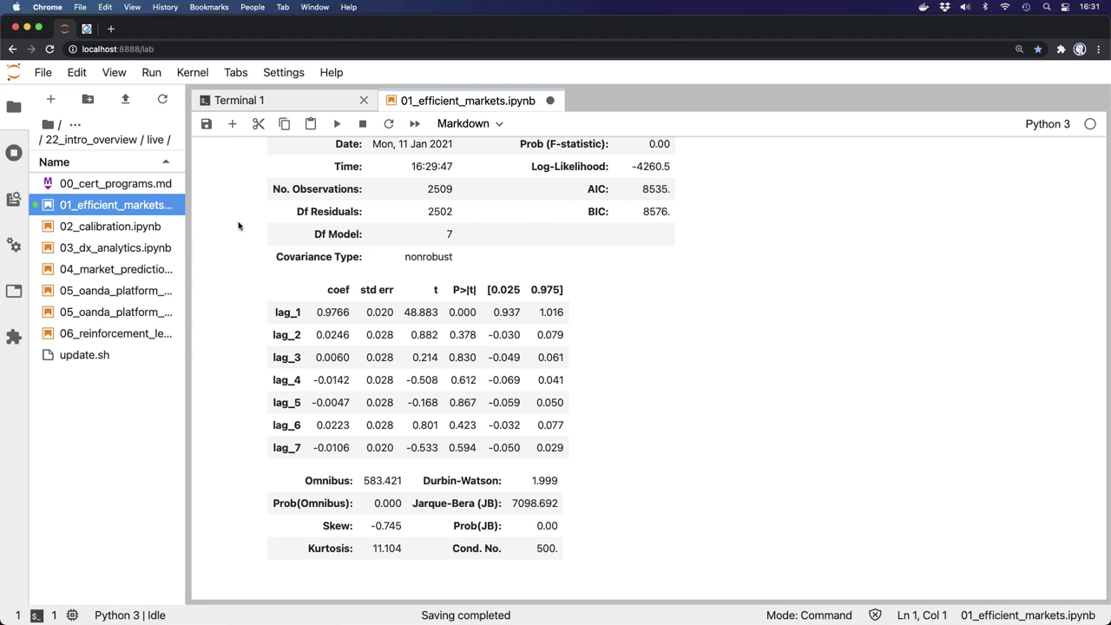
# Restart the kernel of the efficient markets notebook and open 02_calibration.ipynb
pyautogui.press('0')
pyautogui.press('0')
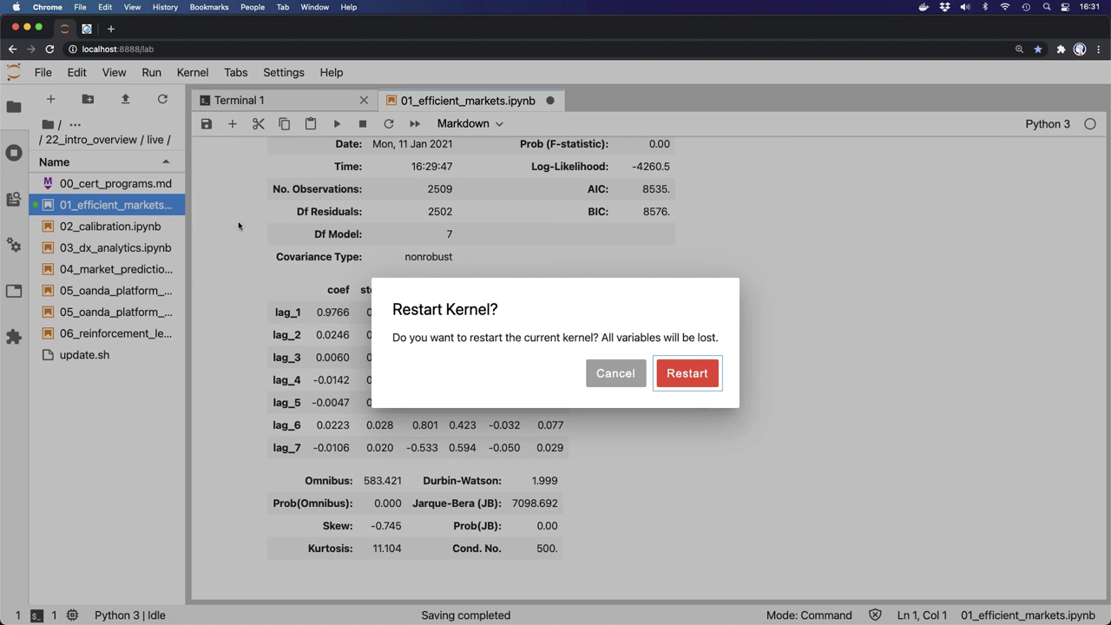
pyautogui.press('Return')
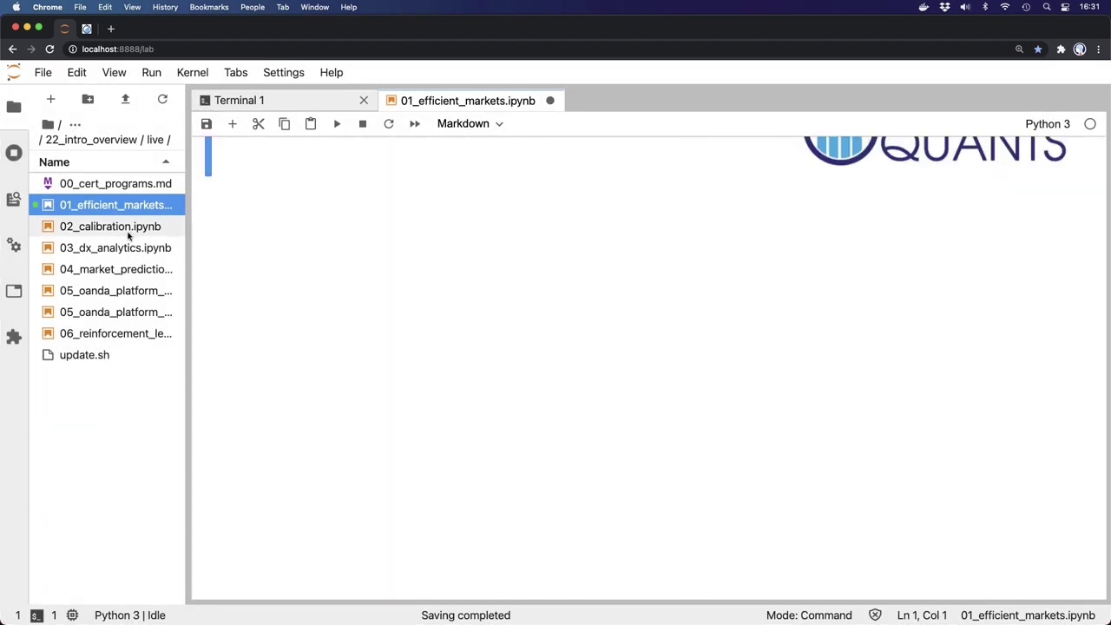
pyautogui.doubleClick(129, 230)
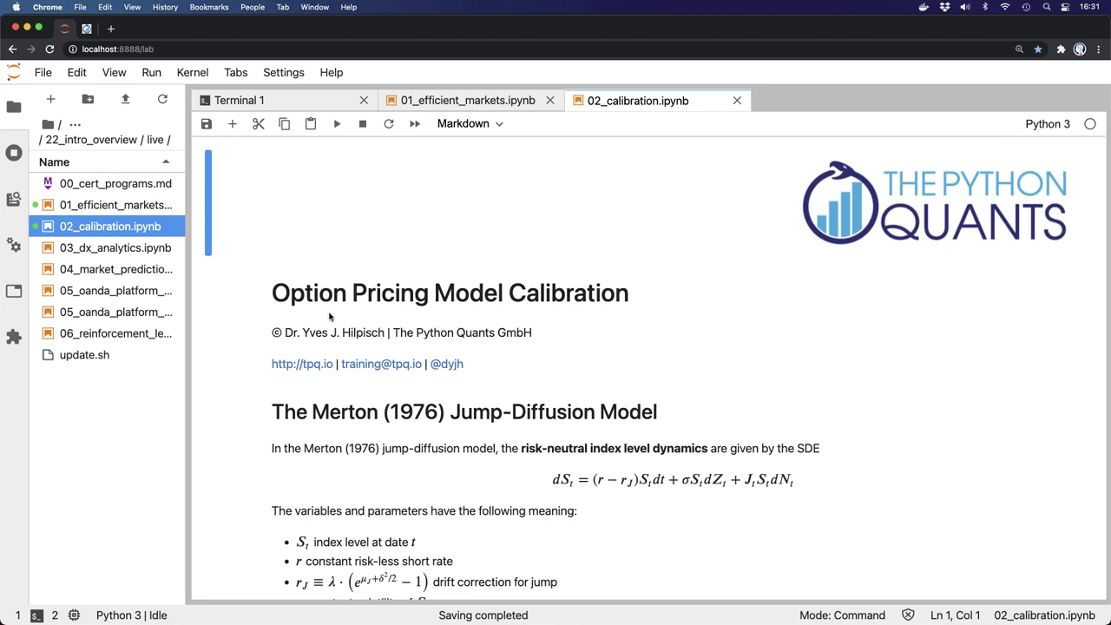
# Run the Merton (1976) Jump-Diffusion Model cells through the numerical example that prints the call option value
pyautogui.scroll(-2, 330, 317)
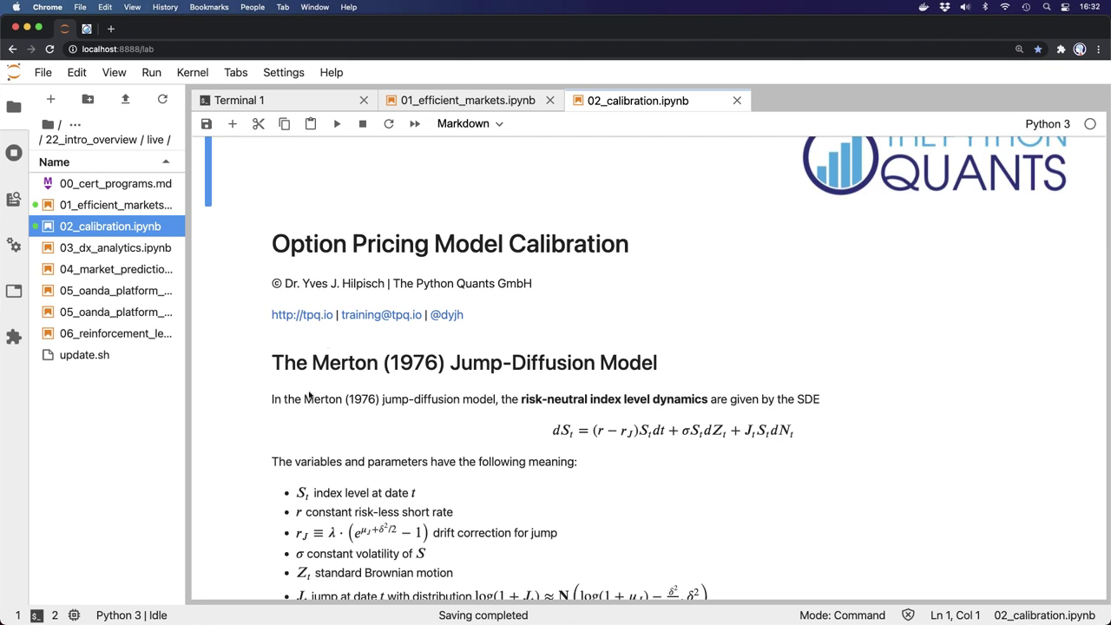
pyautogui.scroll(-3, 305, 404)
pyautogui.scroll(-1, 306, 404)
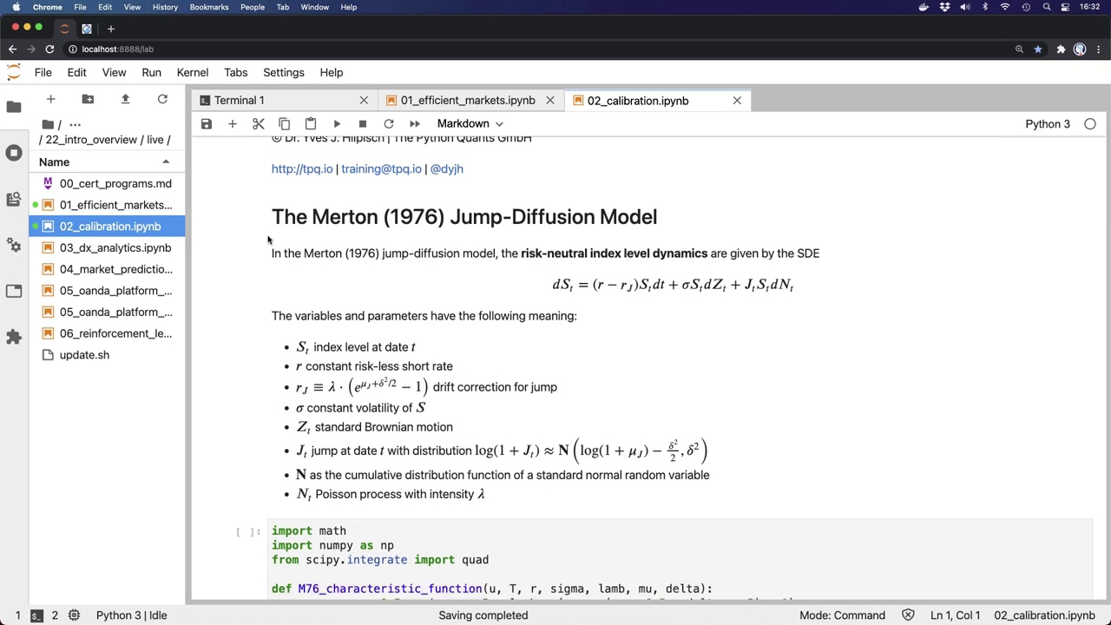
pyautogui.scroll(-4, 351, 363)
pyautogui.scroll(-1, 350, 363)
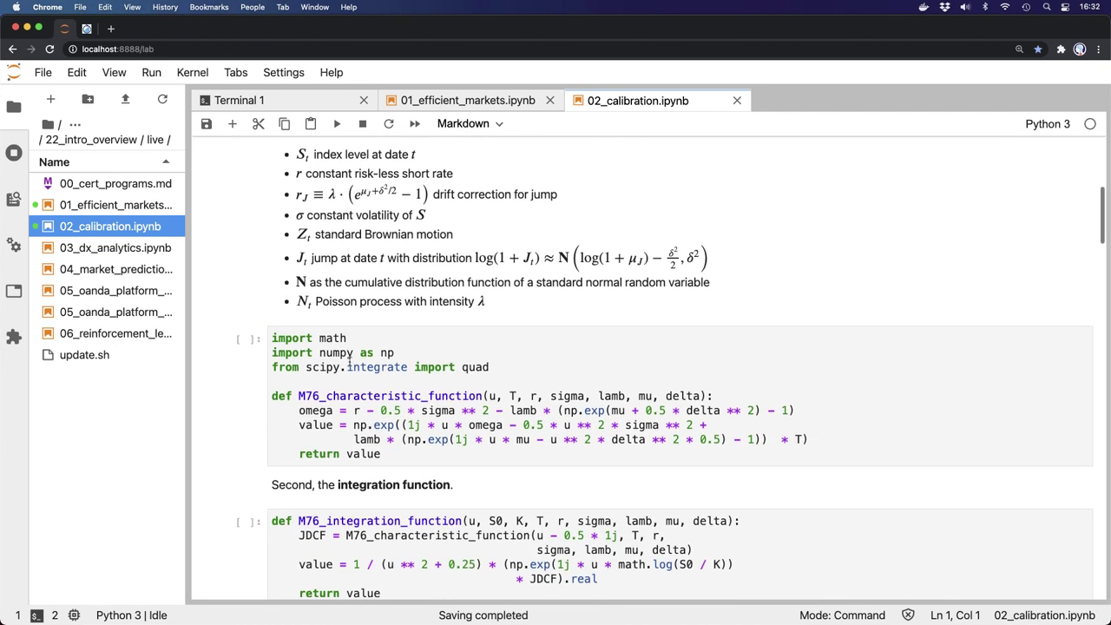
pyautogui.click(351, 363)
pyautogui.hotkey('shift', 'Return')
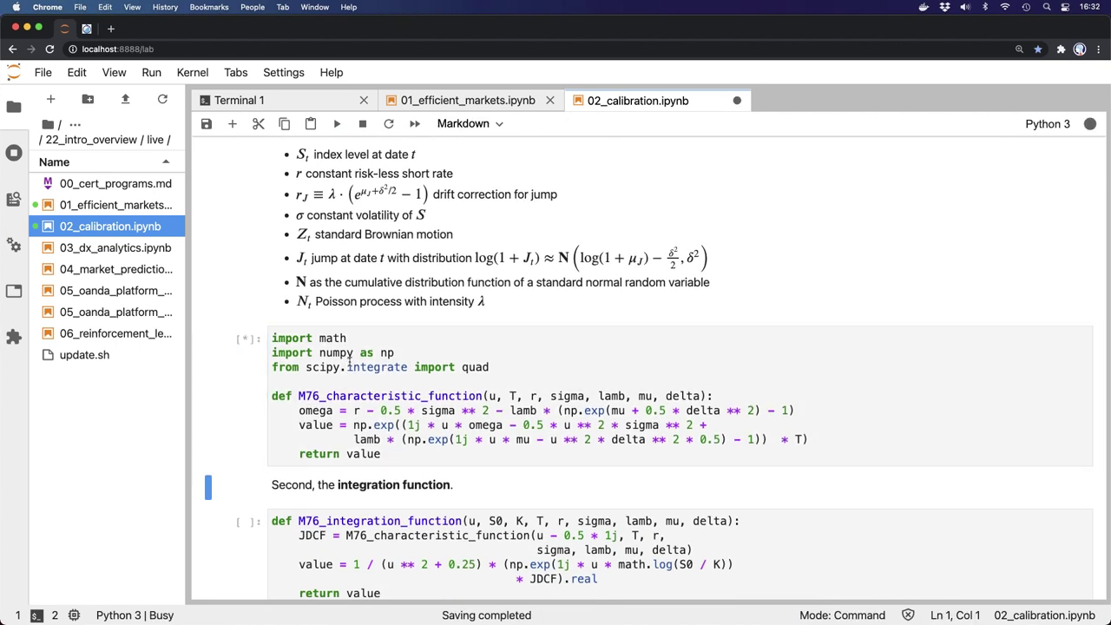
pyautogui.hotkey('shift', 'Return')
pyautogui.hotkey('shift', 'Return')
pyautogui.hotkey('shift', 'Return')
pyautogui.hotkey('shift', 'Return')
pyautogui.hotkey('shift', 'Return')
pyautogui.hotkey('shift', 'Return')
pyautogui.hotkey('shift', 'Return')
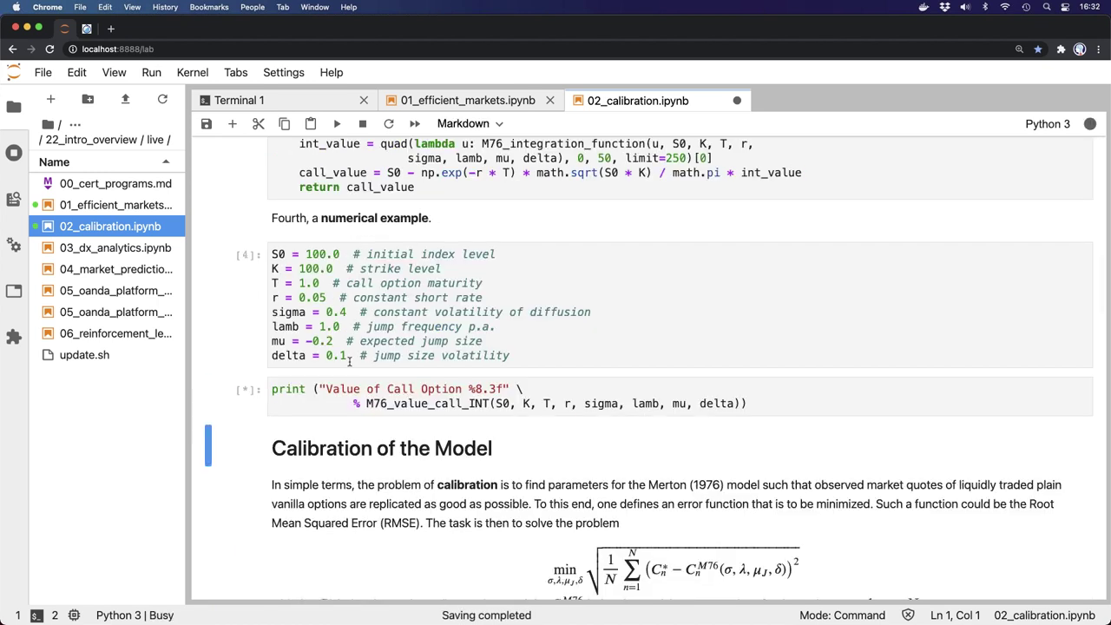
pyautogui.scroll(-5, 608, 373)
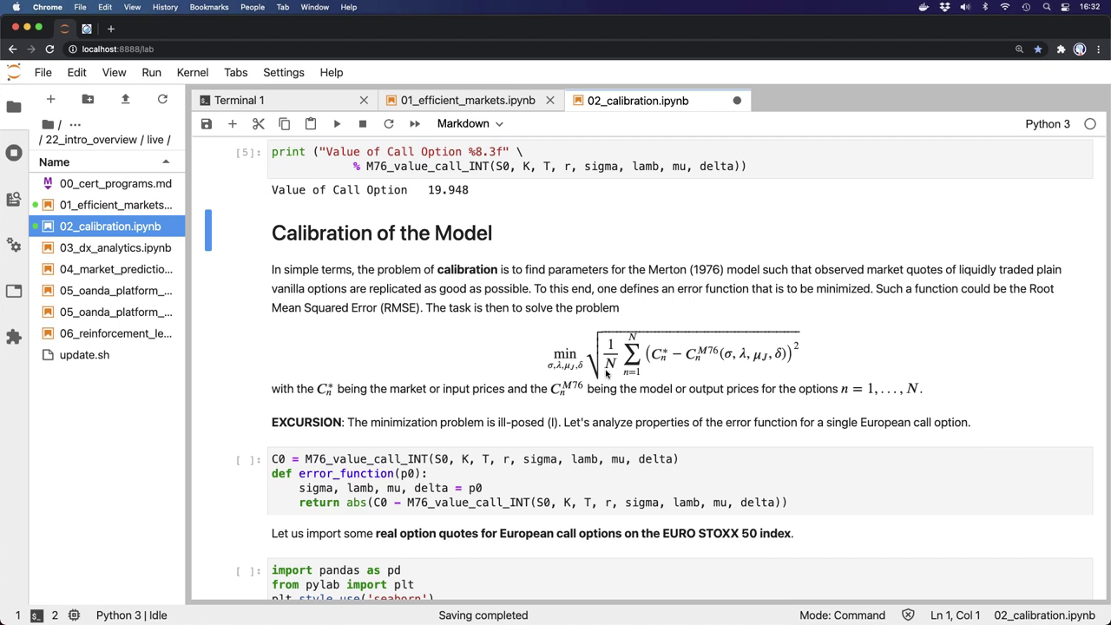
# Run the Calibration of the Model cells from error_function through the options table of EURO STOXX 50 quotes
pyautogui.click(244, 481)
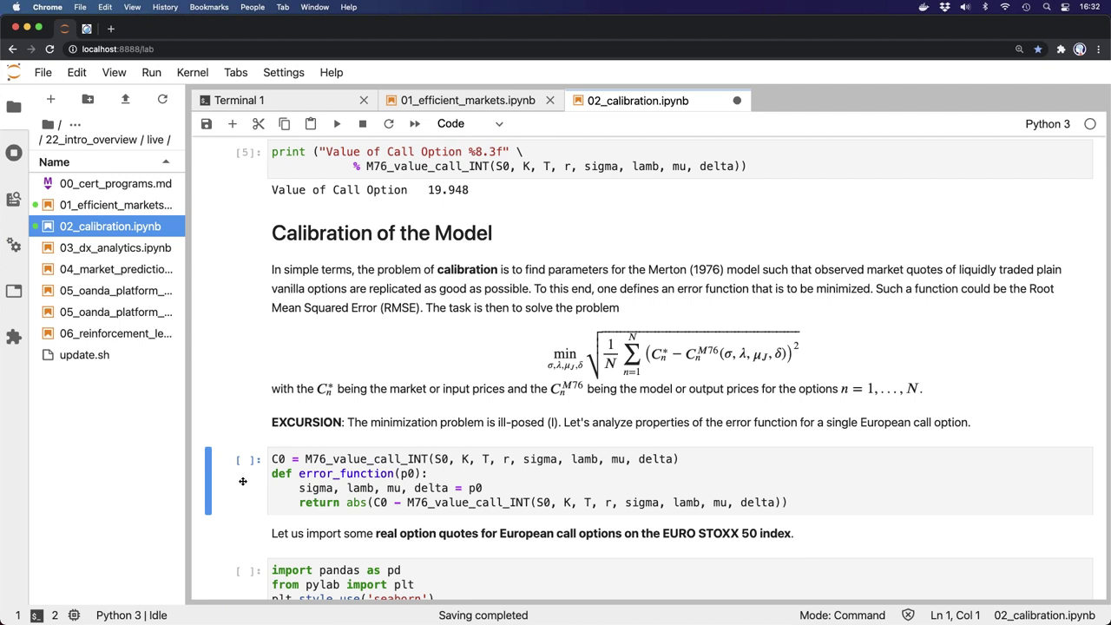
pyautogui.hotkey('shift', 'Return')
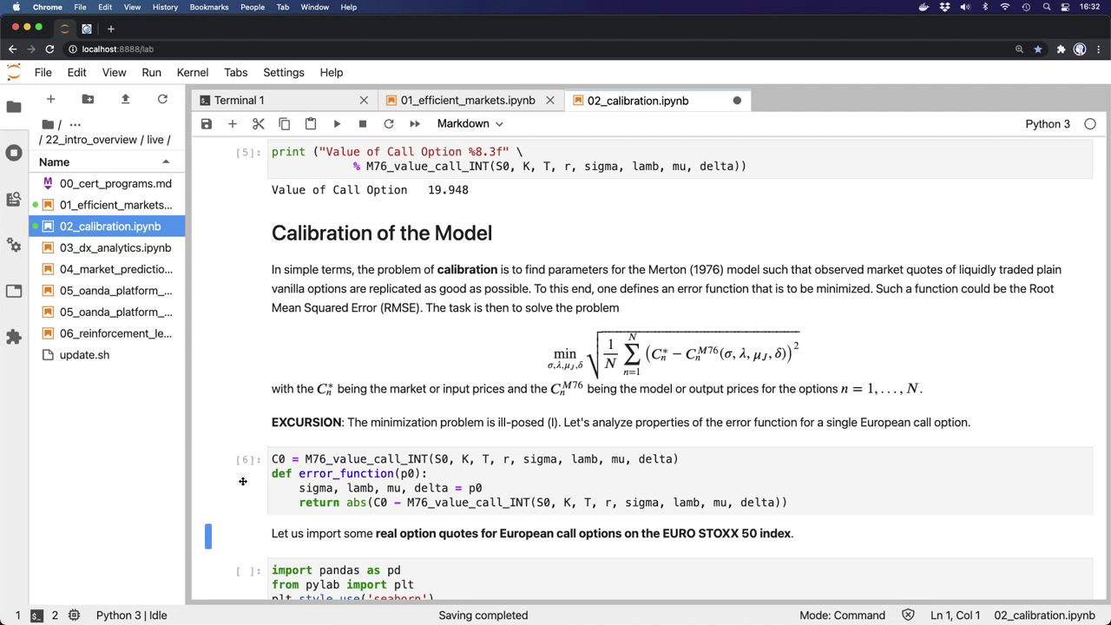
pyautogui.hotkey('shift', 'Return')
pyautogui.hotkey('shift', 'Return')
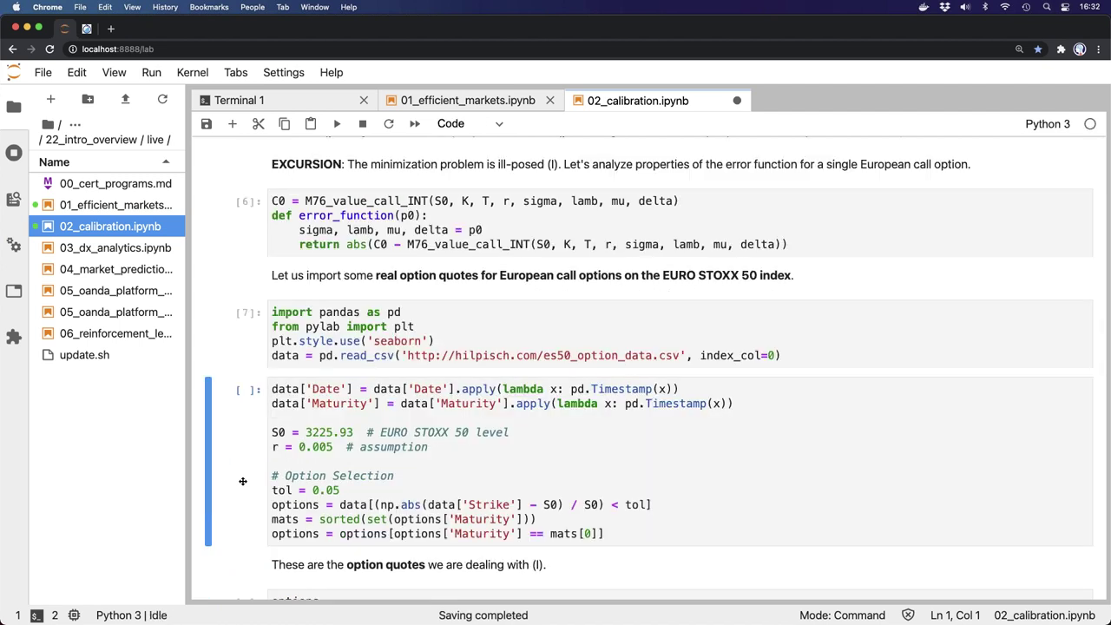
pyautogui.hotkey('shift', 'Return')
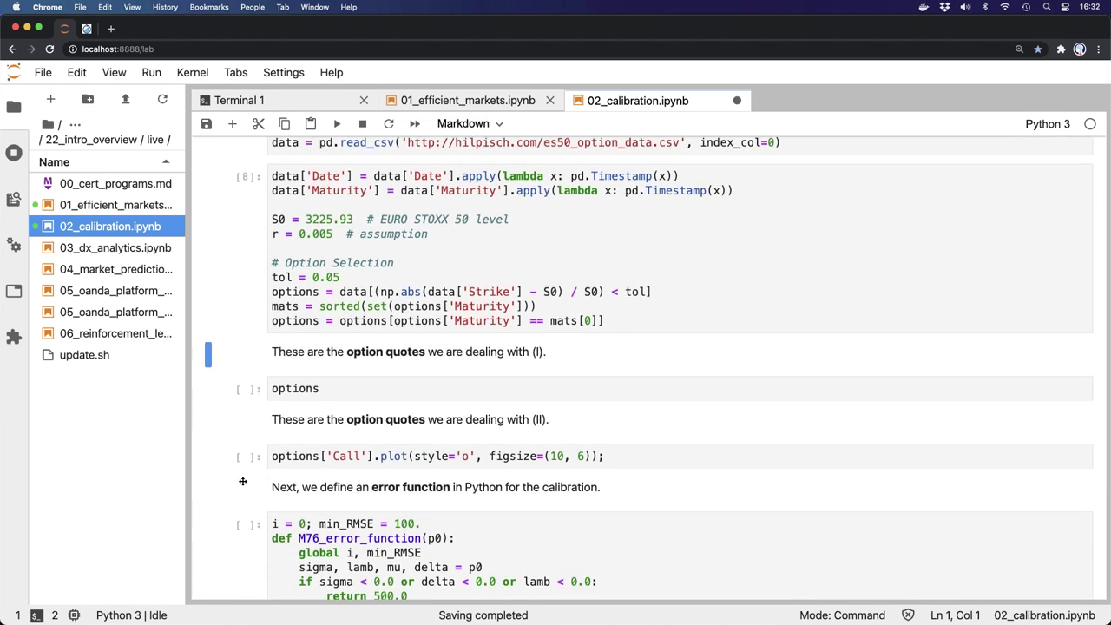
pyautogui.hotkey('shift', 'Return')
pyautogui.hotkey('shift', 'Return')
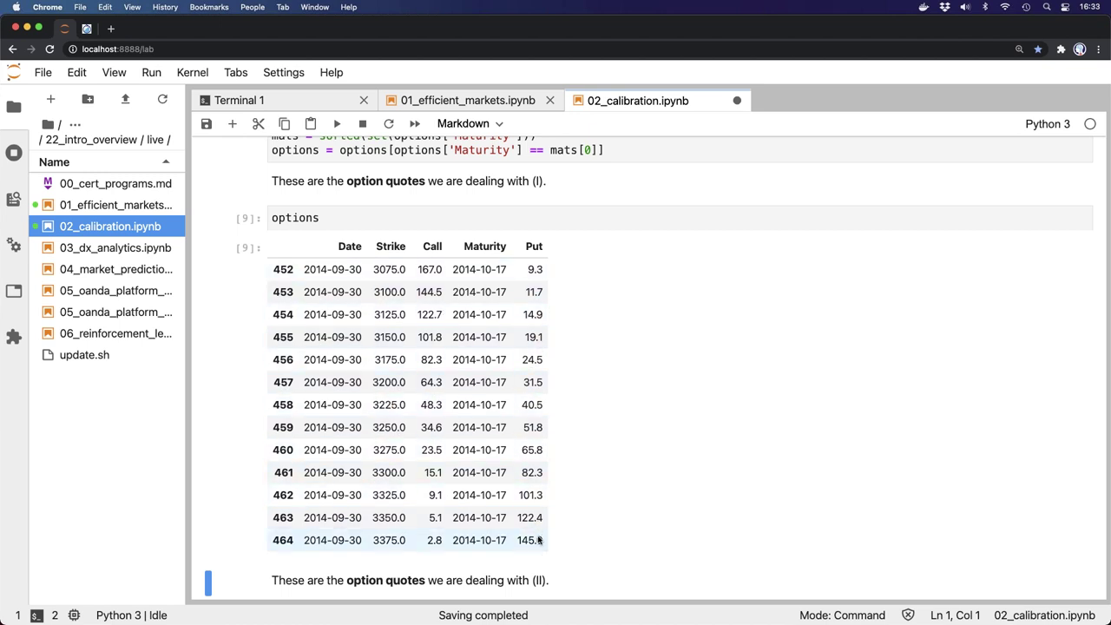
# Run the options['Call'].plot cell to chart the call option quotes as dots
pyautogui.scroll(-1, 539, 538)
pyautogui.scroll(-8, 539, 538)
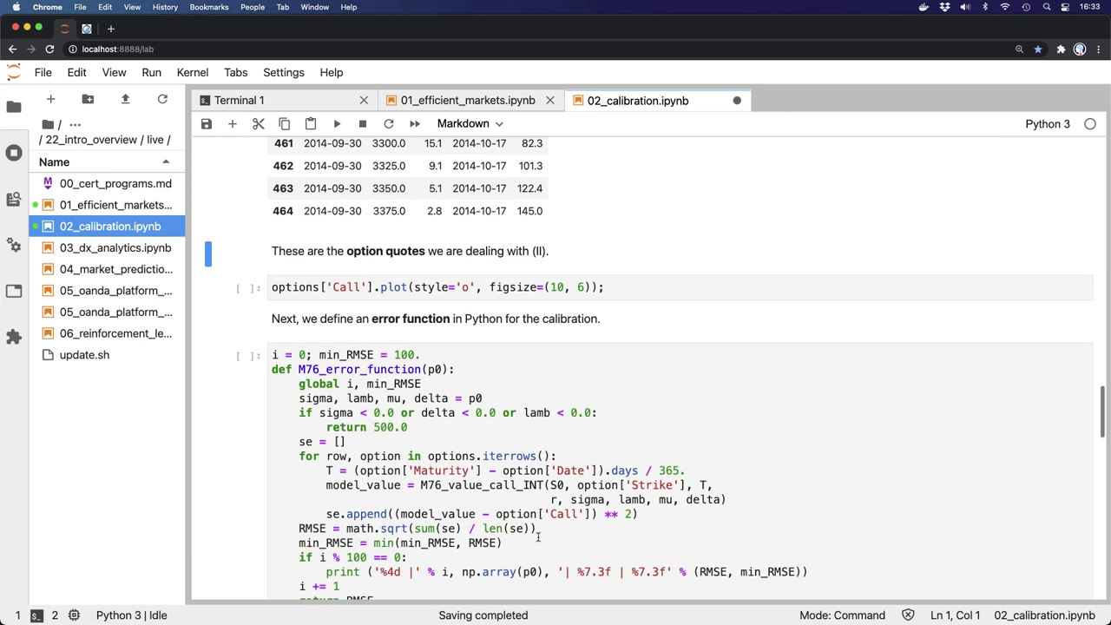
pyautogui.press('Down')
pyautogui.hotkey('shift', 'Return')
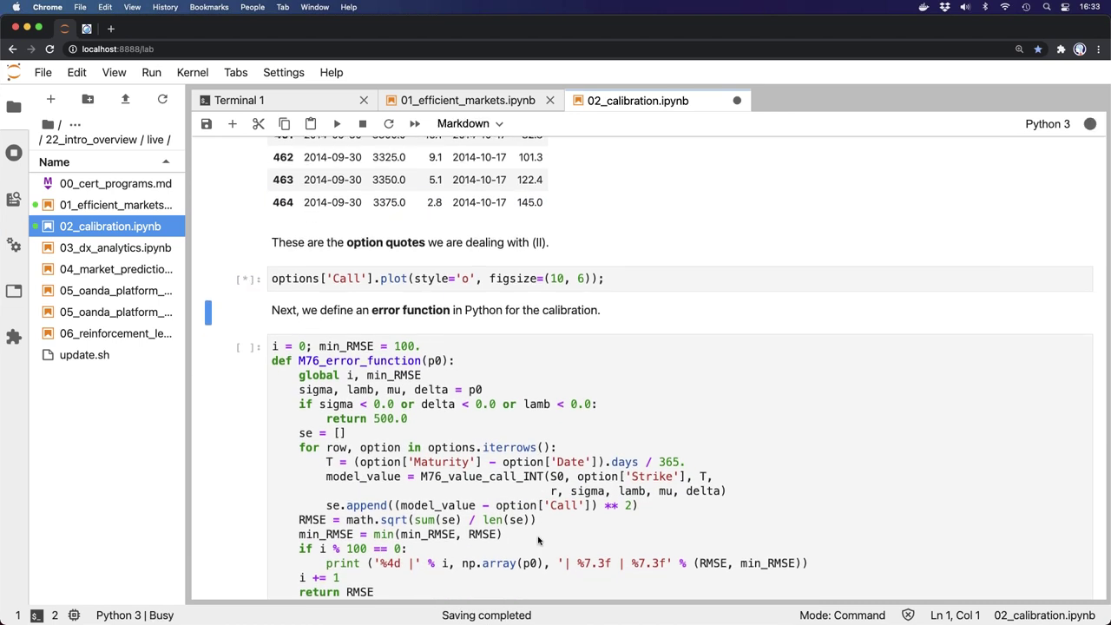
pyautogui.scroll(-3, 536, 537)
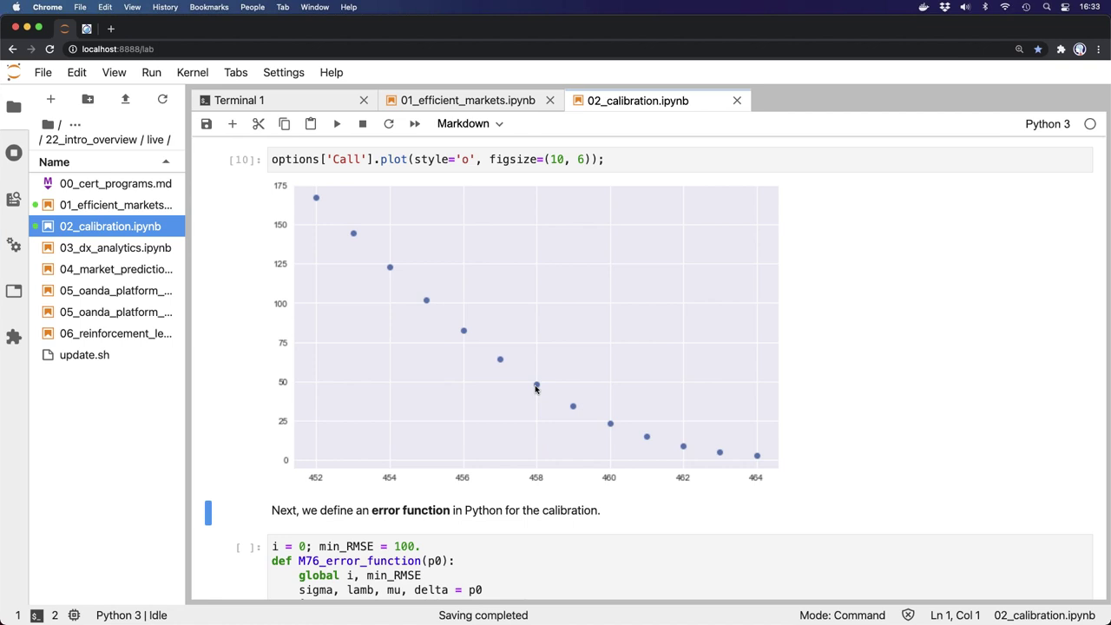
# Run the cell that defines M76_error_function for the calibration
pyautogui.scroll(-8, 536, 388)
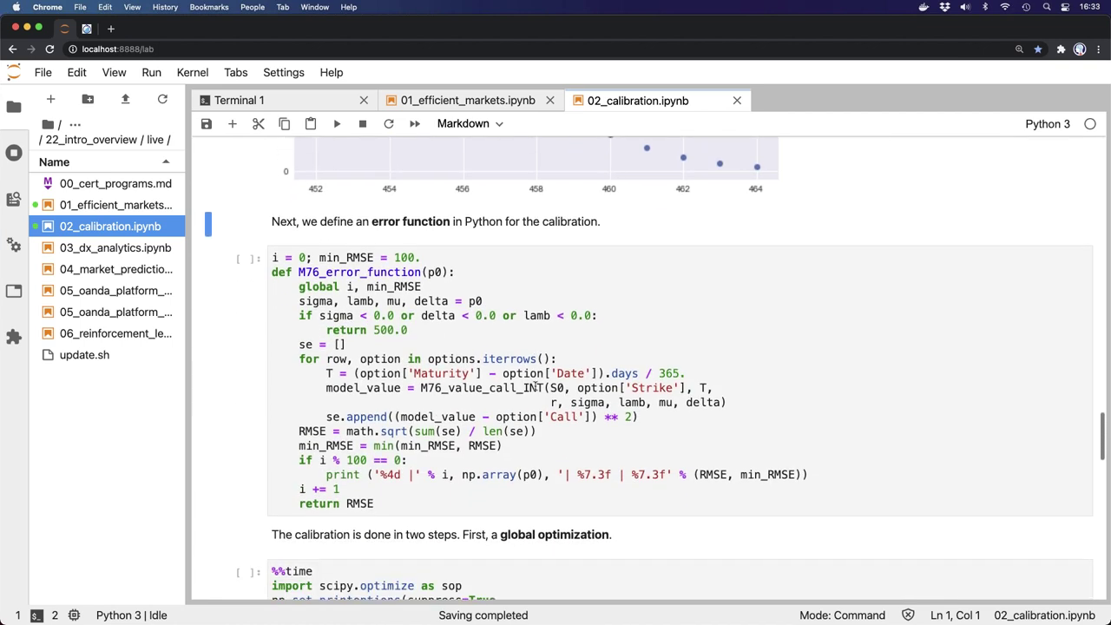
pyautogui.hotkey('shift', 'Return')
pyautogui.hotkey('shift', 'Return')
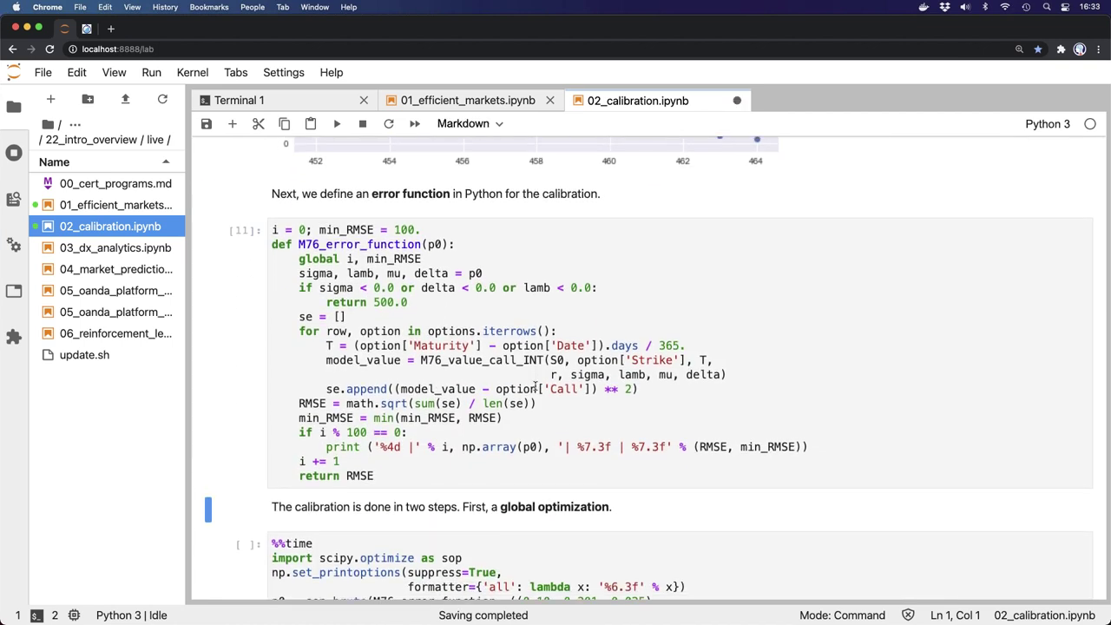
# Run the global optimization cell with sop.brute, and review the printed parameter combinations and timing
pyautogui.hotkey('shift', 'Return')
pyautogui.hotkey('shift', 'Return')
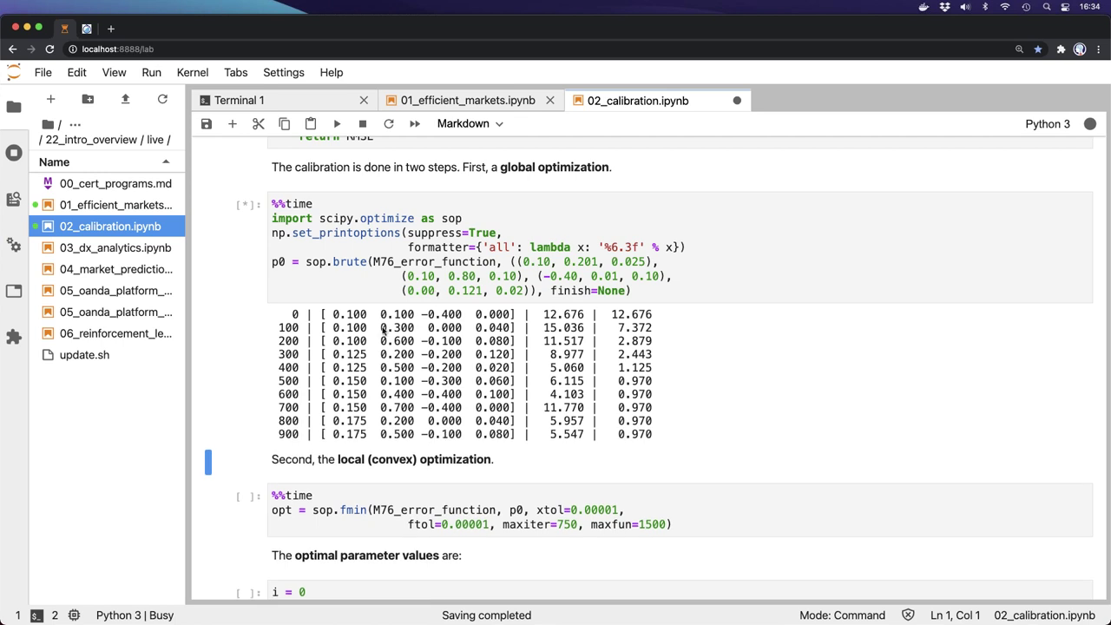
pyautogui.scroll(-4, 387, 328)
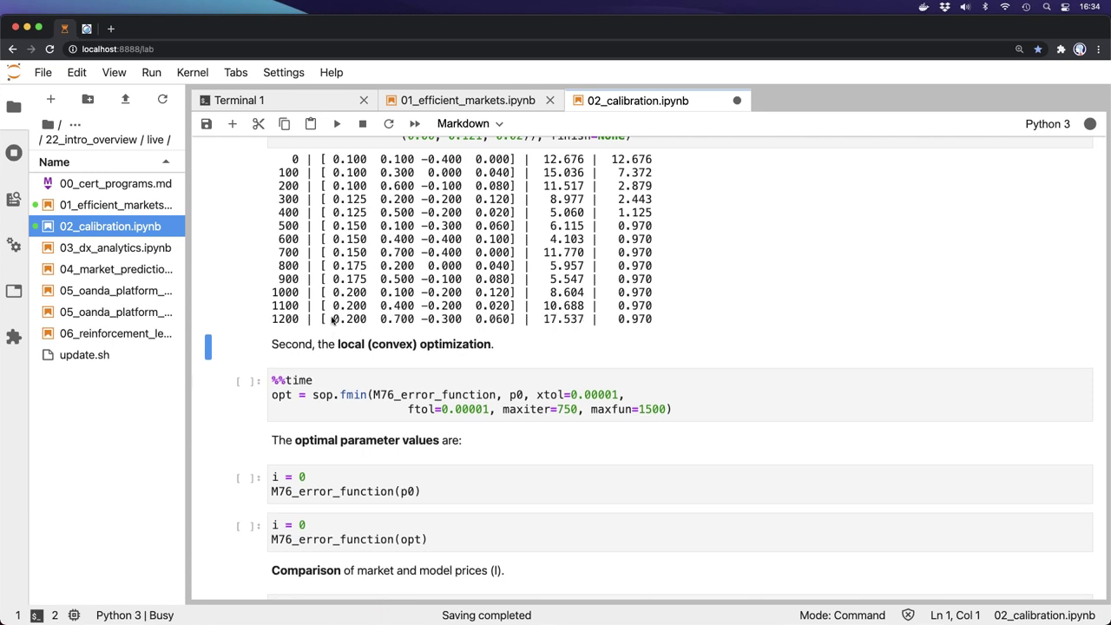
pyautogui.scroll(2, 349, 330)
pyautogui.scroll(3, 348, 330)
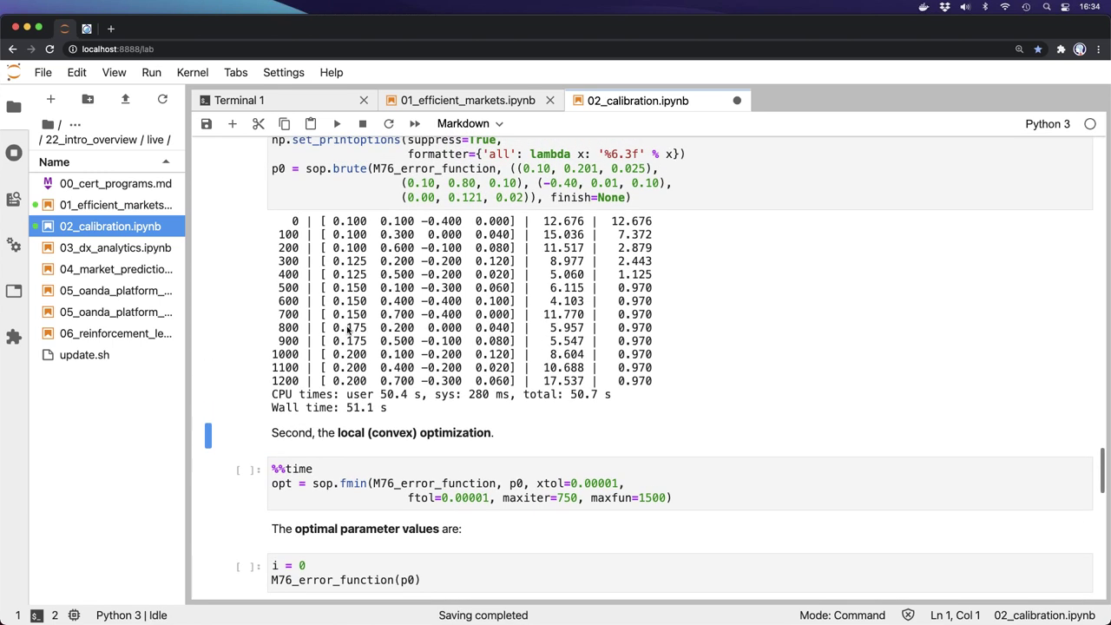
pyautogui.scroll(1, 348, 330)
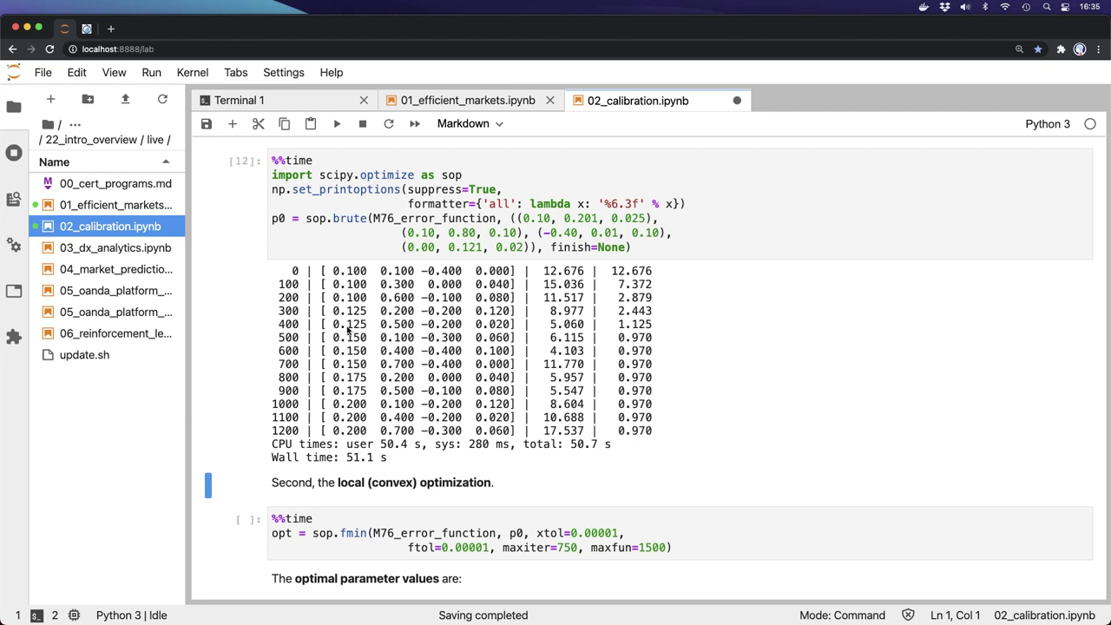
# Run the local (convex) optimization cell with sop.fmin, and review its results
pyautogui.click(247, 520)
pyautogui.hotkey('shift', 'Return')
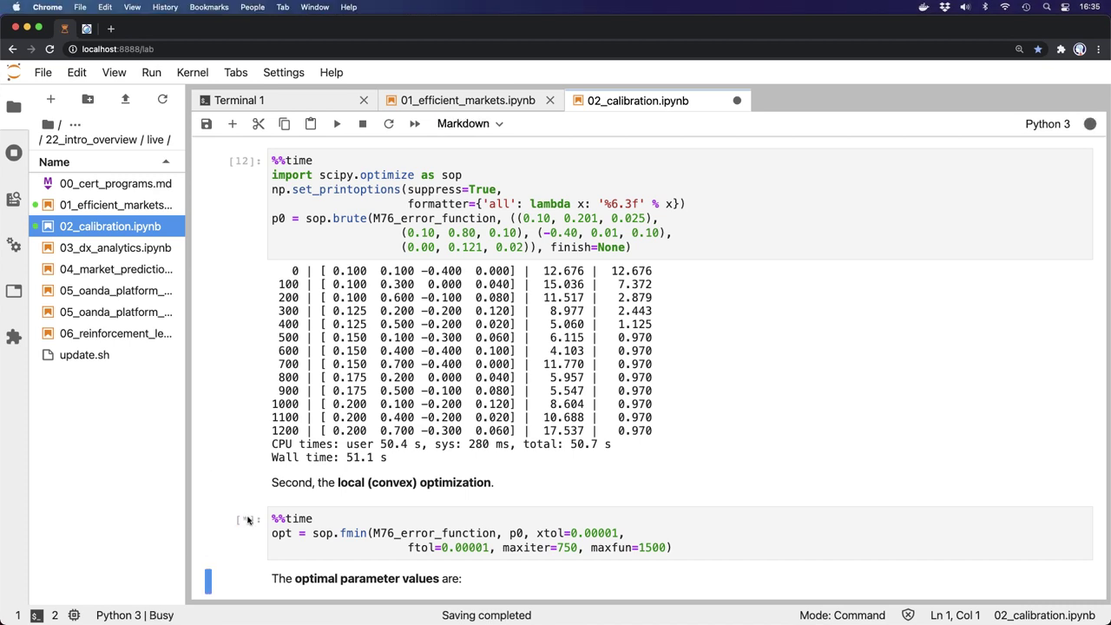
pyautogui.scroll(-1, 248, 520)
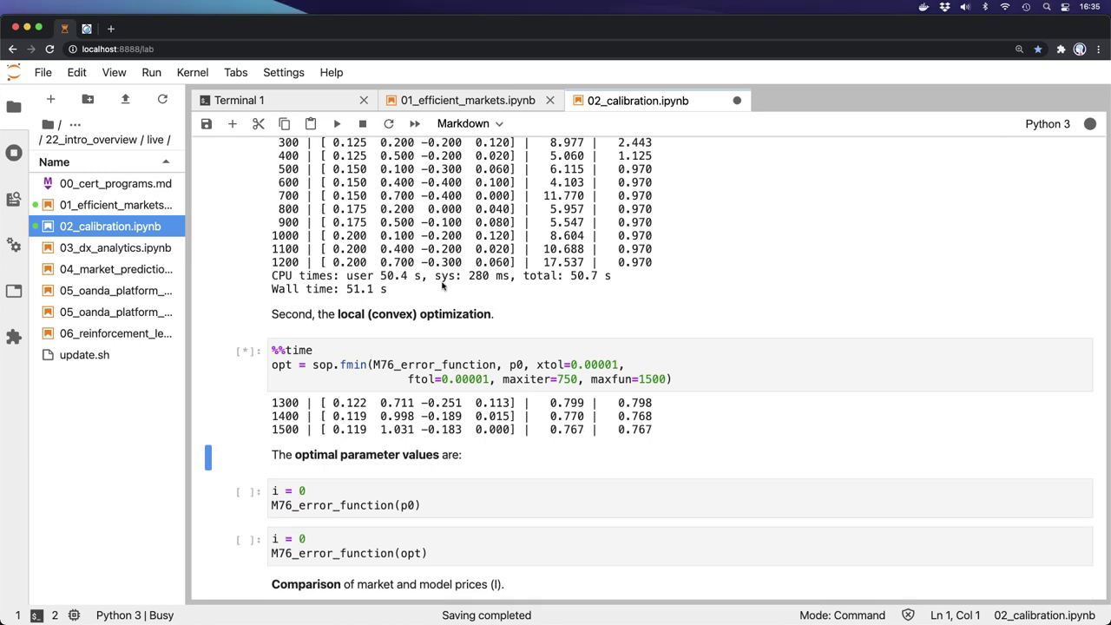
pyautogui.scroll(-5, 401, 413)
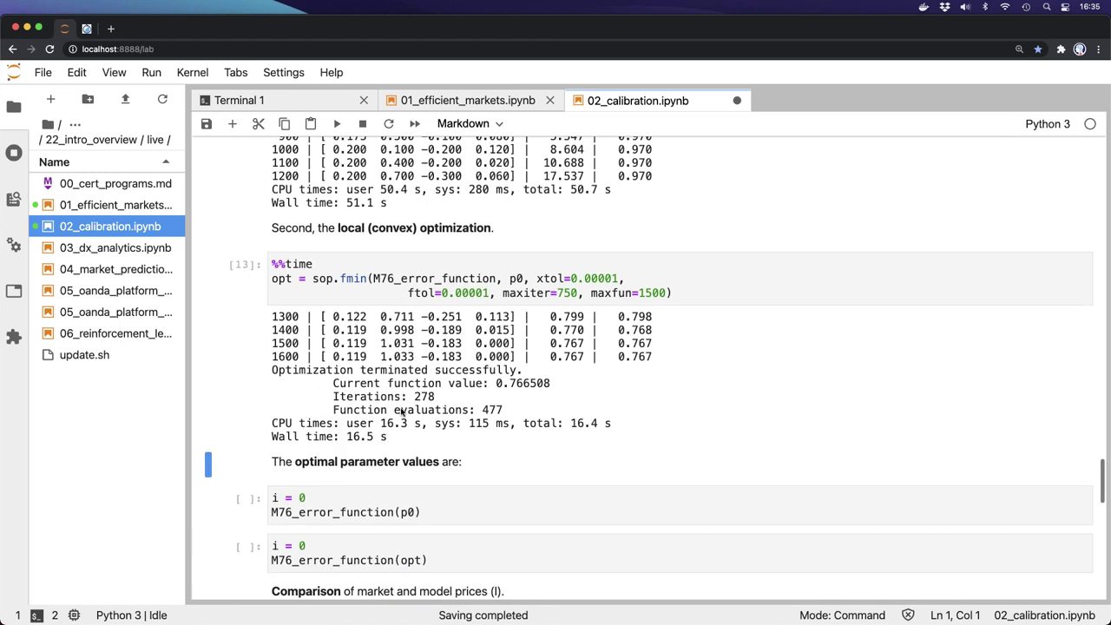
pyautogui.scroll(-3, 401, 413)
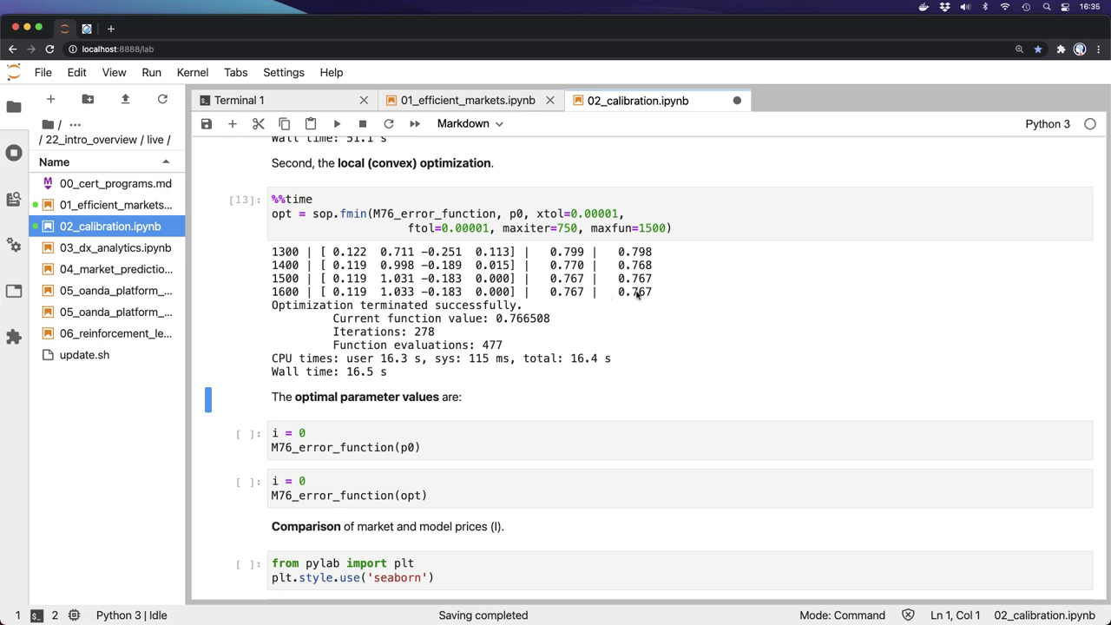
# Evaluate M76_error_function for the globally optimized p0 and the locally optimized opt parameters
pyautogui.click(549, 447)
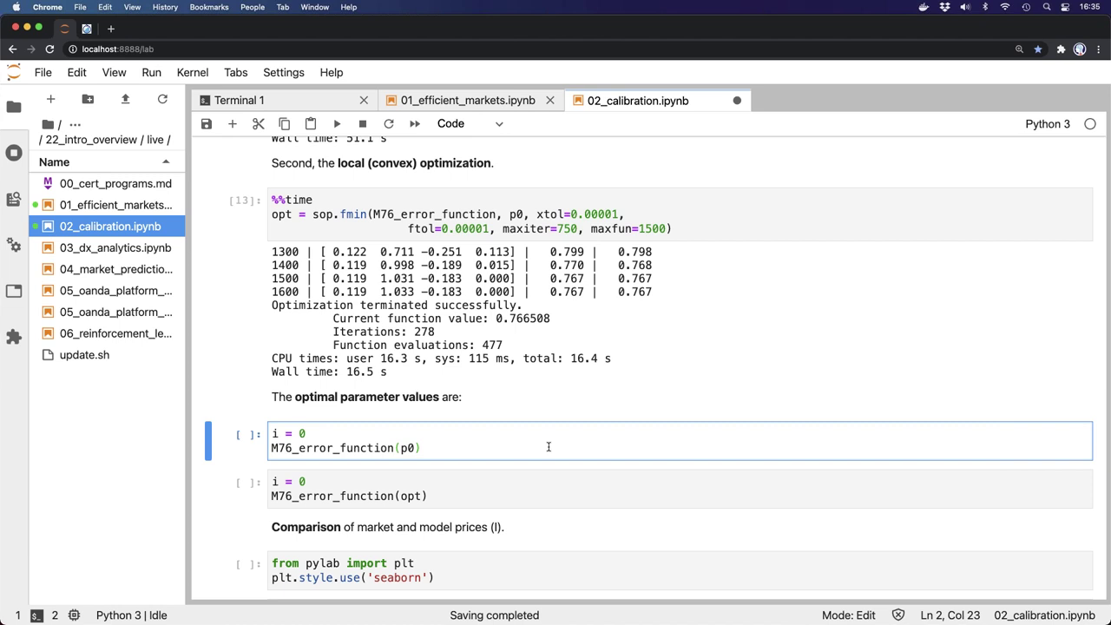
pyautogui.hotkey('shift', 'Return')
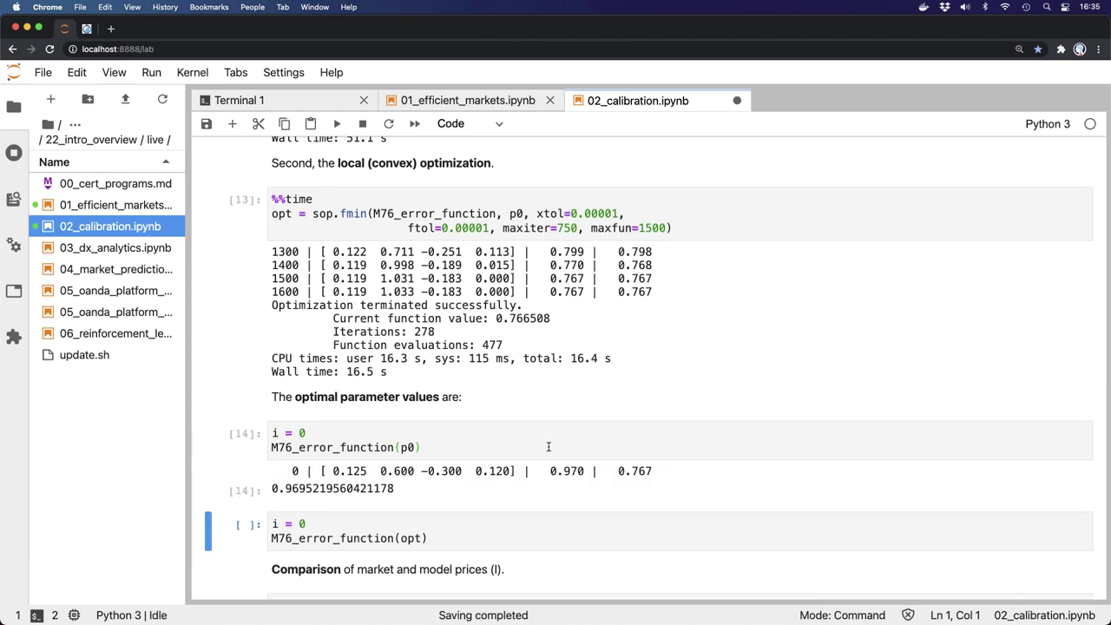
pyautogui.hotkey('shift', 'Return')
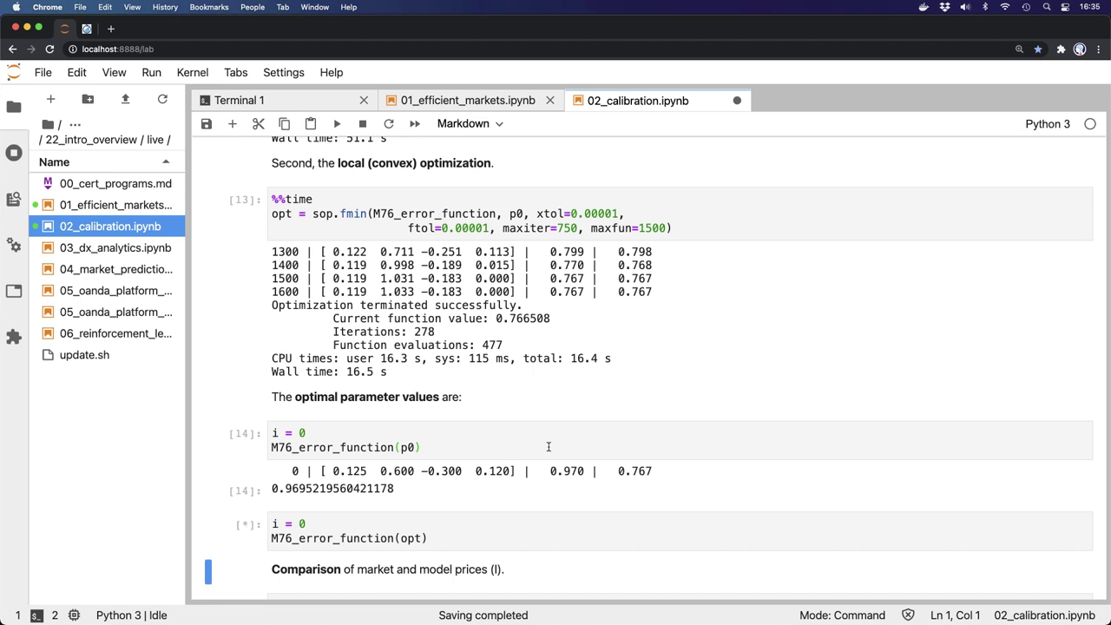
pyautogui.scroll(-5, 548, 447)
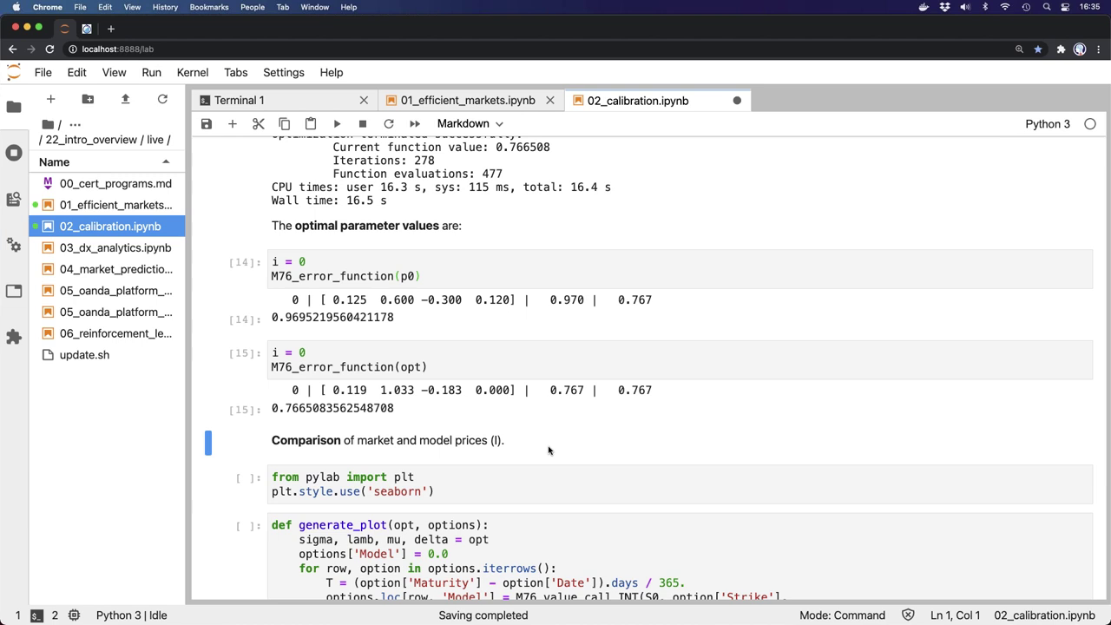
# Run the Comparison cells through generate_plot(opt, options), and examine the market and model price plots with their differences
pyautogui.hotkey('shift', 'Return')
pyautogui.hotkey('shift', 'Return')
pyautogui.hotkey('shift', 'Return')
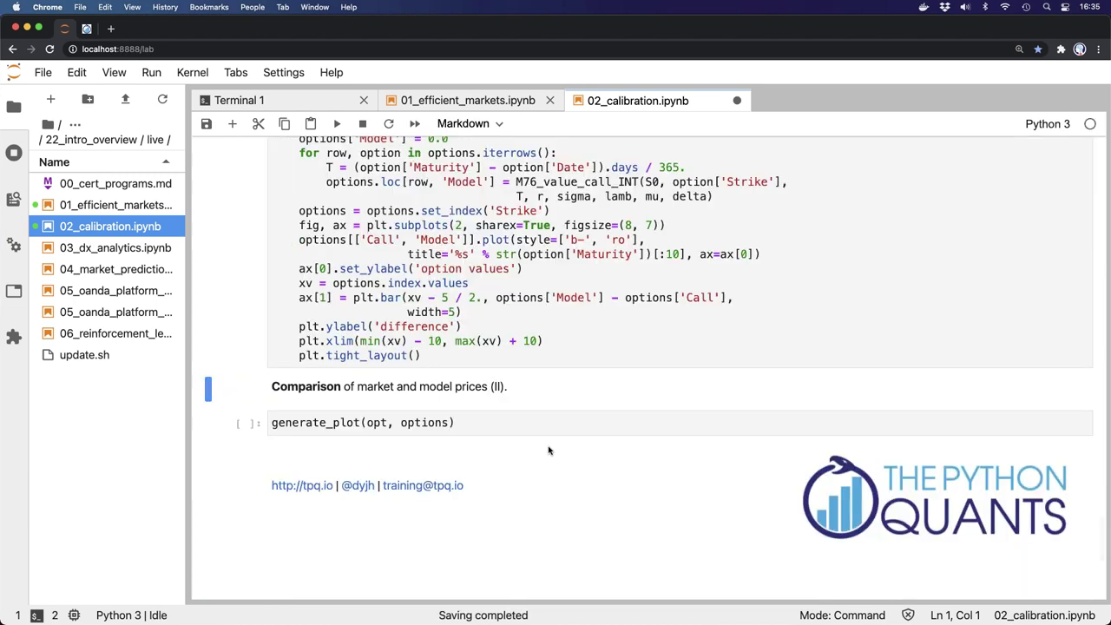
pyautogui.hotkey('shift', 'Return')
pyautogui.hotkey('shift', 'Return')
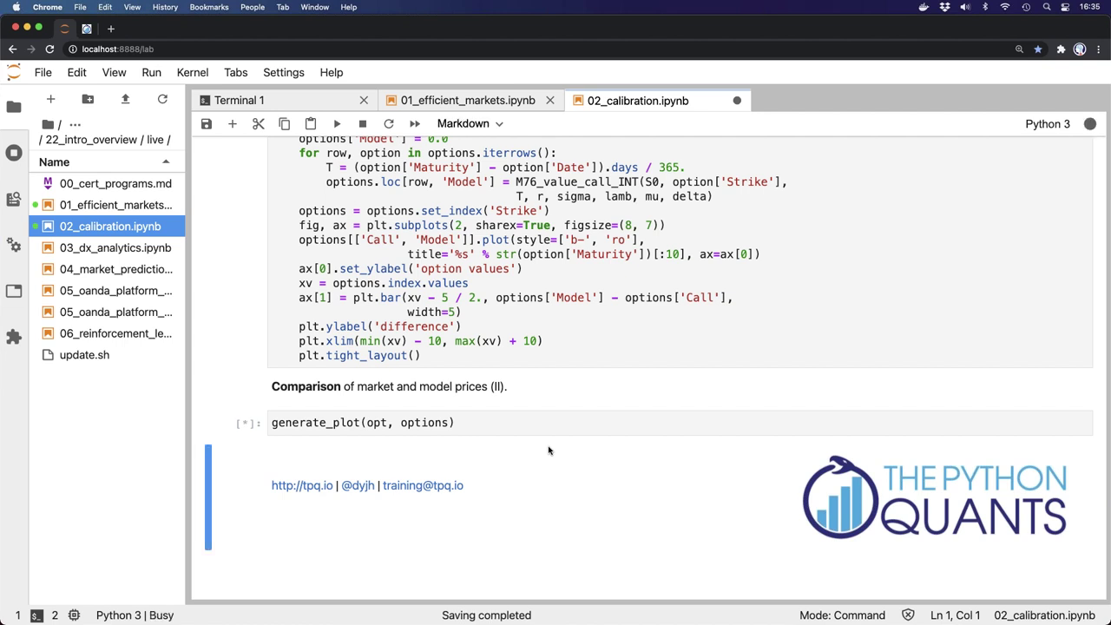
pyautogui.scroll(-4, 549, 450)
pyautogui.scroll(-2, 548, 450)
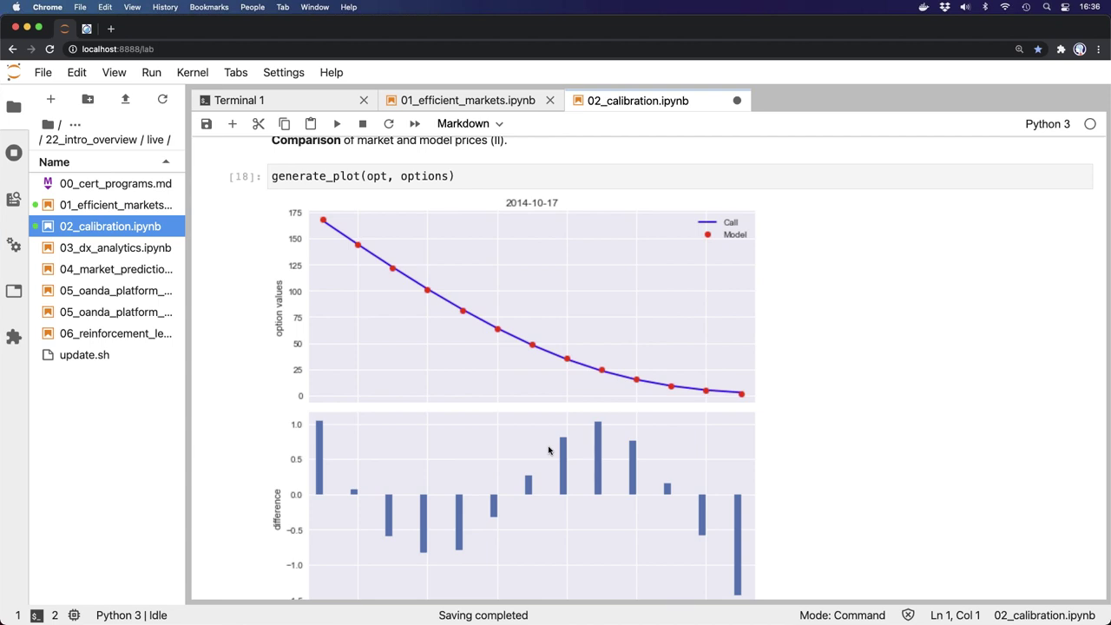
pyautogui.scroll(-2, 549, 450)
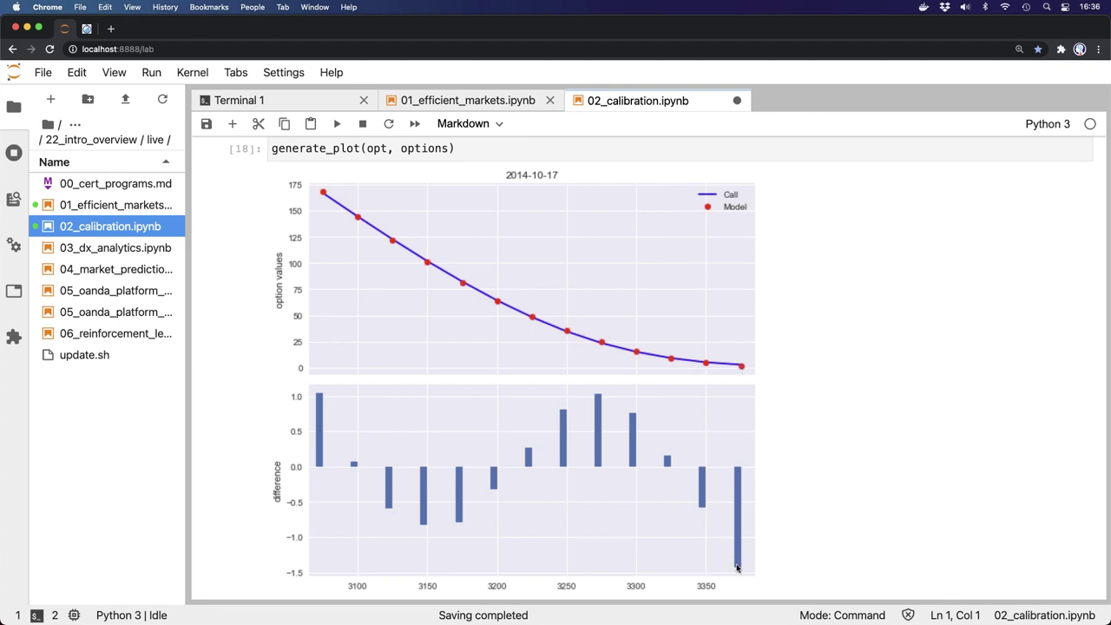
pyautogui.scroll(-1, 737, 567)
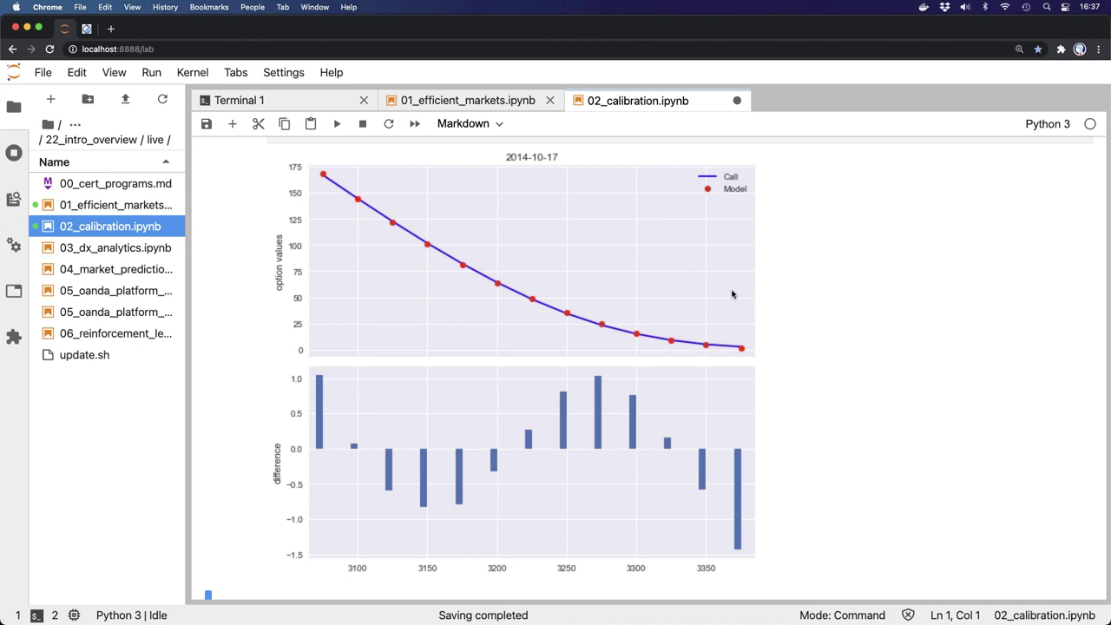
# Restart the kernel of the calibration notebook and open 03_dx_analytics.ipynb
pyautogui.press('0')
pyautogui.press('0')
pyautogui.press('Return')
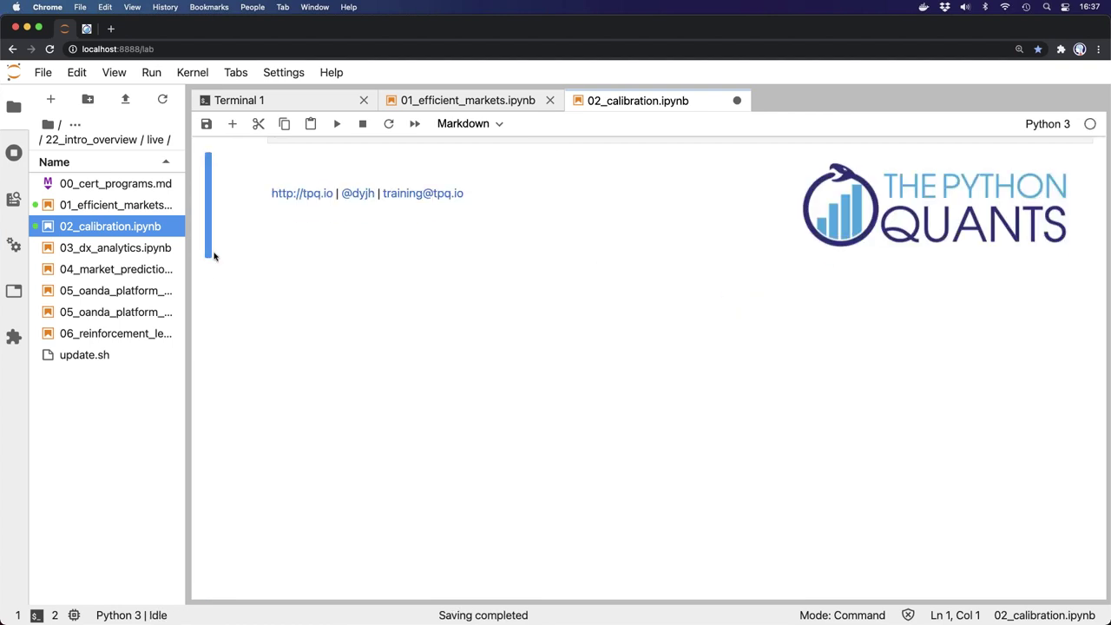
pyautogui.doubleClick(135, 251)
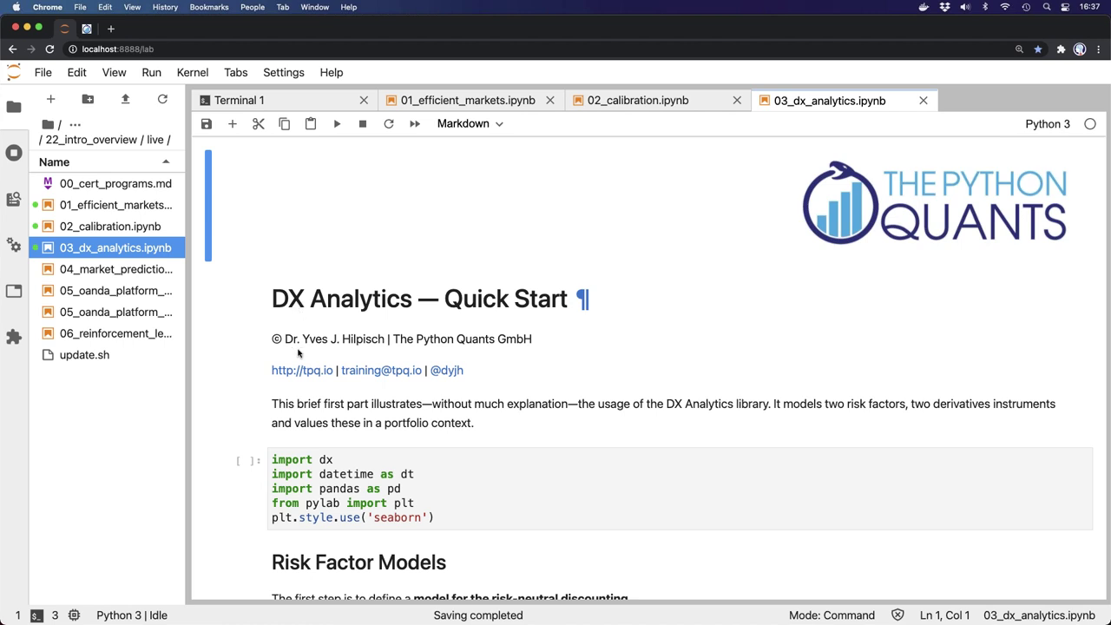
# Run the DX Analytics cells from the imports through the short rate and the me_1 market environment constants
pyautogui.scroll(-3, 300, 354)
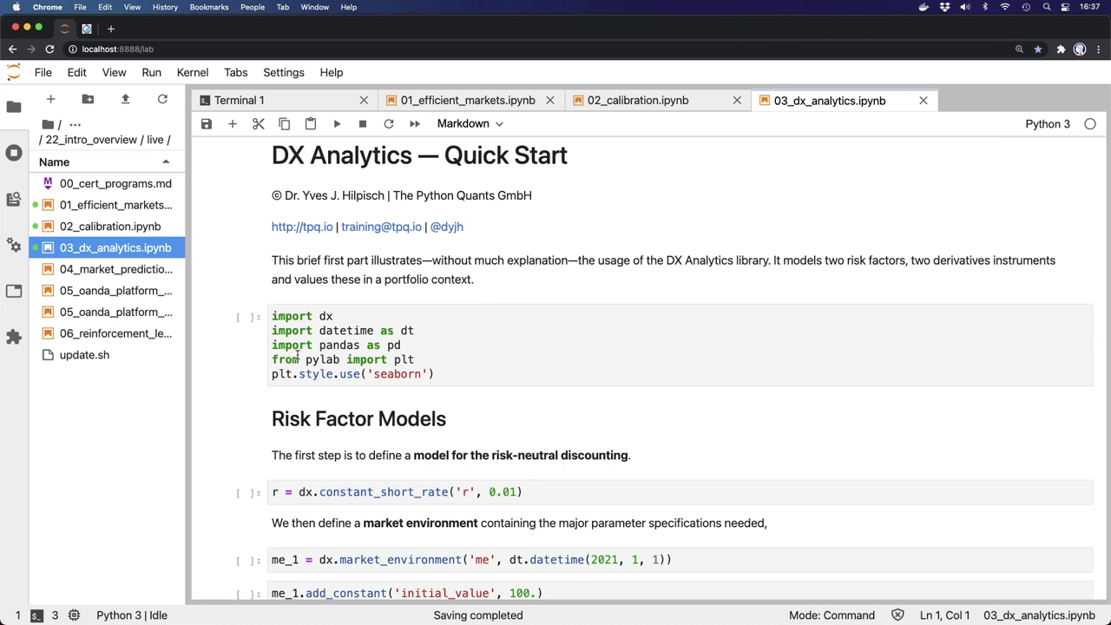
pyautogui.click(428, 372)
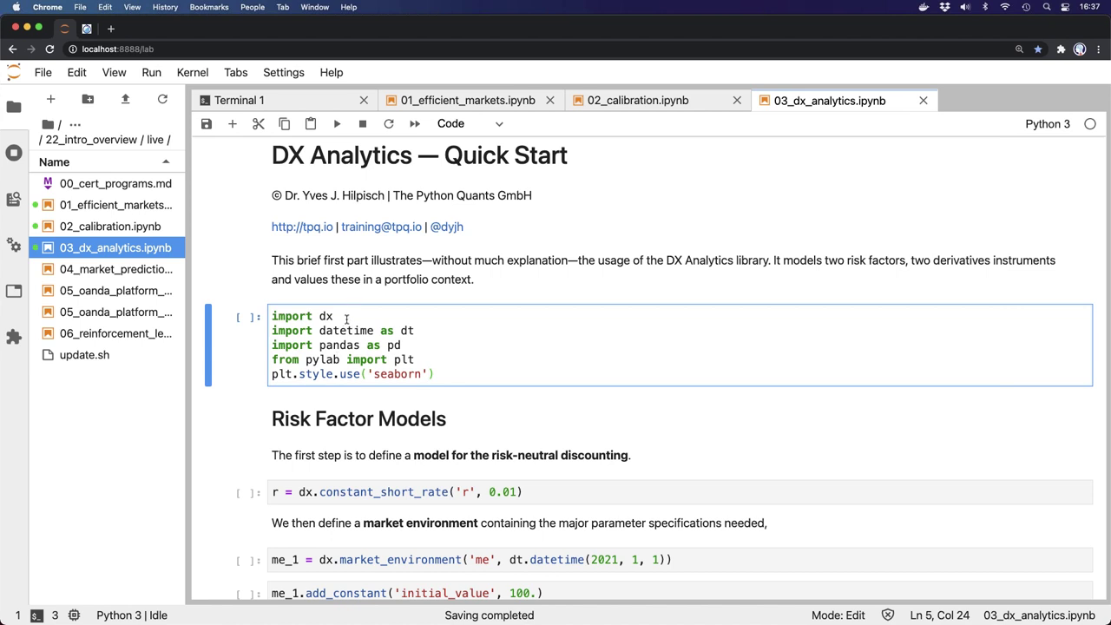
pyautogui.moveTo(345, 319); pyautogui.dragTo(246, 307)
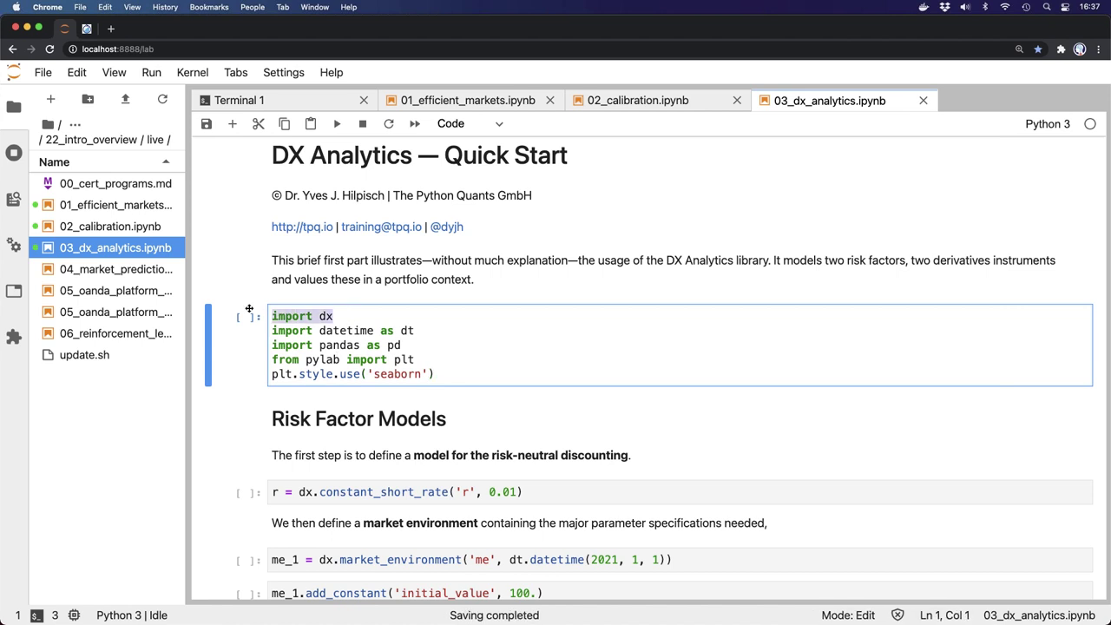
pyautogui.click(417, 345)
pyautogui.hotkey('shift', 'Return')
pyautogui.hotkey('shift', 'Return')
pyautogui.hotkey('shift', 'Return')
pyautogui.hotkey('shift', 'Return')
pyautogui.hotkey('shift', 'Return')
pyautogui.hotkey('shift', 'Return')
pyautogui.hotkey('shift', 'Return')
# Run the cells that create the gbm_1 geometric Brownian motion model and the pdf DataFrame of its simulated values
pyautogui.hotkey('shift', 'Return')
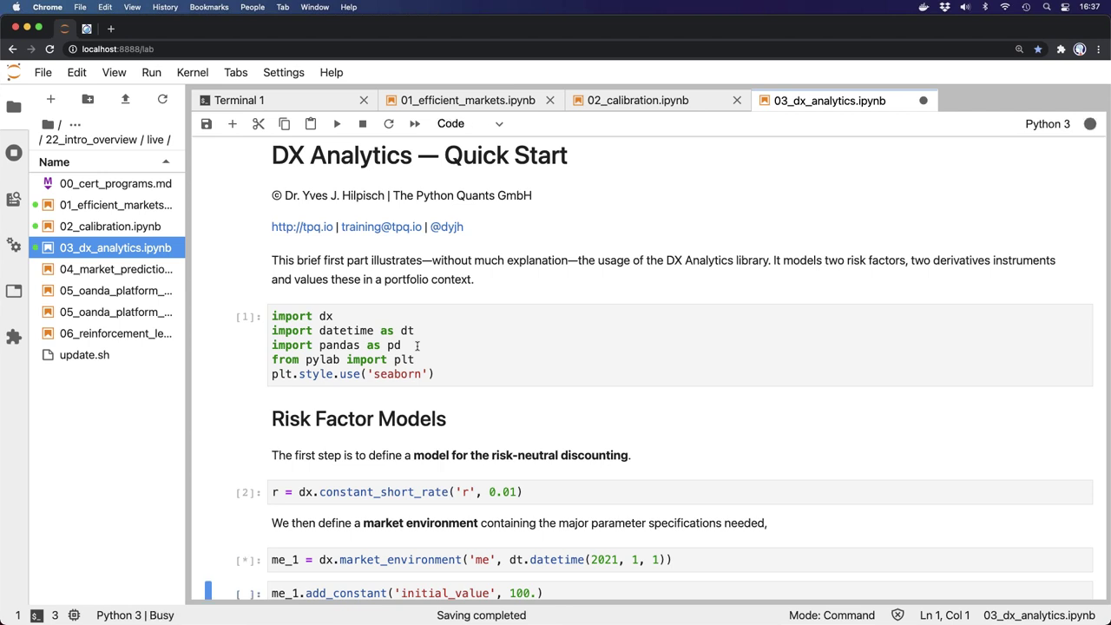
pyautogui.hotkey('shift', 'Return')
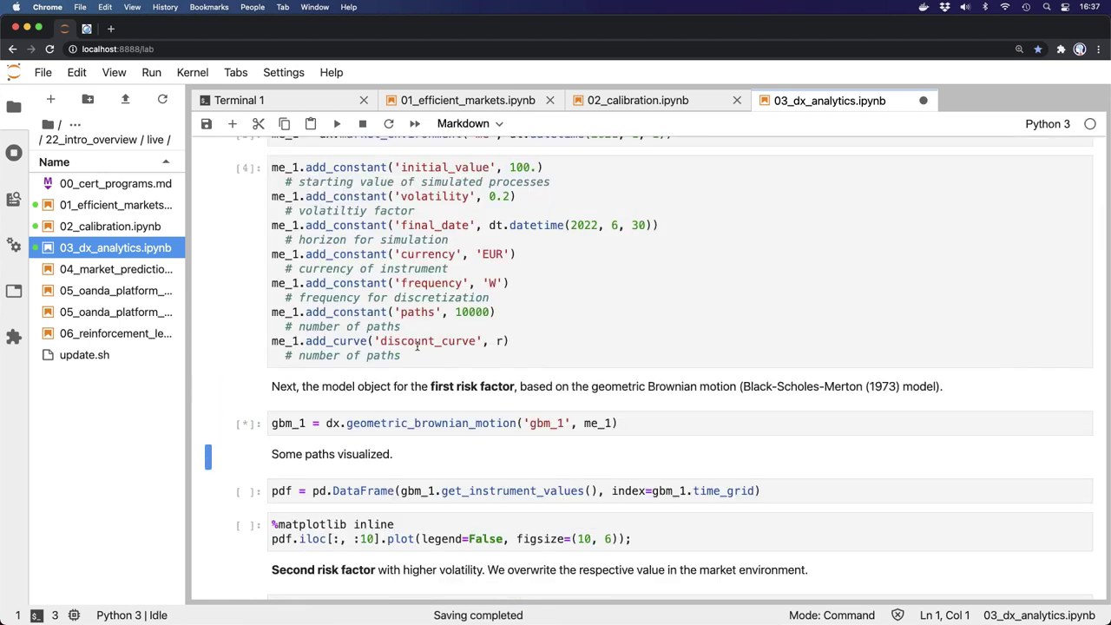
pyautogui.hotkey('shift', 'Return')
pyautogui.hotkey('shift', 'Return')
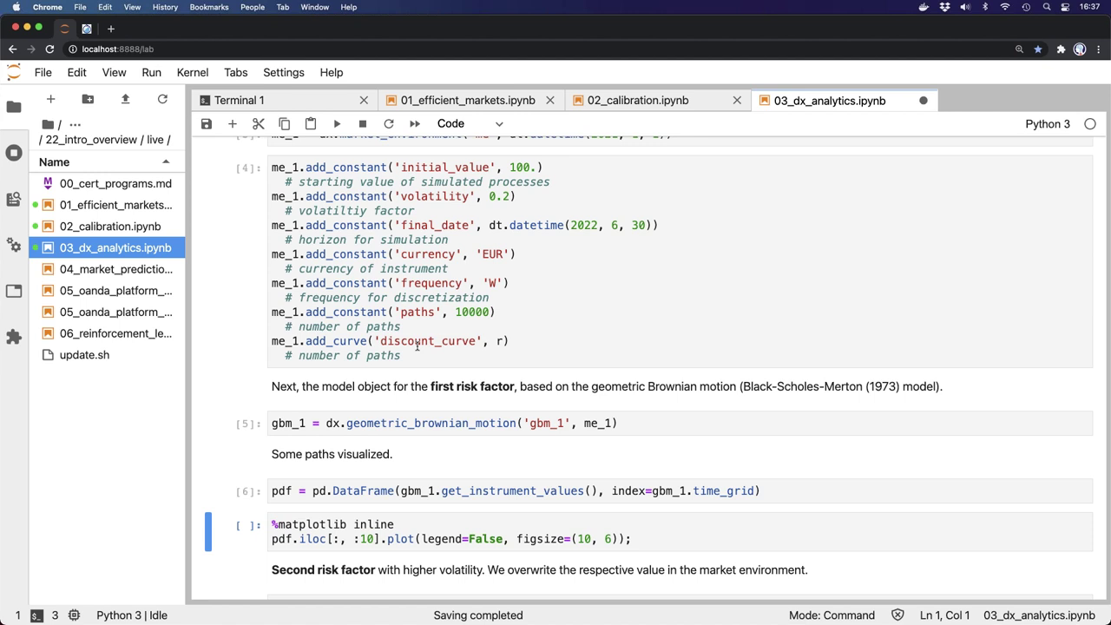
# Run the cell that plots the first ten simulated paths of gbm_1 and view the chart
pyautogui.hotkey('shift', 'Return')
pyautogui.scroll(-5, 417, 347)
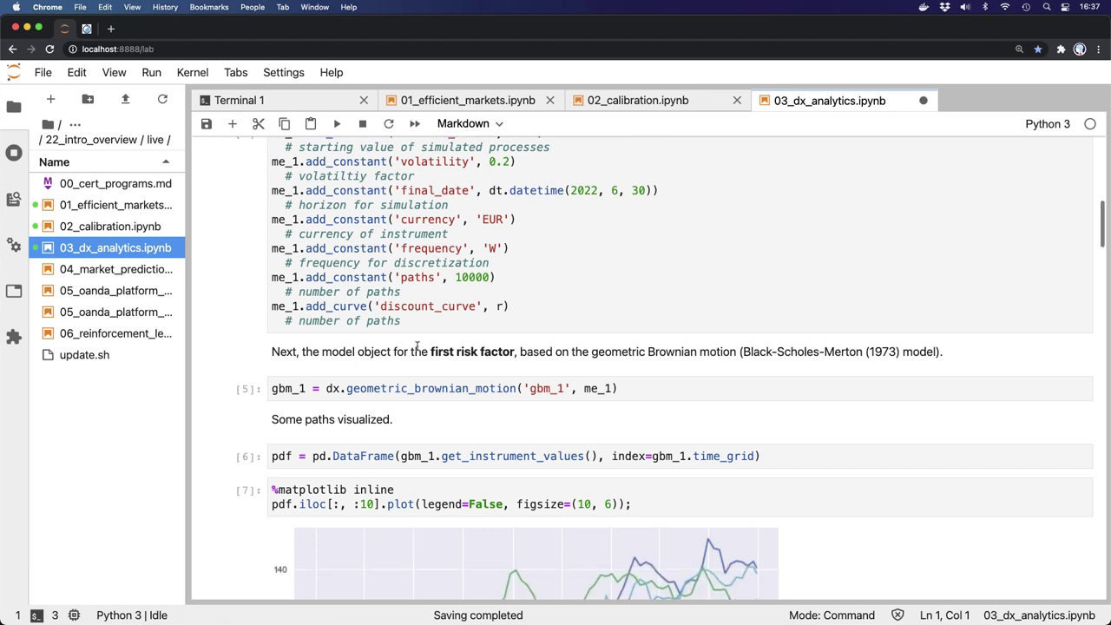
pyautogui.scroll(-3, 416, 349)
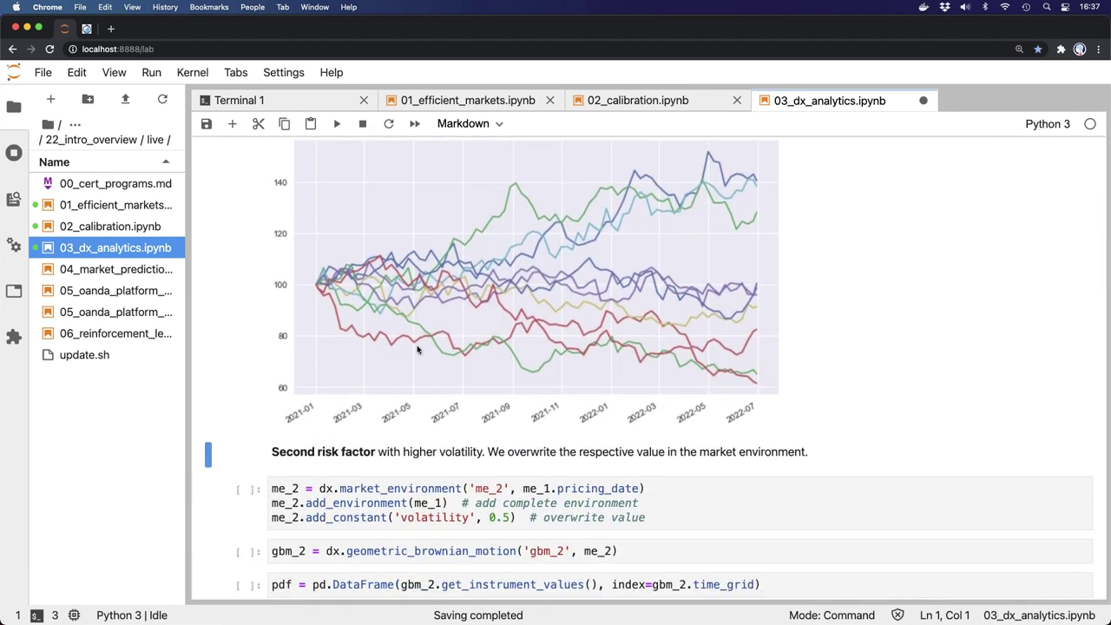
# Run the second risk factor cells, from the me_2 environment with volatility 0.5 through the plot of the gbm_2 paths
pyautogui.hotkey('shift', 'Return')
pyautogui.hotkey('shift', 'Return')
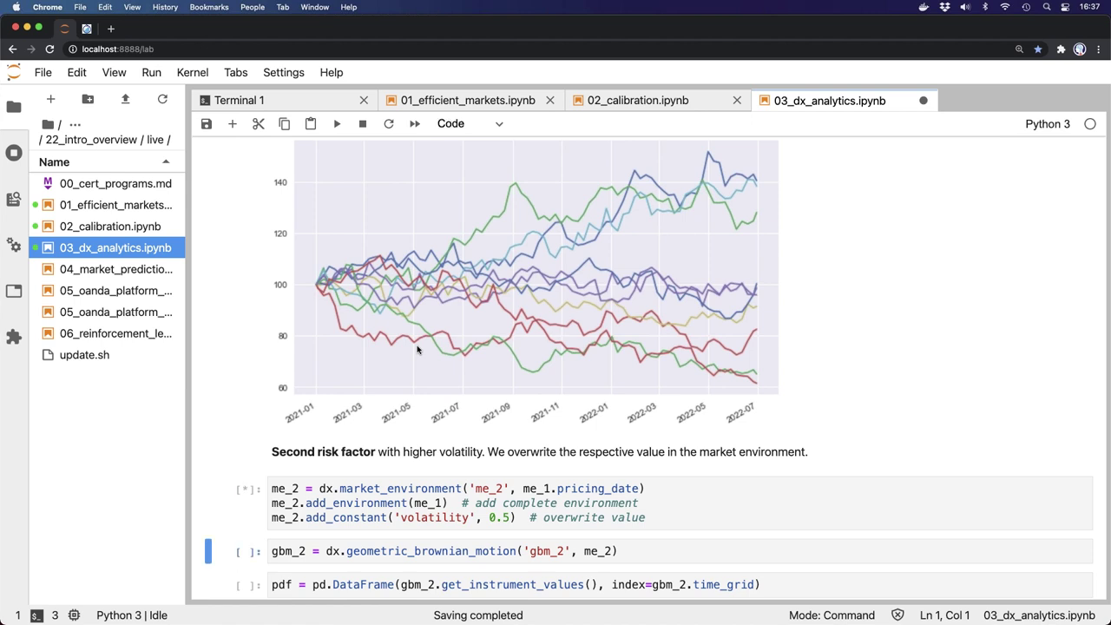
pyautogui.hotkey('shift', 'Return')
pyautogui.hotkey('shift', 'Return')
pyautogui.hotkey('shift', 'Return')
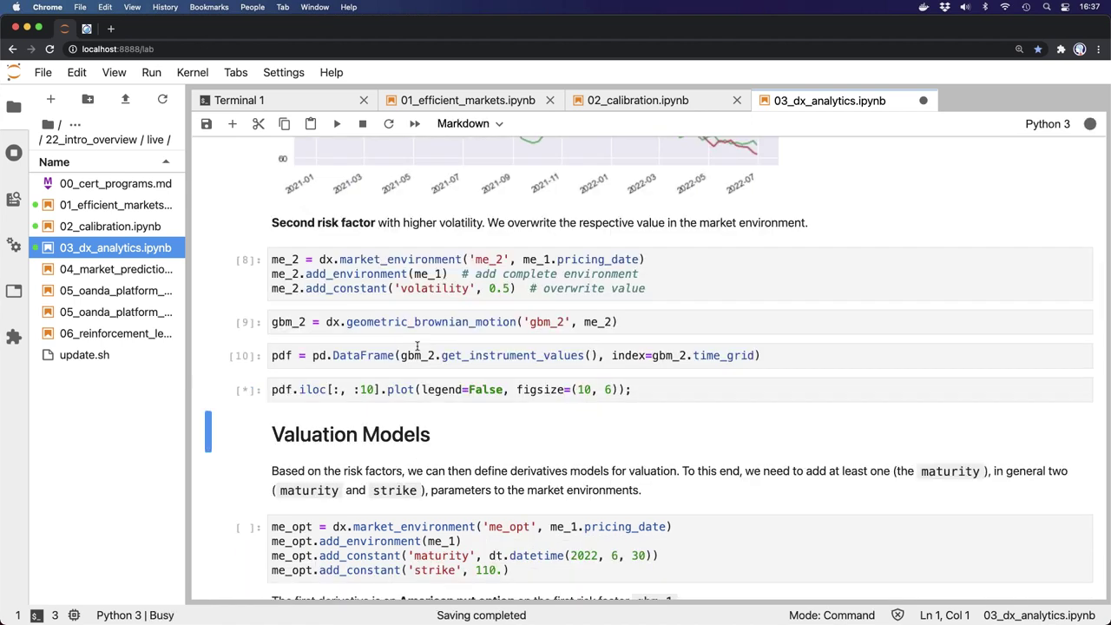
pyautogui.scroll(-2, 416, 345)
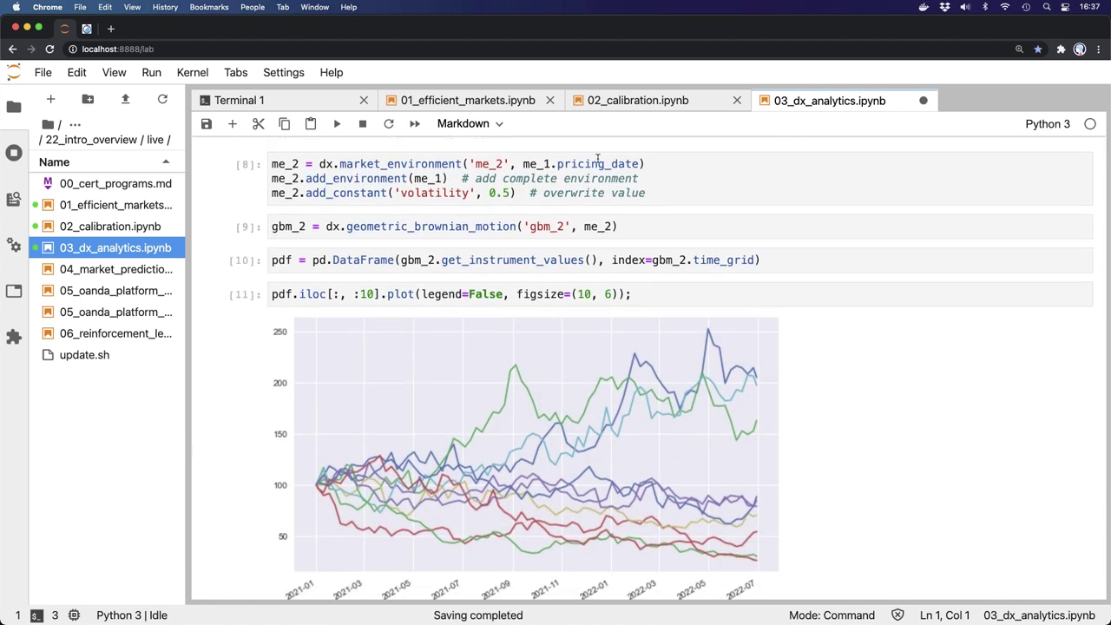
pyautogui.scroll(-10, 426, 458)
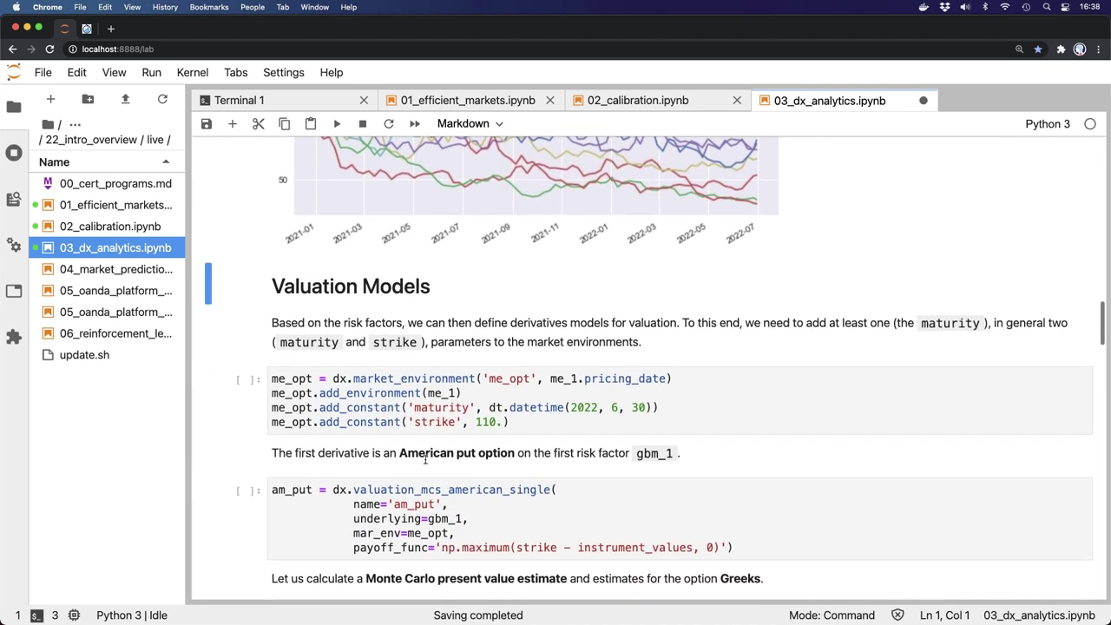
# View the Risk-Neutral Present Values & Greeks diagram on page 59 of the cert_intro_overview PDF, and return to the notebook's Valuation Models section
pyautogui.scroll(-1, 426, 458)
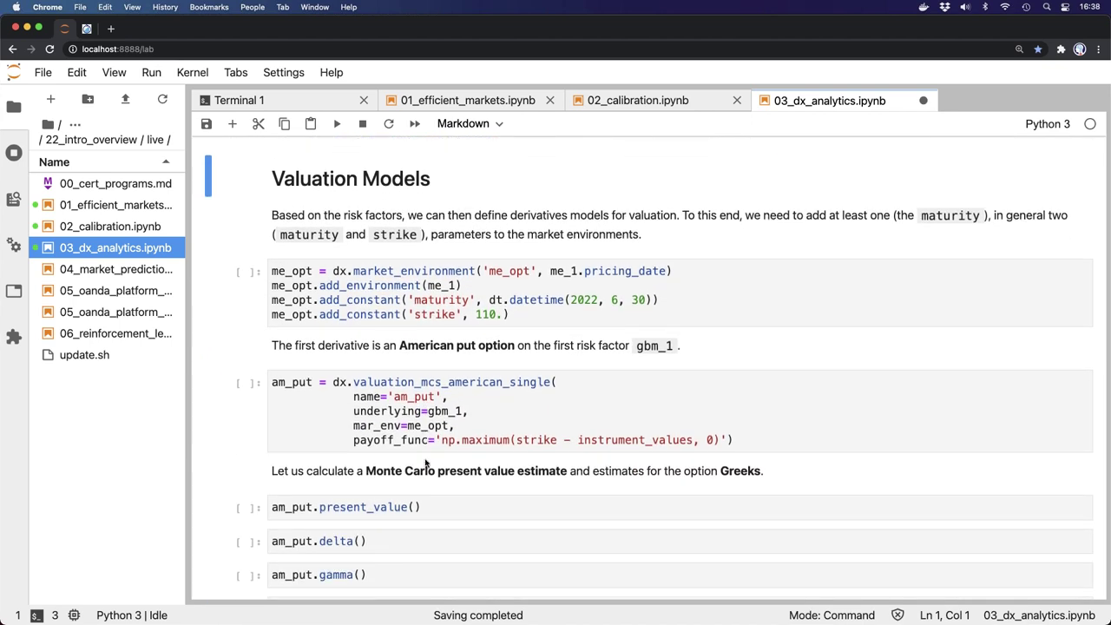
pyautogui.click(87, 29)
pyautogui.press('Left')
pyautogui.press('Left')
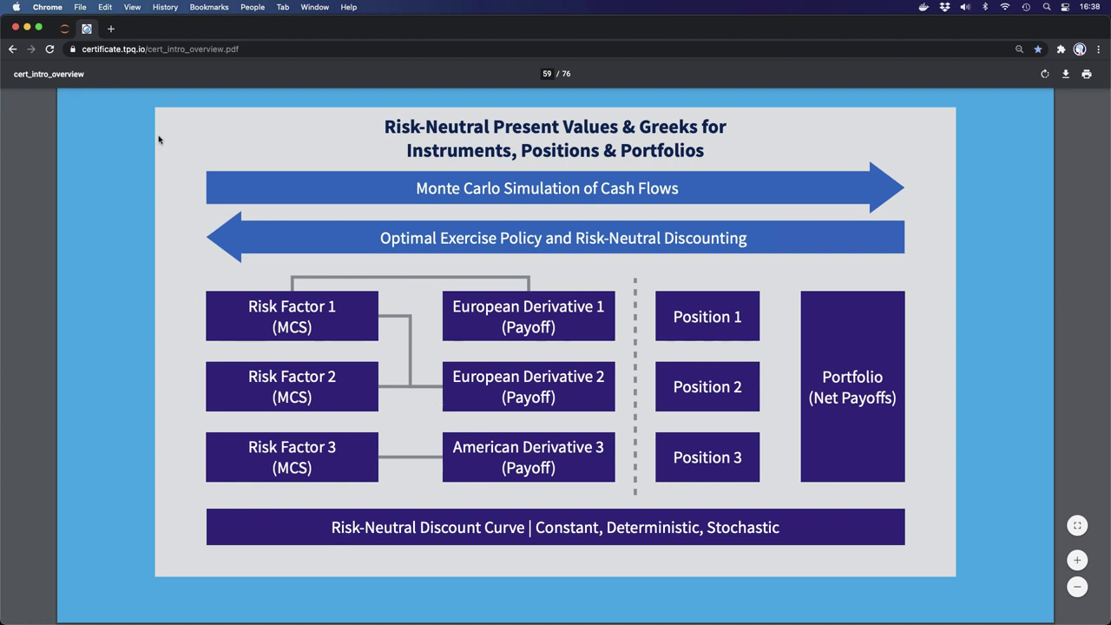
pyautogui.press('super+alt+Left')
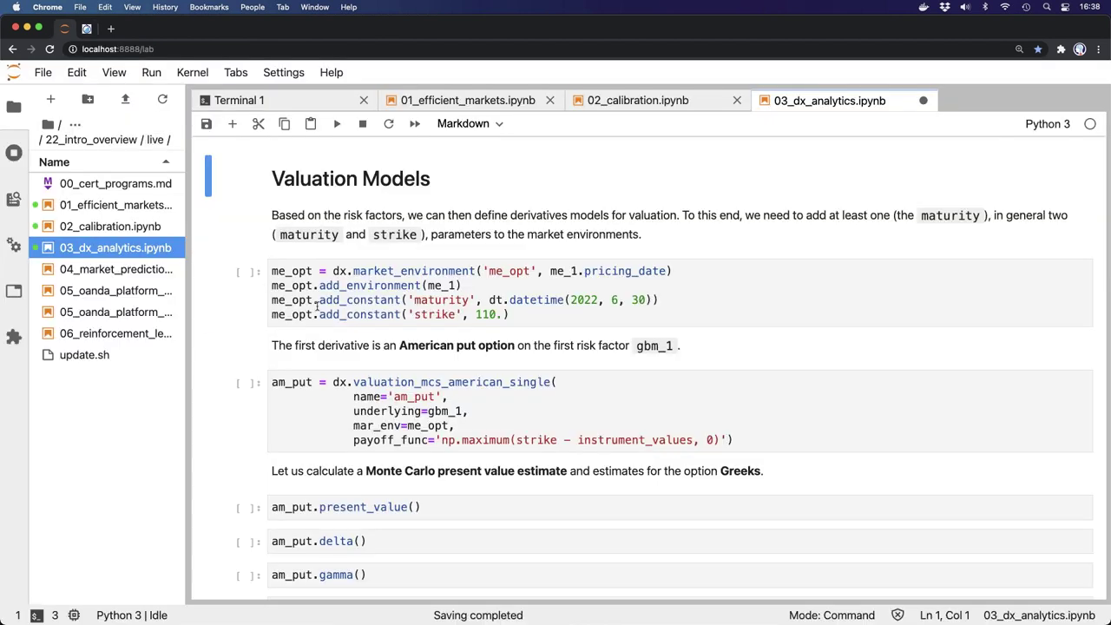
# Run the Valuation Models cells from me_opt and the am_put American put option through its present value and Greeks
pyautogui.click(317, 300)
pyautogui.hotkey('shift', 'Return')
pyautogui.hotkey('shift', 'Return')
pyautogui.hotkey('shift', 'Return')
pyautogui.hotkey('shift', 'Return')
pyautogui.hotkey('shift', 'Return')
pyautogui.hotkey('shift', 'Return')
pyautogui.hotkey('shift', 'Return')
pyautogui.hotkey('shift', 'Return')
pyautogui.hotkey('shift', 'Return')
pyautogui.hotkey('shift', 'Return')
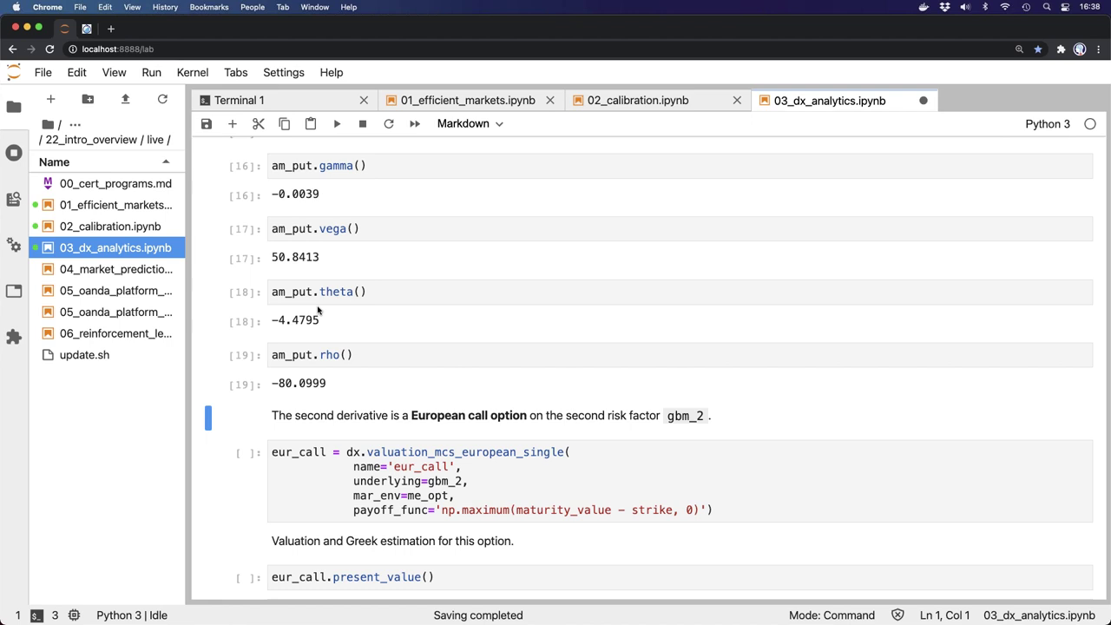
# Run the cells that define the eur_call European call option on gbm_2 and estimate its present value and Greeks
pyautogui.hotkey('shift', 'Return')
pyautogui.hotkey('shift', 'Return')
pyautogui.hotkey('shift', 'Return')
pyautogui.hotkey('shift', 'Return')
pyautogui.hotkey('shift', 'Return')
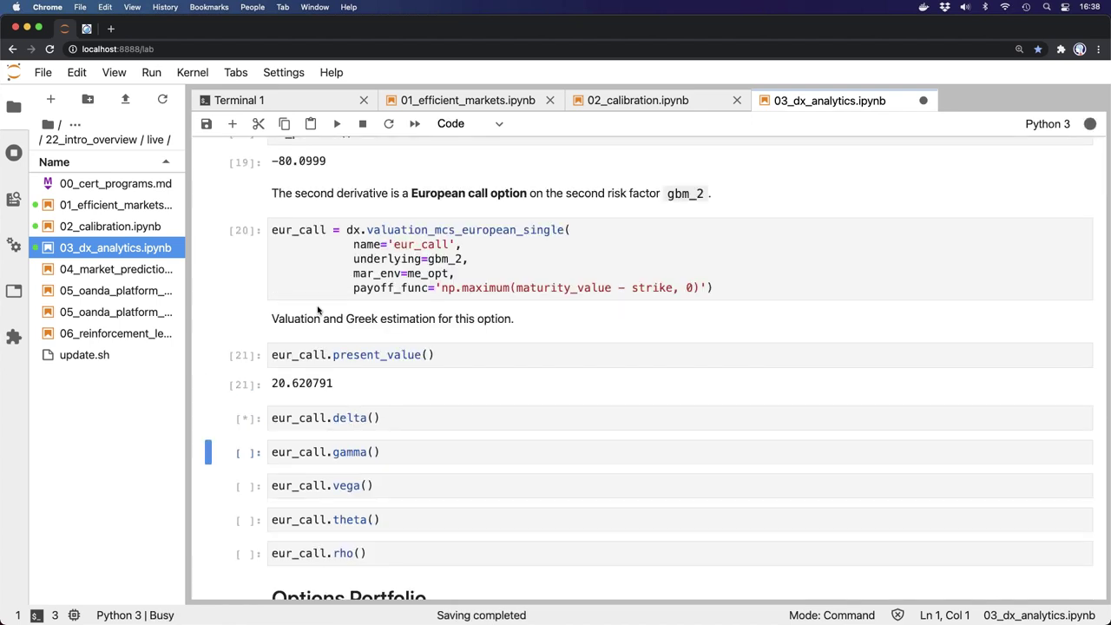
pyautogui.hotkey('shift', 'Return')
pyautogui.hotkey('shift', 'Return')
pyautogui.hotkey('shift', 'Return')
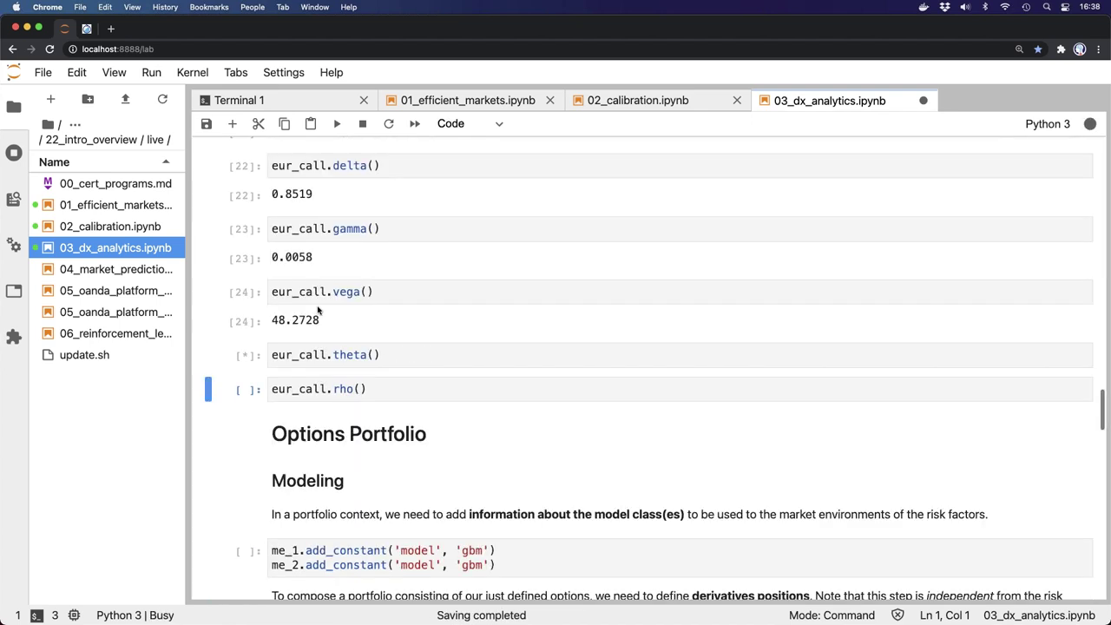
pyautogui.hotkey('shift', 'Return')
pyautogui.scroll(3, 318, 313)
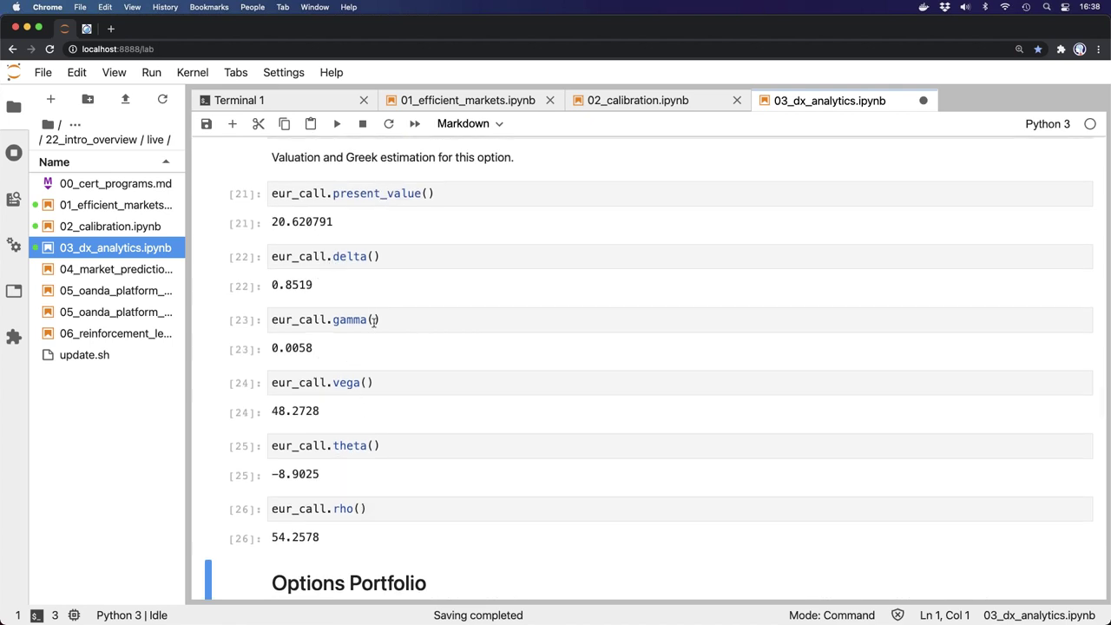
# Check the portfolio diagram in the PDF, and run the notebook's Options Portfolio cells from the 'gbm' model constants through the put and call derivatives positions
pyautogui.click(87, 29)
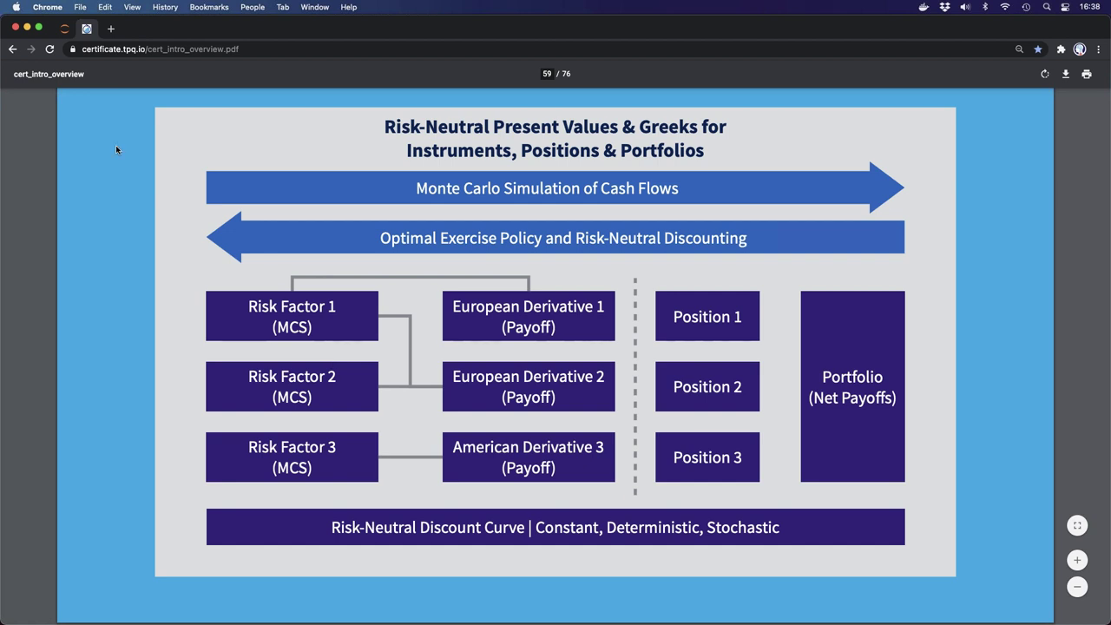
pyautogui.press('super+1')
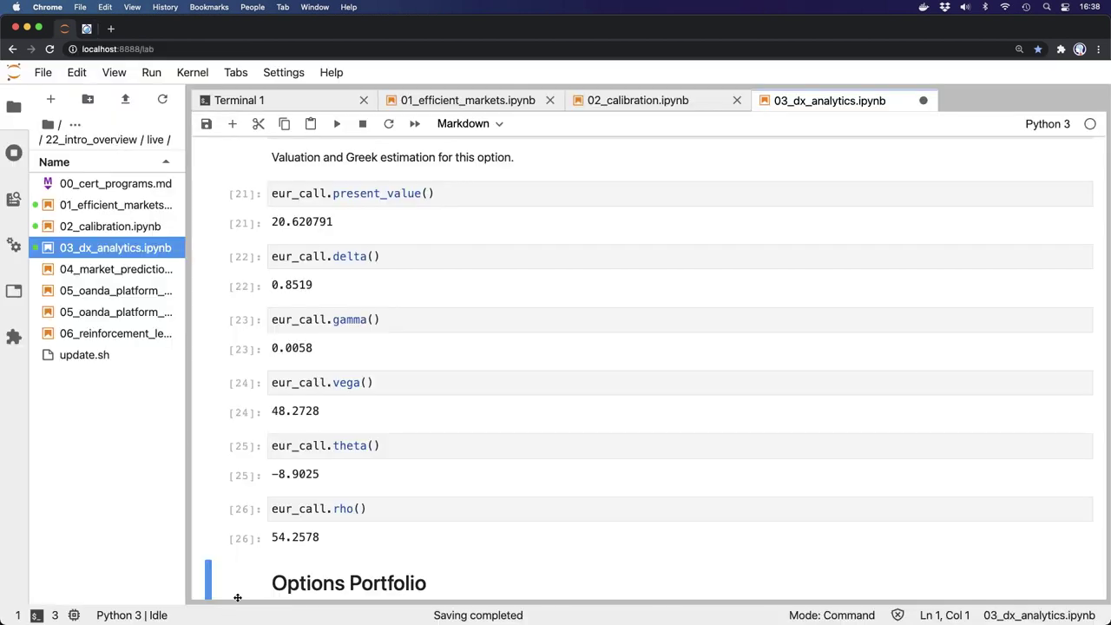
pyautogui.scroll(-9, 237, 598)
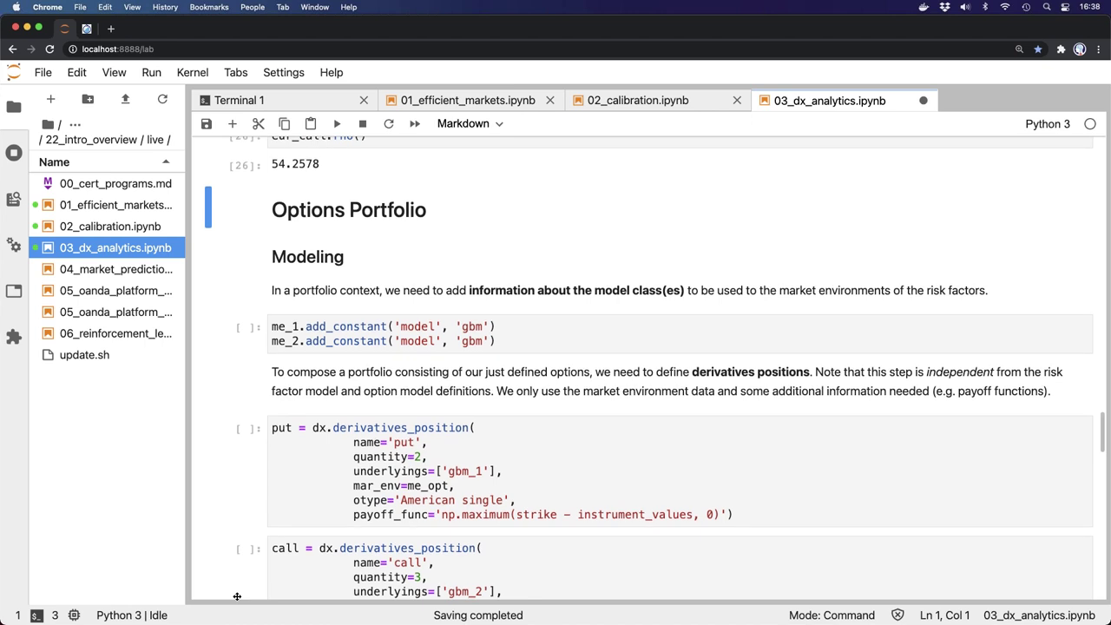
pyautogui.hotkey('shift', 'Return')
pyautogui.hotkey('shift', 'Return')
pyautogui.hotkey('shift', 'Return')
pyautogui.hotkey('shift', 'Return')
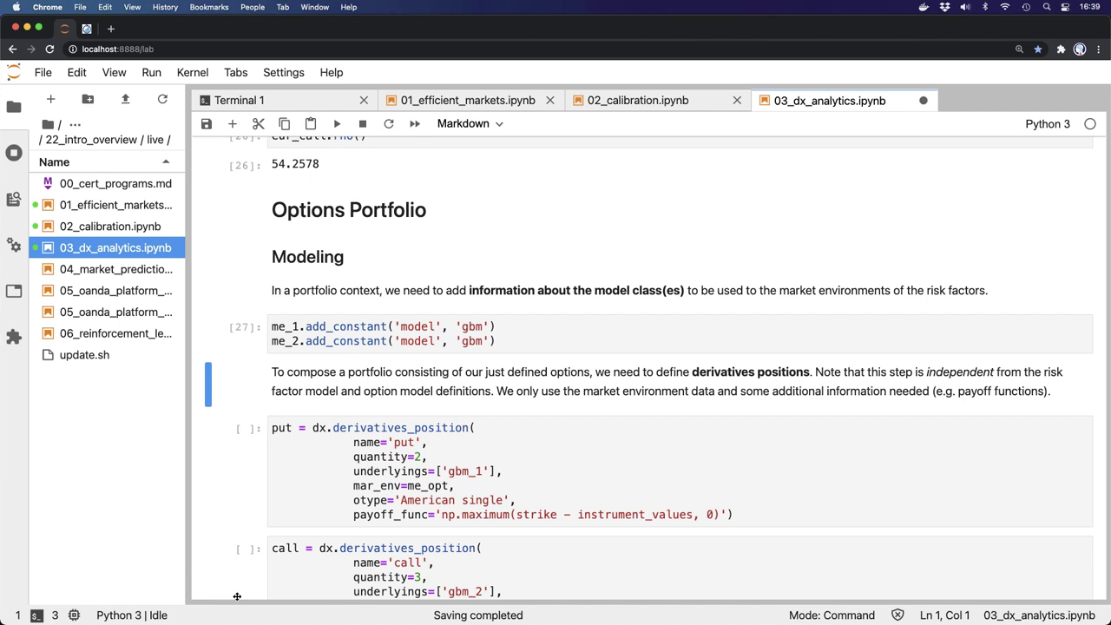
pyautogui.hotkey('shift', 'Return')
pyautogui.hotkey('shift', 'Return')
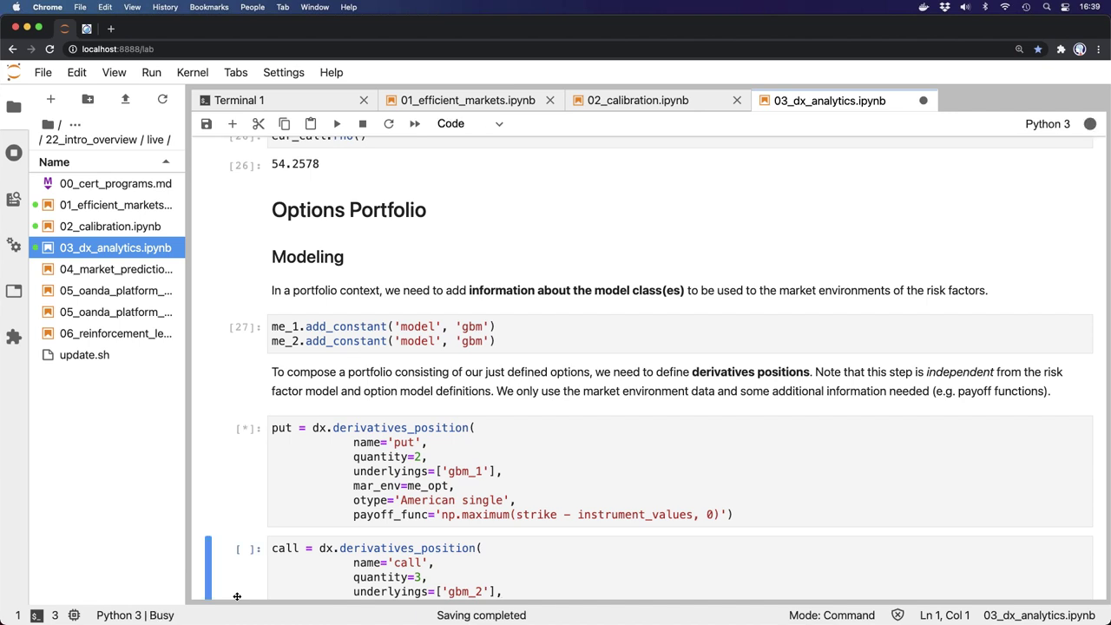
pyautogui.hotkey('shift', 'Return')
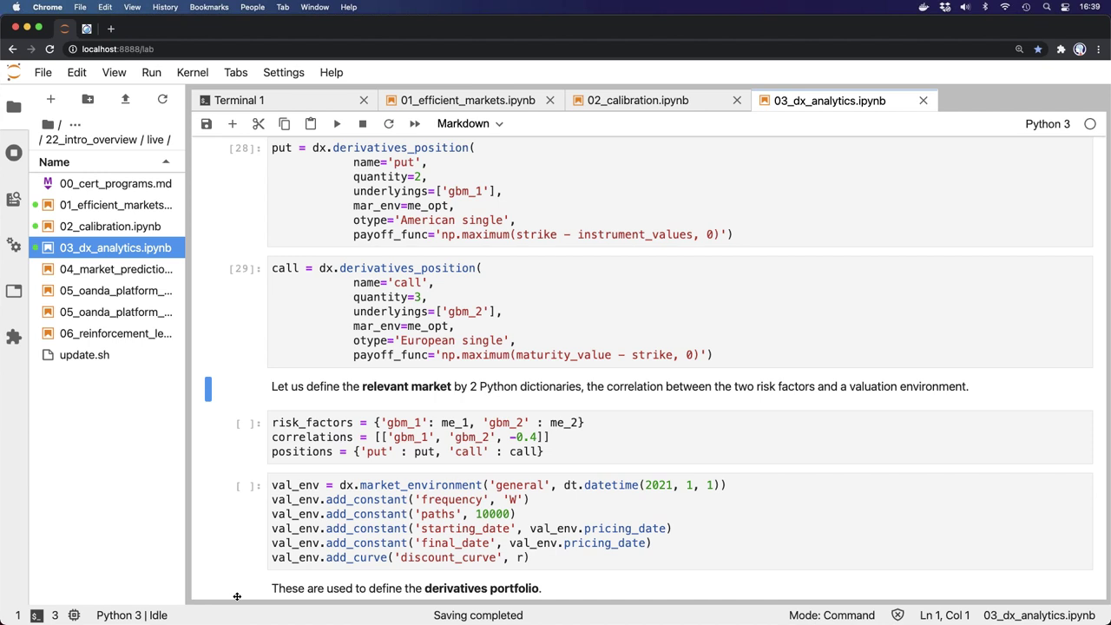
# Run the cells that define the risk factors, correlations, positions and val_env, and create the port derivatives portfolio
pyautogui.hotkey('shift', 'Return')
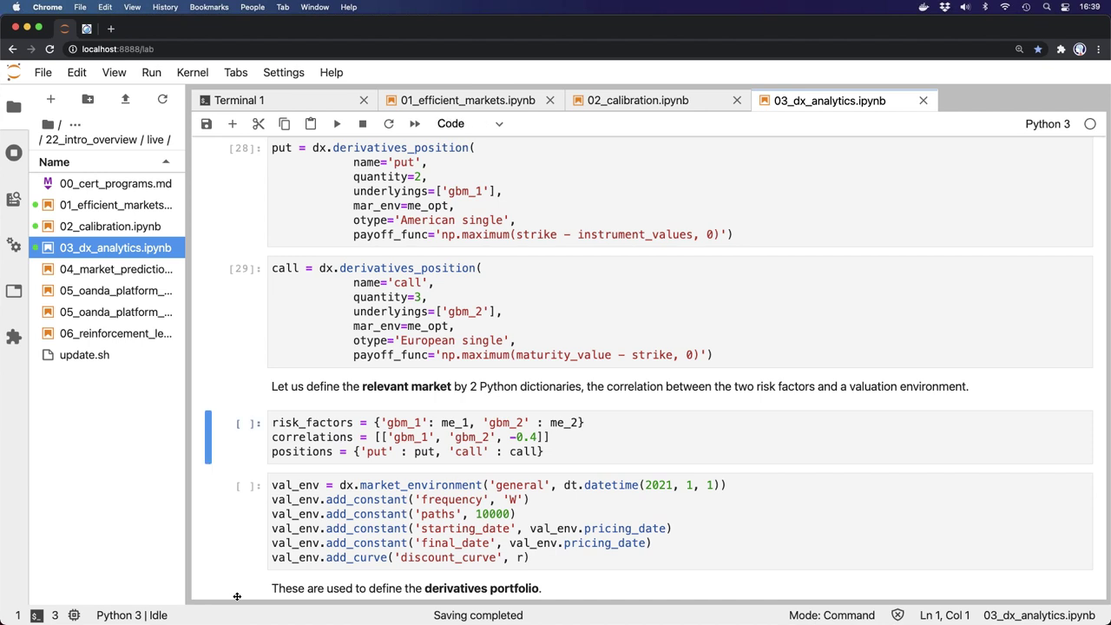
pyautogui.hotkey('shift', 'Return')
pyautogui.hotkey('shift', 'Return')
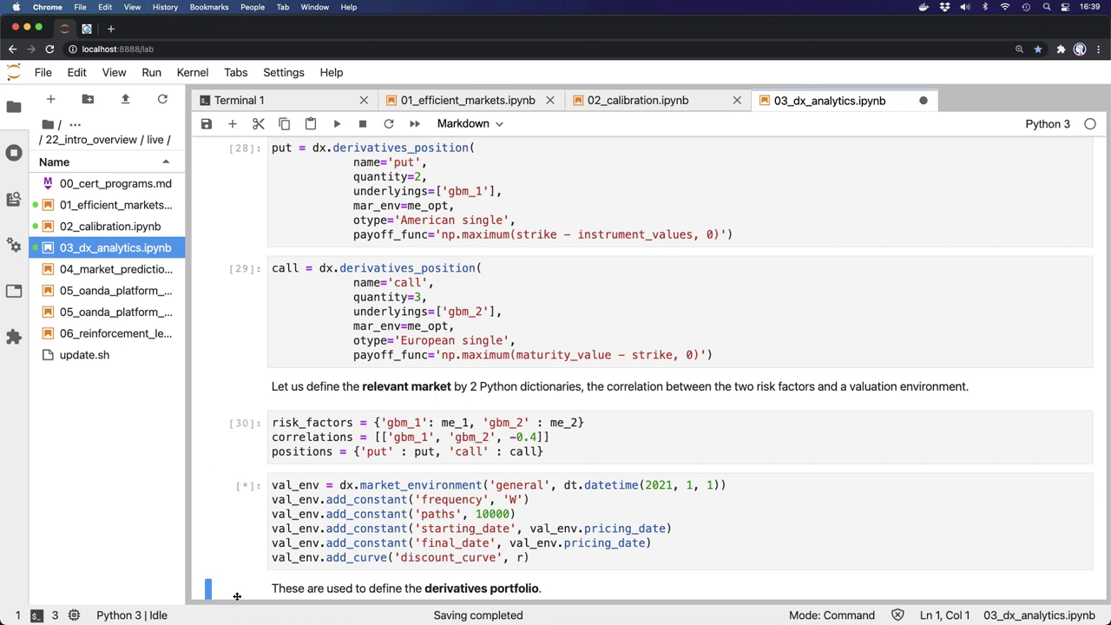
pyautogui.hotkey('shift', 'Return')
pyautogui.hotkey('shift', 'Return')
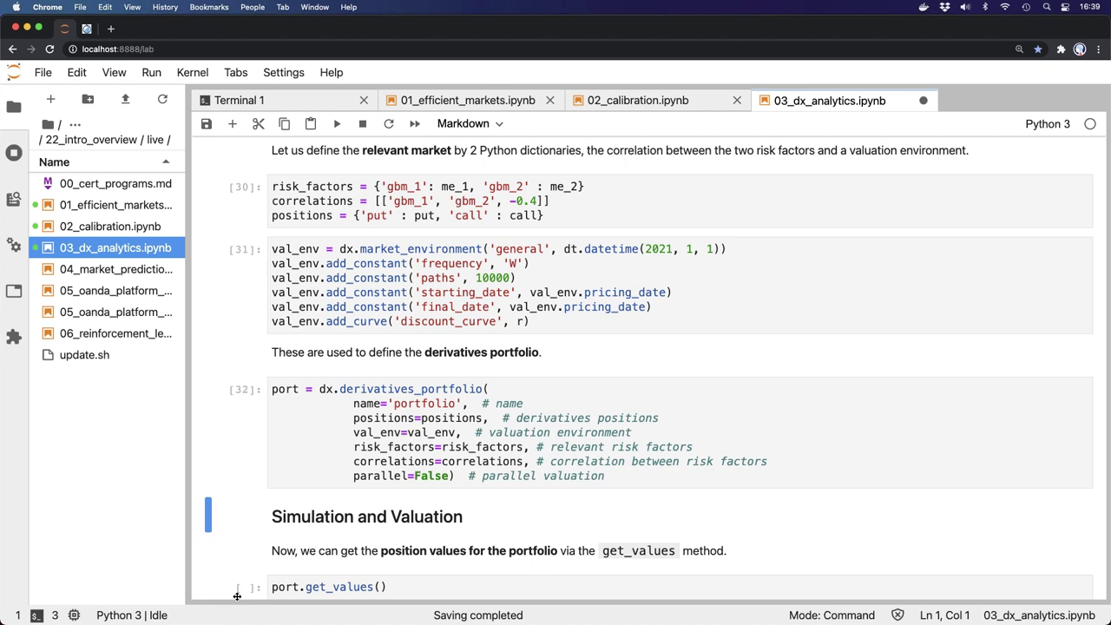
# Run port.get_values() and port.get_statistics(), and compare the results with the portfolio diagram in the PDF
pyautogui.hotkey('shift', 'Return')
pyautogui.hotkey('shift', 'Return')
pyautogui.hotkey('shift', 'Return')
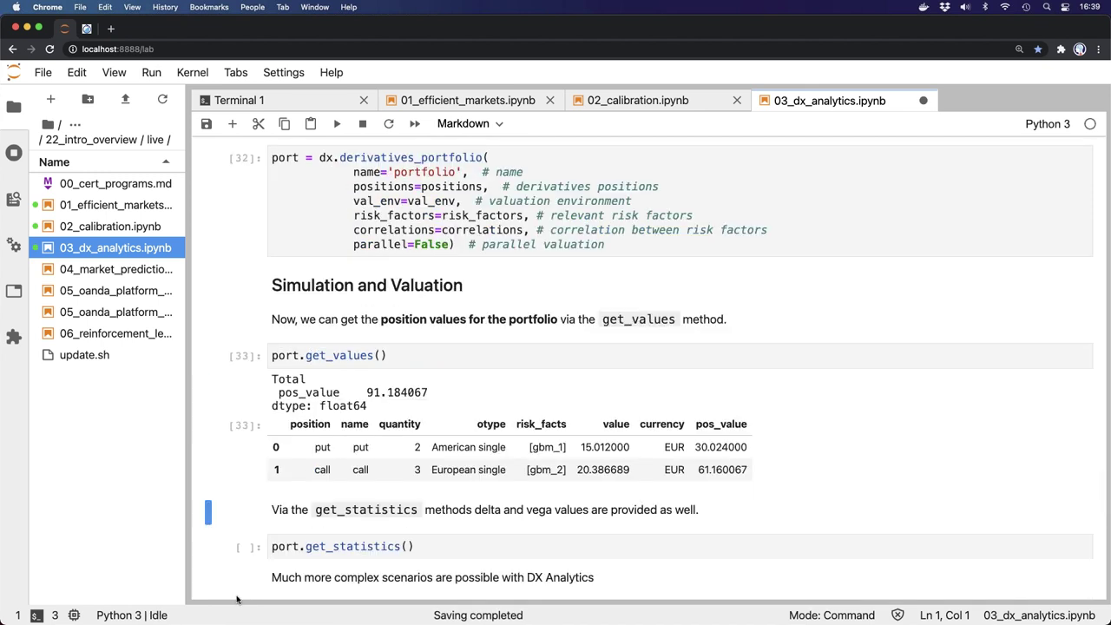
pyautogui.hotkey('shift', 'Return')
pyautogui.hotkey('shift', 'Return')
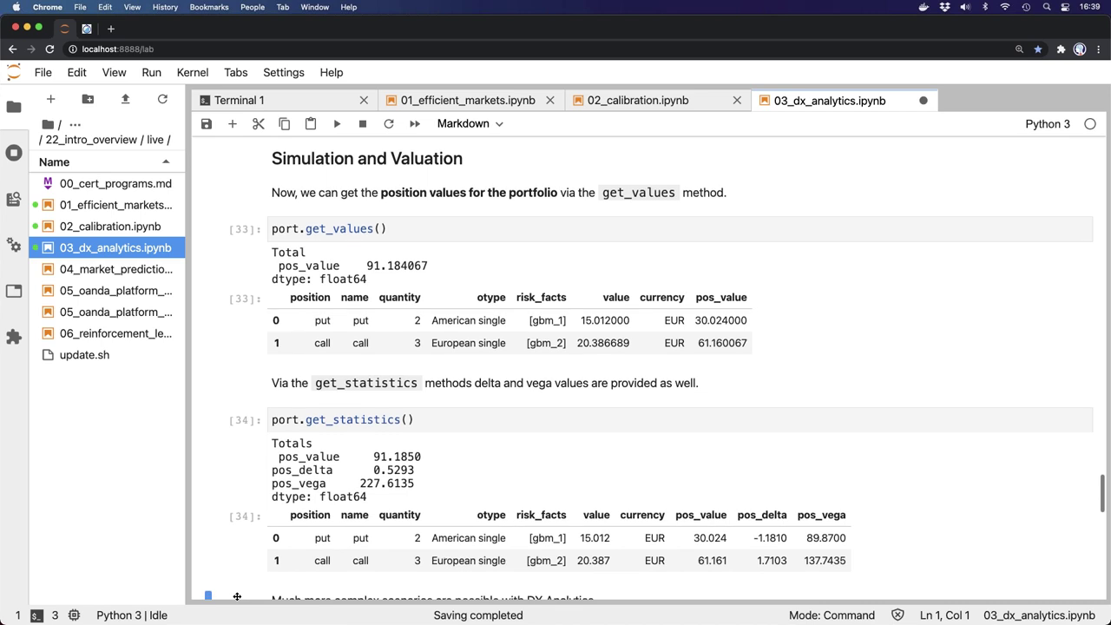
pyautogui.click(64, 29)
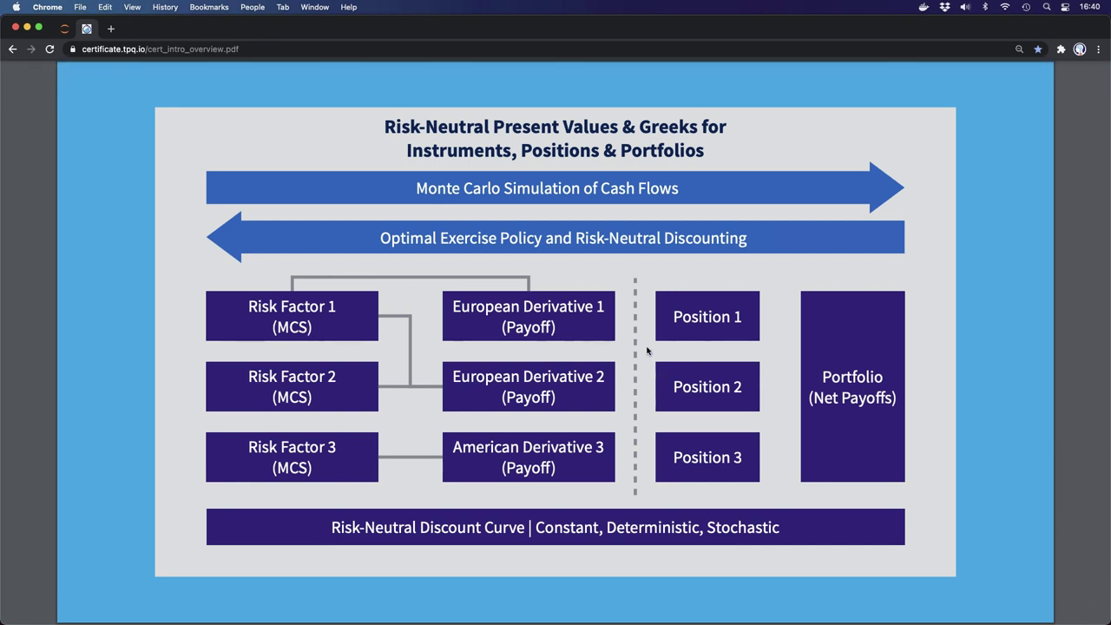
pyautogui.click(68, 30)
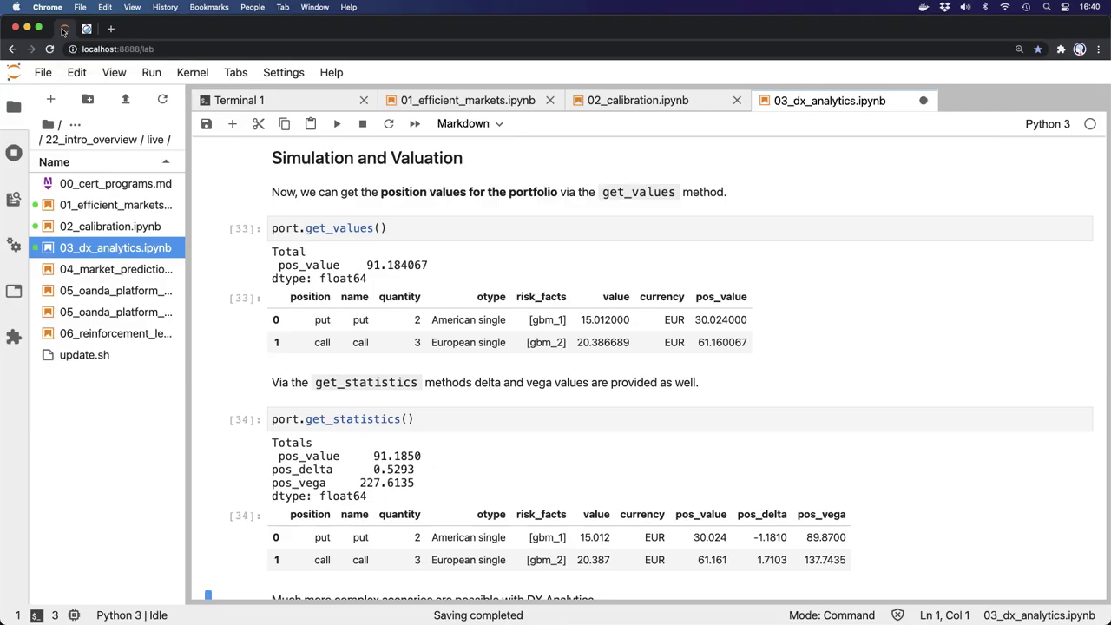
# Run the Risk Reports cells for Delta, displaying deltas and the value differences from benchvalue
pyautogui.scroll(-10, 348, 447)
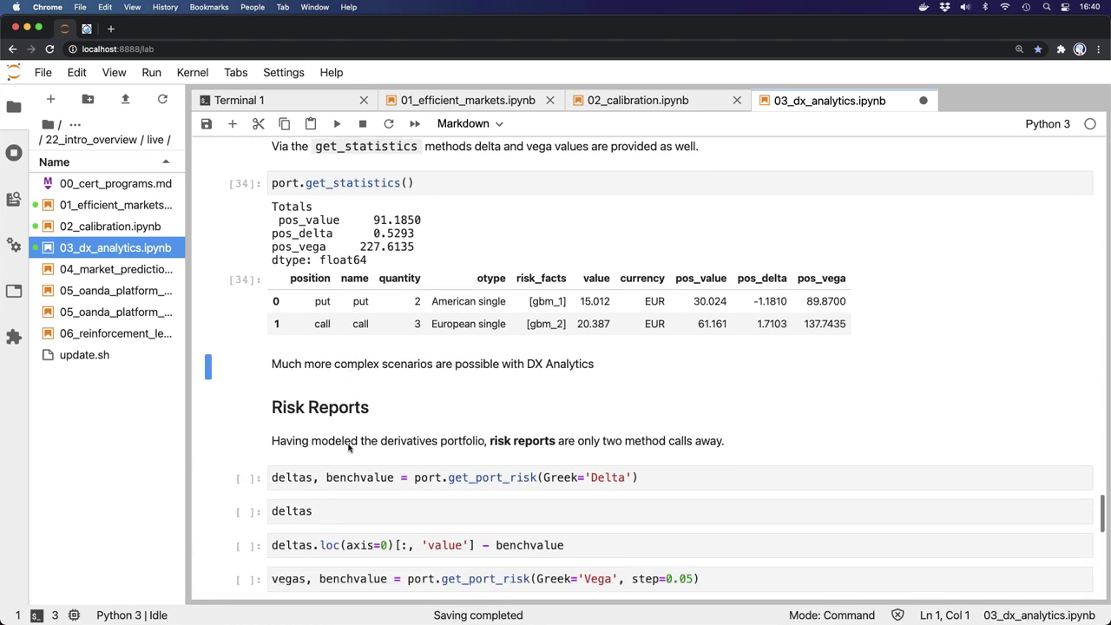
pyautogui.scroll(-1, 348, 447)
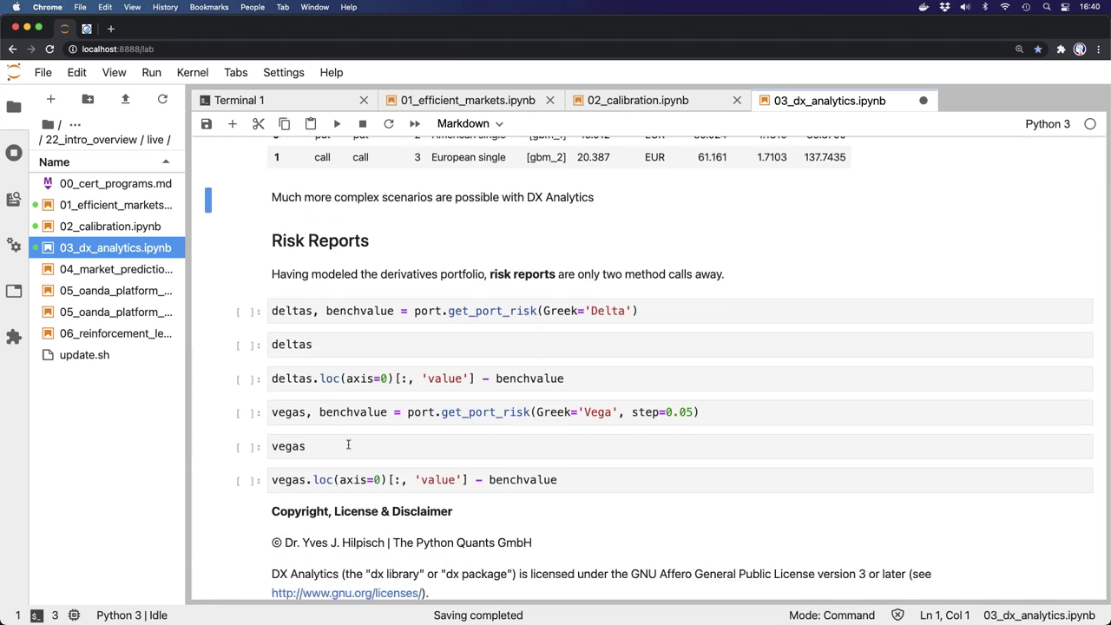
pyautogui.hotkey('shift', 'Return')
pyautogui.hotkey('shift', 'Return')
pyautogui.hotkey('shift', 'Return')
pyautogui.hotkey('shift', 'Return')
pyautogui.hotkey('shift', 'Return')
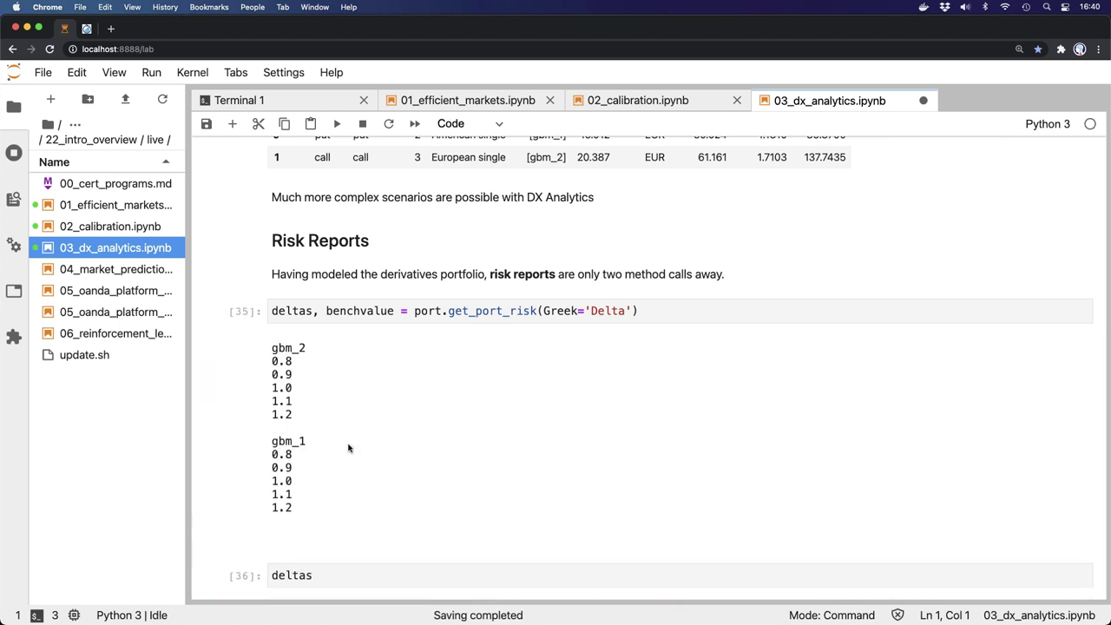
pyautogui.scroll(-8, 348, 447)
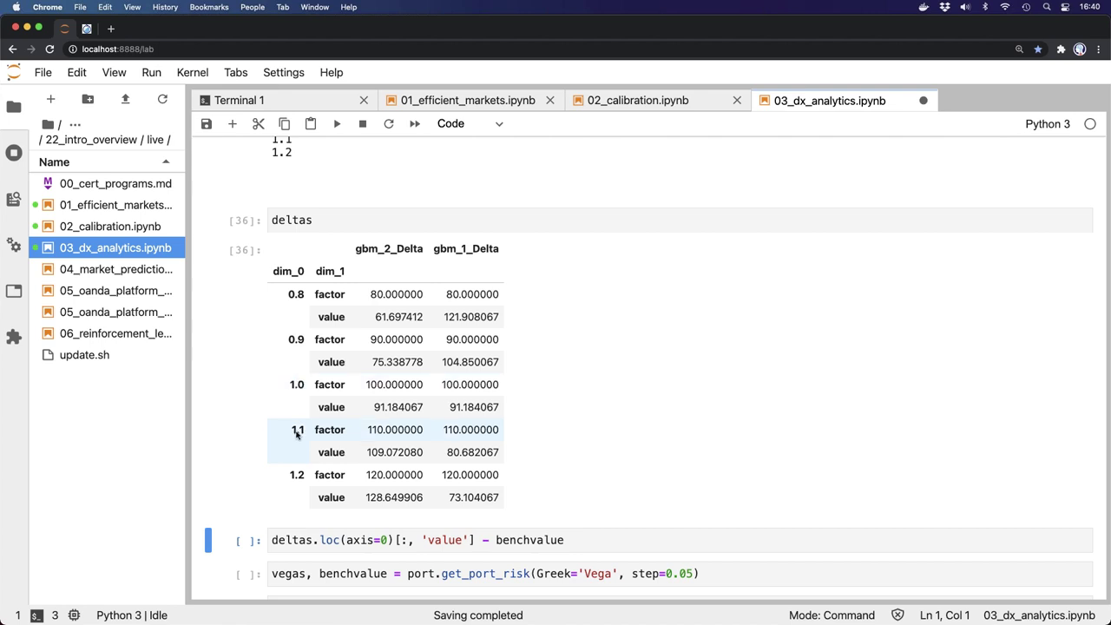
pyautogui.scroll(-5, 297, 434)
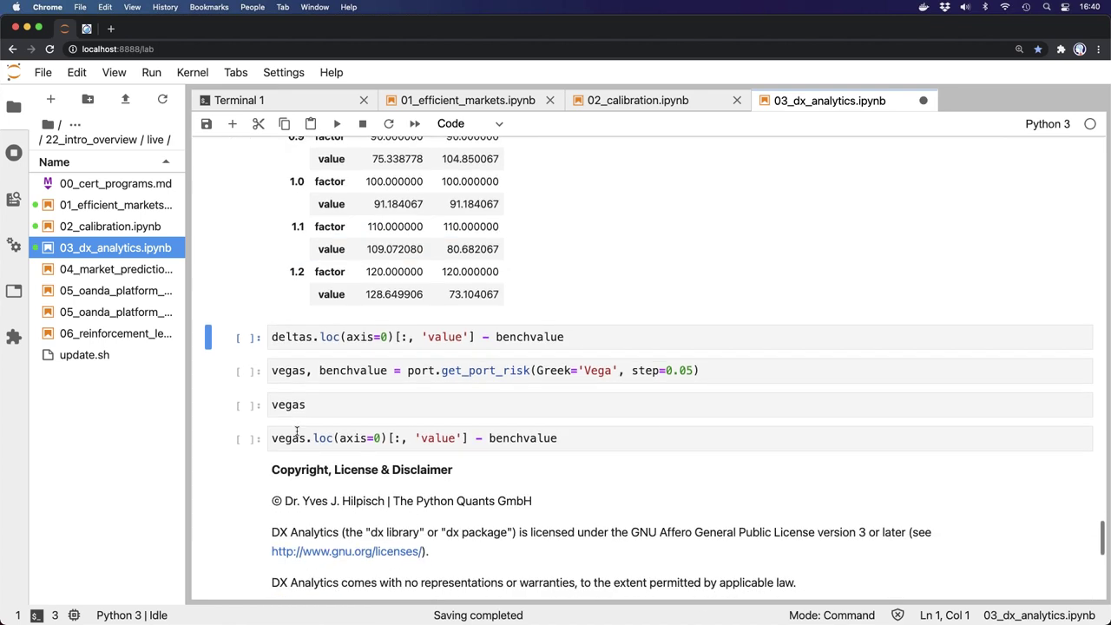
pyautogui.hotkey('shift', 'Return')
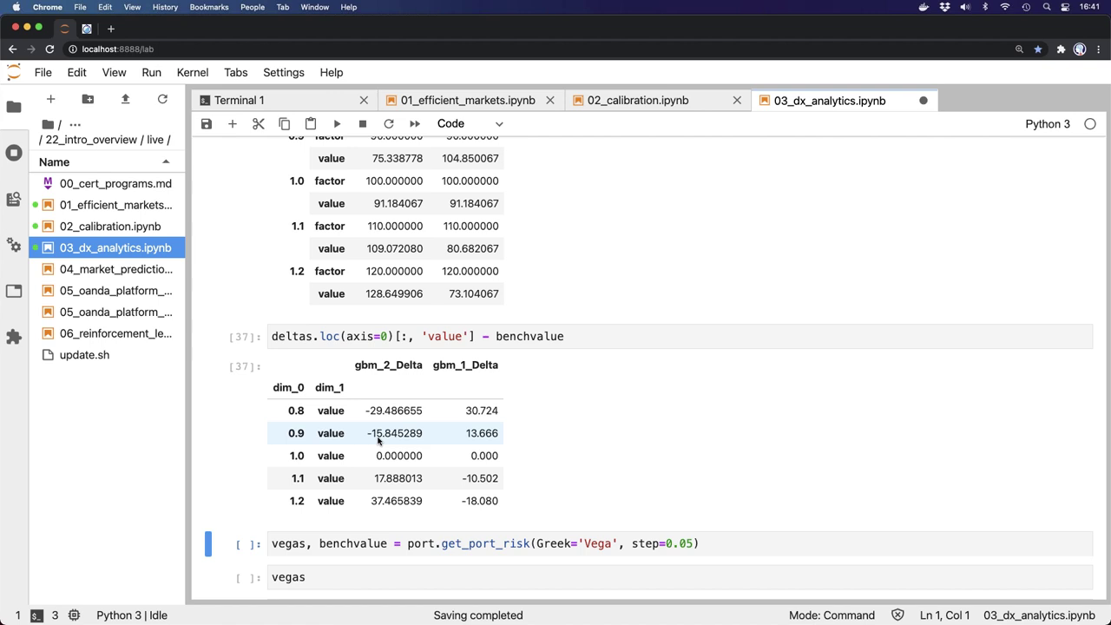
# Run the Vega risk report cells with step 0.05 through the difference from benchvalue, and examine the vegas table
pyautogui.hotkey('shift', 'Return')
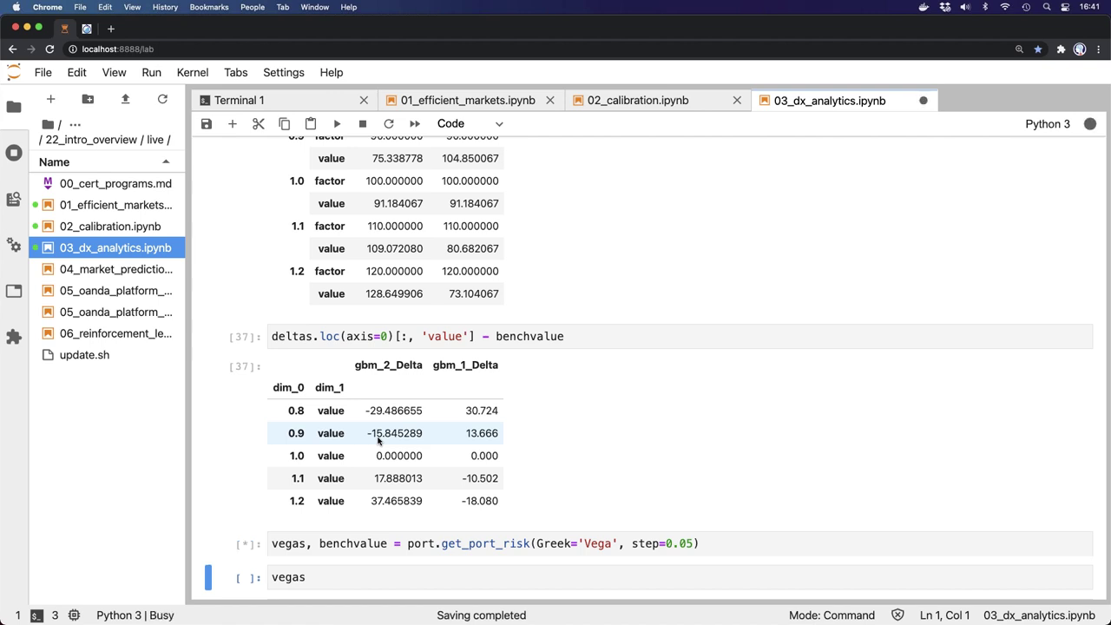
pyautogui.hotkey('shift', 'Return')
pyautogui.hotkey('shift', 'Return')
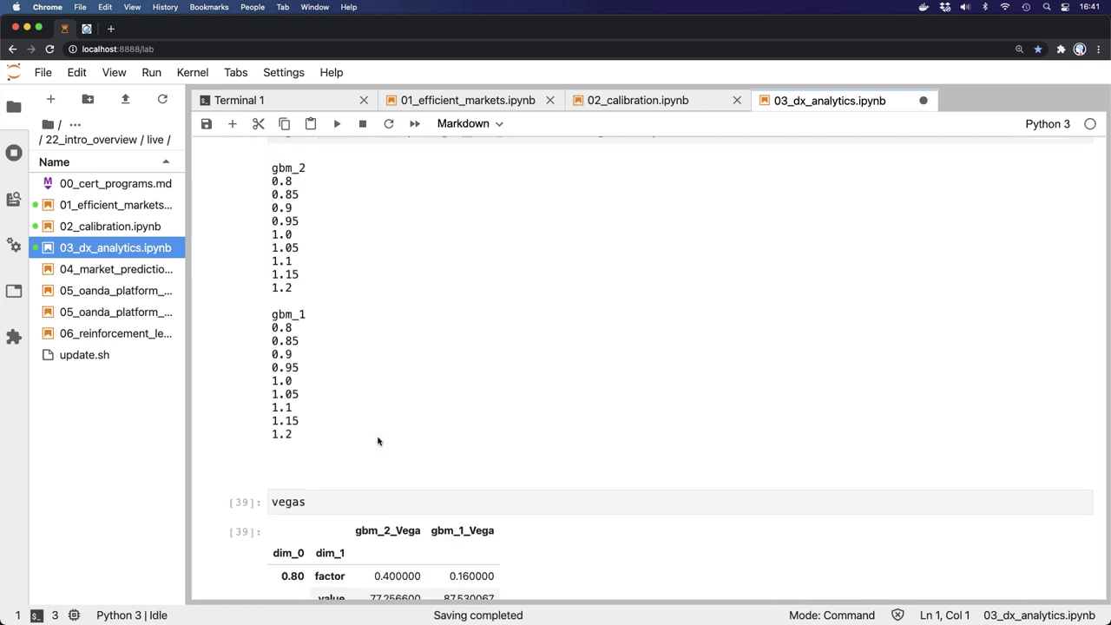
pyautogui.scroll(-10, 377, 441)
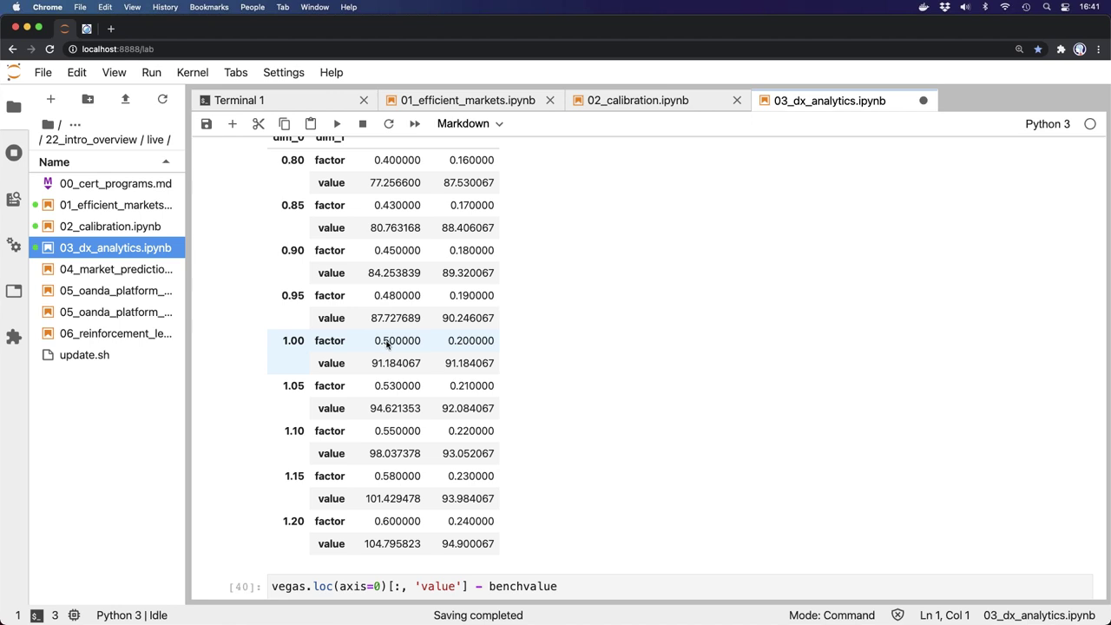
# View the vega differences from benchvalue and restart the kernel of 03_dx_analytics.ipynb
pyautogui.scroll(-5, 388, 344)
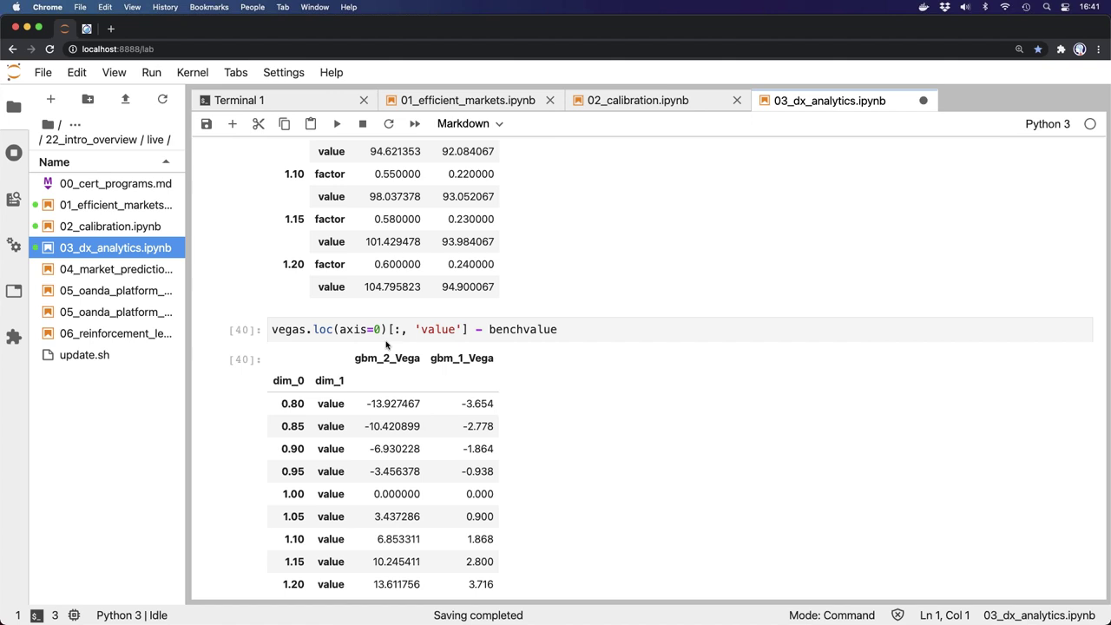
pyautogui.press('0')
pyautogui.press('0')
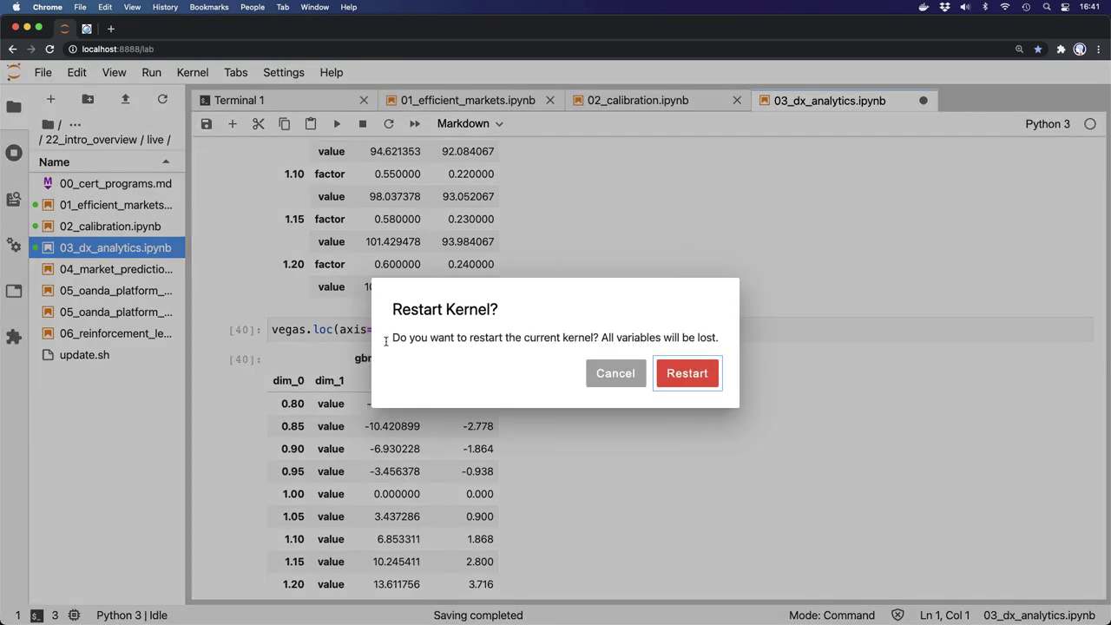
pyautogui.press('Return')
pyautogui.scroll(15, 461, 304)
pyautogui.scroll(12, 462, 304)
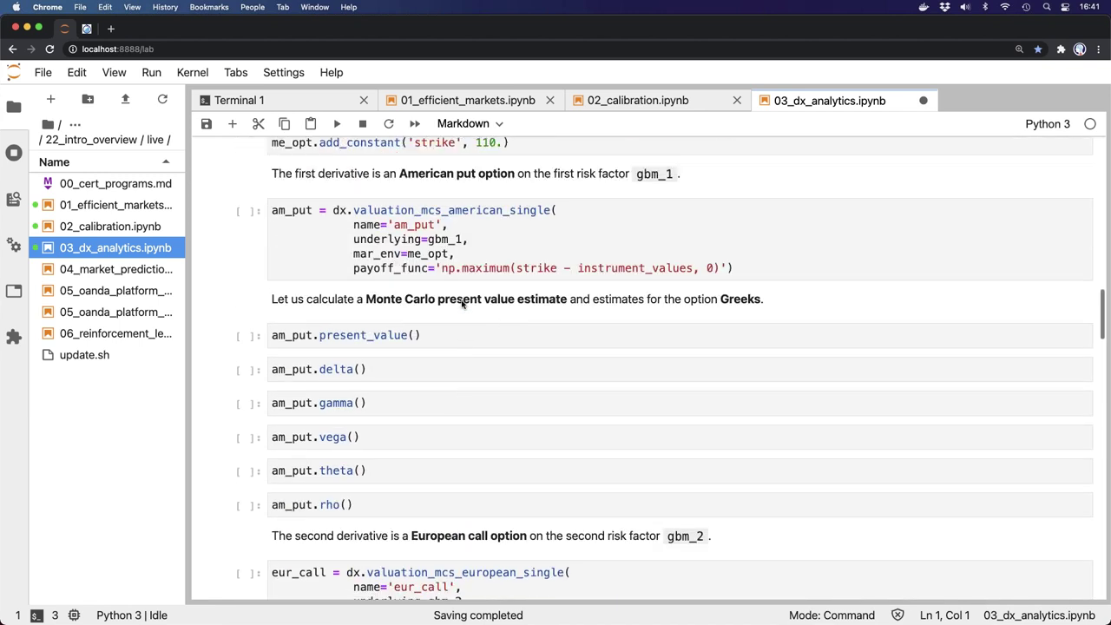
# Open 04_market_prediction.ipynb and run its Imports cell with the seaborn plot style and random seed 100
pyautogui.doubleClick(126, 270)
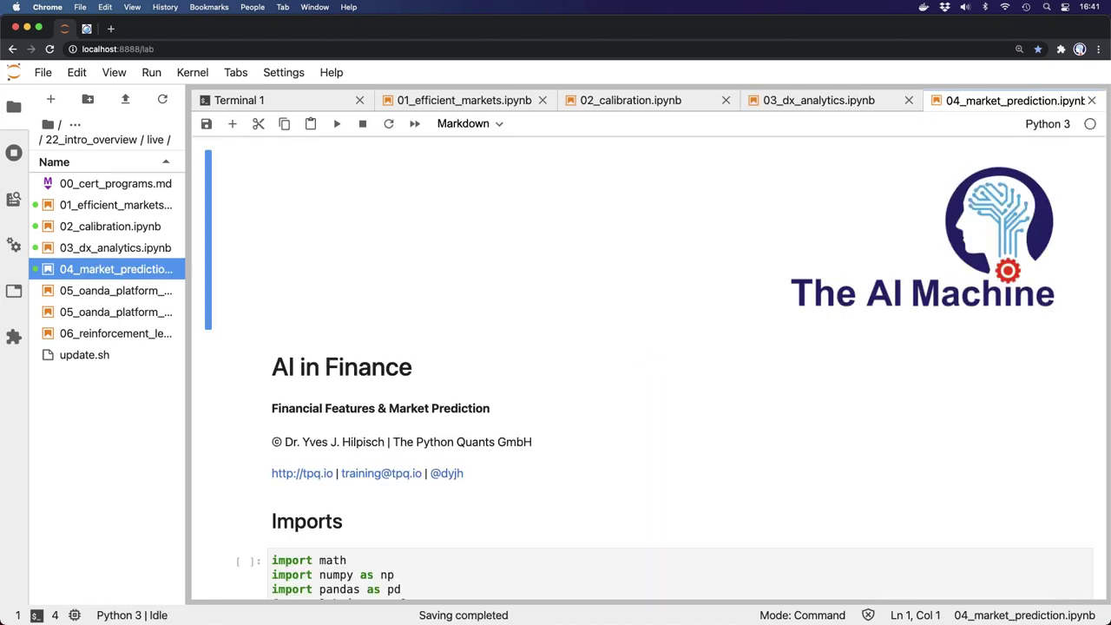
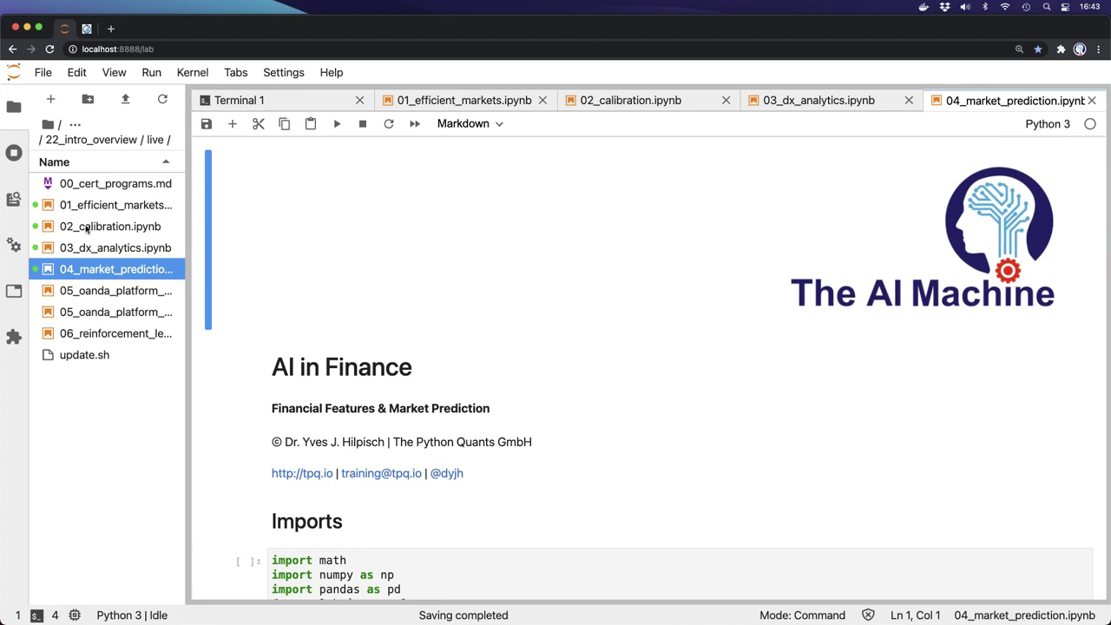
pyautogui.scroll(-5, 352, 408)
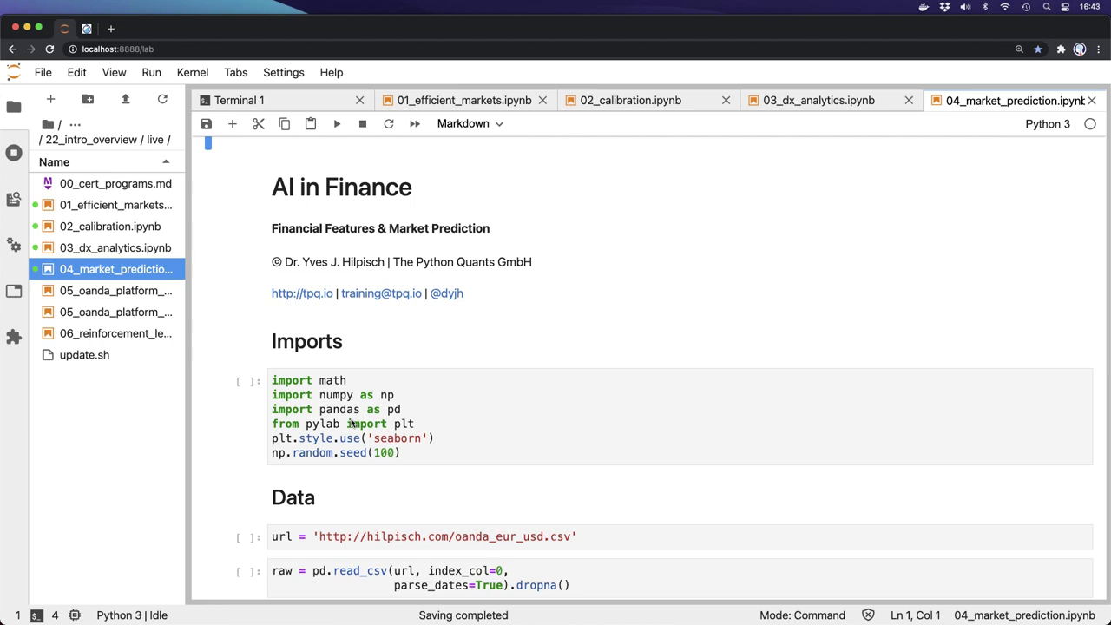
pyautogui.click(351, 423)
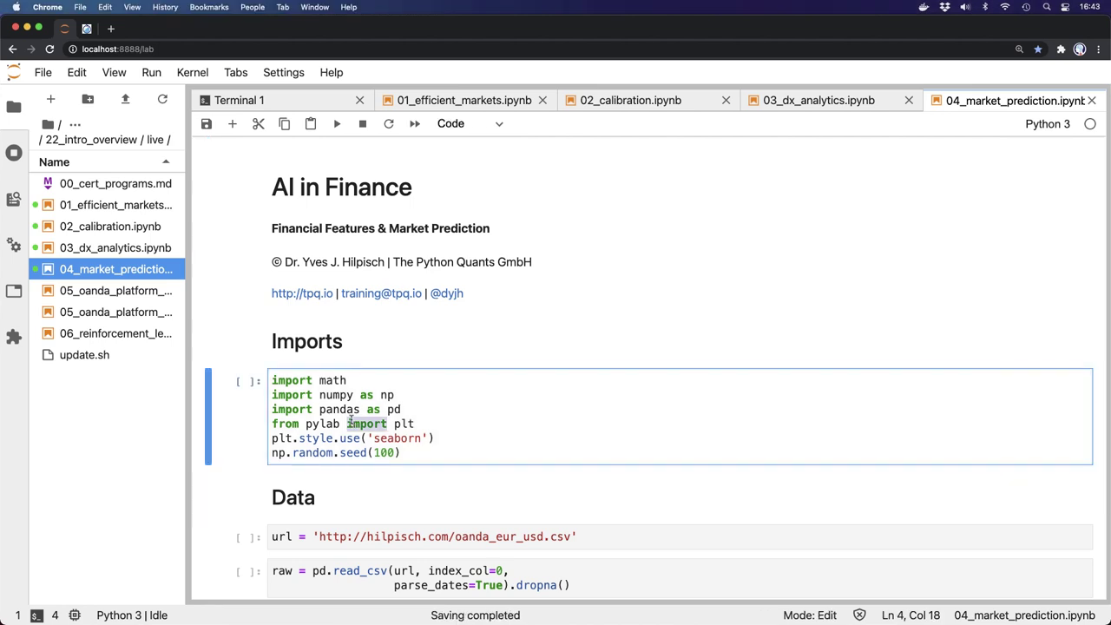
pyautogui.click(448, 422)
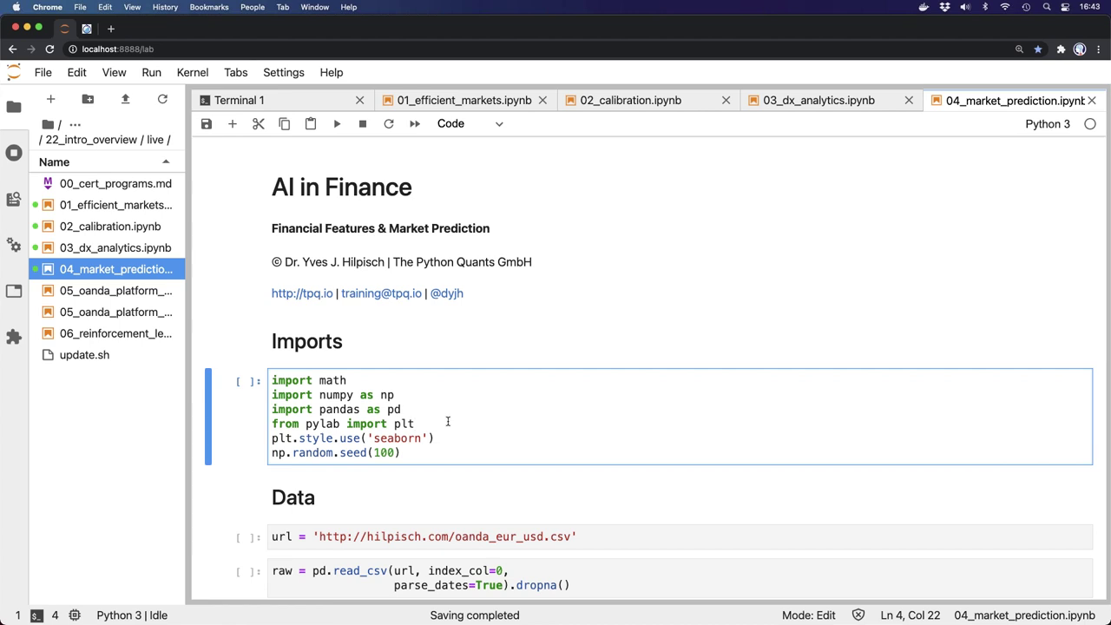
pyautogui.hotkey('shift', 'Return')
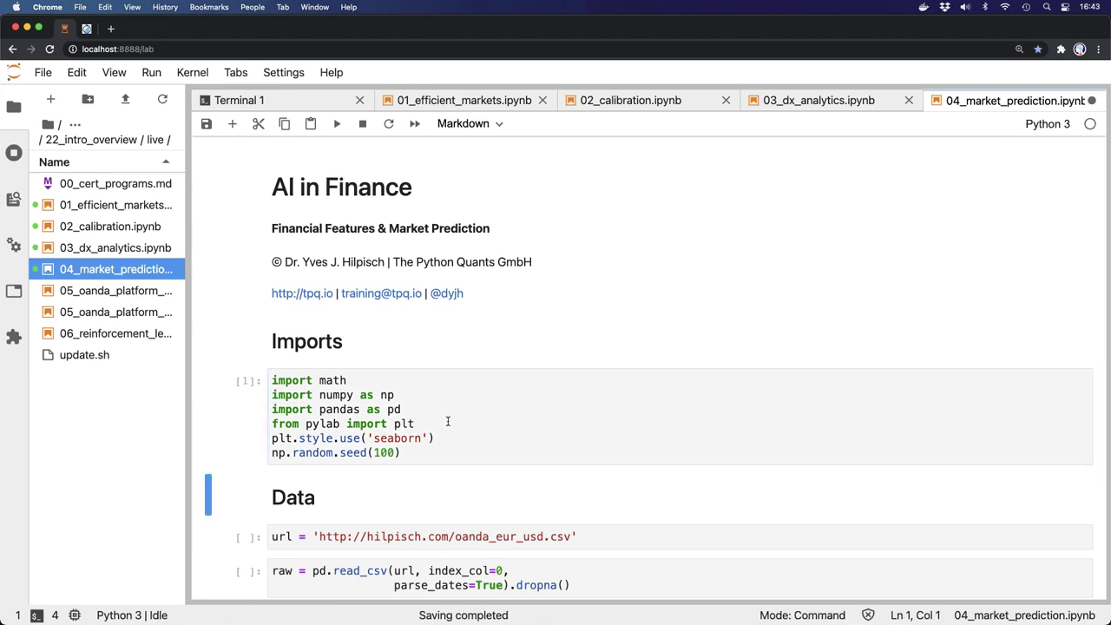
# Run the Data cells that set the EUR/USD CSV url, read it into raw, and show raw.info()
pyautogui.scroll(-2, 448, 422)
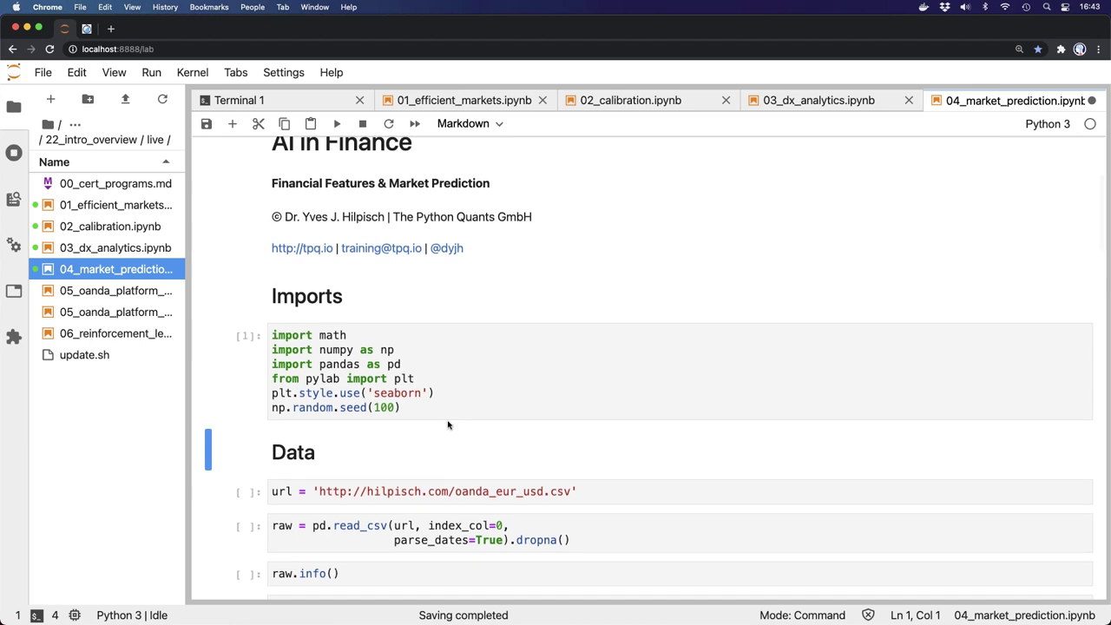
pyautogui.scroll(-6, 448, 425)
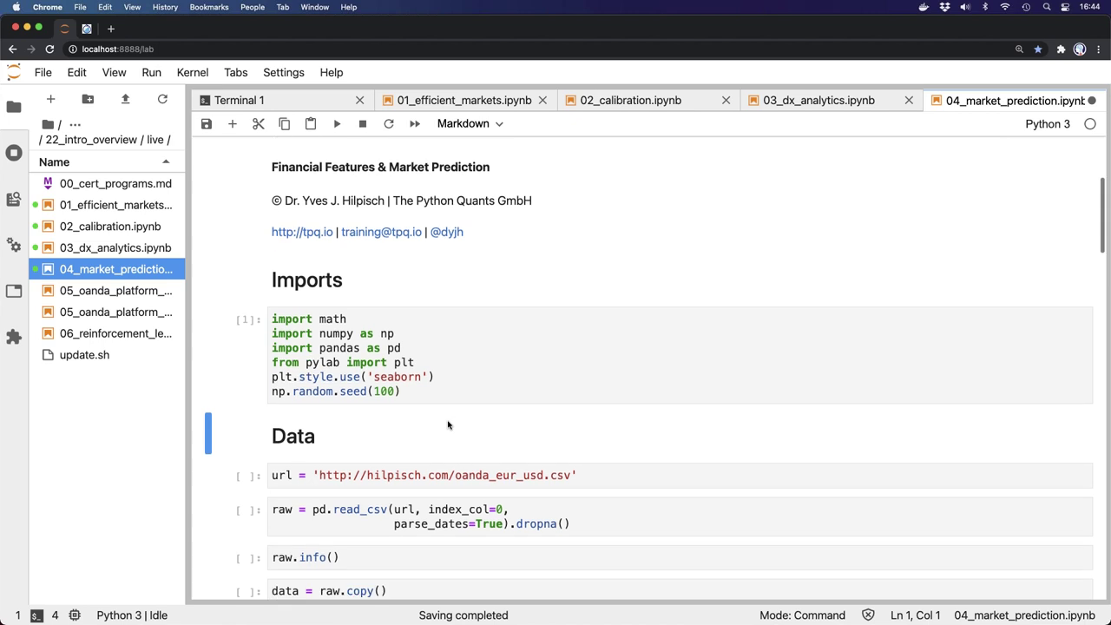
pyautogui.press('Down')
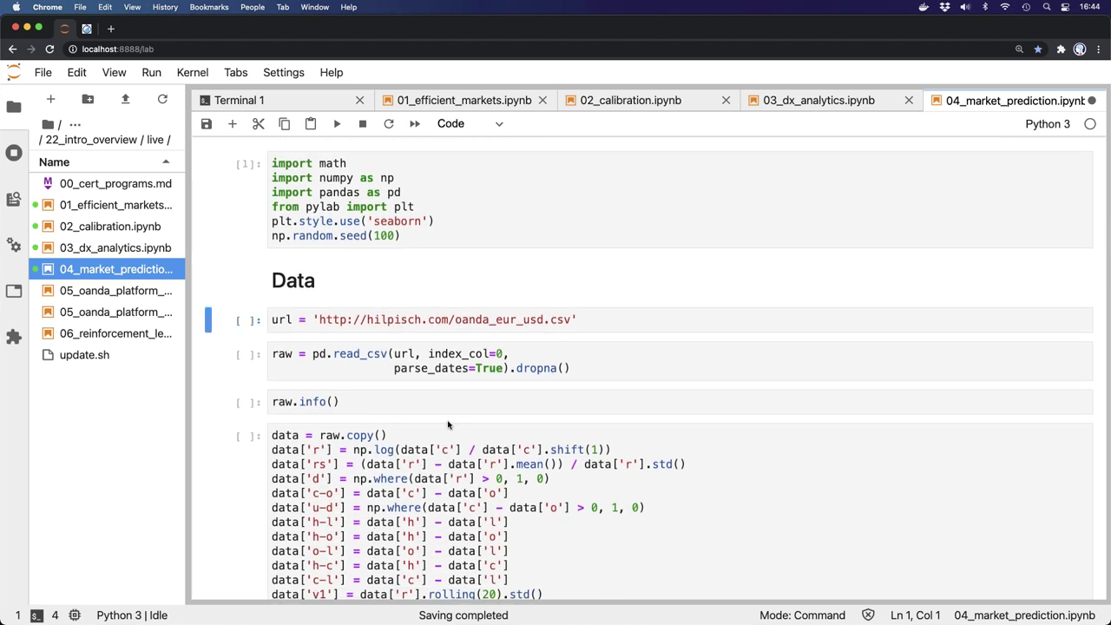
pyautogui.hotkey('shift', 'Return')
pyautogui.hotkey('shift', 'Return')
pyautogui.hotkey('shift', 'Return')
pyautogui.scroll(-3, 448, 424)
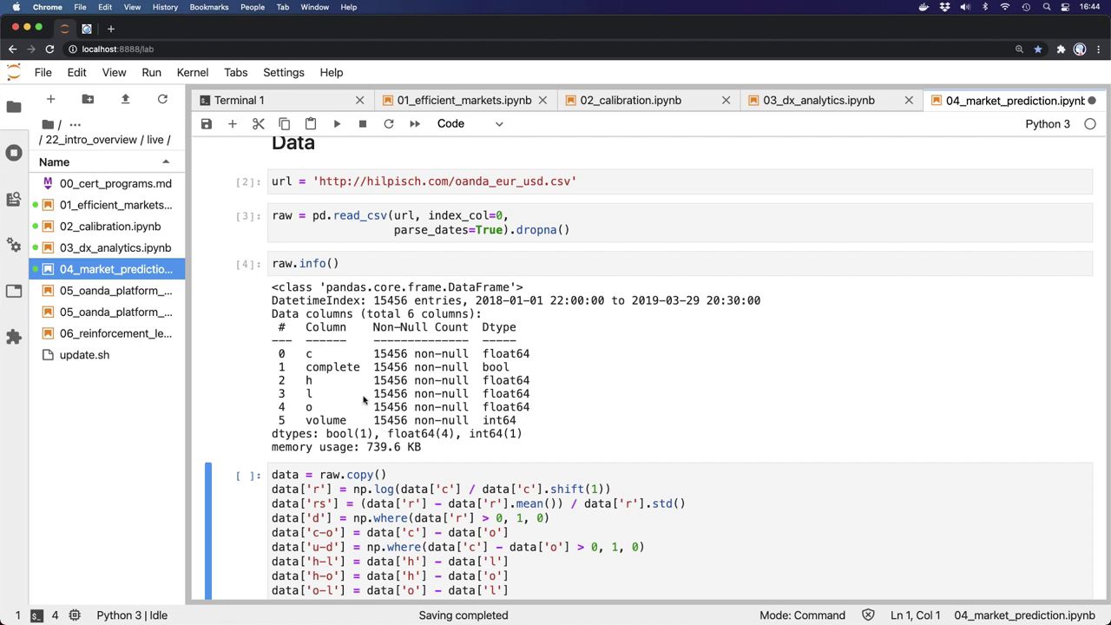
# Run the cell that copies raw to data and adds the return, direction, price-difference, volatility, SMA and momentum columns
pyautogui.scroll(-4, 362, 421)
pyautogui.scroll(-1, 360, 417)
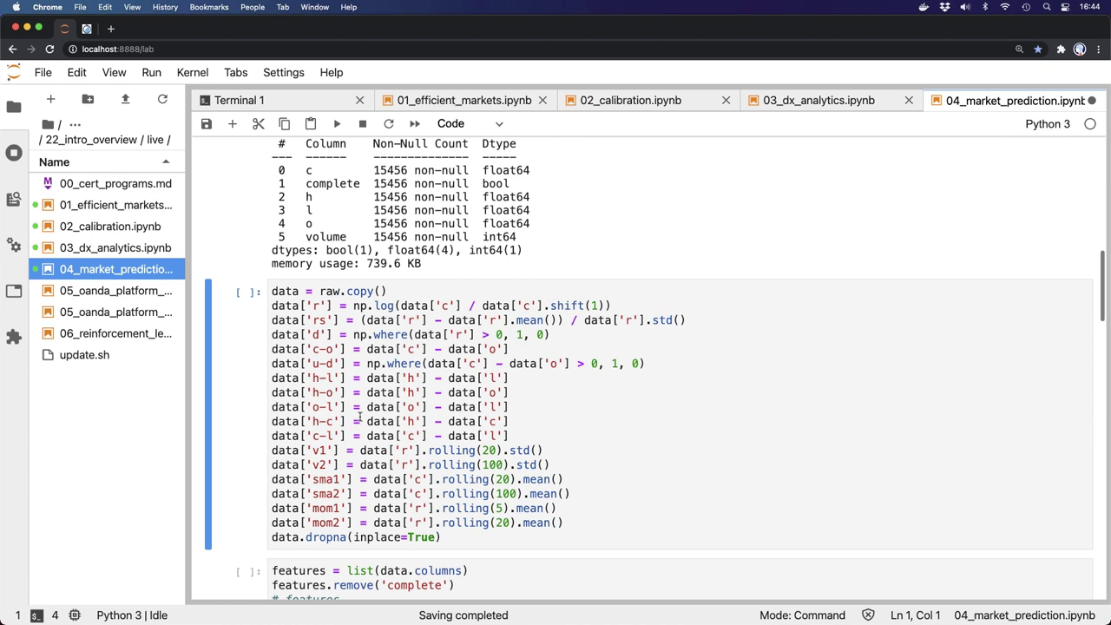
pyautogui.click(356, 385)
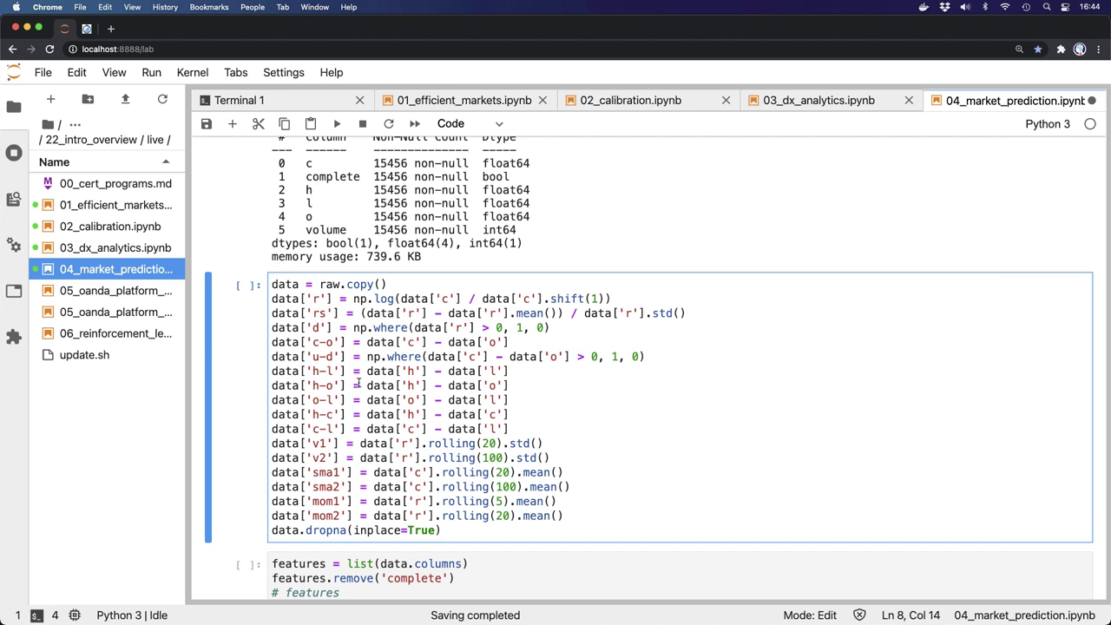
pyautogui.hotkey('shift', 'Return')
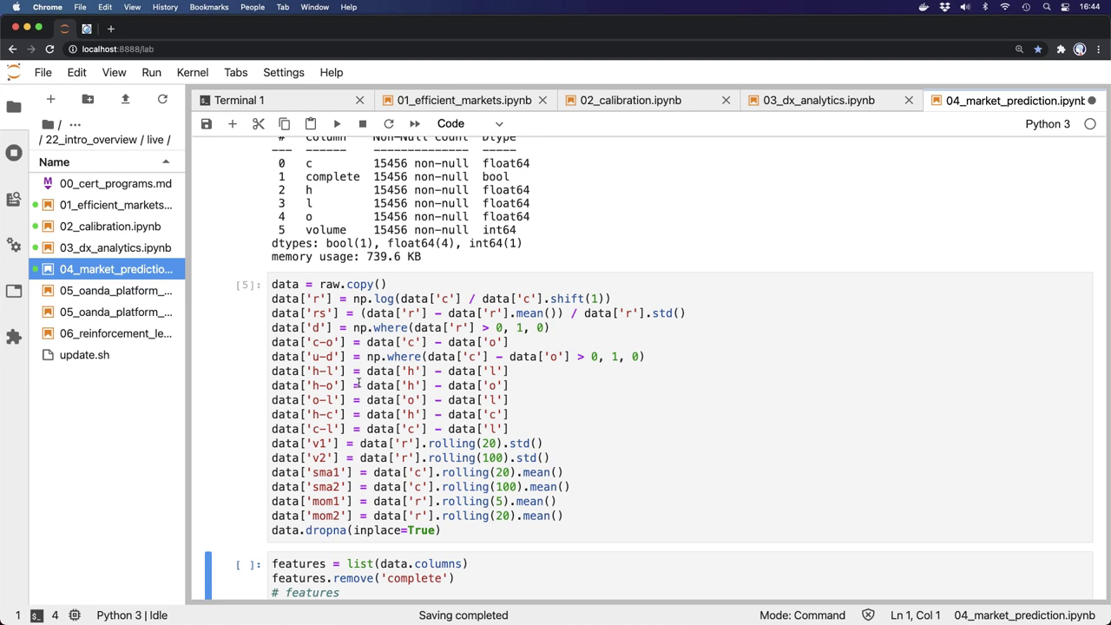
# Run the cells for the features list, data length, 0.6 split with 0.15 validation size, train/val/test sets and lags = 10
pyautogui.scroll(-10, 358, 382)
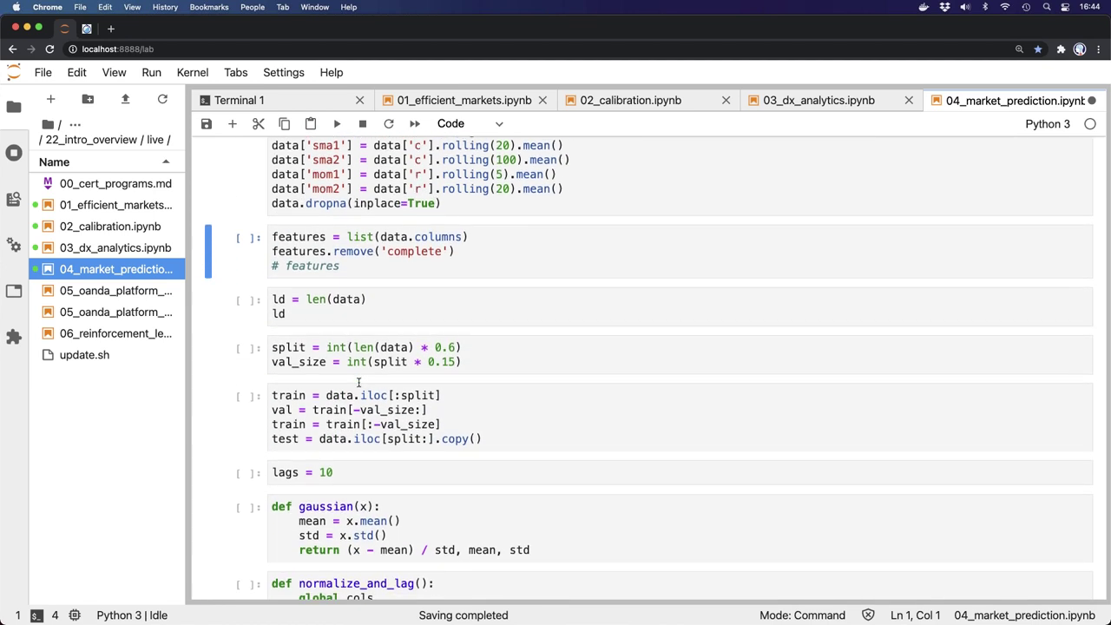
pyautogui.hotkey('shift', 'Return')
pyautogui.hotkey('shift', 'Return')
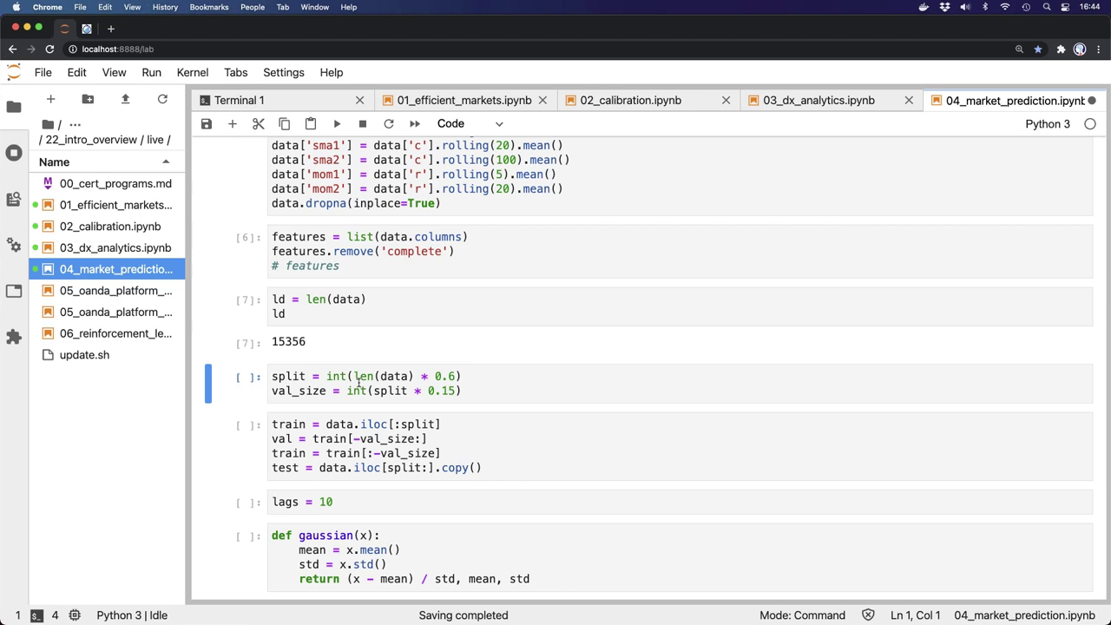
pyautogui.hotkey('shift', 'Return')
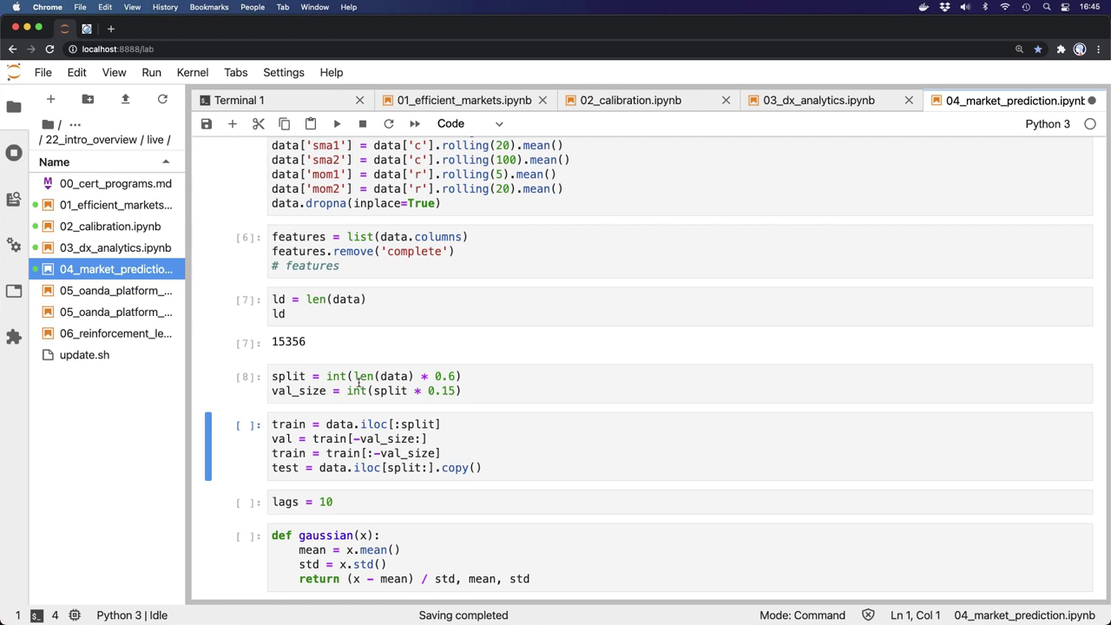
pyautogui.hotkey('shift', 'Return')
pyautogui.hotkey('shift', 'Return')
# Run the gaussian and normalize_and_lag function definitions, call normalize_and_lag(), and evaluate len(cols)
pyautogui.scroll(-8, 359, 383)
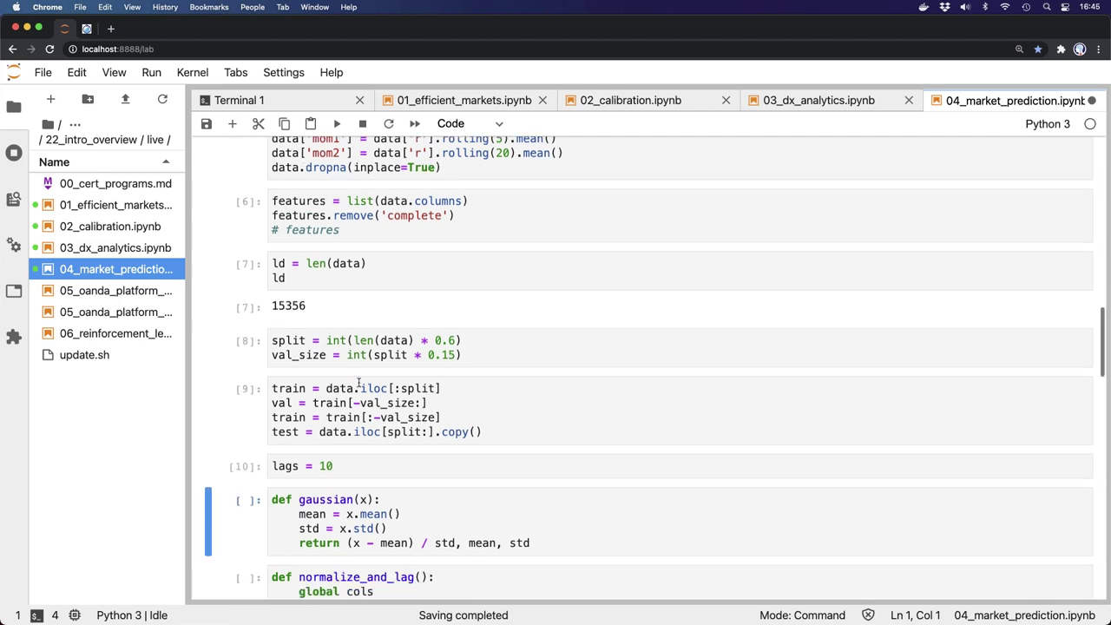
pyautogui.hotkey('shift', 'Return')
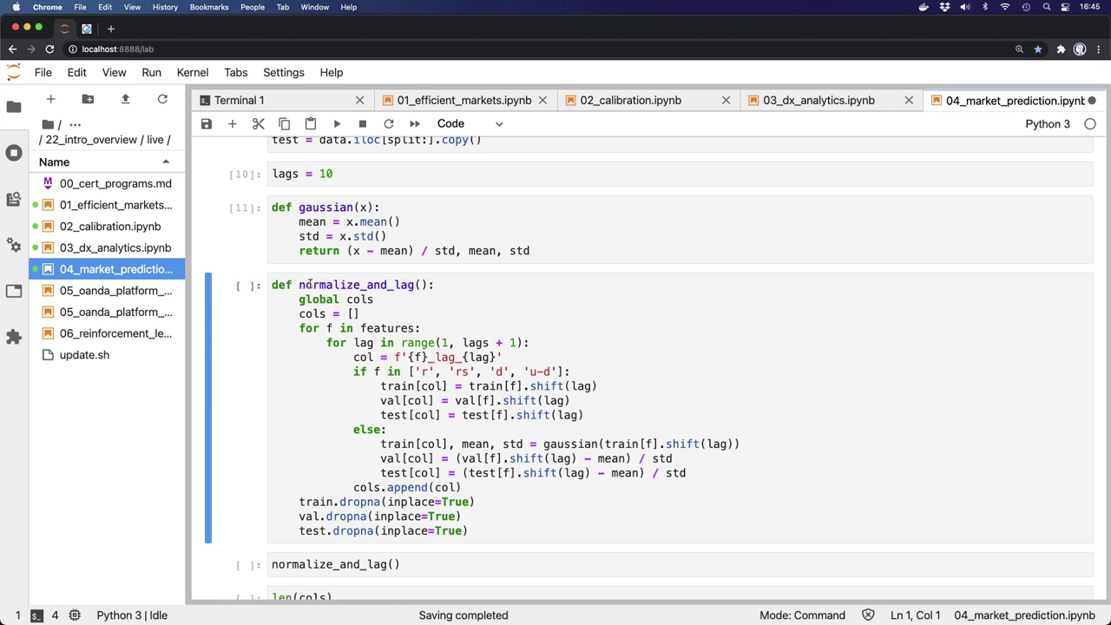
pyautogui.hotkey('shift', 'Return')
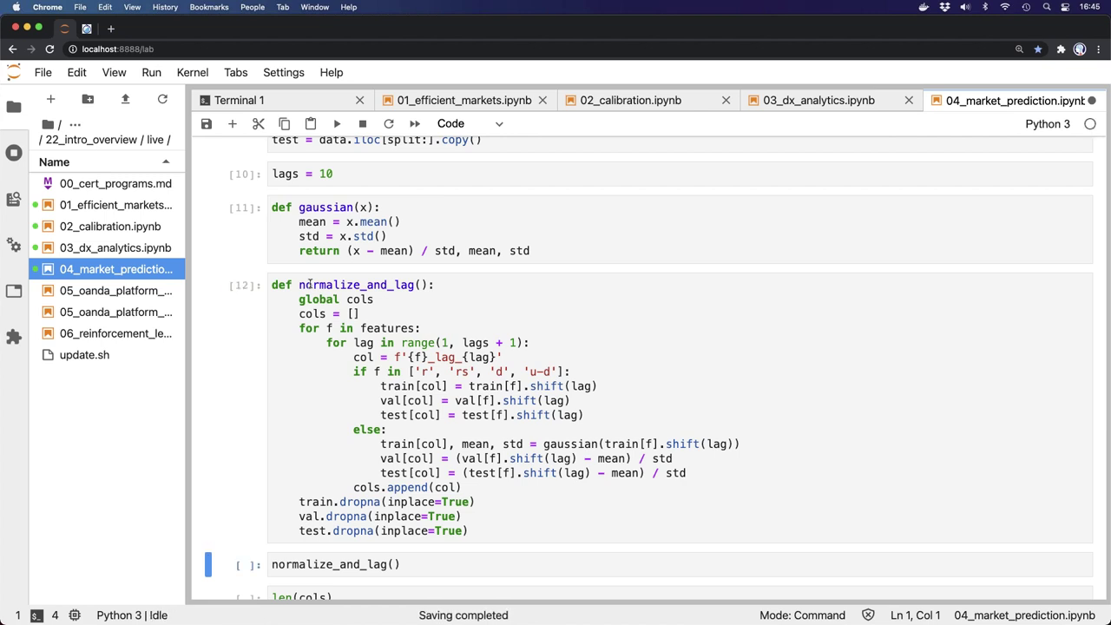
pyautogui.scroll(-5, 309, 284)
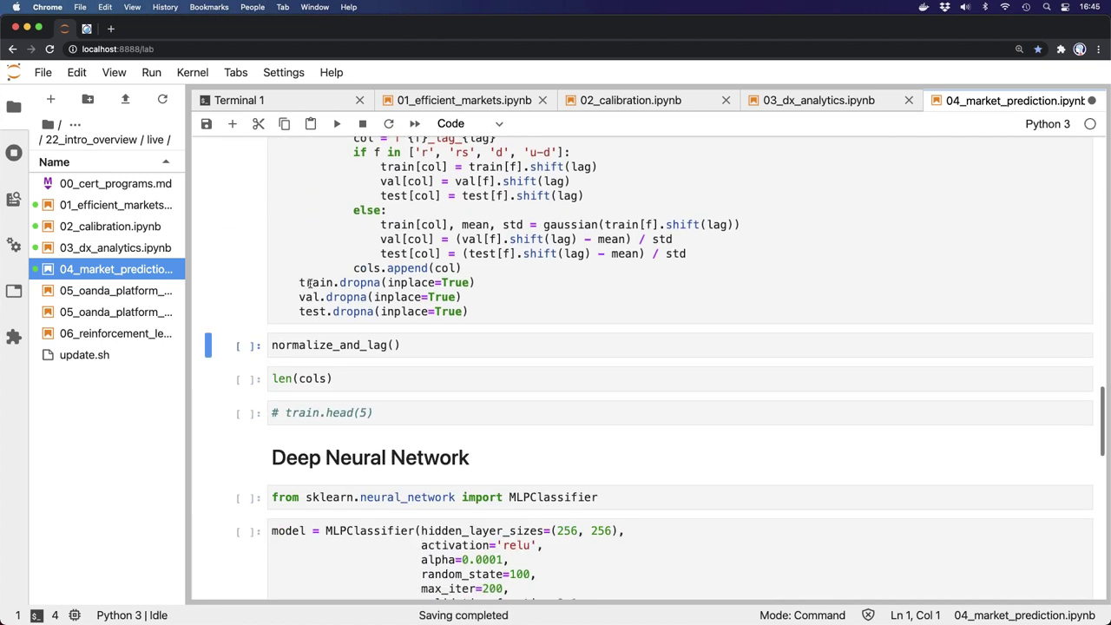
pyautogui.hotkey('shift', 'Return')
pyautogui.hotkey('shift', 'Return')
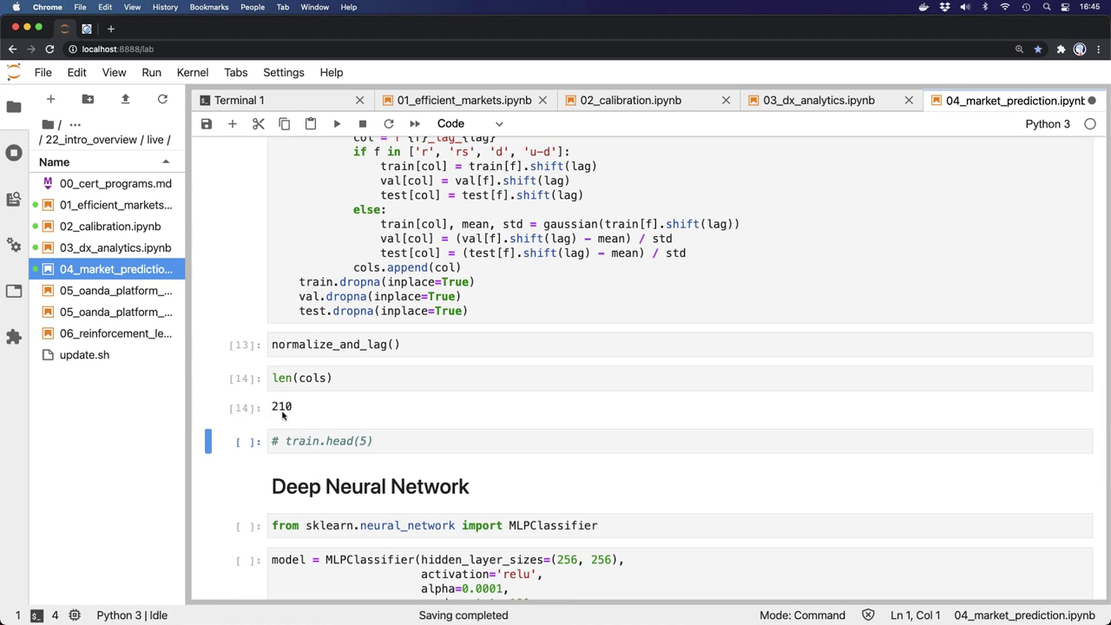
# Uncomment and run train.head(5), and look across the columns of the resulting table
pyautogui.scroll(-5, 283, 415)
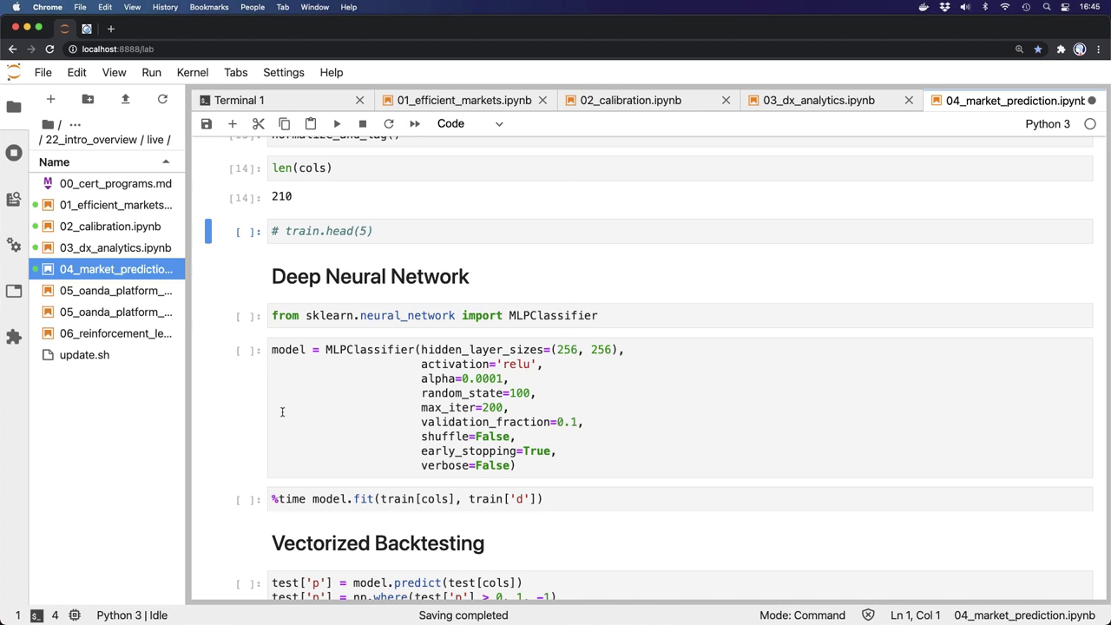
pyautogui.click(284, 231)
pyautogui.press('BackSpace')
pyautogui.press('BackSpace')
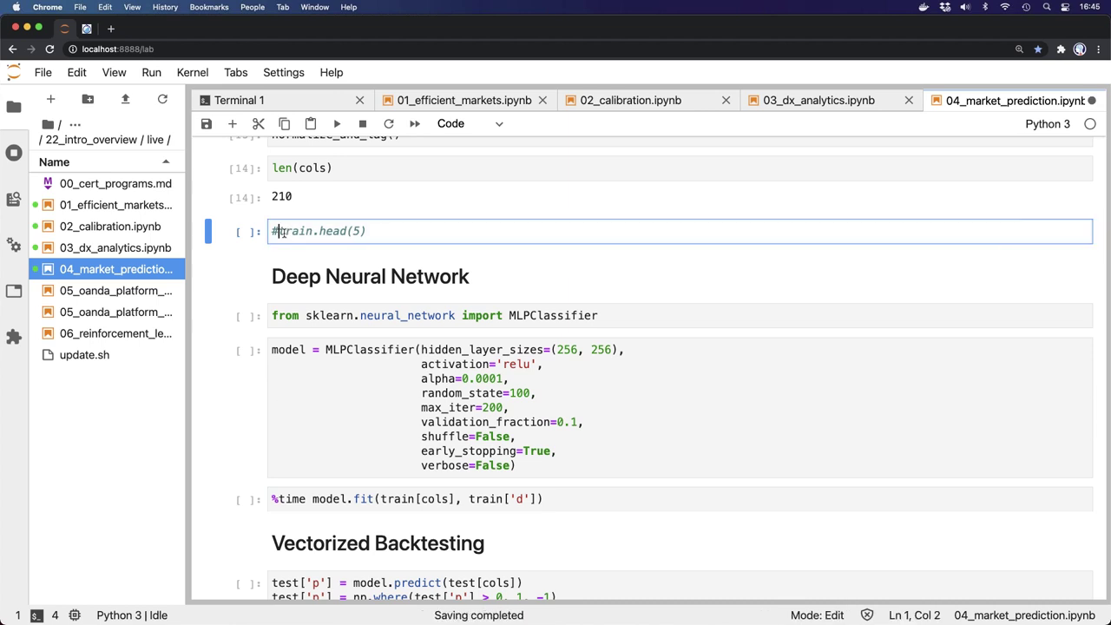
pyautogui.hotkey('shift', 'Return')
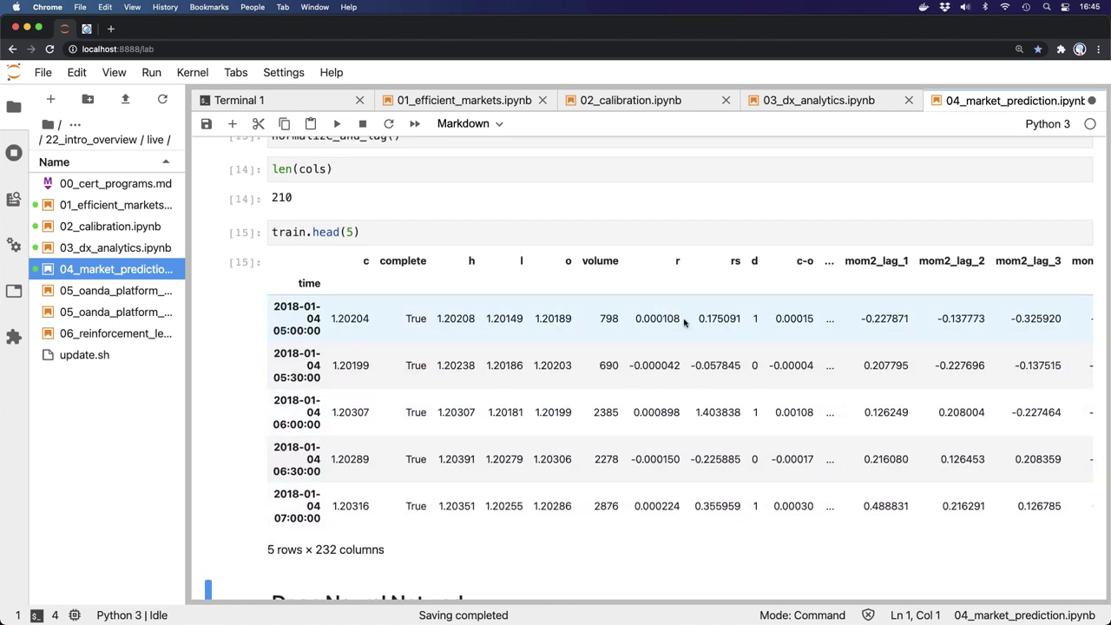
pyautogui.hscroll(2, 693, 357)
pyautogui.hscroll(10, 694, 357)
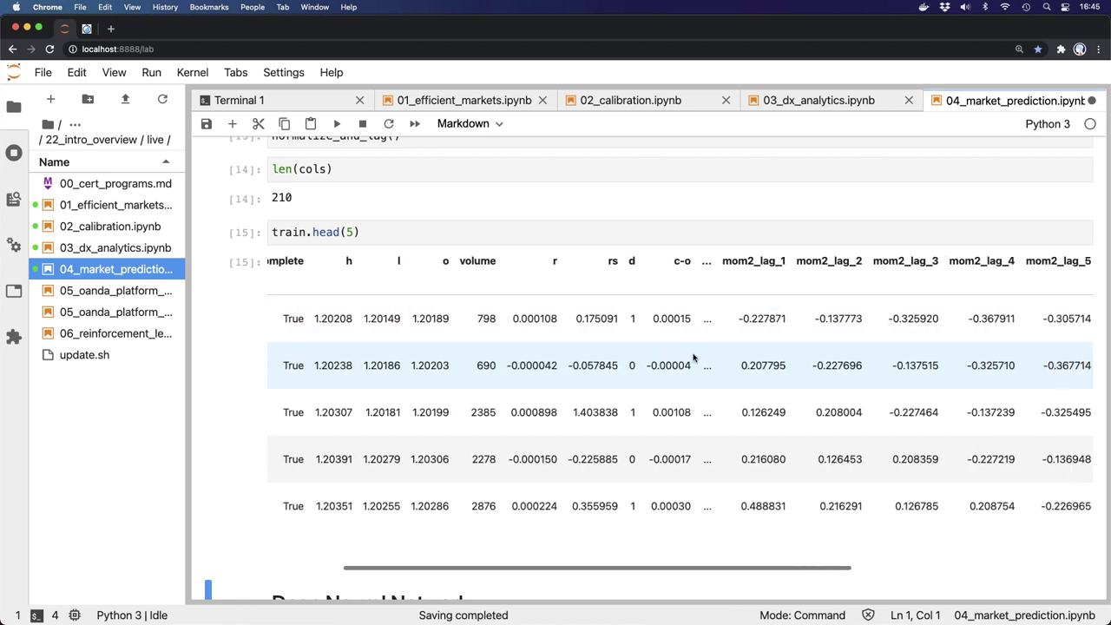
pyautogui.hscroll(7, 694, 357)
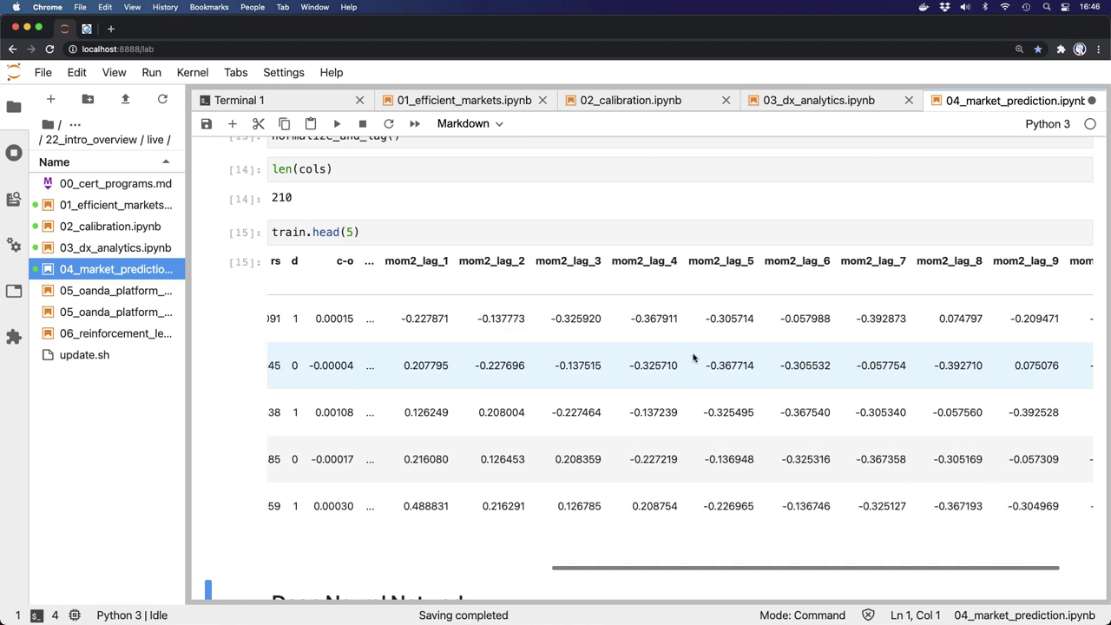
pyautogui.hscroll(-8, 694, 357)
pyautogui.hscroll(-12, 694, 356)
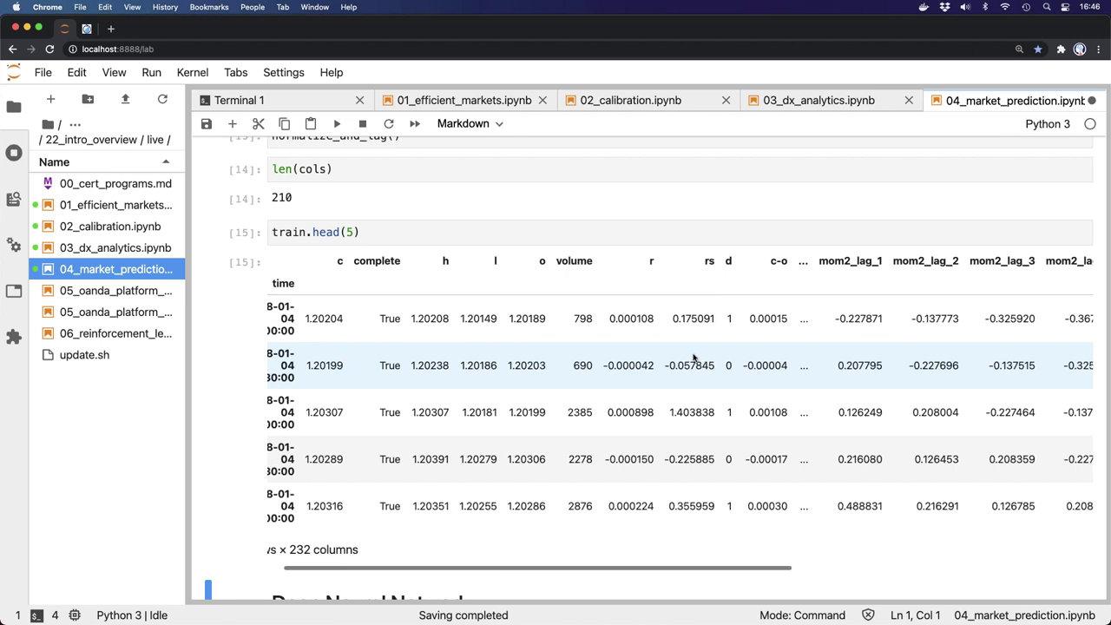
# Comment out the train.head(5) line again and rerun its cell
pyautogui.click(270, 233)
pyautogui.write('#')
pyautogui.hotkey('shift', 'Return')
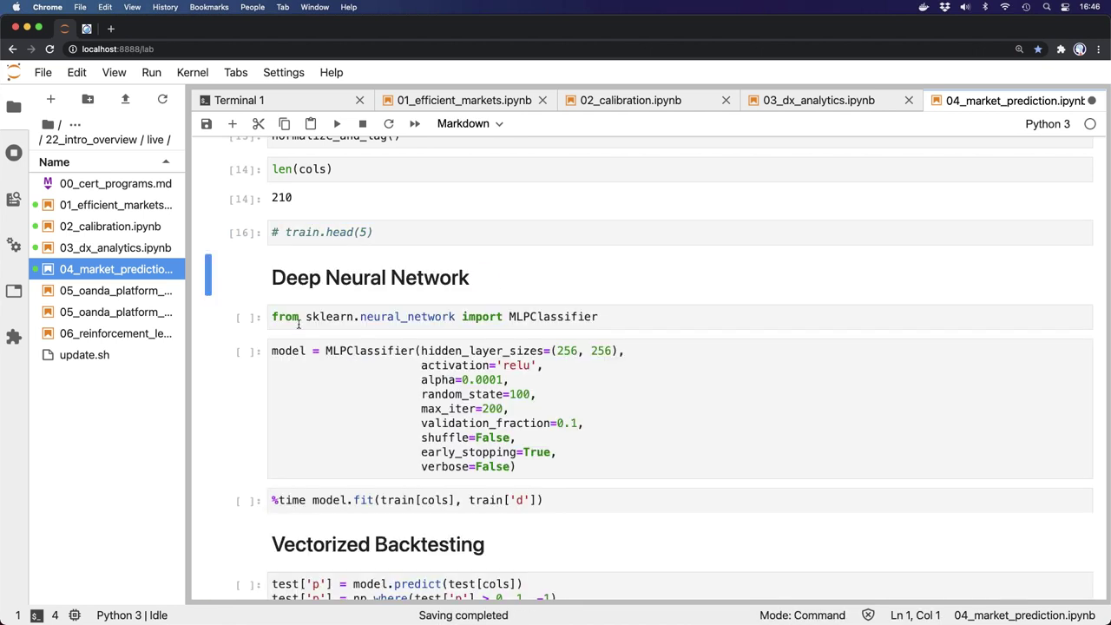
# Run the Deep Neural Network cells that import MLPClassifier, create the model with hidden layers (256, 256), and fit it on train
pyautogui.click(299, 321)
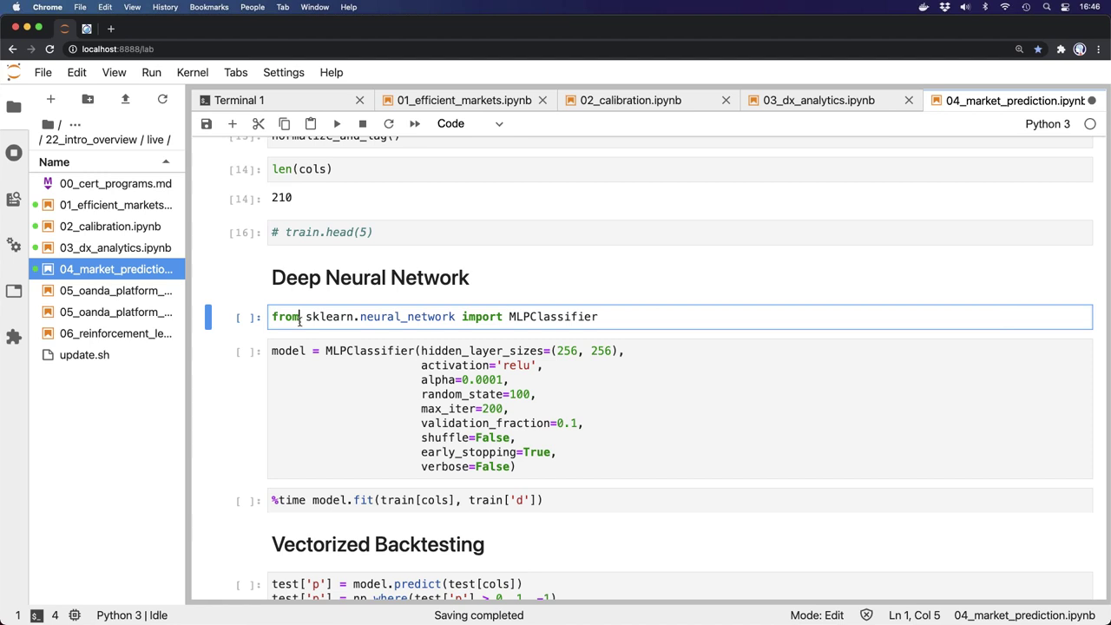
pyautogui.hotkey('shift', 'Return')
pyautogui.hotkey('shift', 'Return')
pyautogui.hotkey('shift', 'Return')
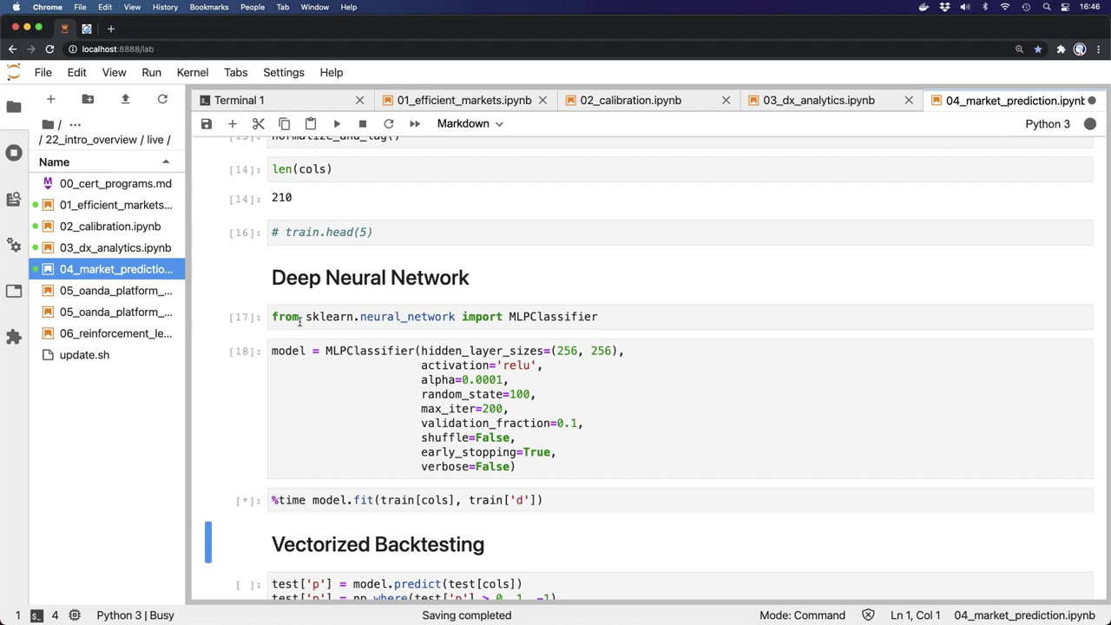
# Run the Vectorized Backtesting cells of the market prediction notebook, from the test['p'] prediction through the cumulative r and s plot
pyautogui.scroll(-3, 300, 321)
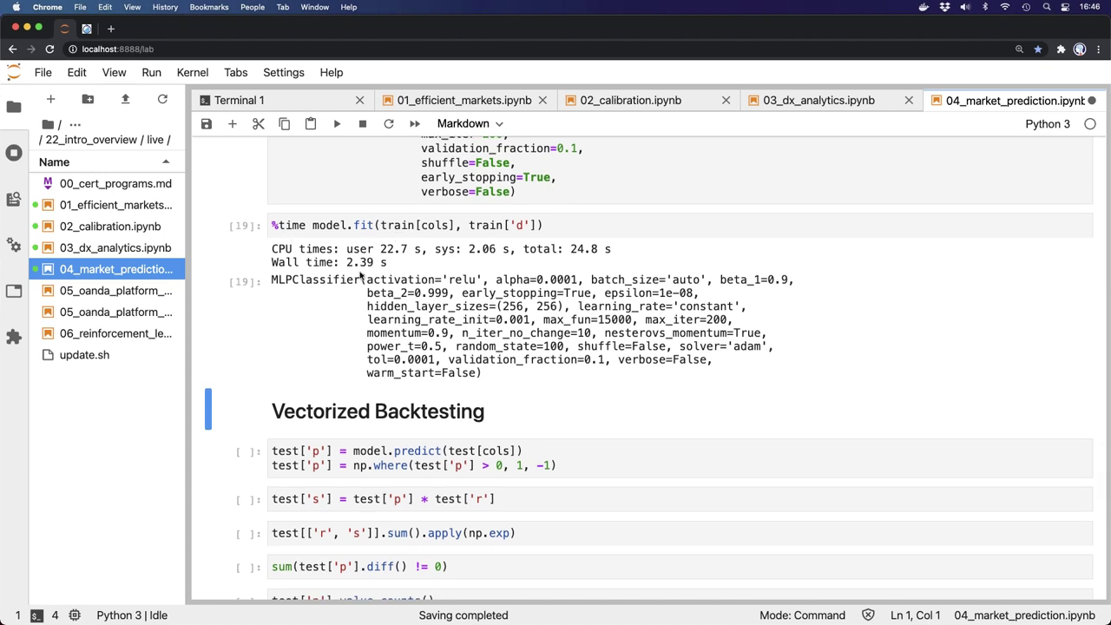
pyautogui.hotkey('shift', 'Return')
pyautogui.hotkey('shift', 'Return')
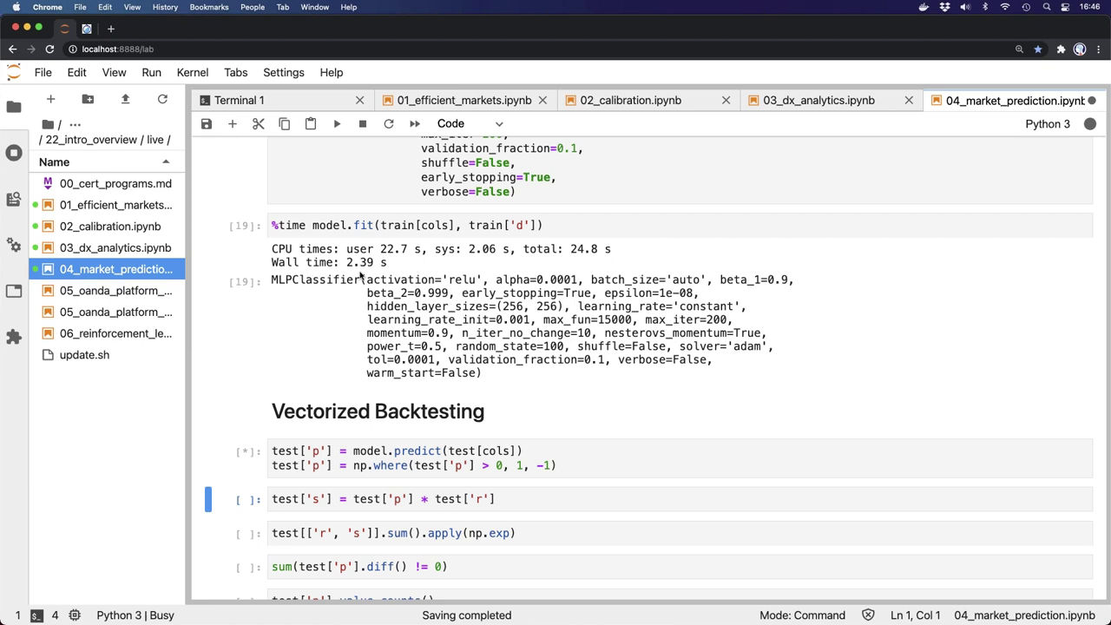
pyautogui.hotkey('shift', 'Return')
pyautogui.hotkey('shift', 'Return')
pyautogui.hotkey('shift', 'Return')
pyautogui.hotkey('shift', 'Return')
pyautogui.hotkey('shift', 'Return')
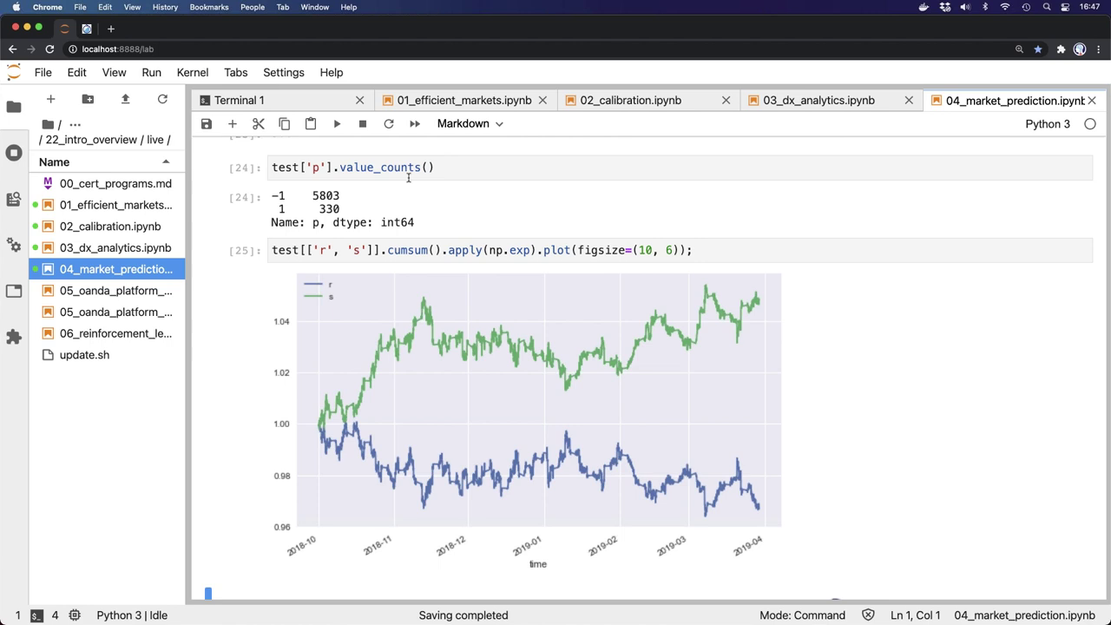
# Open 05_oanda_platform_a.ipynb and run its imports, the tpqoa API connection and the api.get_instruments()[:4] cell
pyautogui.doubleClick(137, 291)
pyautogui.scroll(-5, 404, 363)
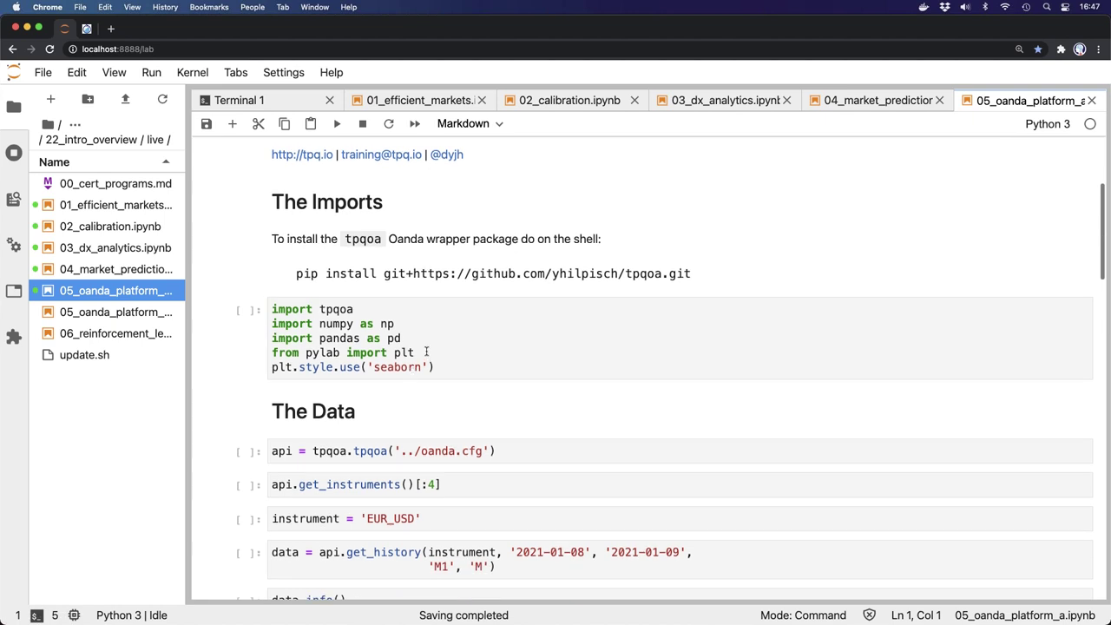
pyautogui.click(426, 352)
pyautogui.hotkey('shift', 'Return')
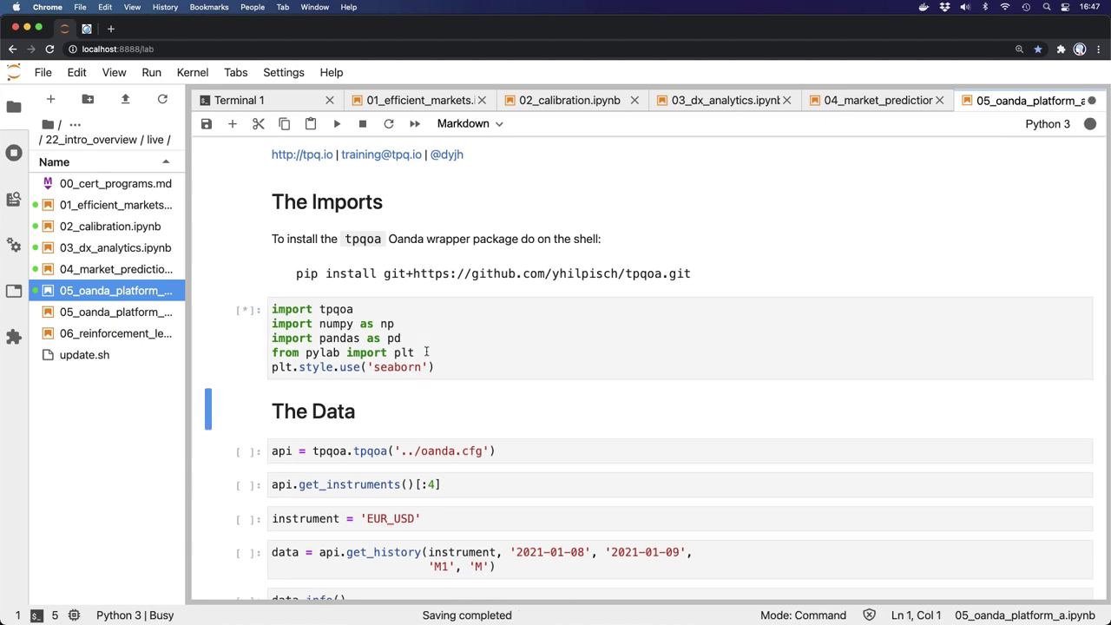
pyautogui.hotkey('shift', 'Return')
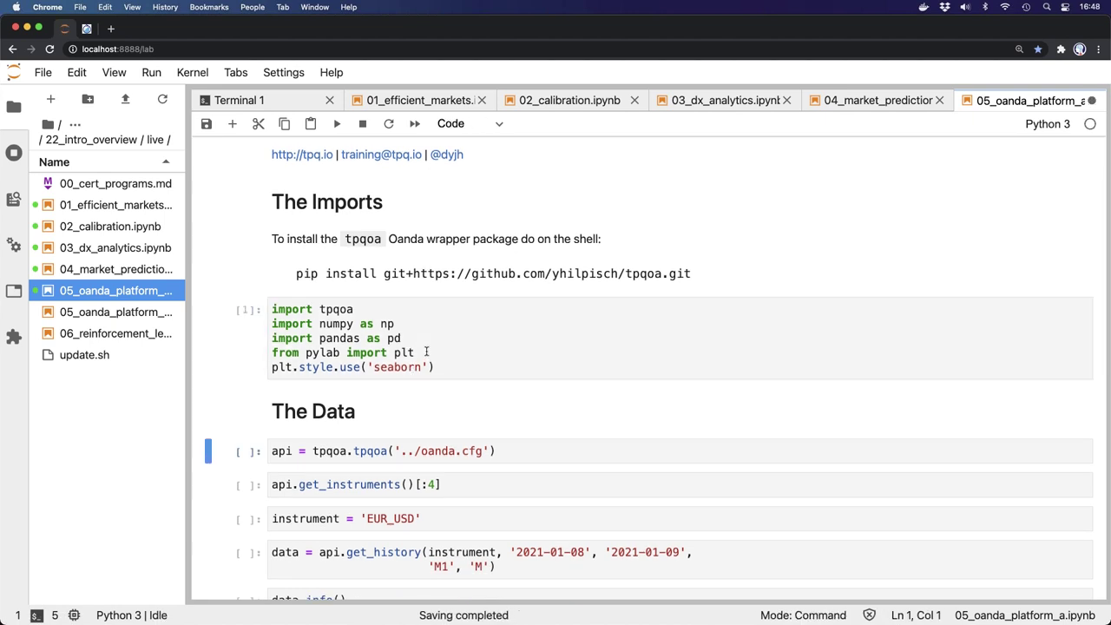
pyautogui.hotkey('shift', 'Return')
pyautogui.hotkey('shift', 'Return')
pyautogui.scroll(-5, 426, 350)
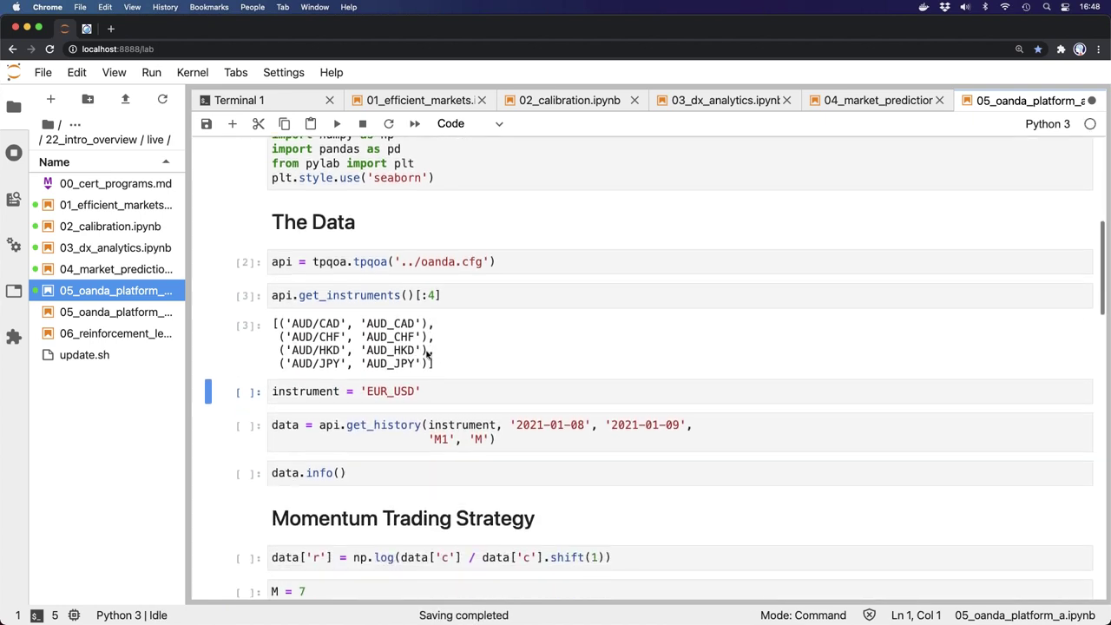
# Change the slice in the api.get_instruments() cell to [:] and rerun it
pyautogui.click(438, 295)
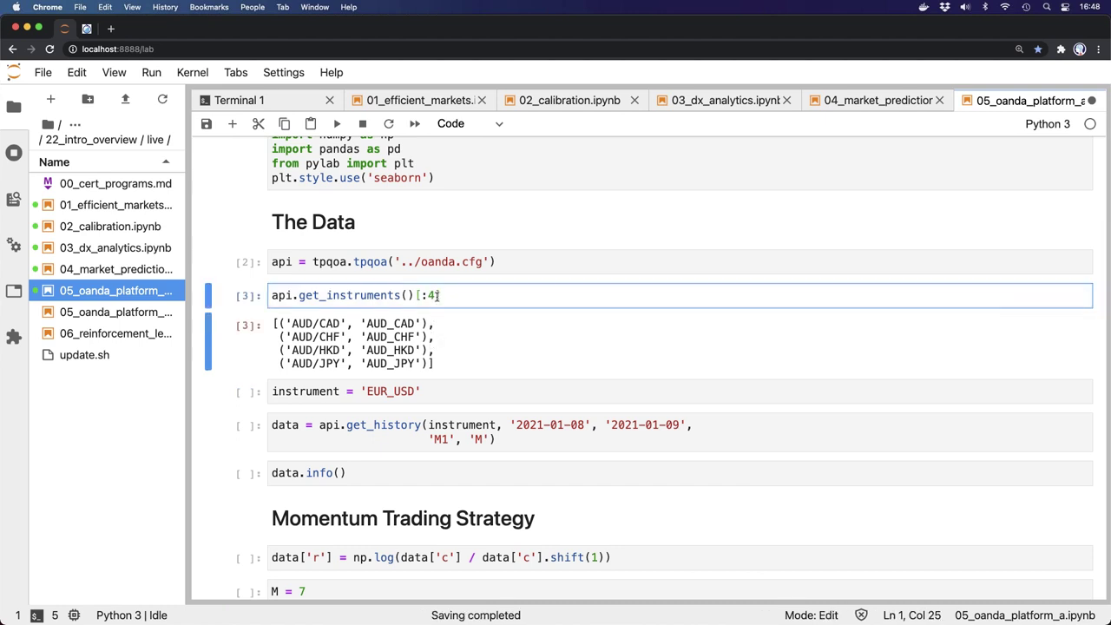
pyautogui.press('BackSpace')
pyautogui.hotkey('shift', 'Return')
# Look through the full list of Oanda instruments, including the currency pairs, commodities, indices and bonds
pyautogui.scroll(-4, 438, 299)
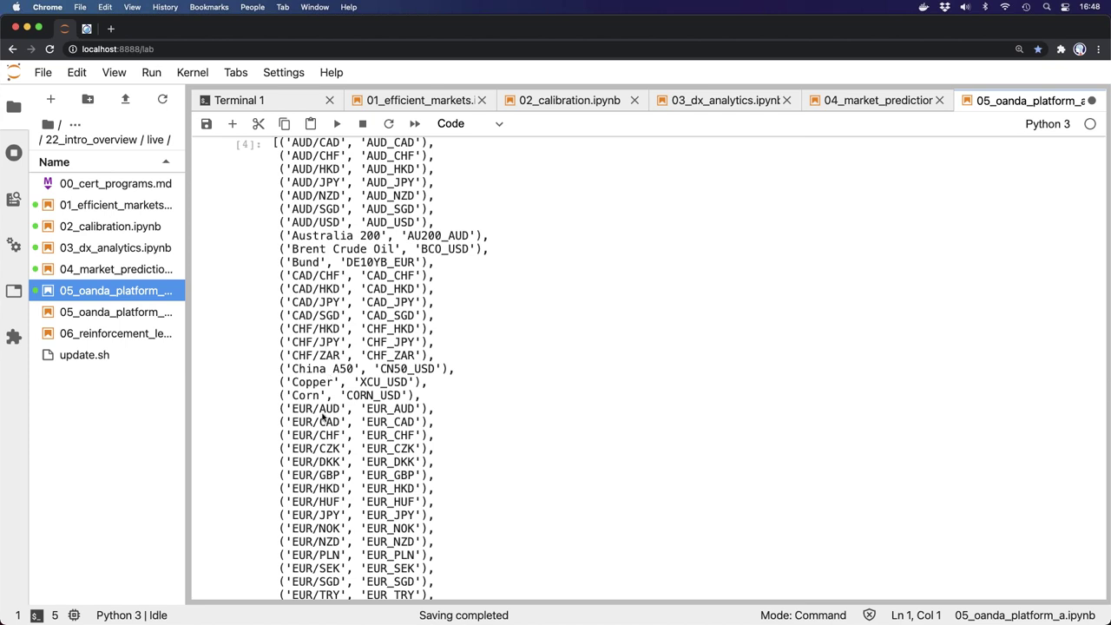
pyautogui.scroll(-10, 323, 418)
pyautogui.scroll(-1, 322, 417)
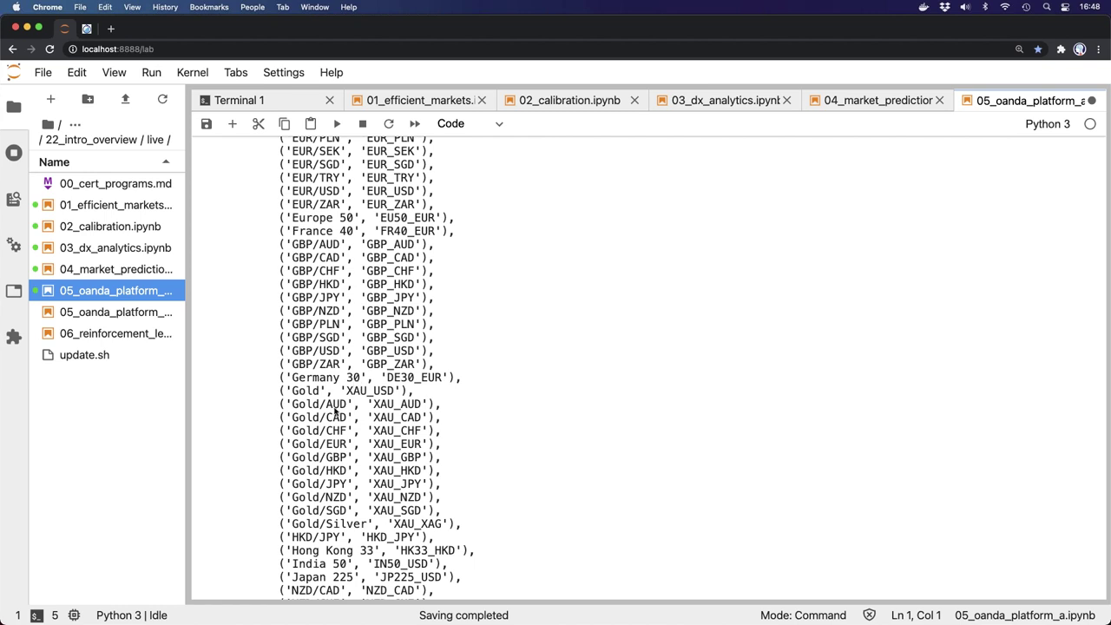
pyautogui.scroll(-14, 335, 410)
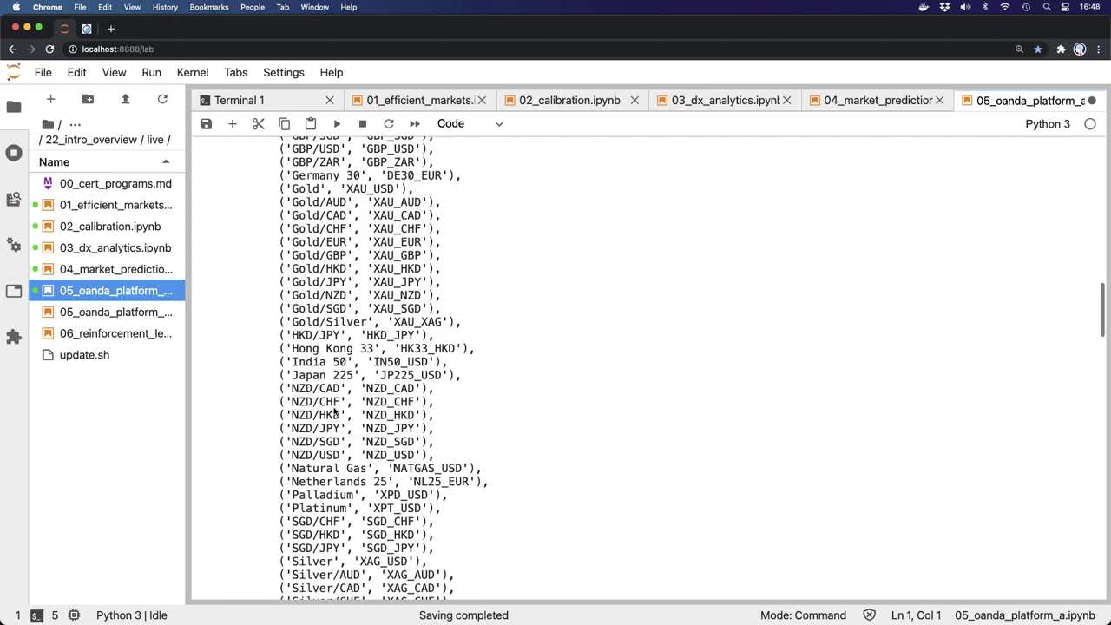
pyautogui.scroll(-5, 334, 410)
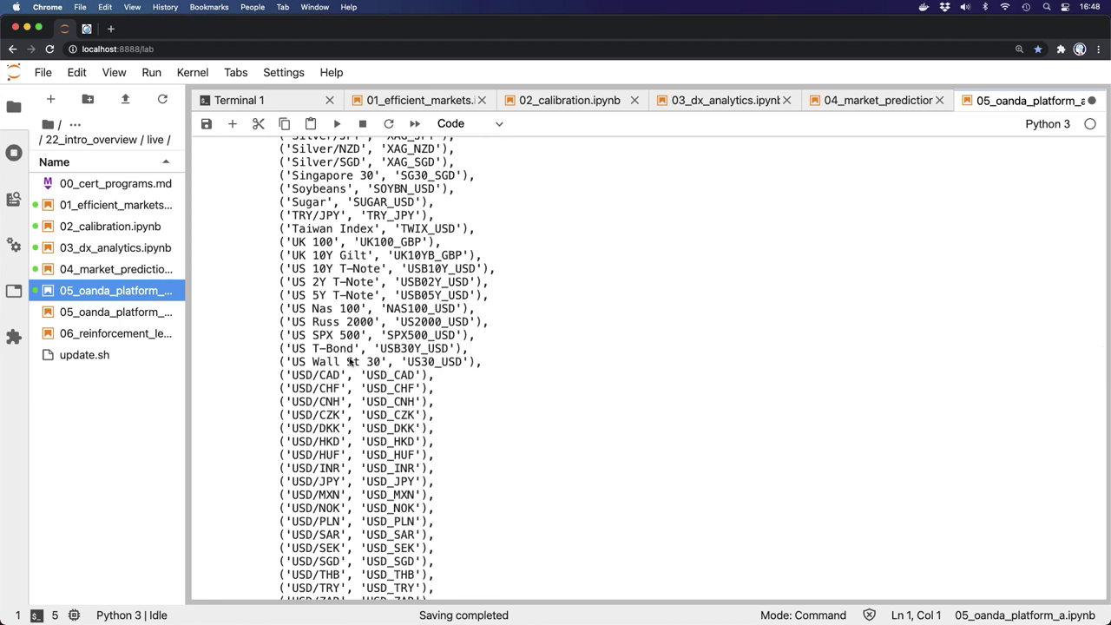
pyautogui.scroll(-7, 344, 395)
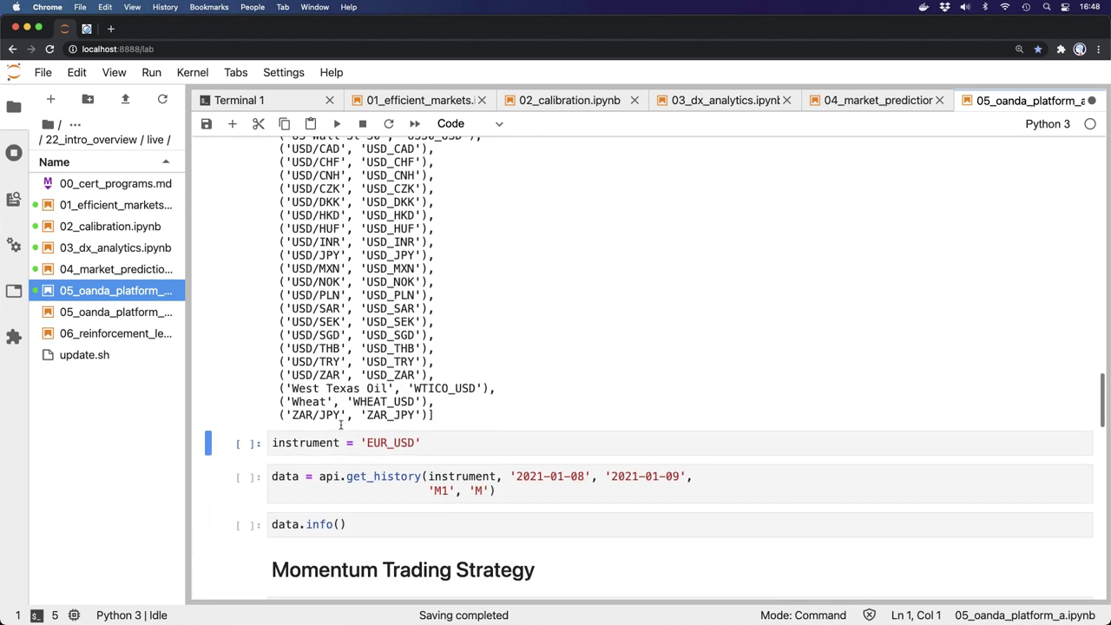
pyautogui.scroll(10, 341, 428)
pyautogui.scroll(15, 341, 428)
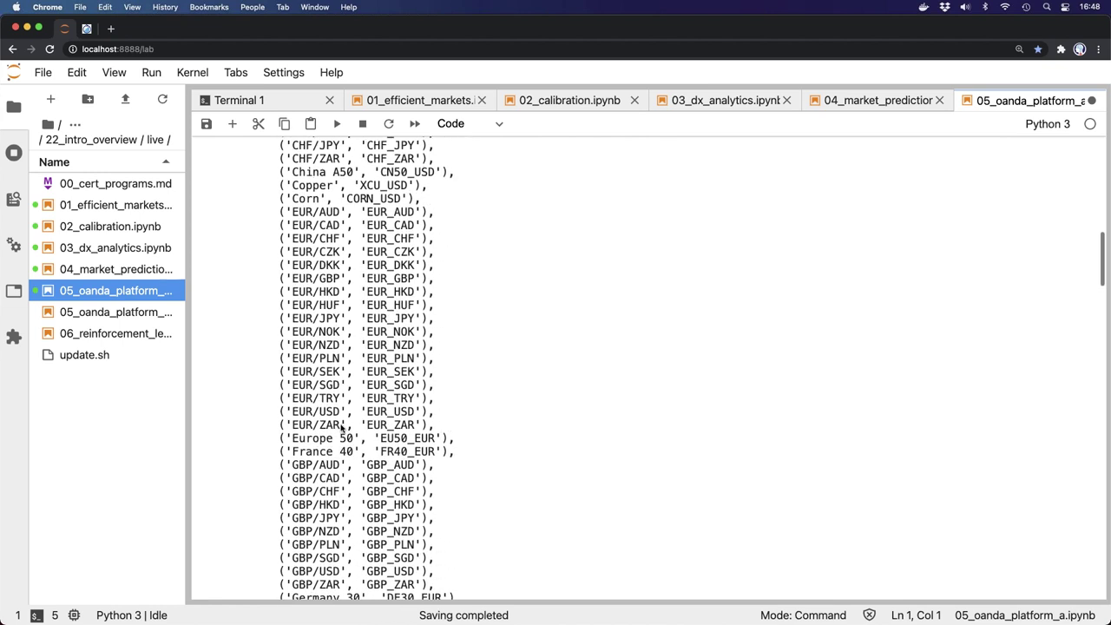
pyautogui.scroll(1, 341, 424)
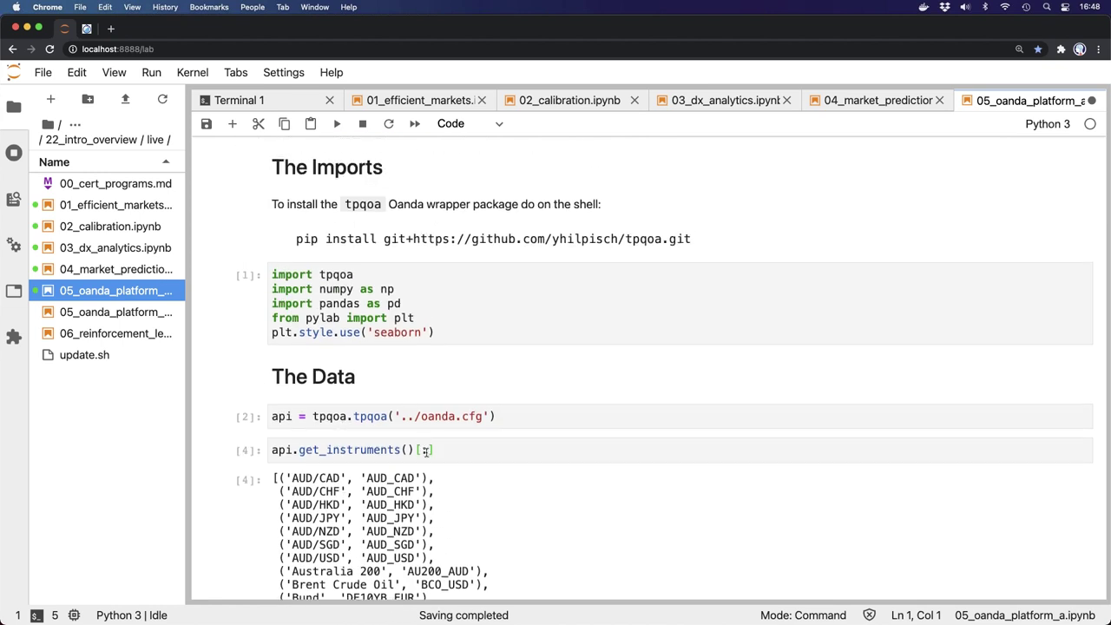
# Set the api.get_instruments() slice back to [:4] and rerun the cell
pyautogui.click(427, 450)
pyautogui.write('4')
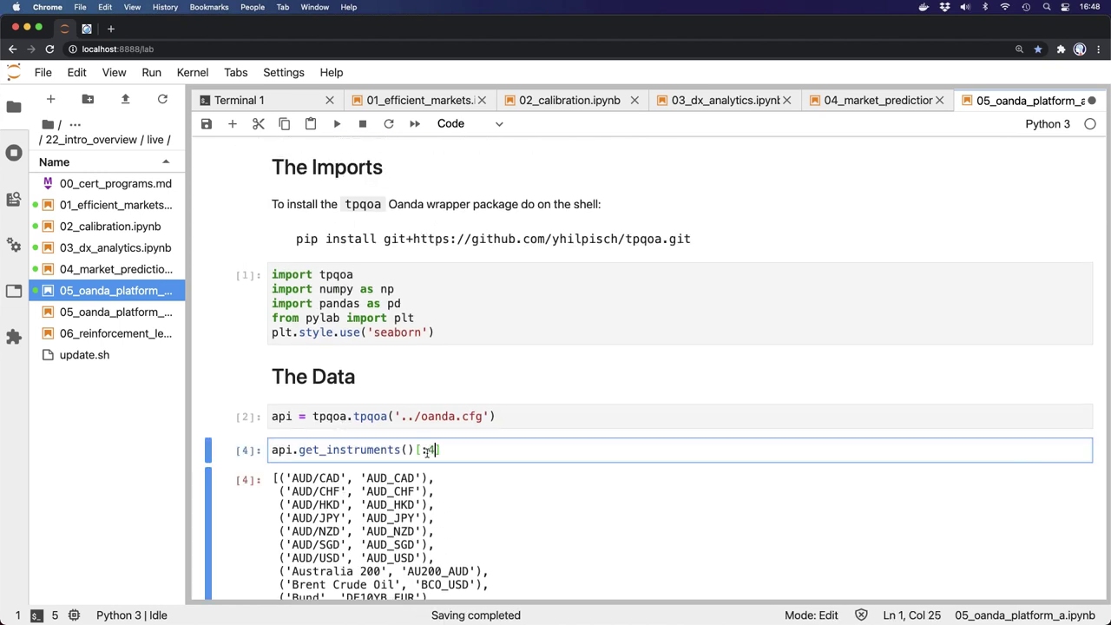
pyautogui.hotkey('shift', 'Return')
# Run the cells that set the instrument to EUR_USD, retrieve its one-minute history for 2021-01-08 to 2021-01-09, and call data.info()
pyautogui.scroll(-5, 427, 453)
pyautogui.scroll(-1, 427, 452)
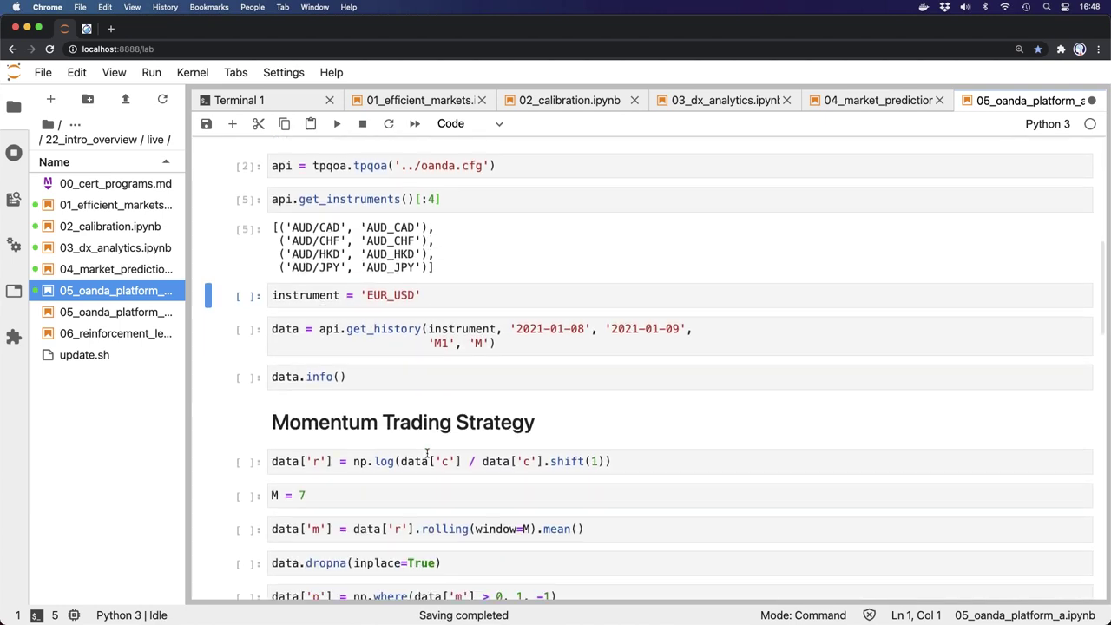
pyautogui.hotkey('shift', 'Return')
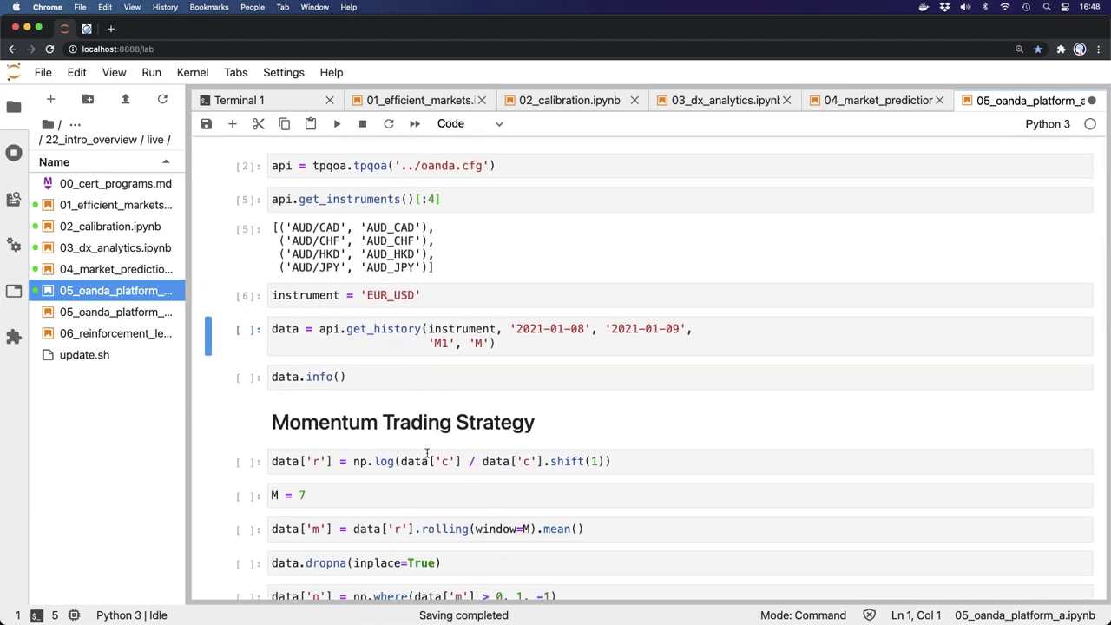
pyautogui.hotkey('shift', 'Return')
pyautogui.click(380, 377)
pyautogui.hotkey('shift', 'Return')
pyautogui.scroll(-3, 379, 377)
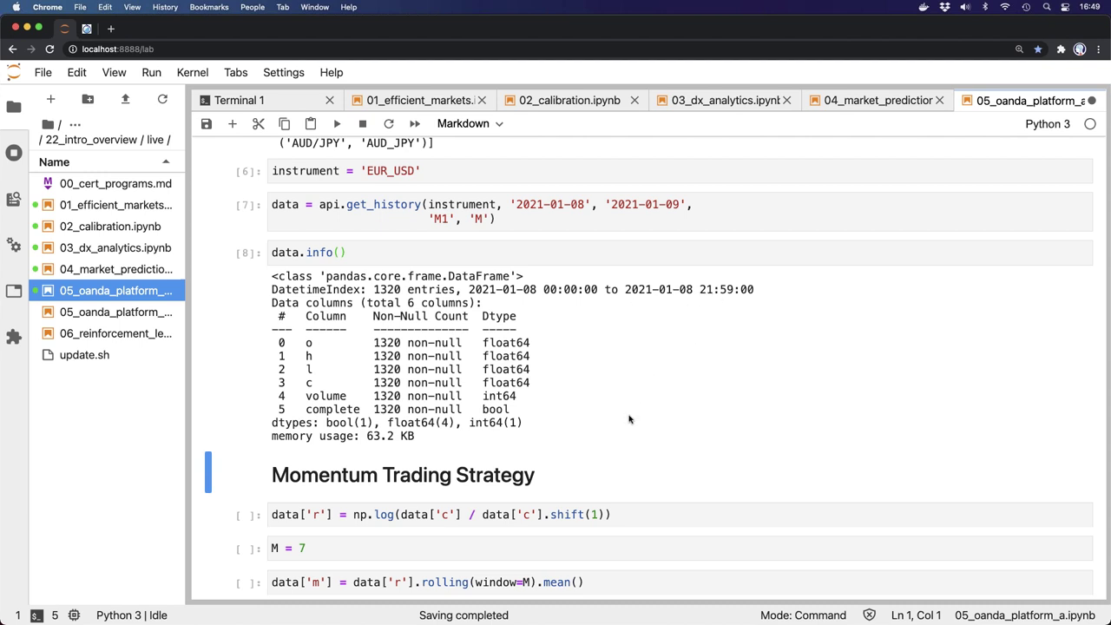
# Run the Momentum Trading Strategy cells for log returns, M = 7, the rolling mean, dropna and the data['p'] positions
pyautogui.scroll(-5, 629, 420)
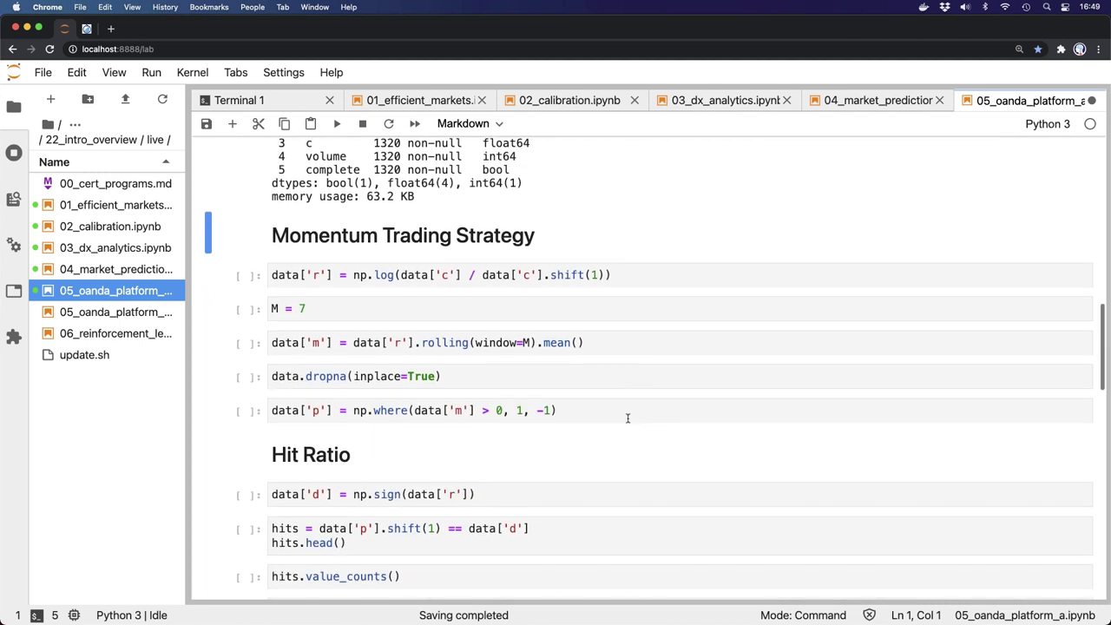
pyautogui.hotkey('shift', 'Return')
pyautogui.hotkey('shift', 'Return')
pyautogui.hotkey('shift', 'Return')
pyautogui.hotkey('shift', 'Return')
pyautogui.hotkey('shift', 'Return')
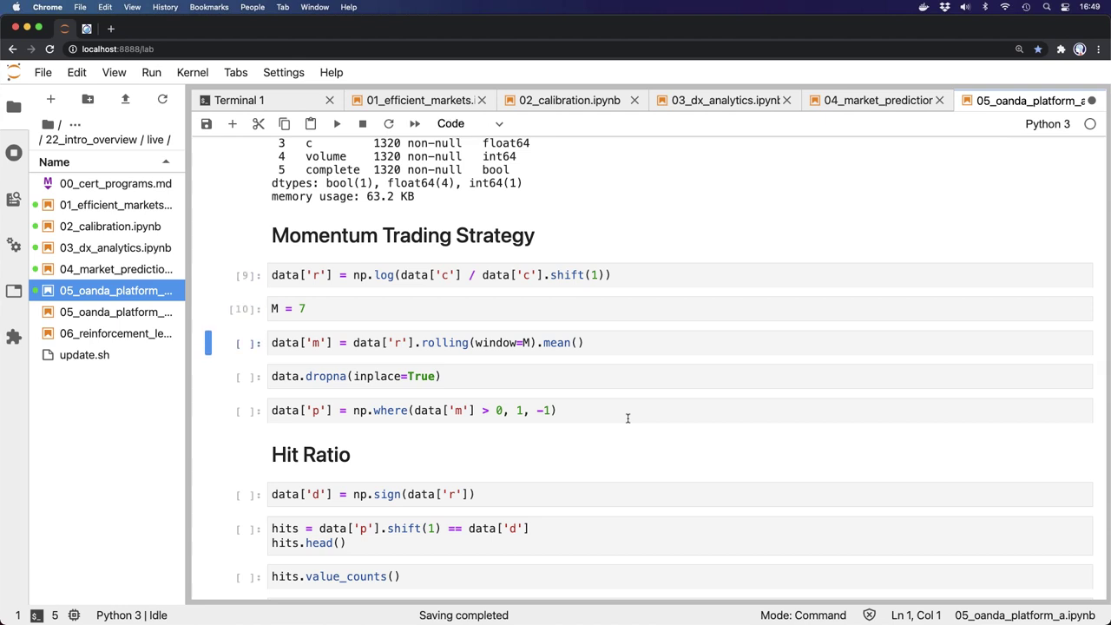
pyautogui.hotkey('shift', 'Return')
# Run the Hit Ratio cells that compute data['d'], hits, hits.value_counts() and the share of True values
pyautogui.hotkey('shift', 'Return')
pyautogui.hotkey('shift', 'Return')
pyautogui.scroll(-5, 628, 420)
pyautogui.hotkey('shift', 'Return')
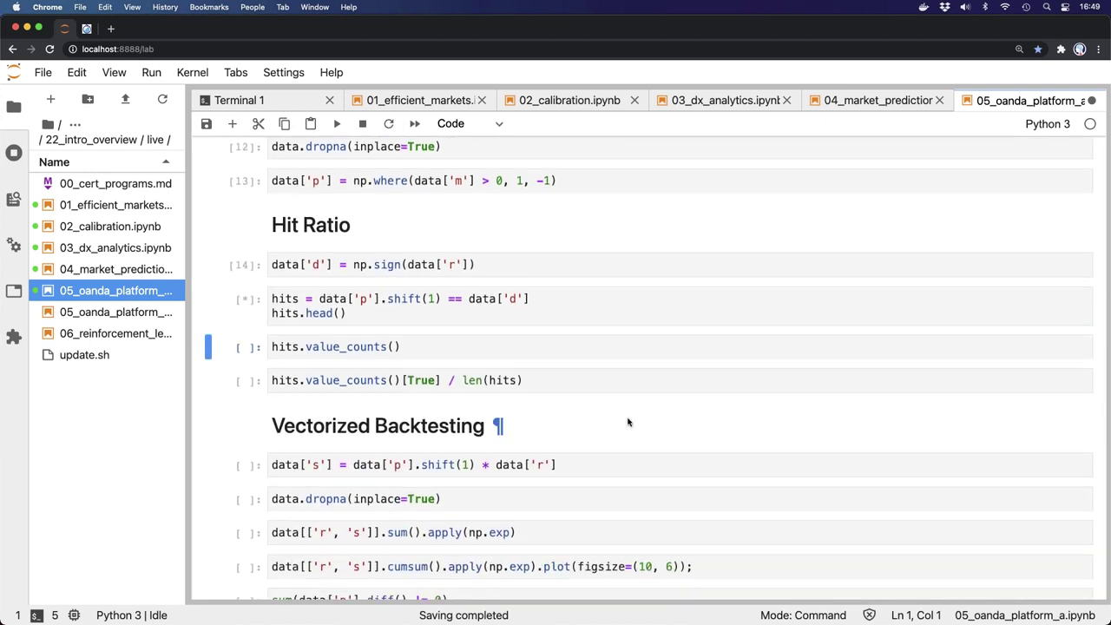
pyautogui.hotkey('shift', 'Return')
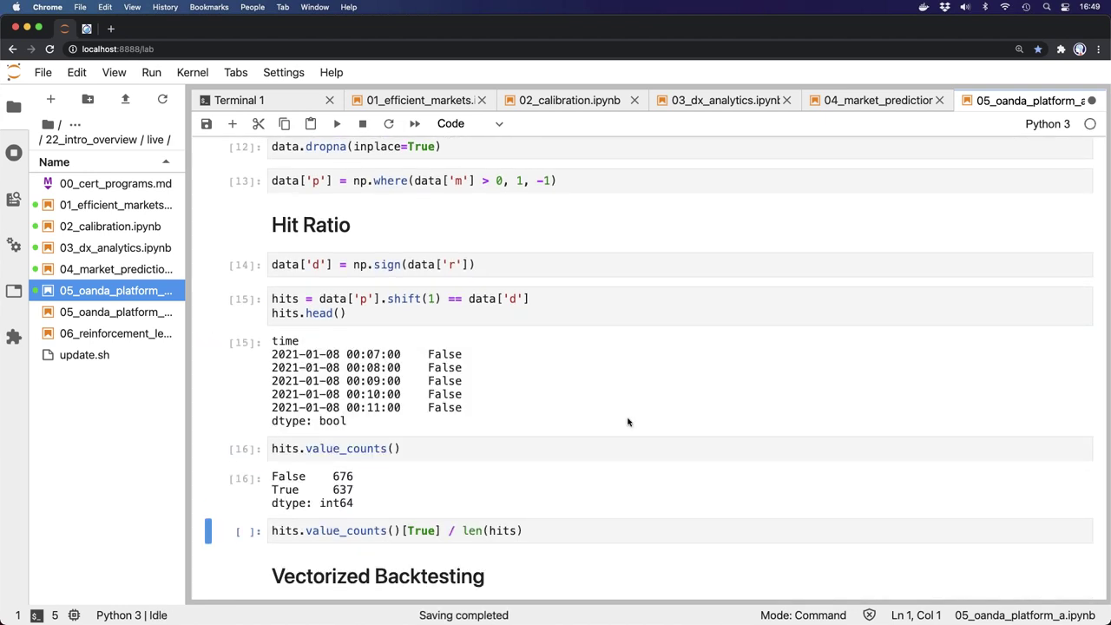
pyautogui.hotkey('shift', 'Return')
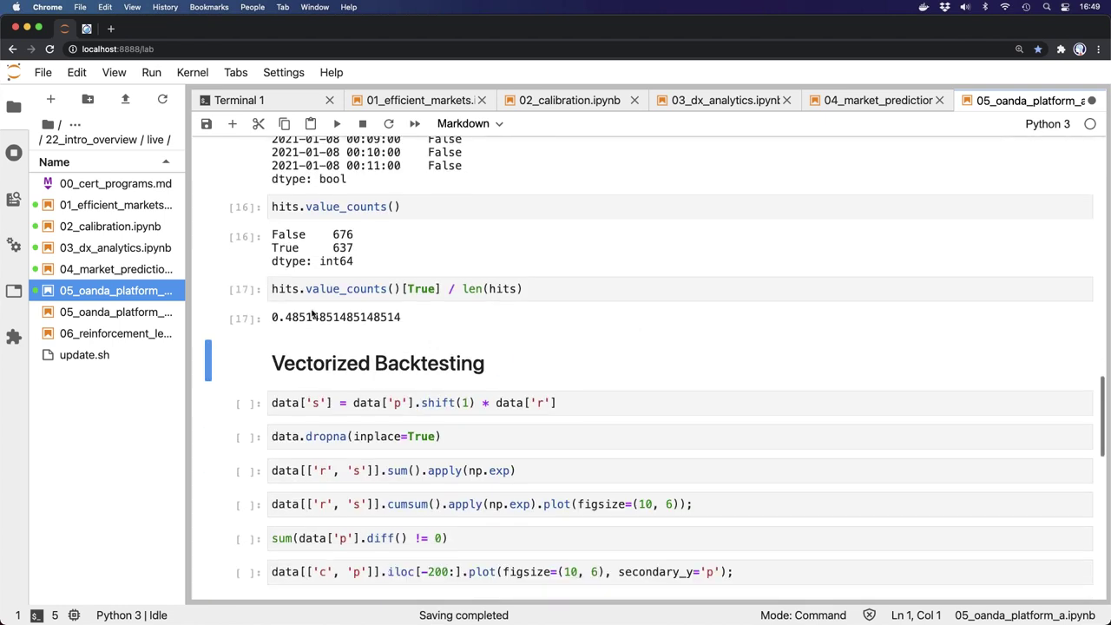
# Run the Vectorized Backtesting cells in the Oanda notebook, from data['s'] through the plot of the last 200 'c' and 'p' values
pyautogui.click(291, 403)
pyautogui.hotkey('shift', 'Return')
pyautogui.hotkey('shift', 'Return')
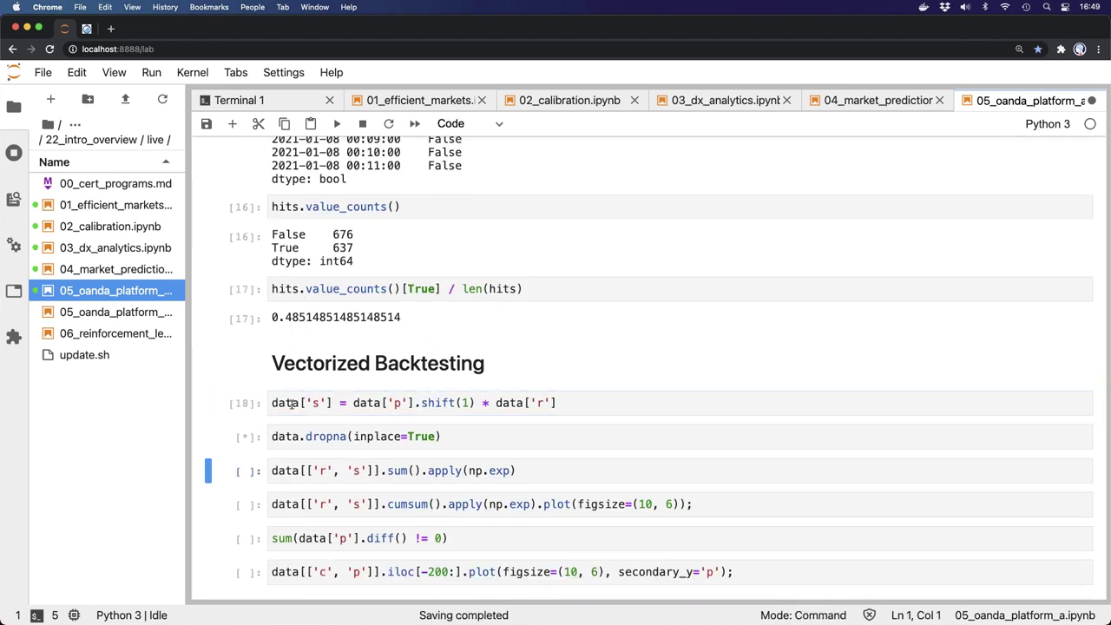
pyautogui.hotkey('shift', 'Return')
pyautogui.hotkey('shift', 'Return')
pyautogui.hotkey('shift', 'Return')
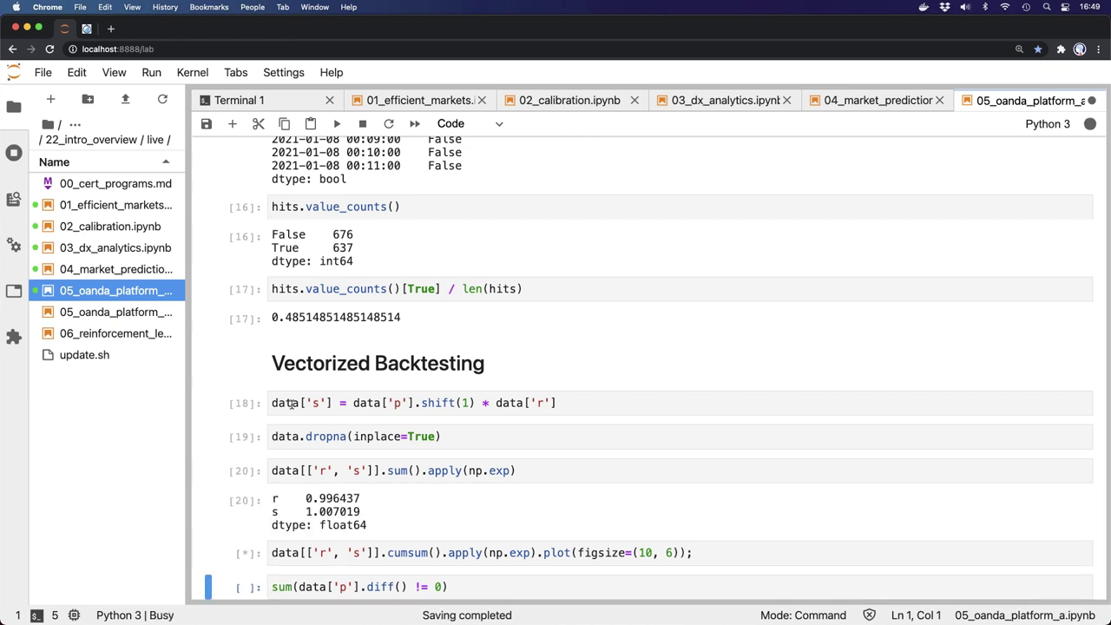
pyautogui.hotkey('shift', 'Return')
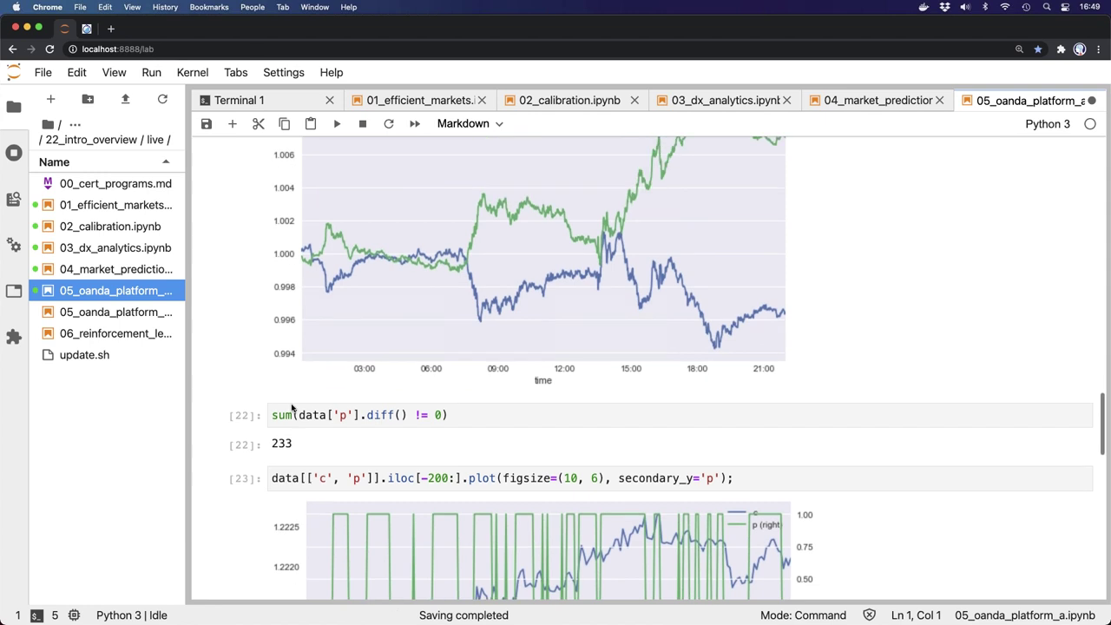
# Examine the cumulative return plot and the price and position plot, and look over the Placing Trades and Streaming Data cells
pyautogui.scroll(5, 292, 408)
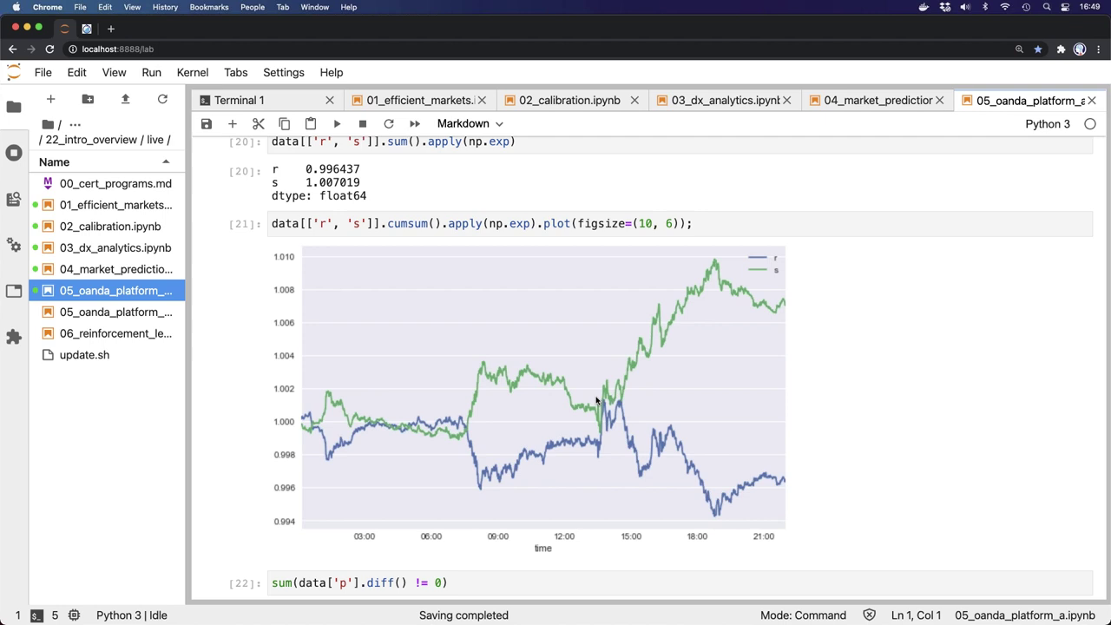
pyautogui.scroll(-3, 596, 404)
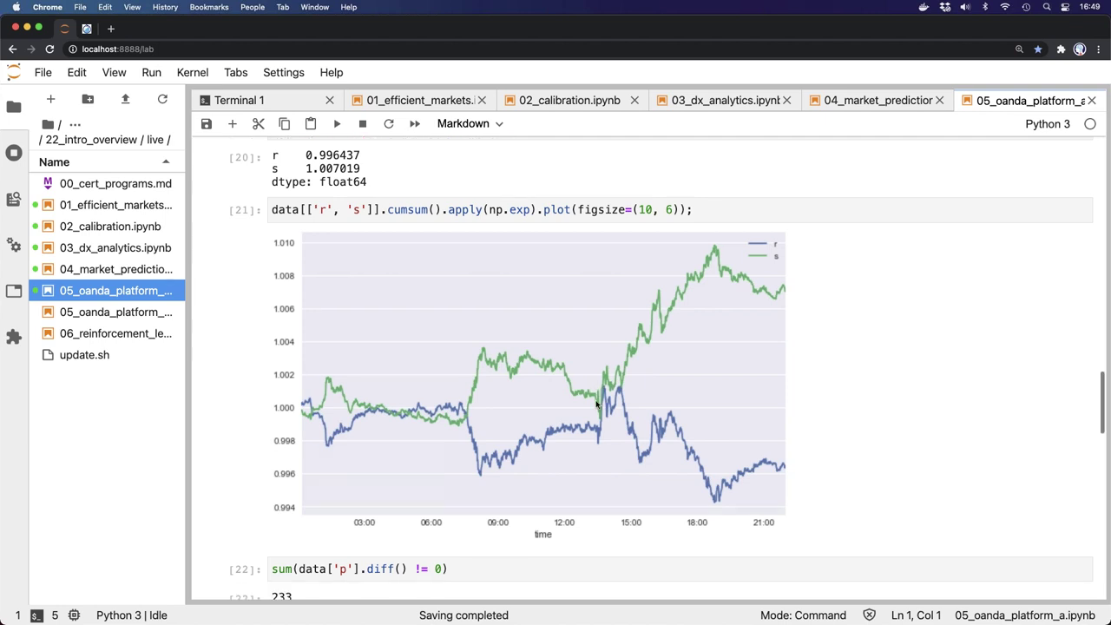
pyautogui.scroll(-10, 596, 403)
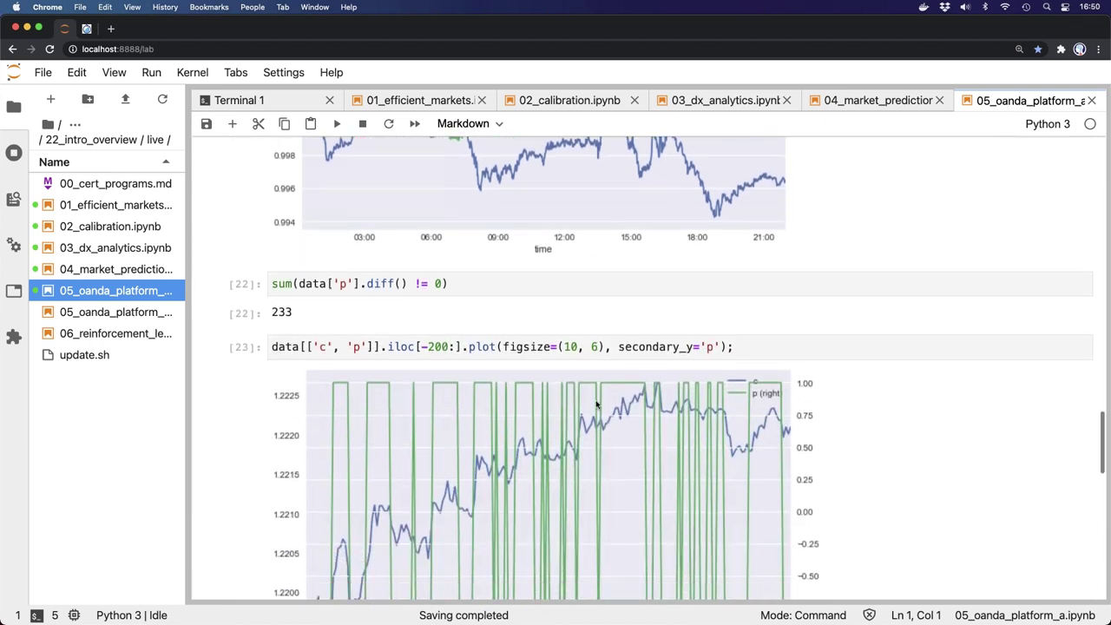
pyautogui.scroll(-2, 597, 403)
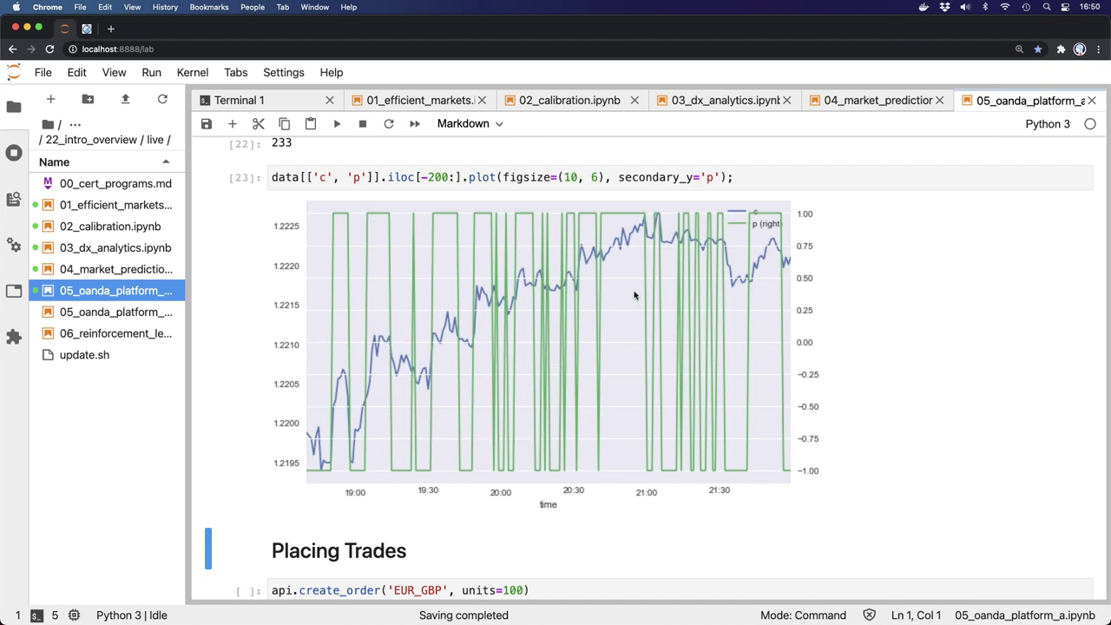
pyautogui.scroll(-1, 717, 393)
pyautogui.scroll(-4, 717, 393)
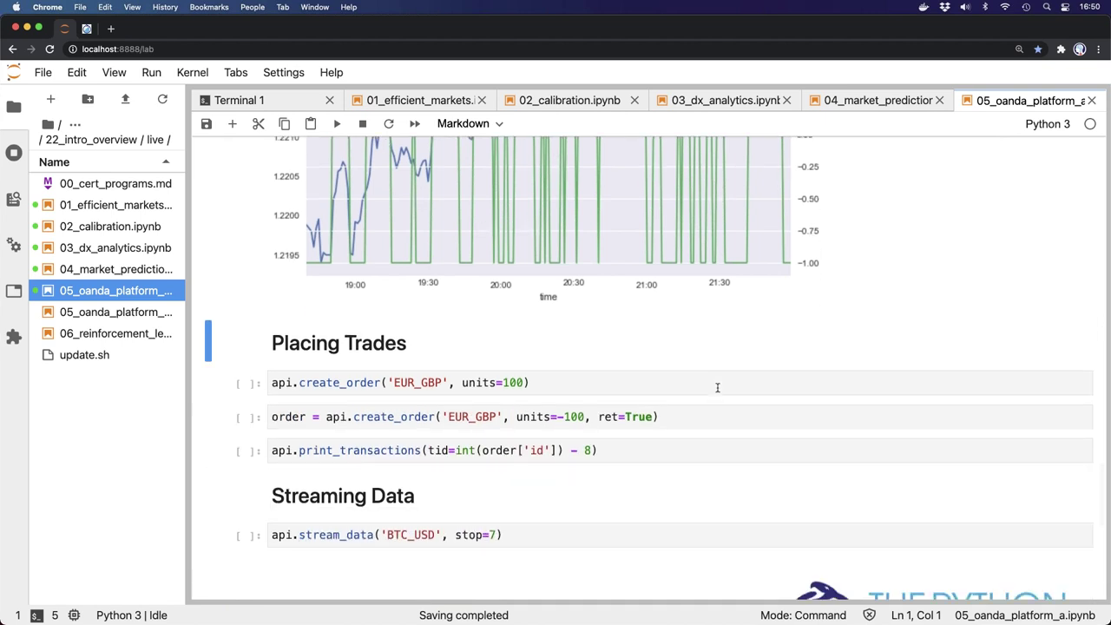
# Open the OANDA web trading platform at trade.oanda.com in a new browser tab
pyautogui.click(114, 28)
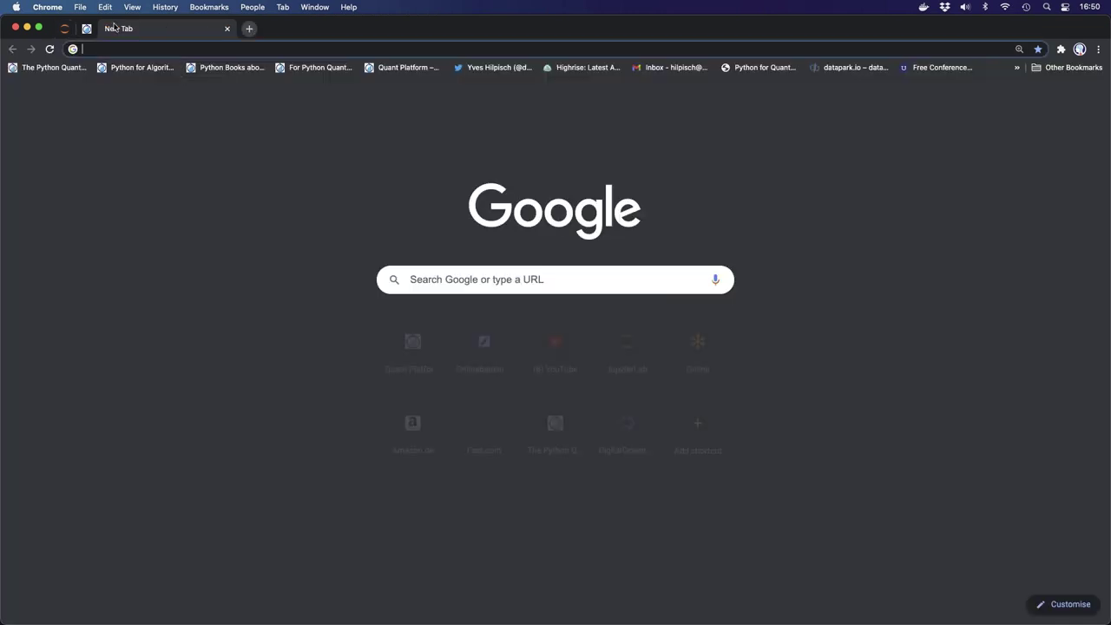
pyautogui.write('trade')
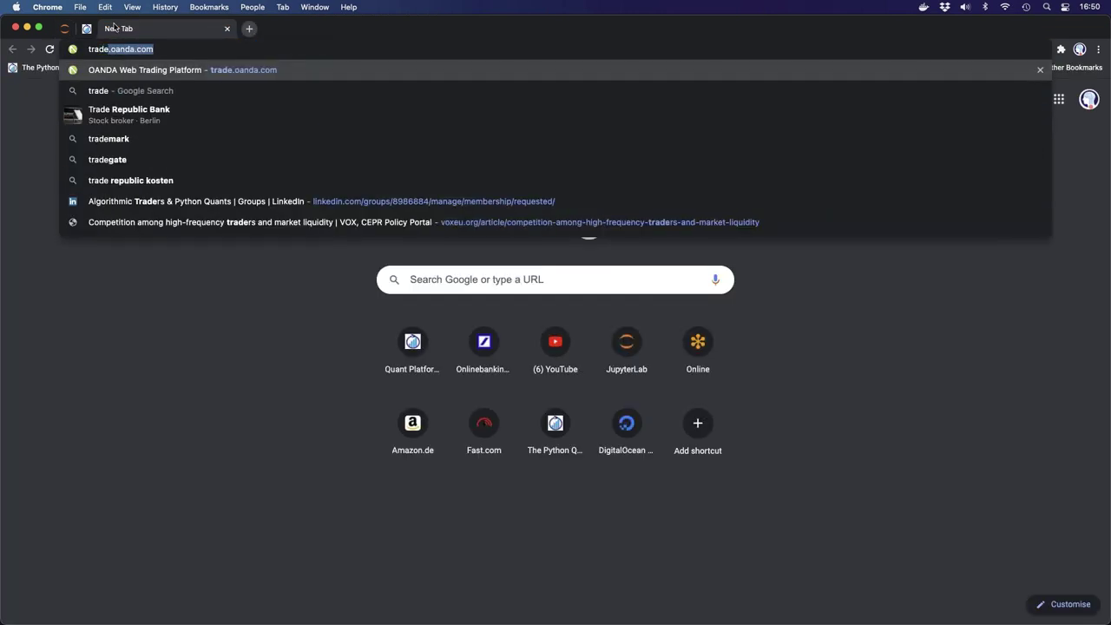
pyautogui.press('Return')
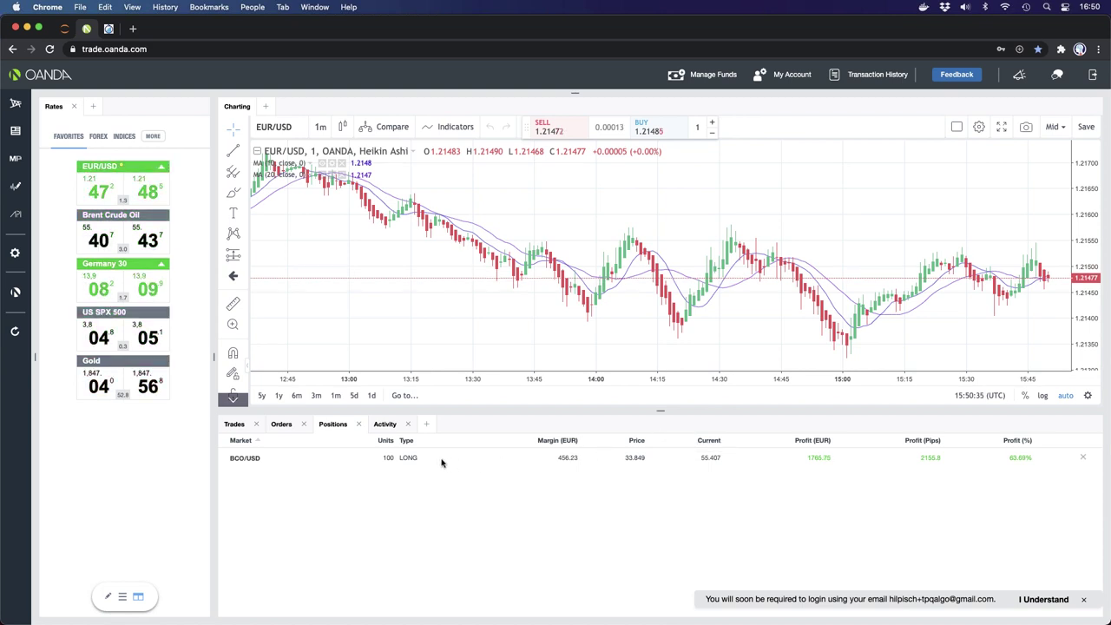
# Run the first Placing Trades cell to order 100 units of EUR_GBP, and check the open positions in the OANDA web platform
pyautogui.click(65, 29)
pyautogui.click(312, 382)
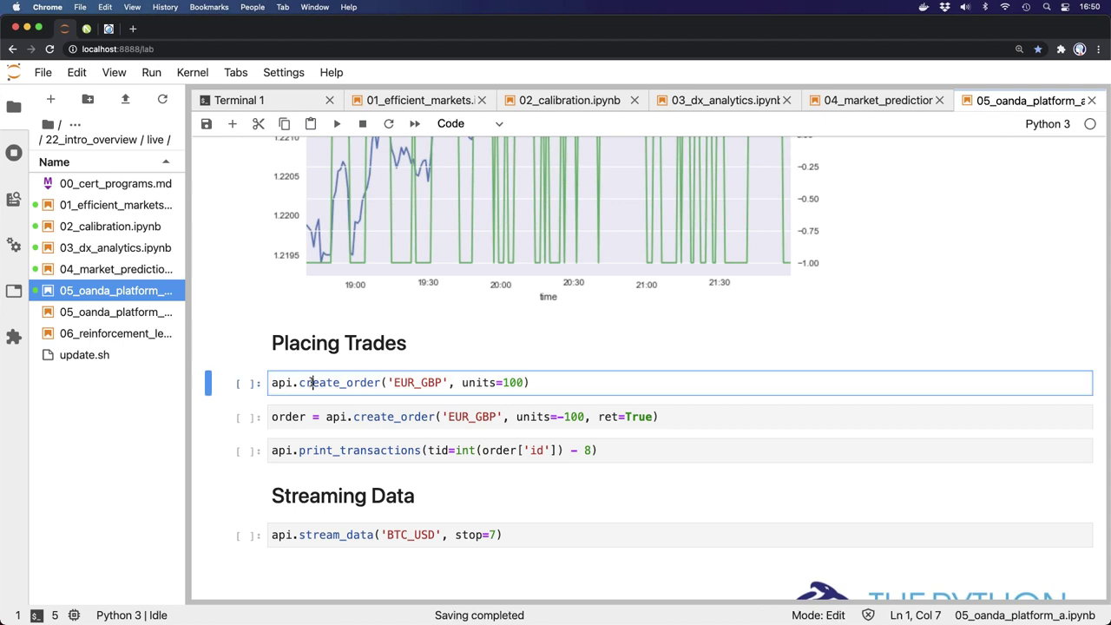
pyautogui.hotkey('shift', 'Return')
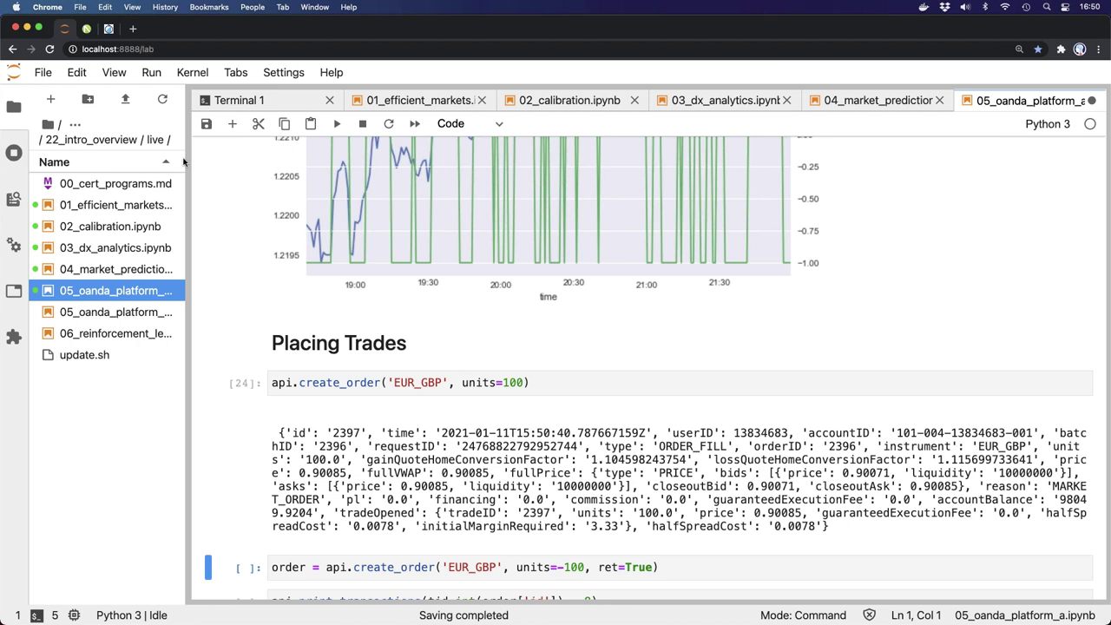
pyautogui.click(90, 28)
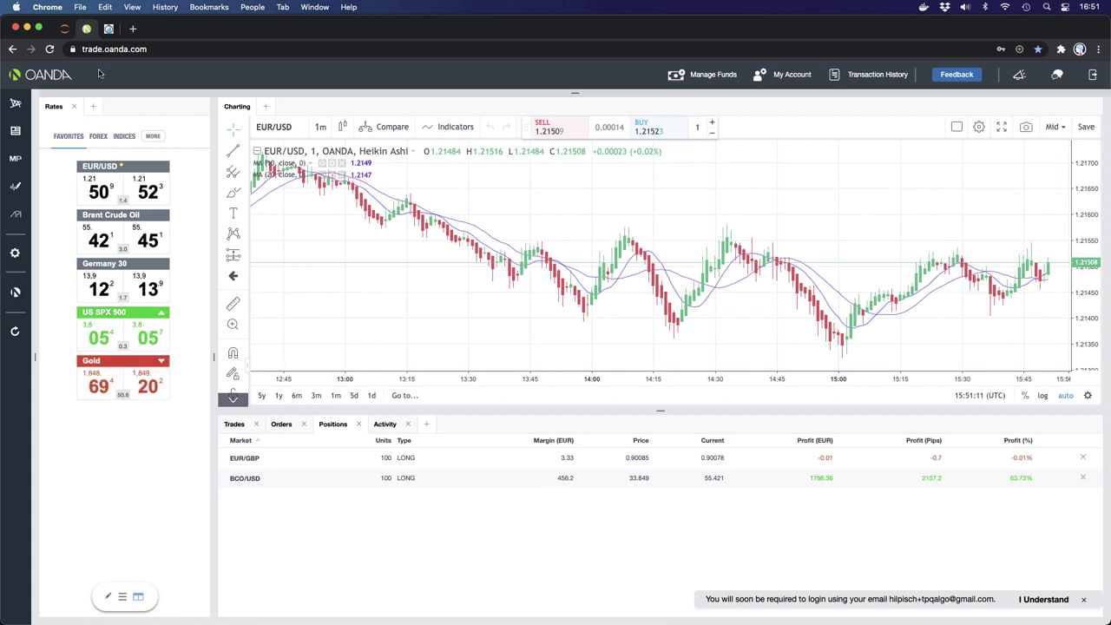
# Return to the Oanda notebook and run the order cell for -100 units of EUR_GBP with ret=True
pyautogui.click(66, 29)
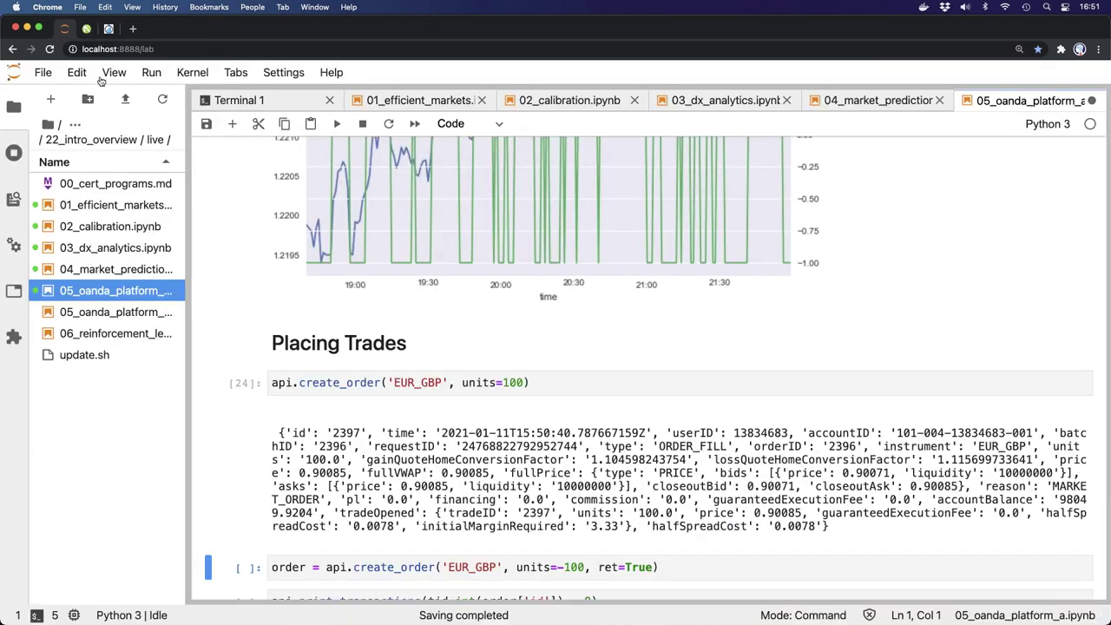
pyautogui.scroll(-3, 249, 281)
pyautogui.scroll(1, 382, 496)
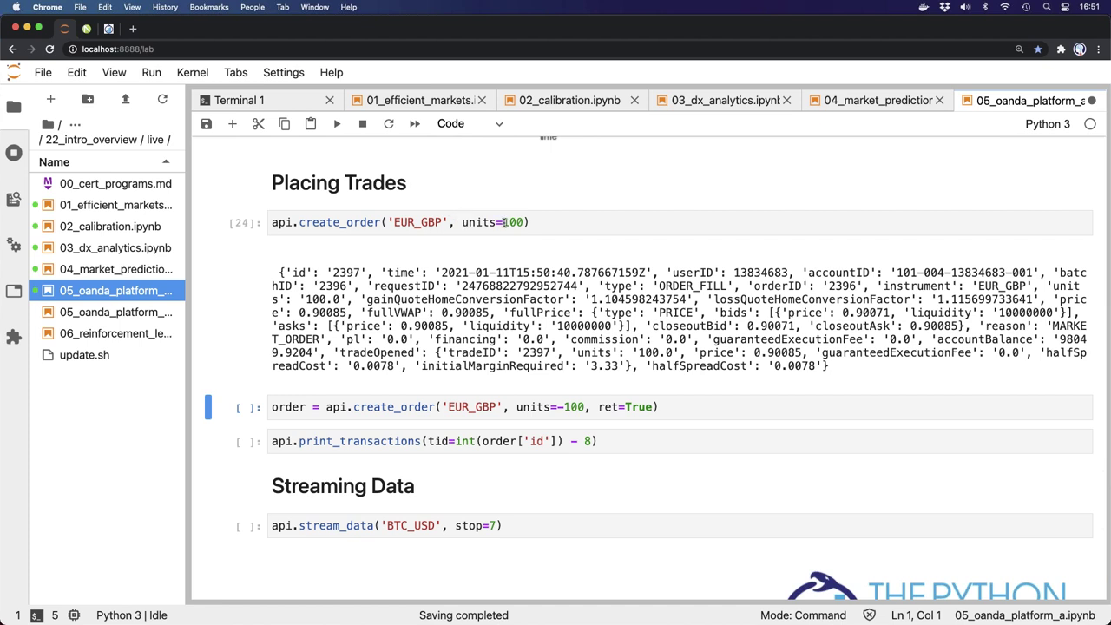
pyautogui.click(541, 406)
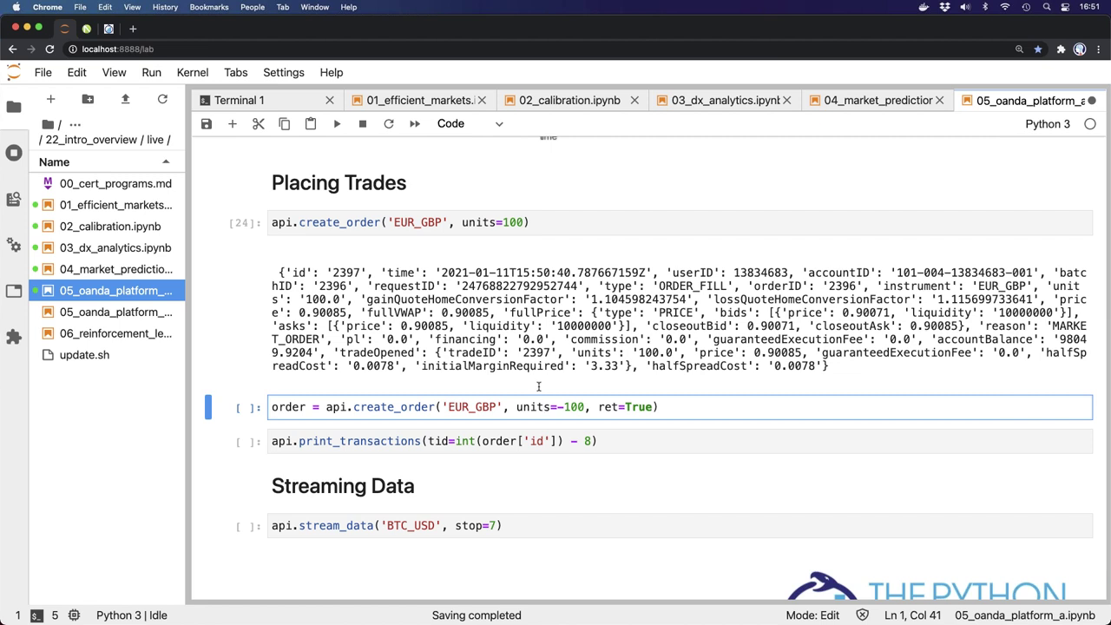
pyautogui.hotkey('shift', 'Return')
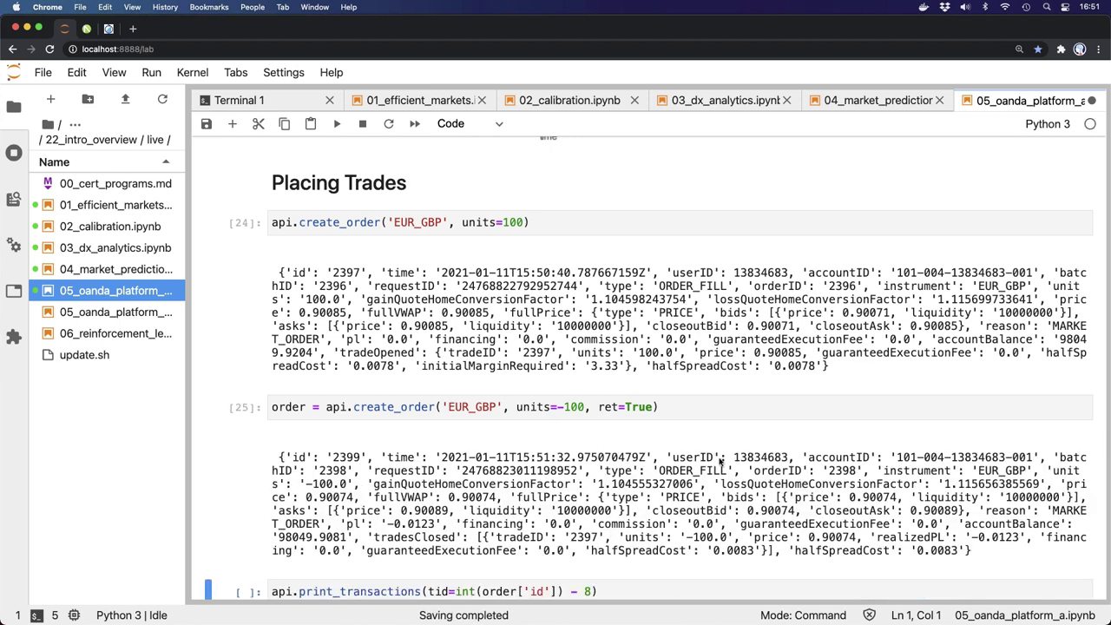
pyautogui.scroll(-3, 740, 507)
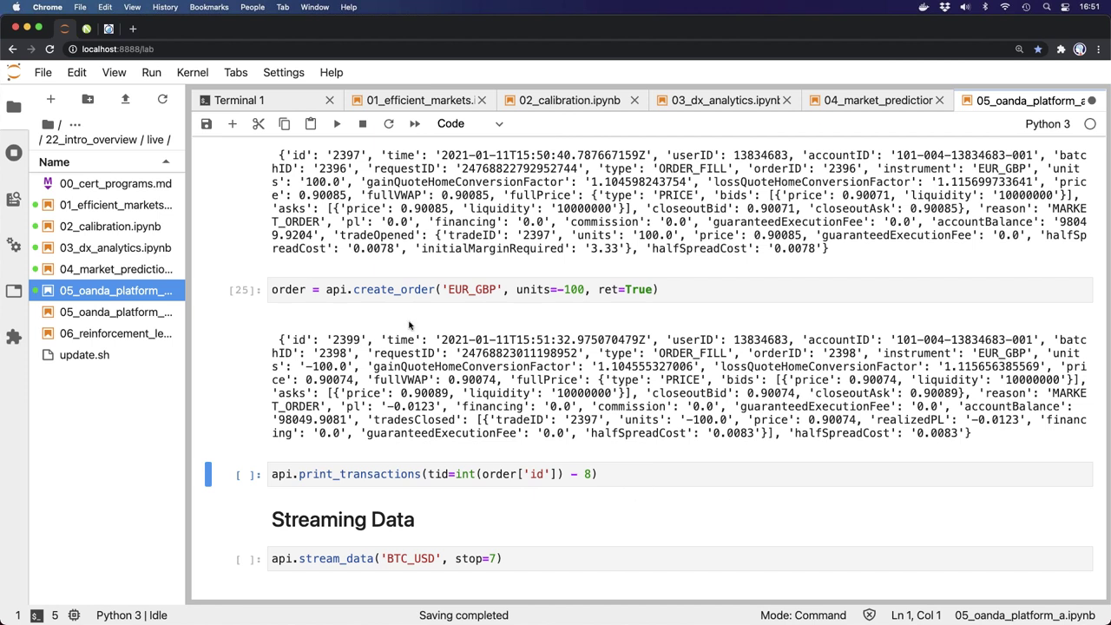
# Check the open positions and the account activity list in the OANDA web platform, dismissing the login notice
pyautogui.click(87, 29)
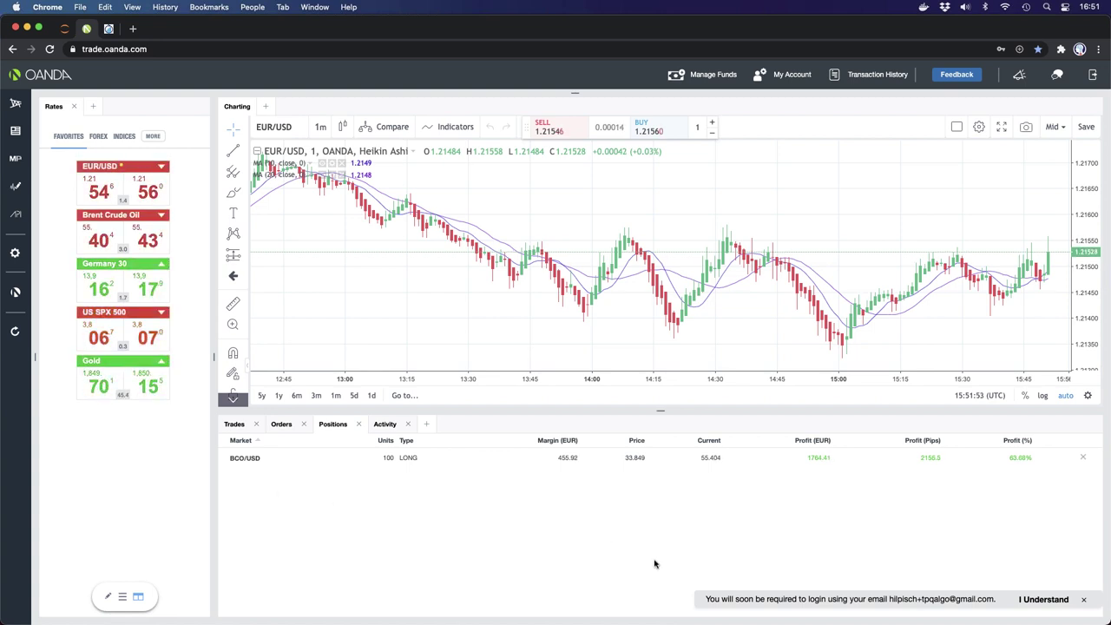
pyautogui.click(1084, 600)
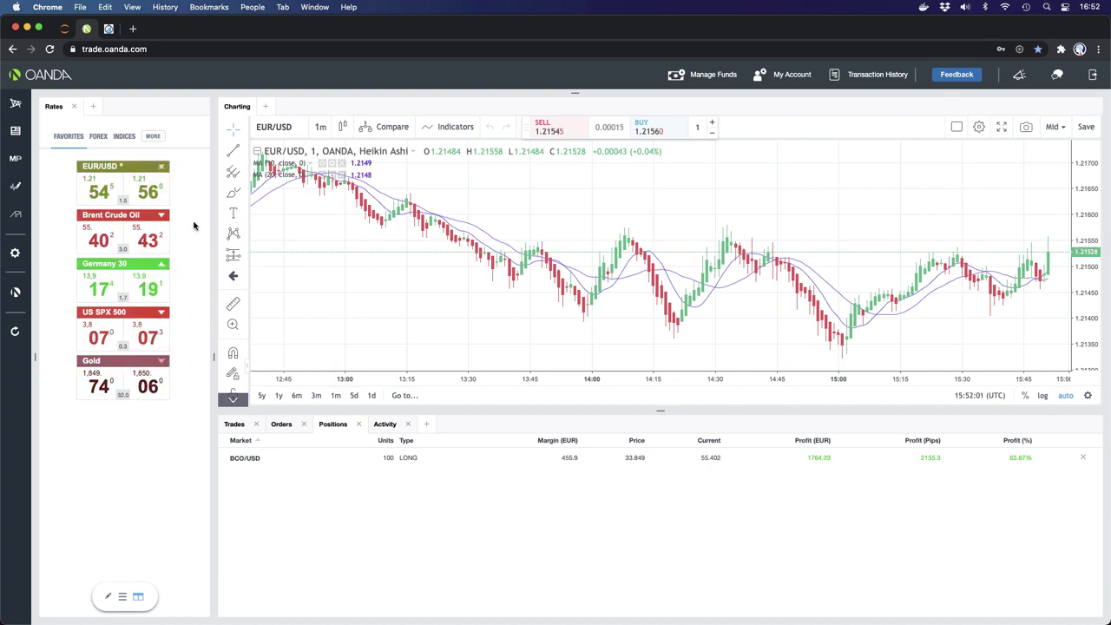
pyautogui.click(387, 425)
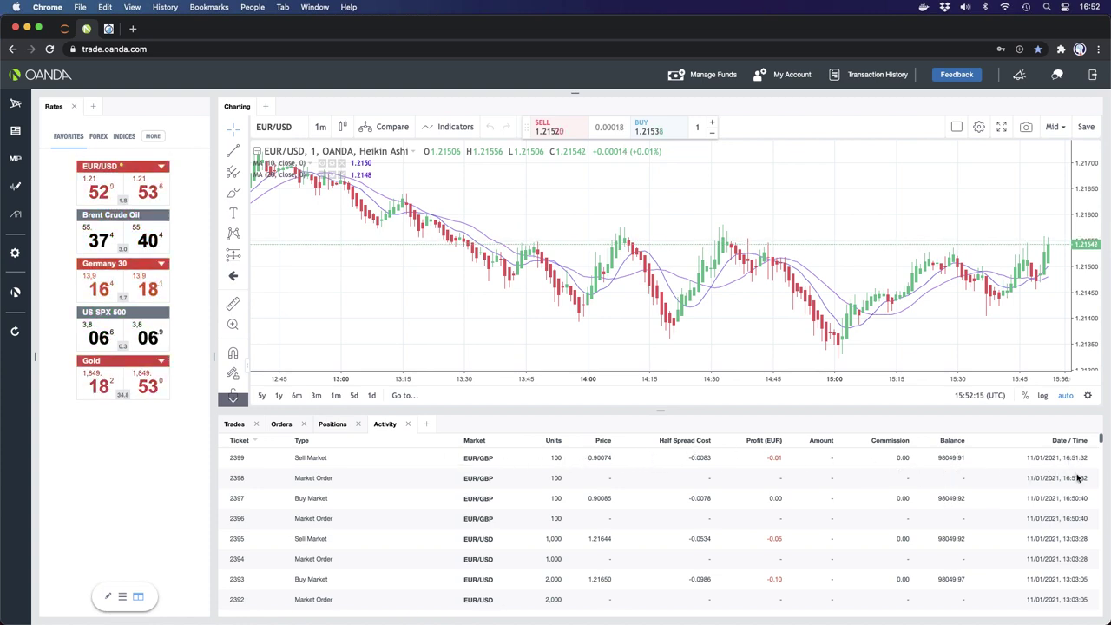
# Return to the Oanda notebook and run the api.print_transactions cell to list the recent trades
pyautogui.click(64, 28)
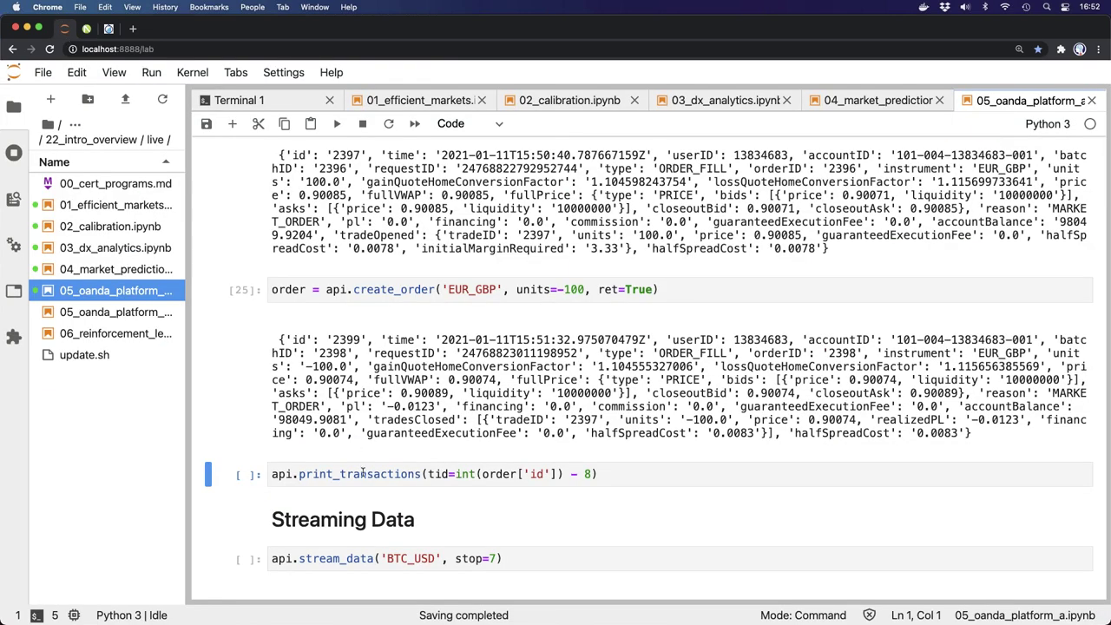
pyautogui.click(363, 474)
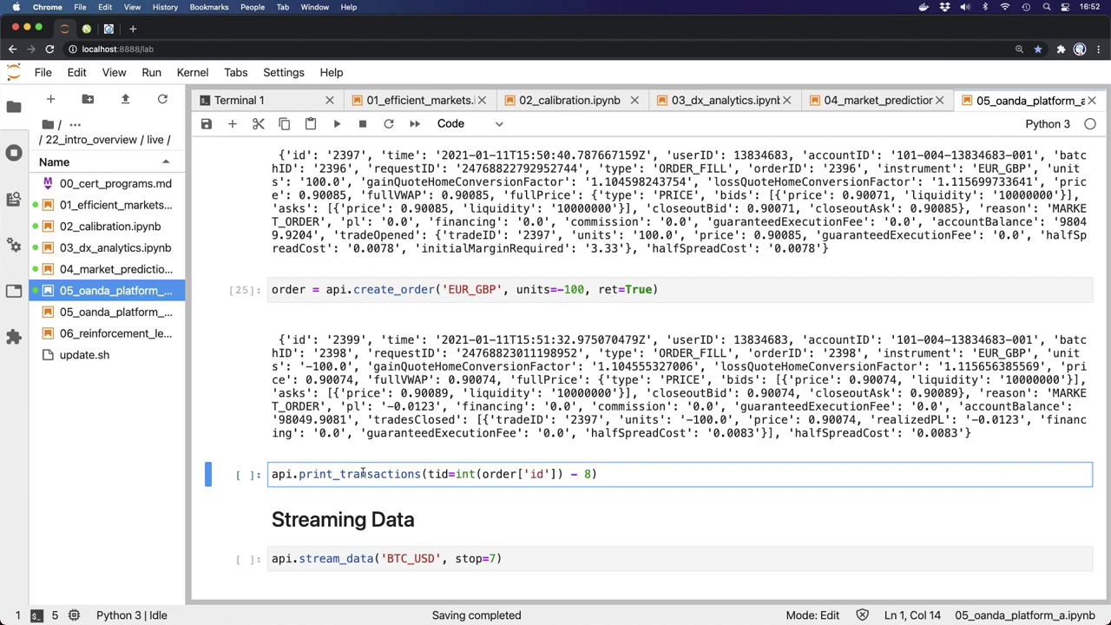
pyautogui.hotkey('shift', 'Return')
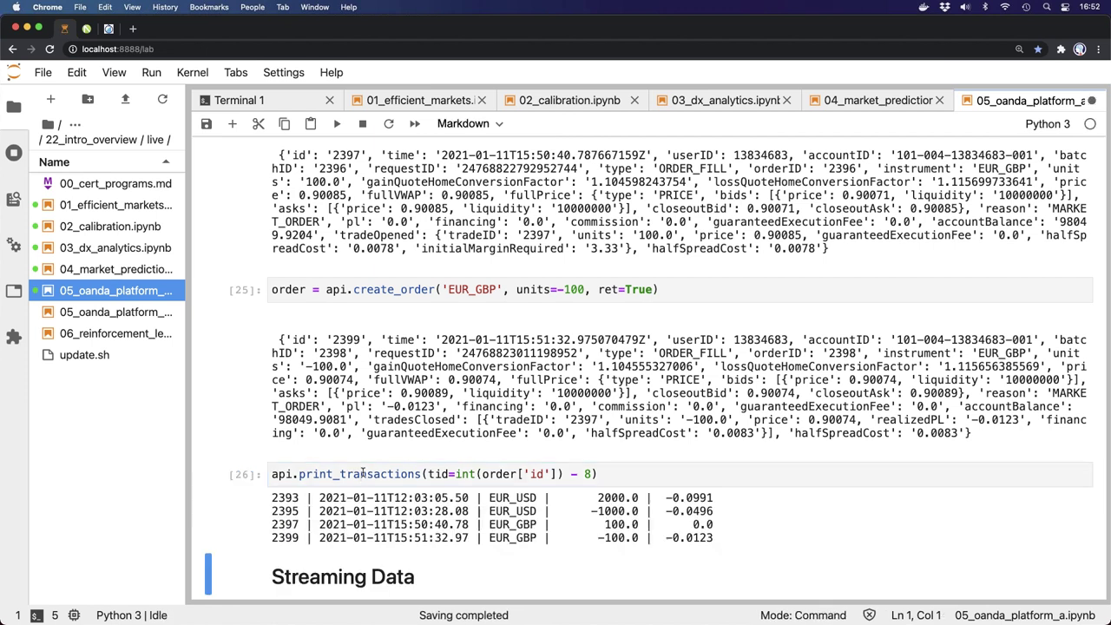
pyautogui.scroll(-5, 363, 473)
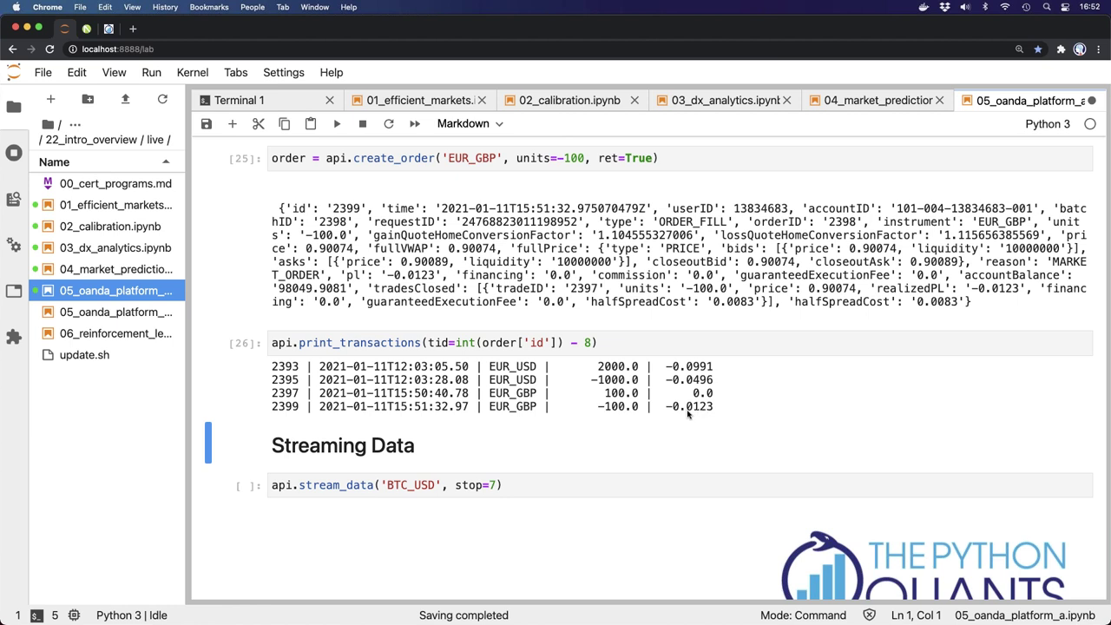
# Change the stop value to 17 in the BTC_USD streaming cell and run it
pyautogui.click(536, 489)
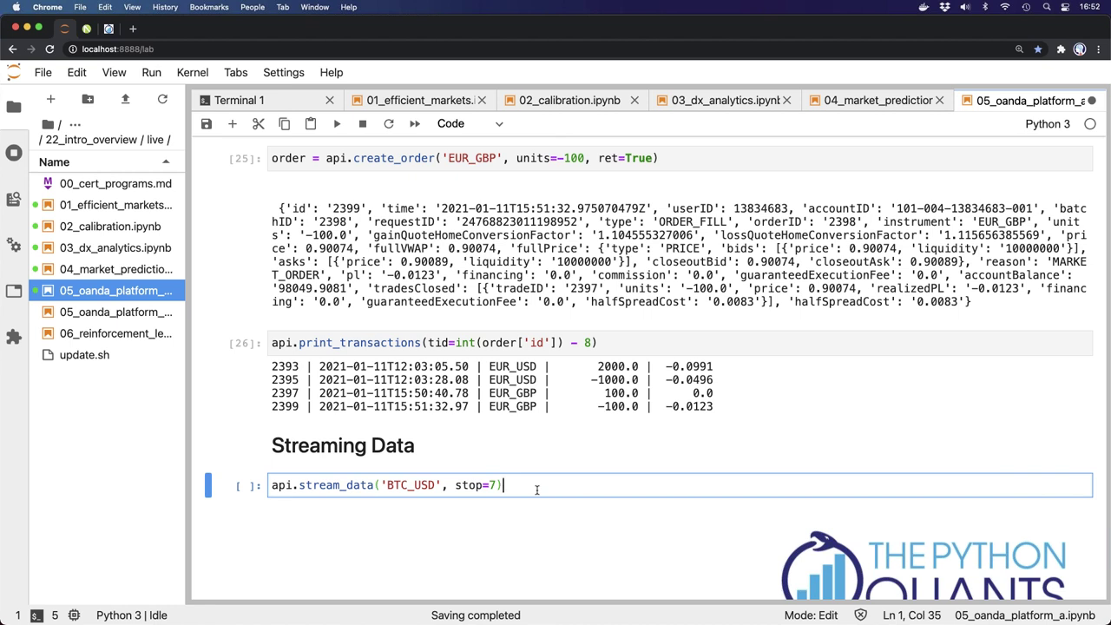
pyautogui.press('Left')
pyautogui.press('Left')
pyautogui.write('1')
pyautogui.hotkey('shift', 'Return')
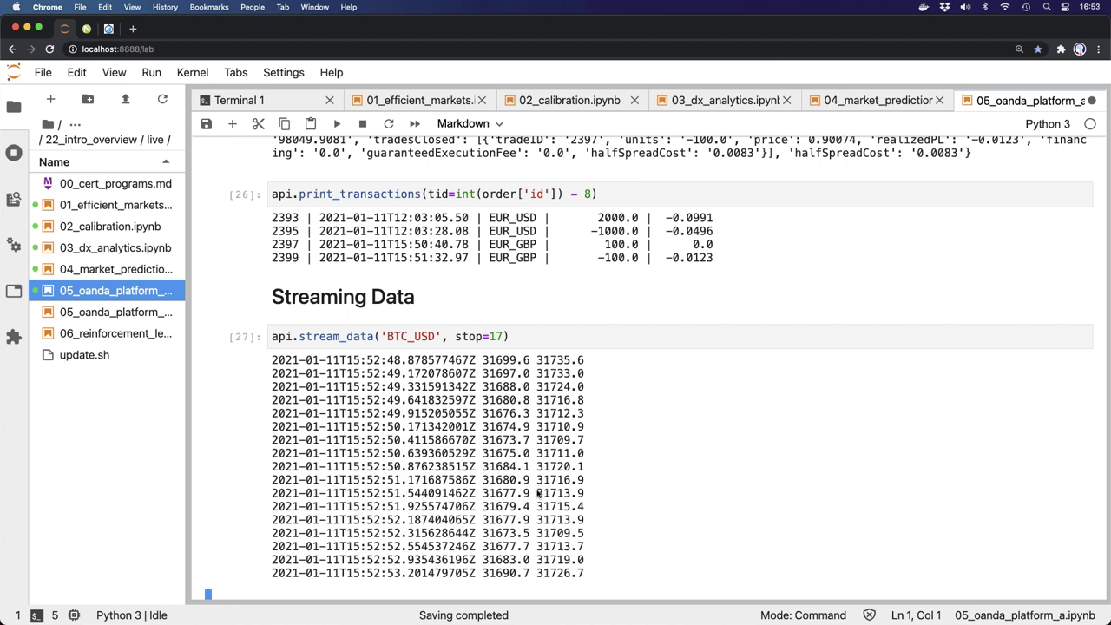
# Change the streaming cell to EUR_USD with stop=10 and run it
pyautogui.click(408, 336)
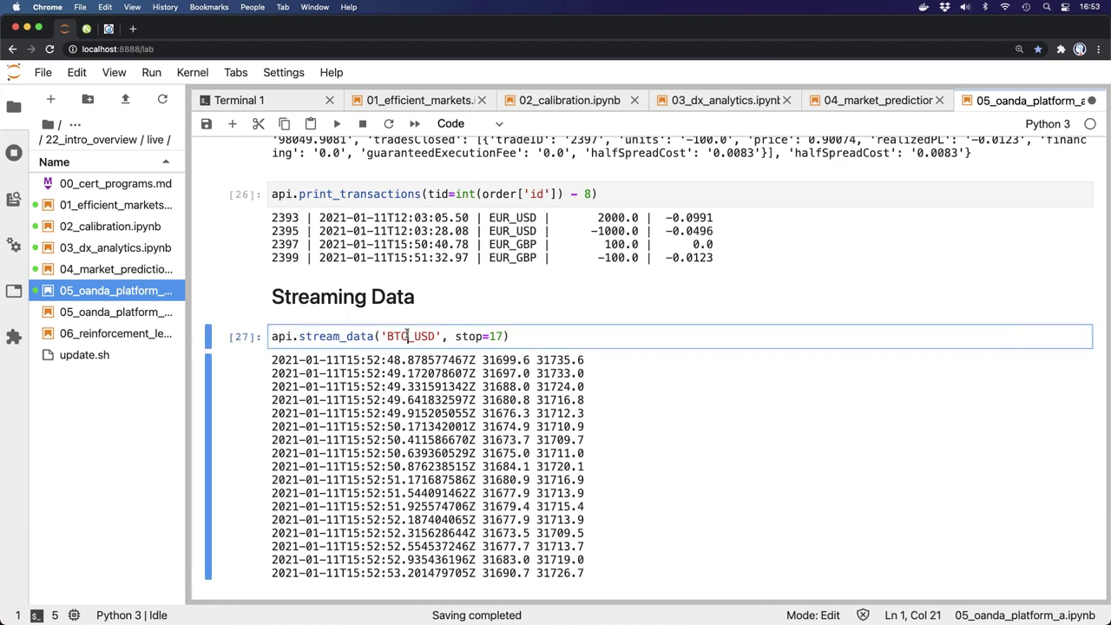
pyautogui.press('BackSpace')
pyautogui.press('BackSpace')
pyautogui.press('BackSpace')
pyautogui.write('EUR')
pyautogui.press('Right')
pyautogui.press('Right')
pyautogui.press('Right')
pyautogui.press('Right')
pyautogui.press('Right')
pyautogui.press('Right')
pyautogui.press('Right')
pyautogui.press('Right')
pyautogui.press('Right')
pyautogui.press('Right')
pyautogui.press('Right')
pyautogui.press('Right')
pyautogui.press('Right')
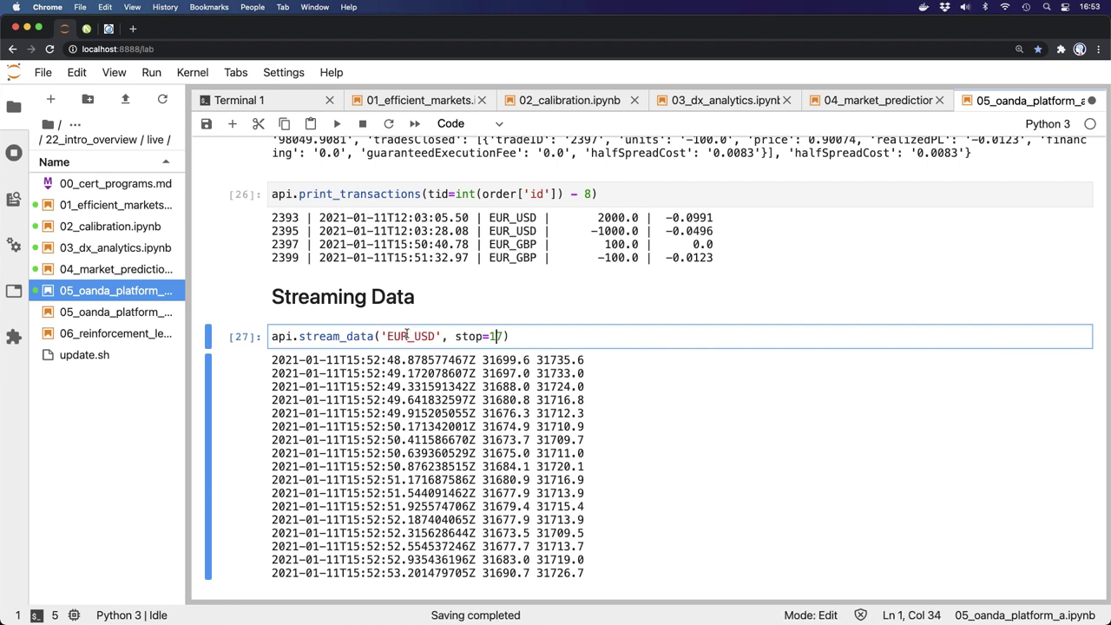
pyautogui.press('Delete')
pyautogui.write('0')
pyautogui.hotkey('shift', 'Return')
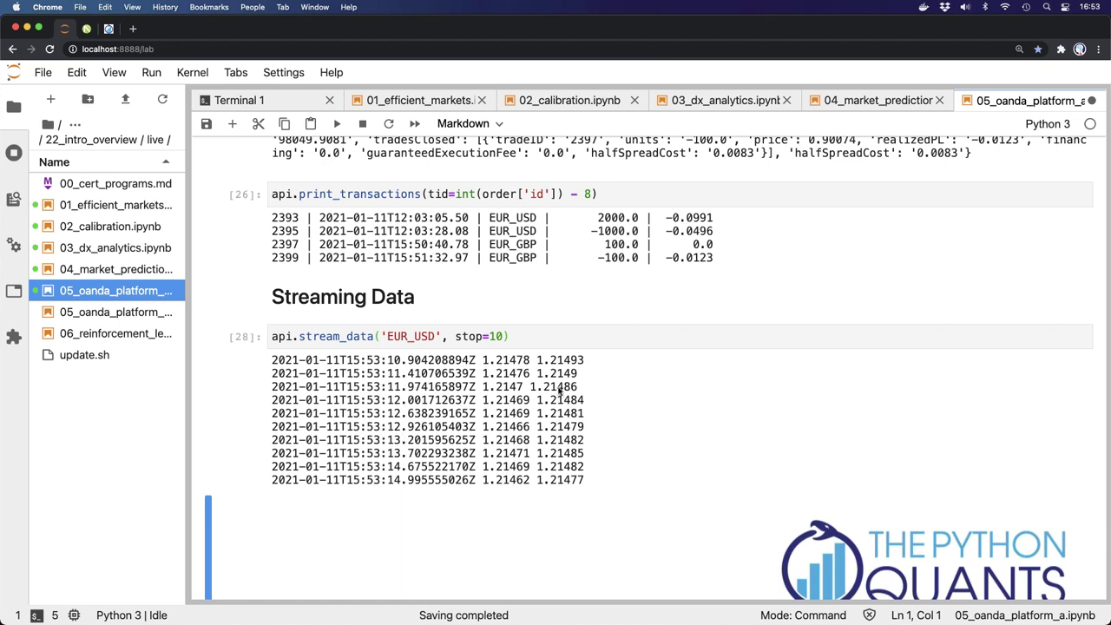
# Change the streamed instrument to BCO_USD, run the cell, and look back over the Placing Trades section
pyautogui.click(407, 338)
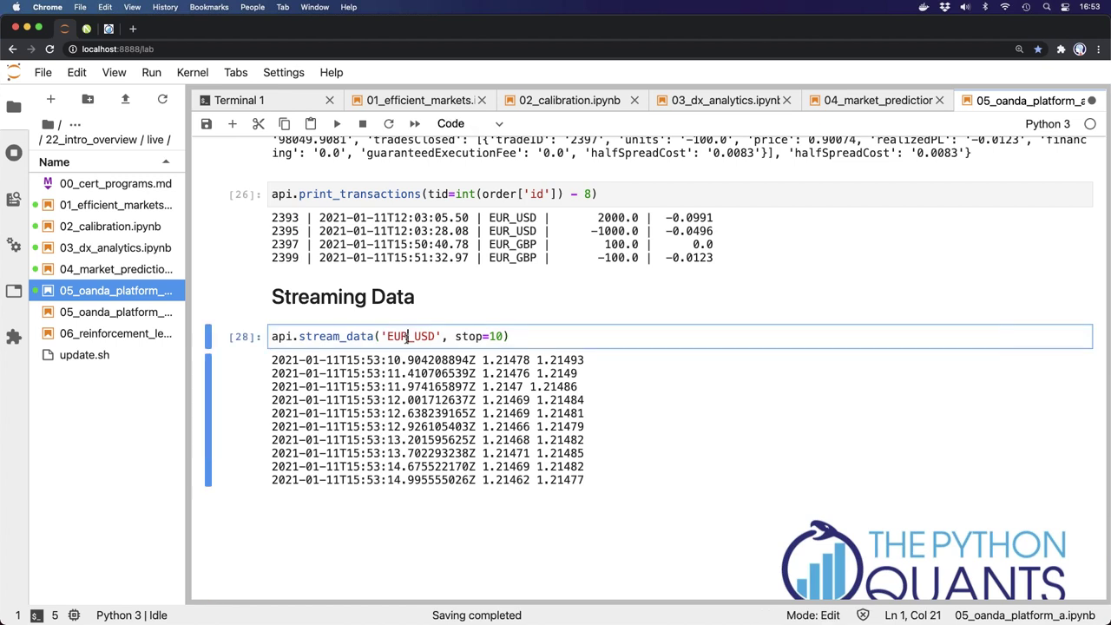
pyautogui.press('BackSpace')
pyautogui.press('BackSpace')
pyautogui.press('BackSpace')
pyautogui.write('BCO')
pyautogui.hotkey('shift', 'Return')
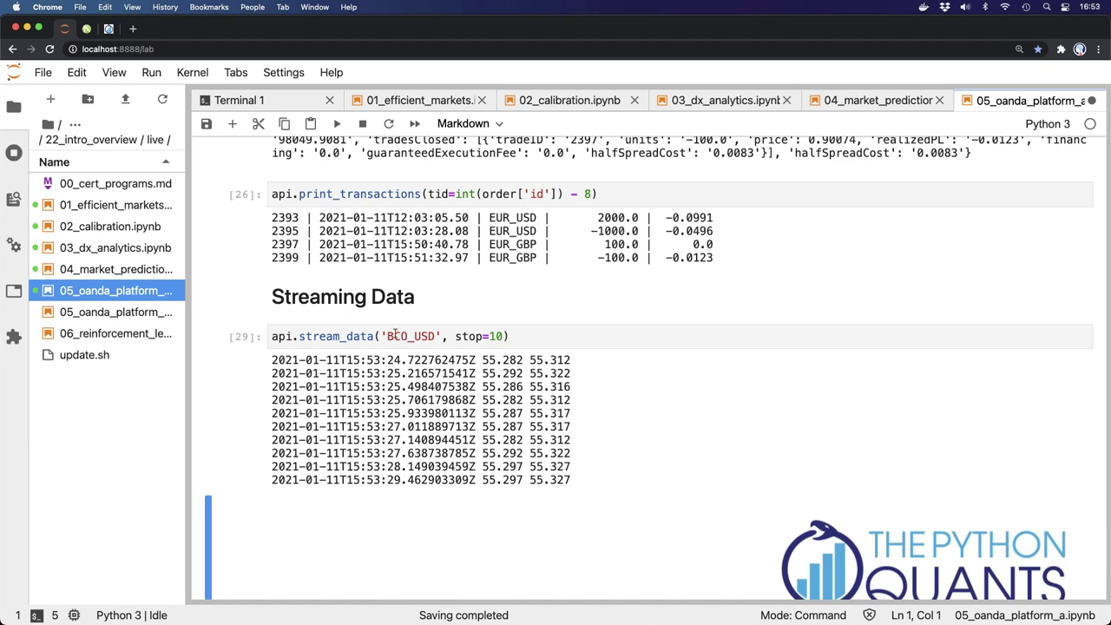
pyautogui.scroll(10, 397, 338)
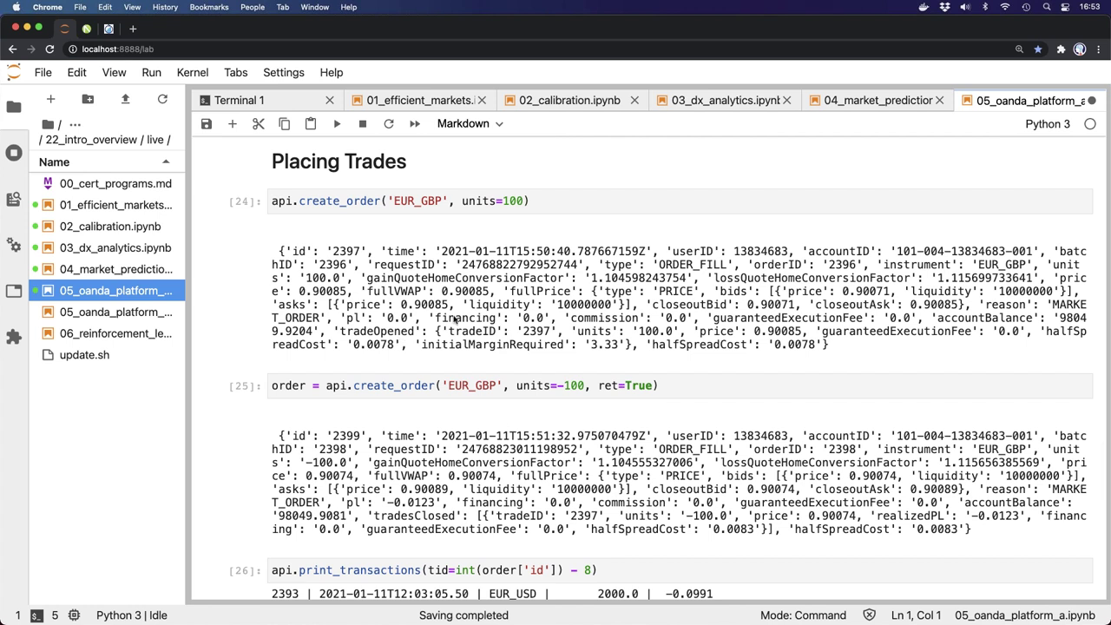
# Open 06_reinforcement_learning.ipynb and run its import cell and the Gym Environment cells, creating the CartPole-v0 environment
pyautogui.doubleClick(101, 335)
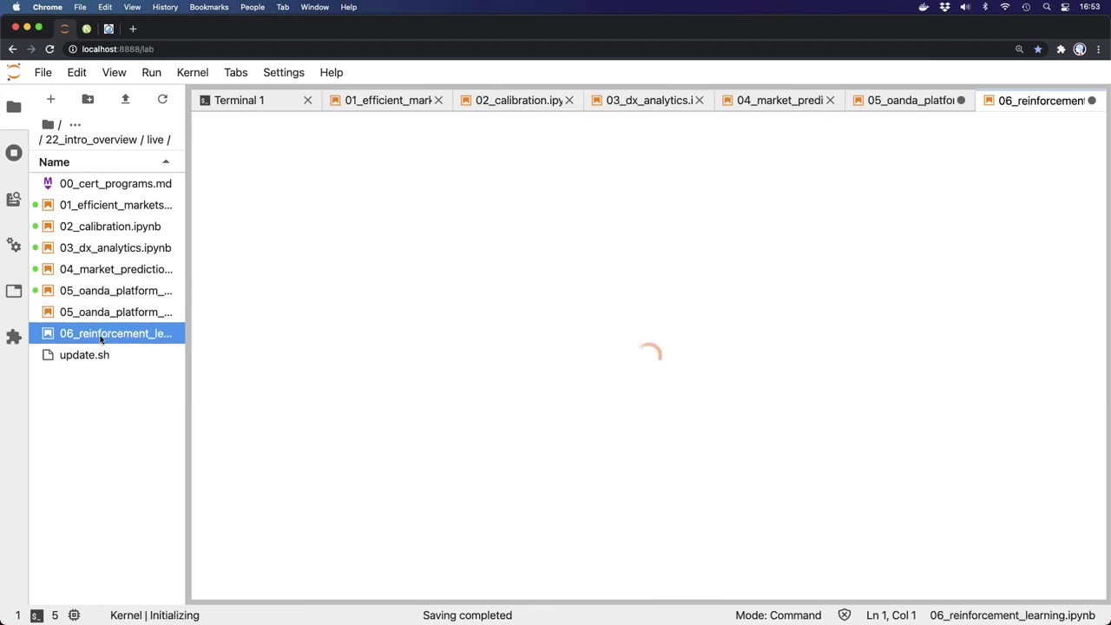
pyautogui.scroll(-3, 389, 375)
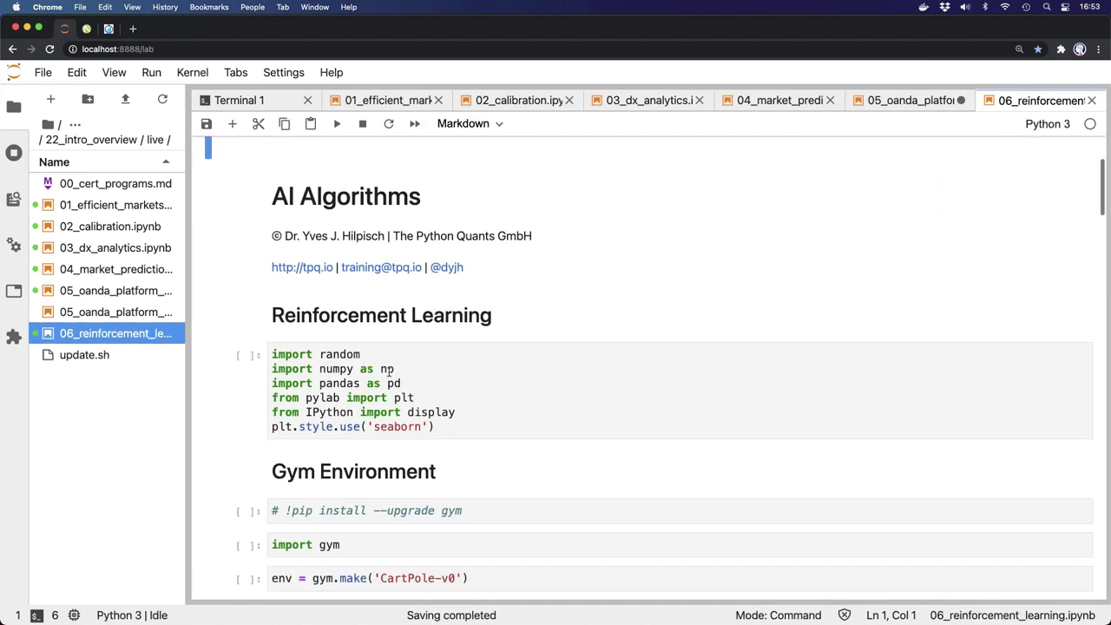
pyautogui.click(431, 331)
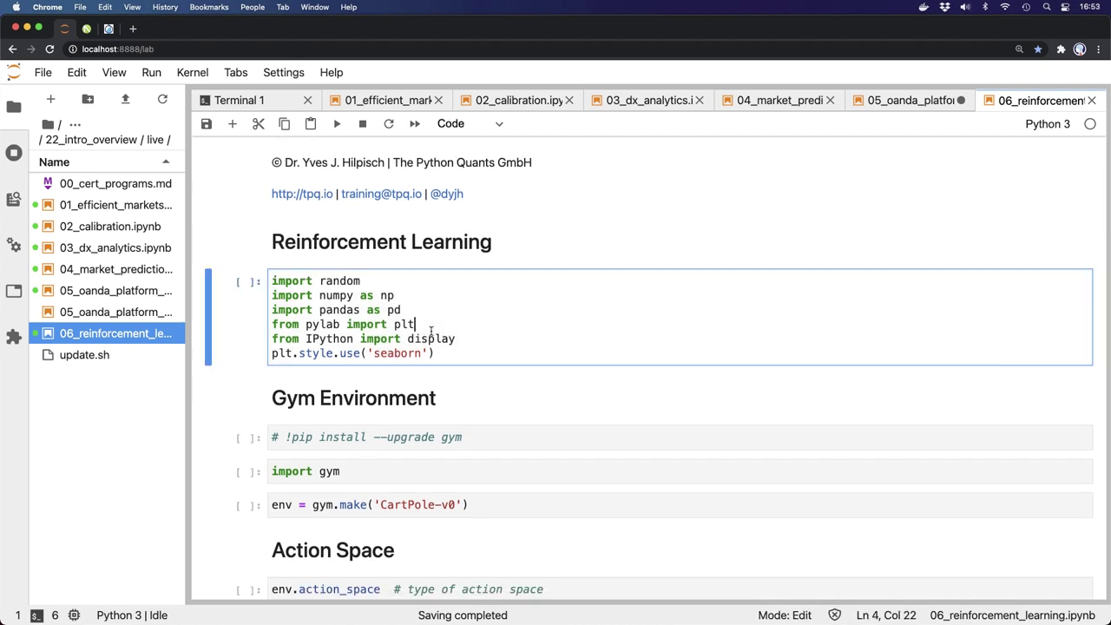
pyautogui.hotkey('shift', 'Return')
pyautogui.hotkey('shift', 'Return')
pyautogui.hotkey('shift', 'Return')
pyautogui.hotkey('shift', 'Return')
pyautogui.hotkey('shift', 'Return')
pyautogui.scroll(-5, 430, 333)
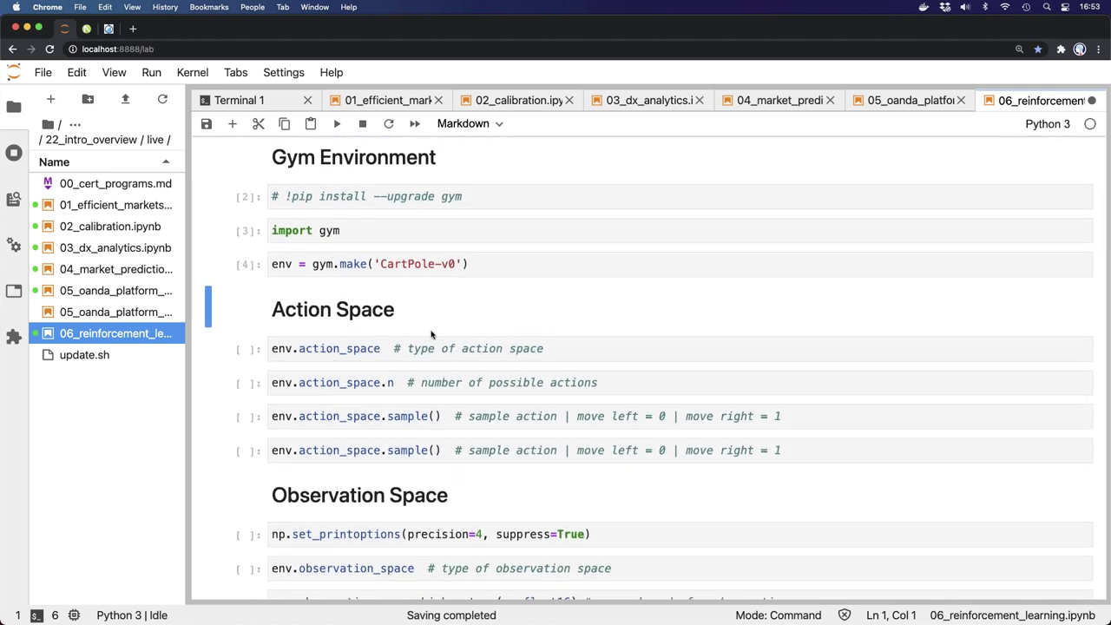
# Run the Action Space cells for the space type, the number of possible actions and the two sample actions
pyautogui.hotkey('shift', 'Return')
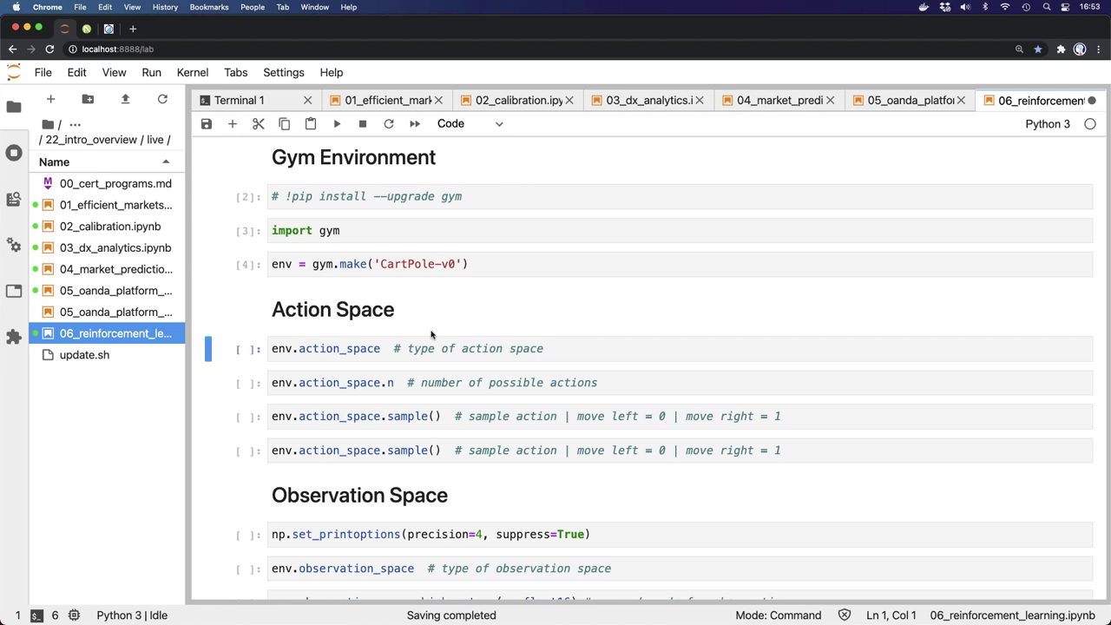
pyautogui.hotkey('shift', 'Return')
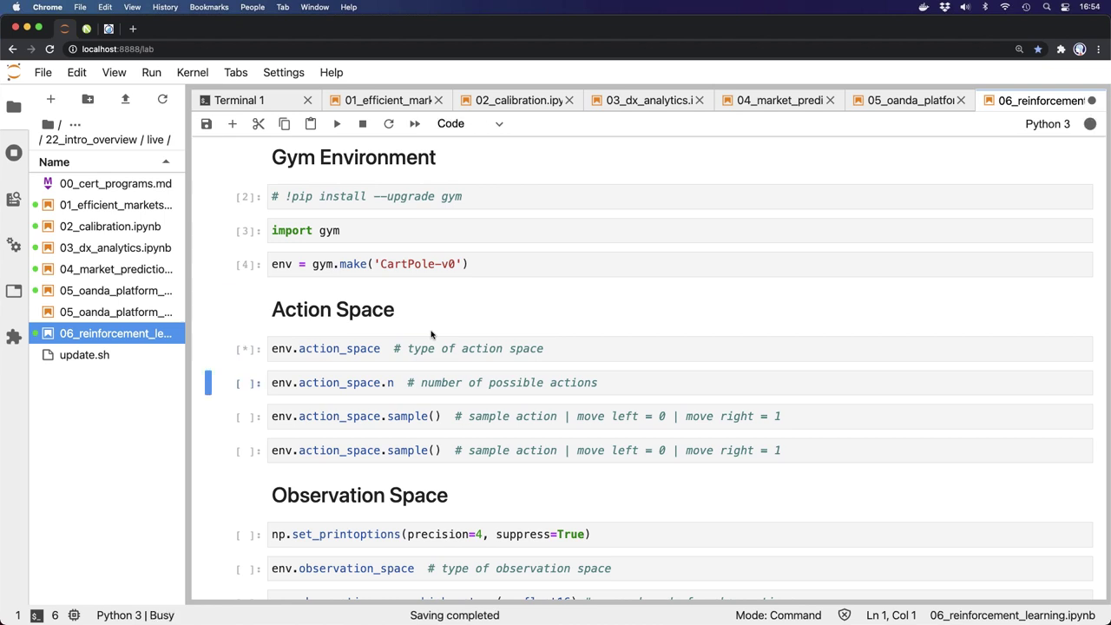
pyautogui.hotkey('shift', 'Return')
pyautogui.hotkey('shift', 'Return')
pyautogui.hotkey('shift', 'Return')
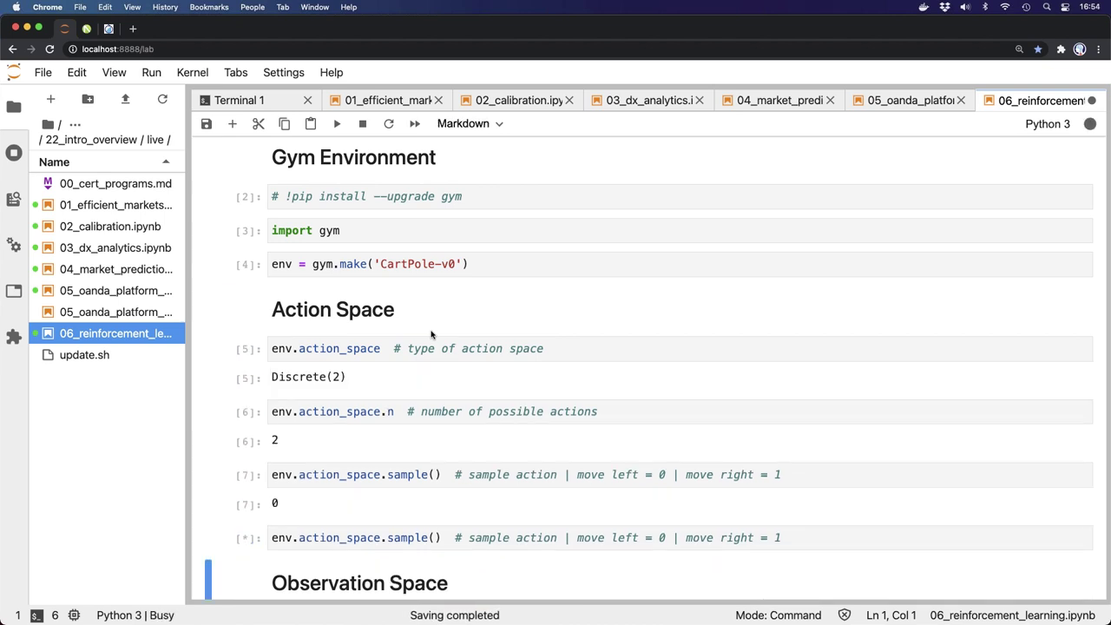
# Run the Observation Space cells, from np.set_printoptions through the upper and lower bounds to env.reset()
pyautogui.hotkey('shift', 'Return')
pyautogui.hotkey('shift', 'Return')
pyautogui.hotkey('shift', 'Return')
pyautogui.hotkey('shift', 'Return')
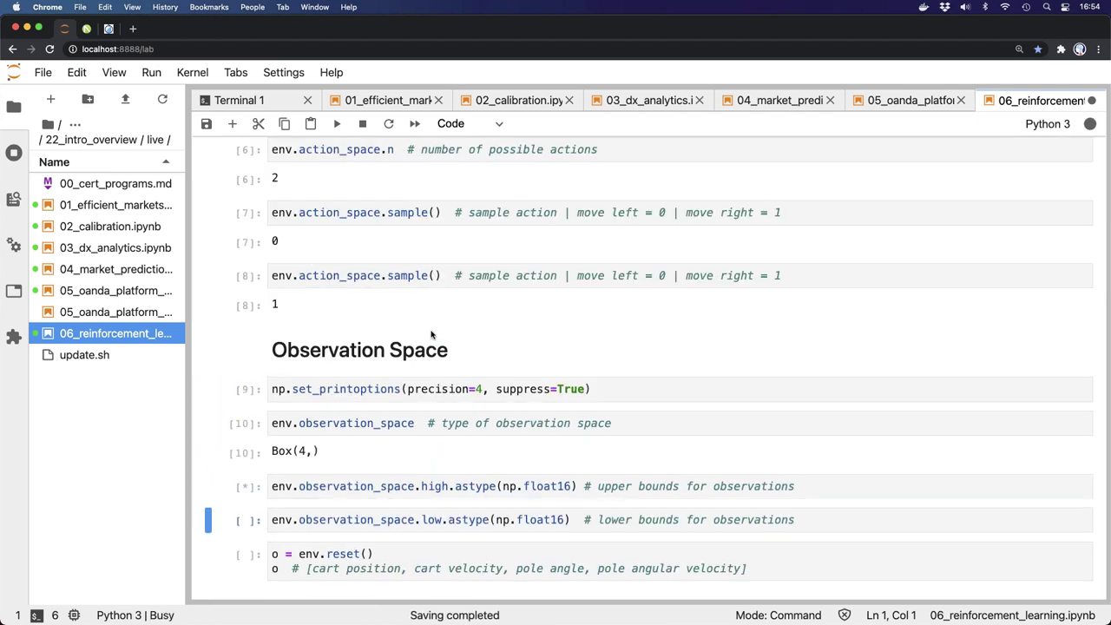
pyautogui.hotkey('shift', 'Return')
pyautogui.scroll(-3, 382, 338)
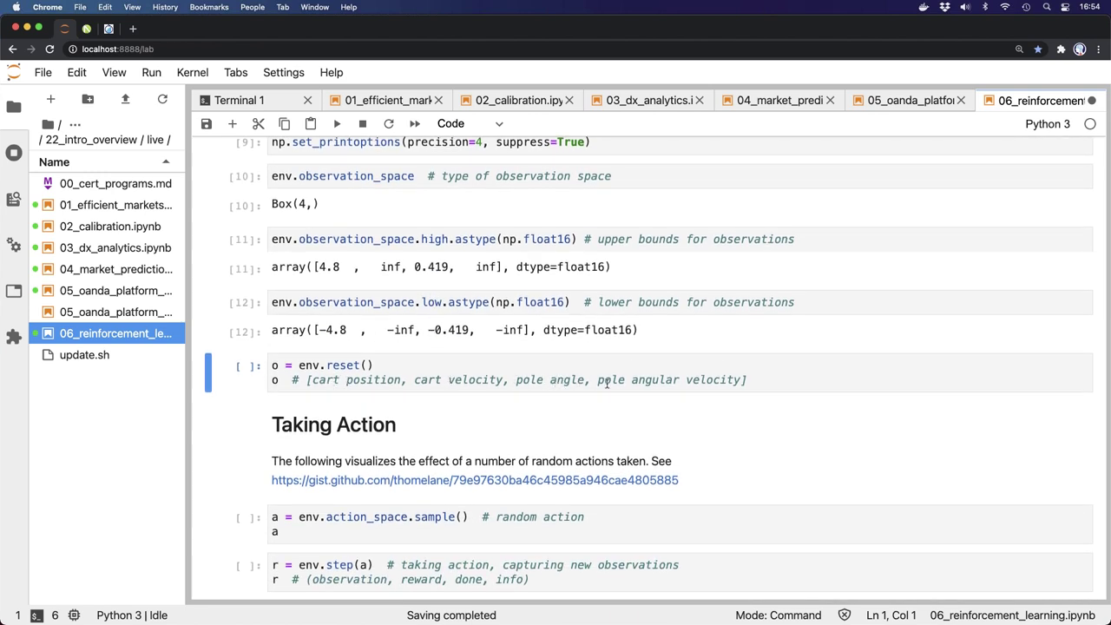
pyautogui.hotkey('shift', 'Return')
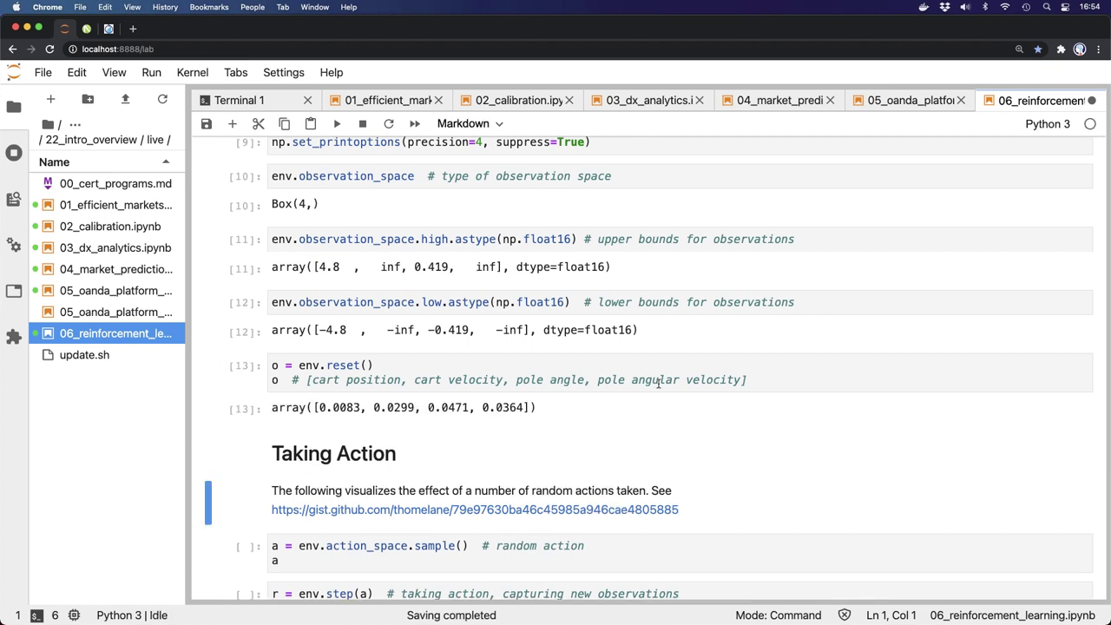
# Run the first Taking Action cell, which samples a random action into a
pyautogui.hotkey('shift', 'Return')
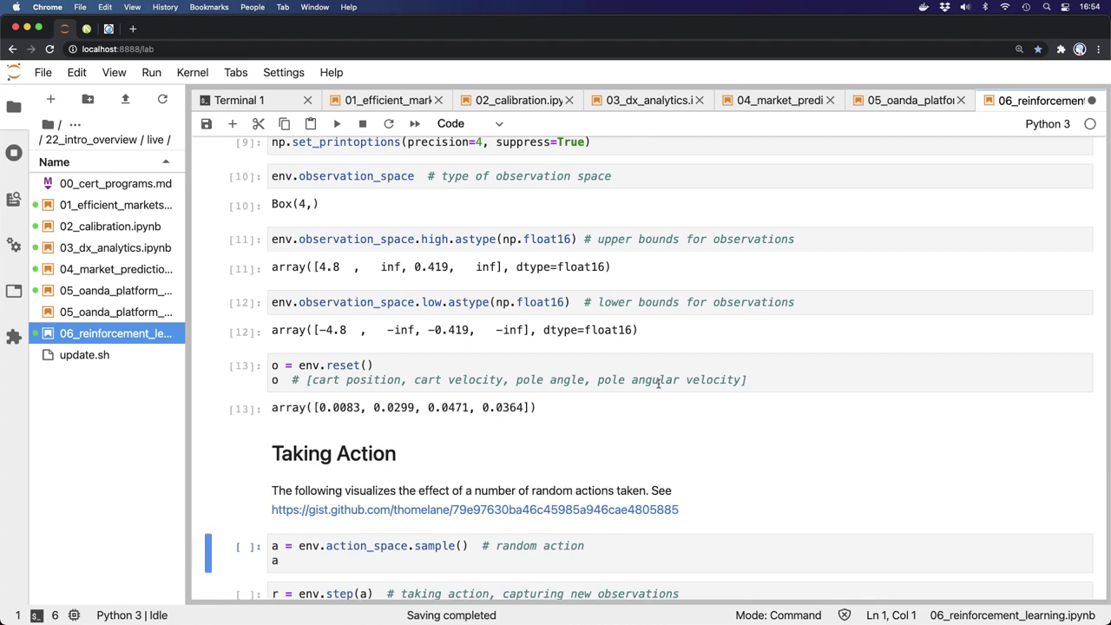
pyautogui.hotkey('shift', 'Return')
pyautogui.scroll(-7, 659, 383)
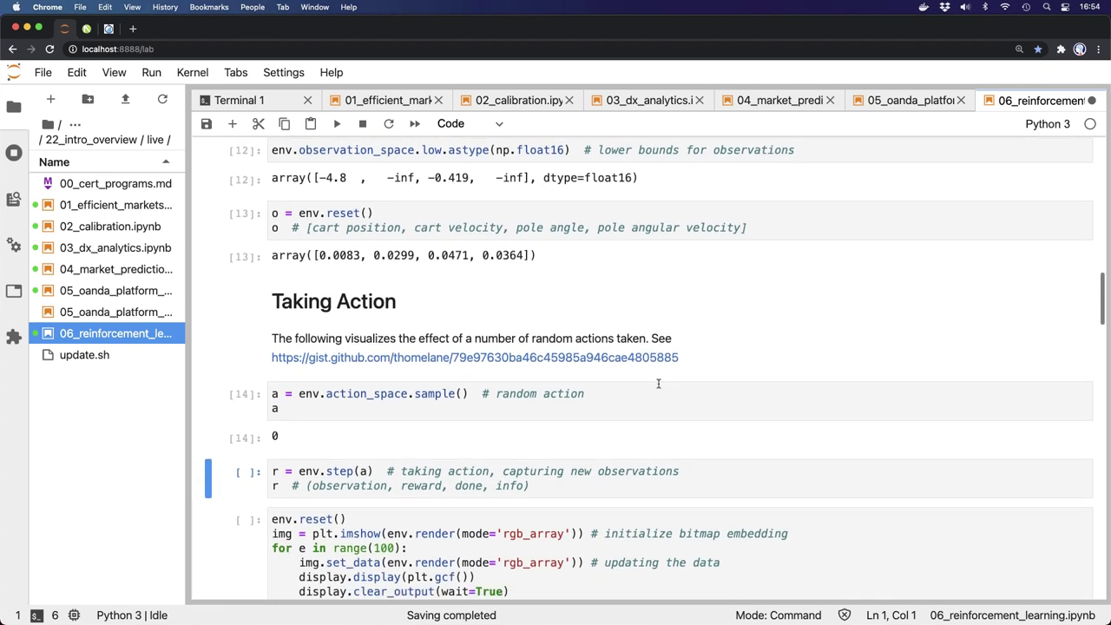
# Run the env.step(a) cell and the cell that animates up to 100 random CartPole actions
pyautogui.scroll(-1, 659, 383)
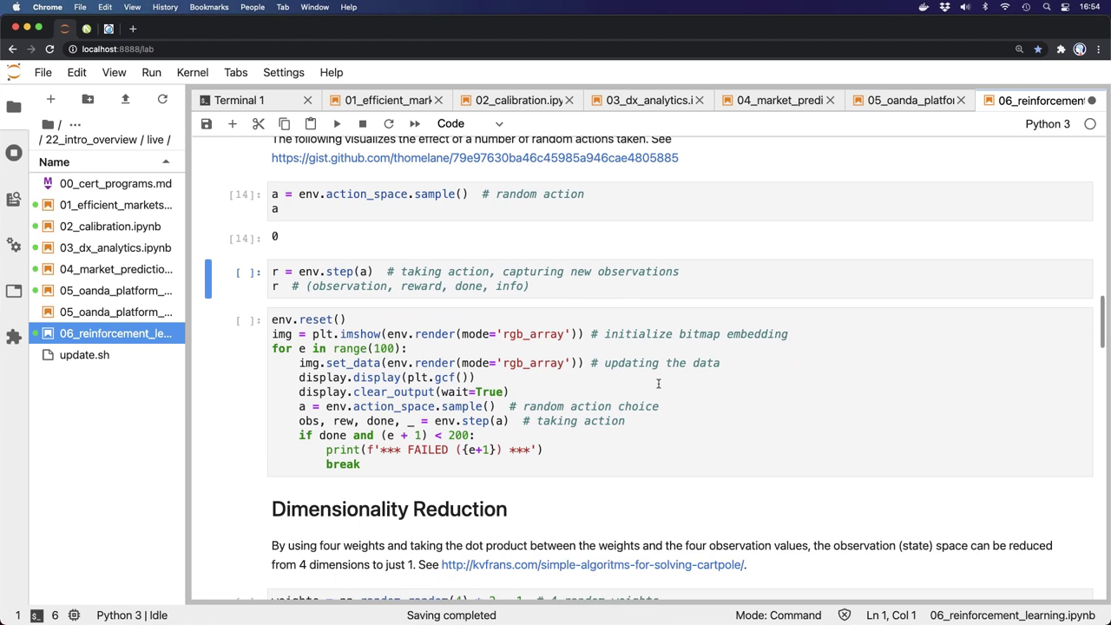
pyautogui.hotkey('shift', 'Return')
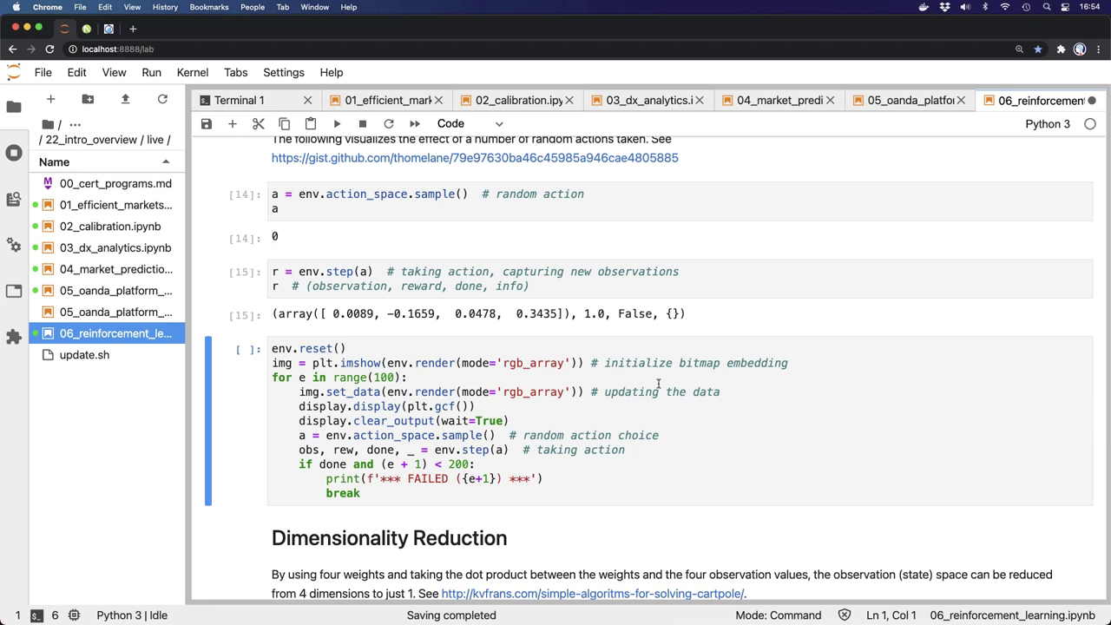
pyautogui.hotkey('shift', 'Return')
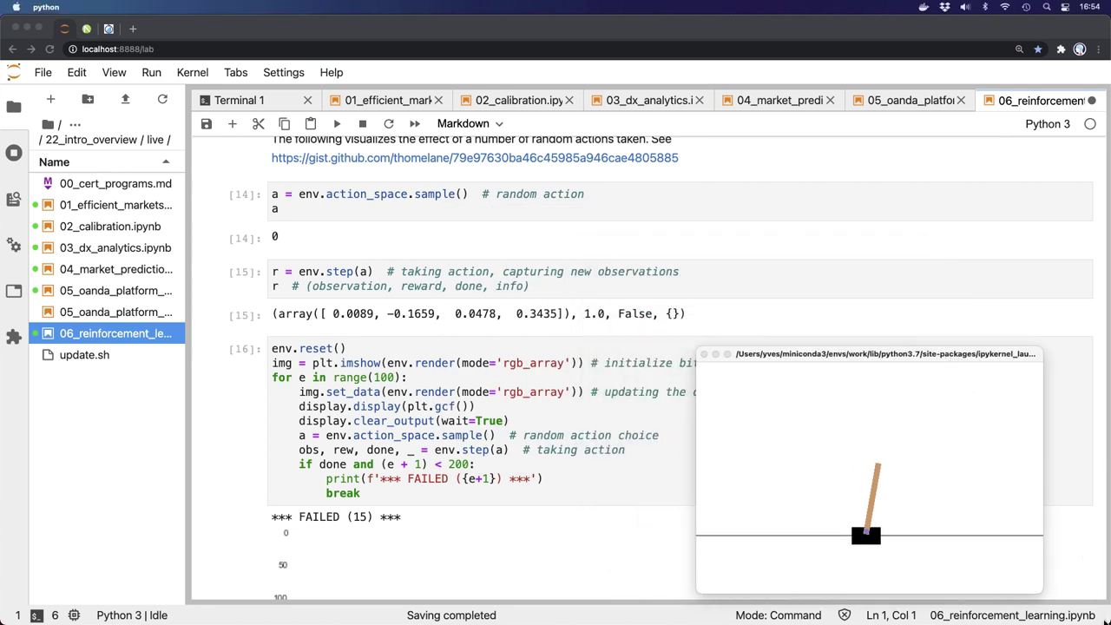
# Shrink the browser window, place the CartPole pop-up beside it, and minimize the iTerm2 window behind them
pyautogui.moveTo(1110, 607); pyautogui.dragTo(761, 504)
pyautogui.moveTo(810, 357); pyautogui.dragTo(875, 364)
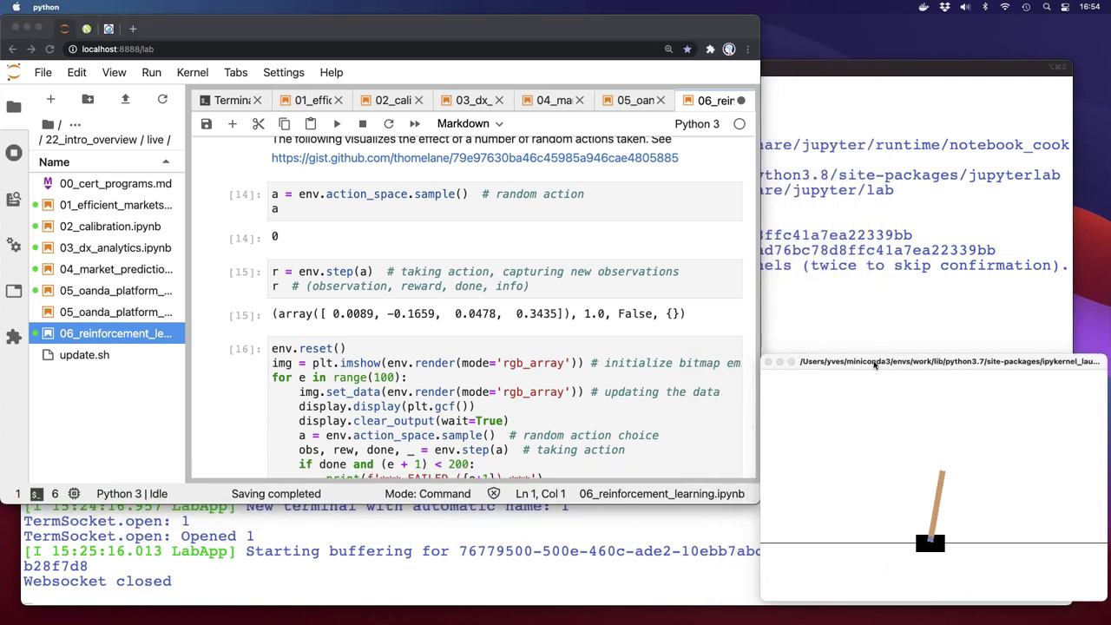
pyautogui.click(578, 443)
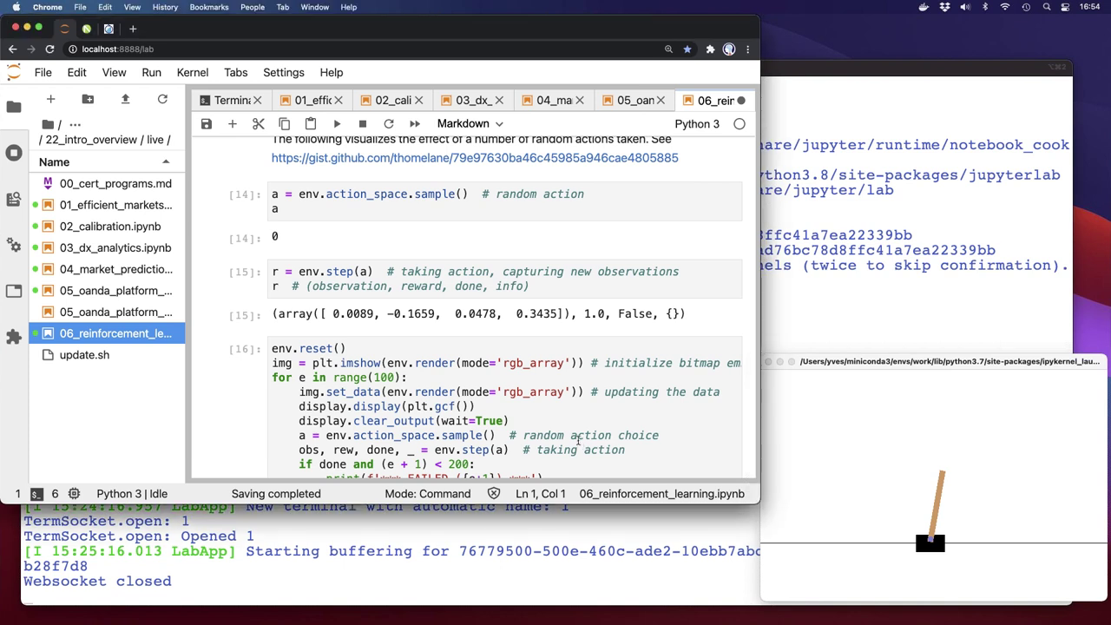
pyautogui.click(867, 302)
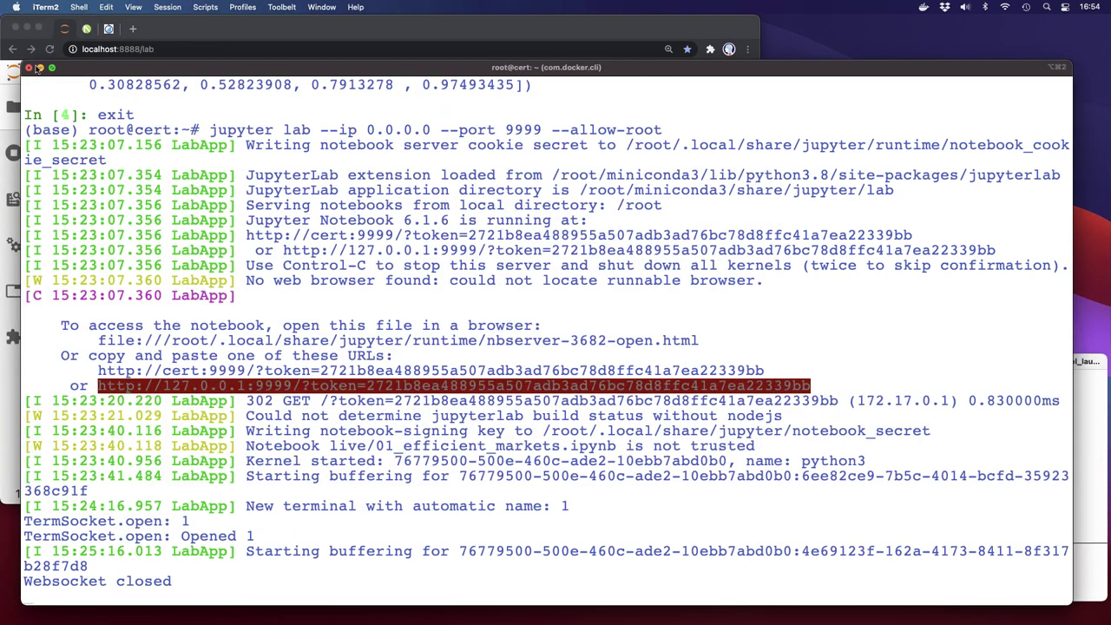
pyautogui.click(40, 68)
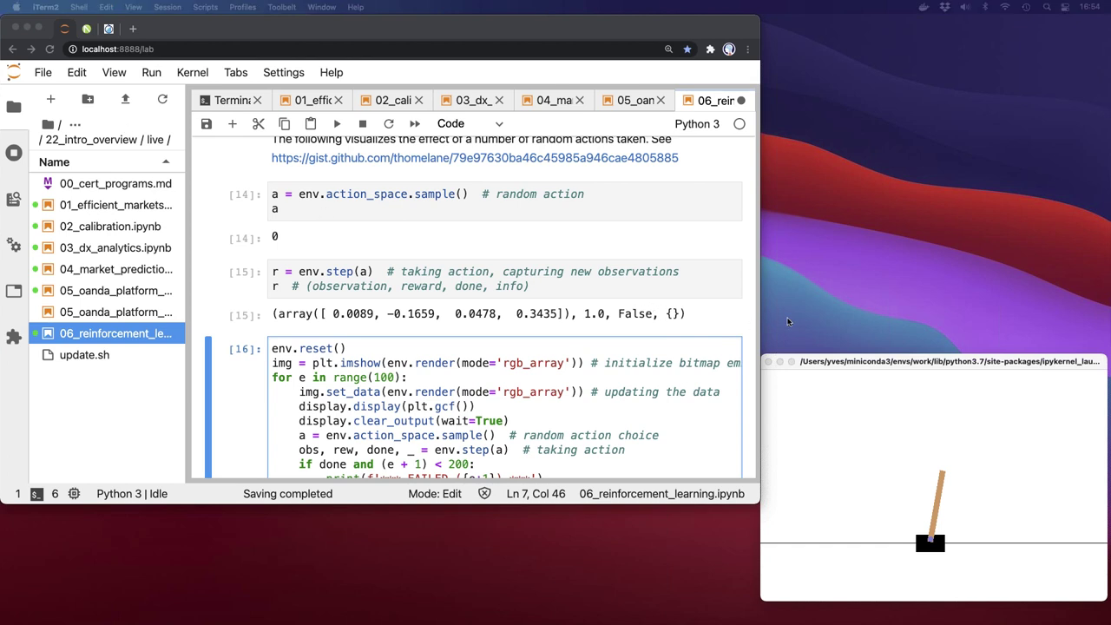
# Rerun the random-action animation cell and view the CartPole rendering in its output
pyautogui.click(658, 380)
pyautogui.hotkey('shift', 'Return')
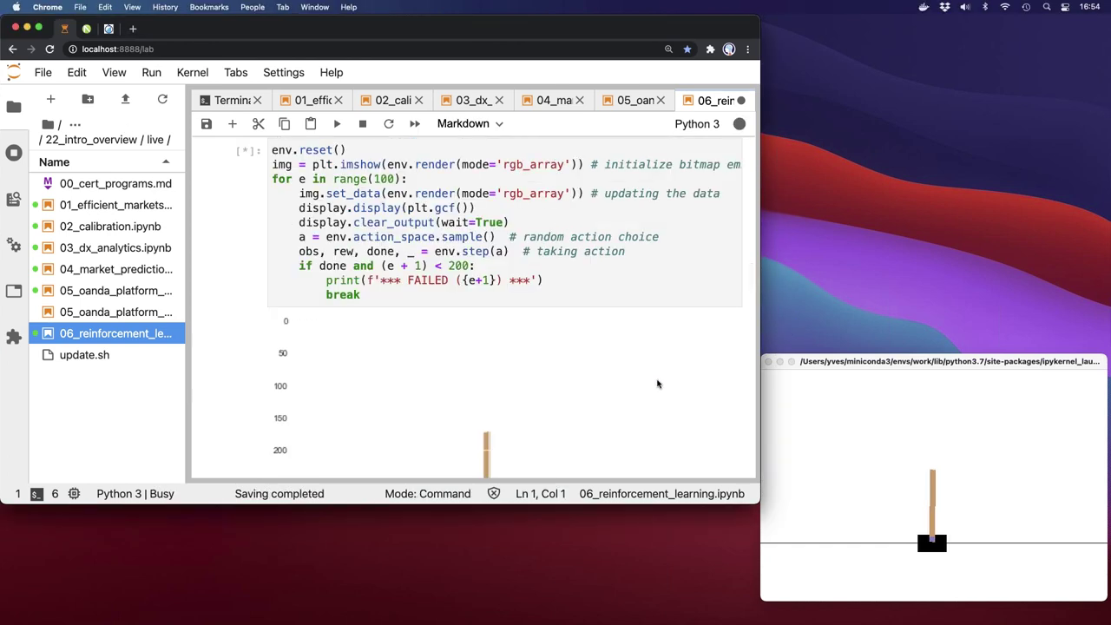
pyautogui.scroll(-3, 656, 382)
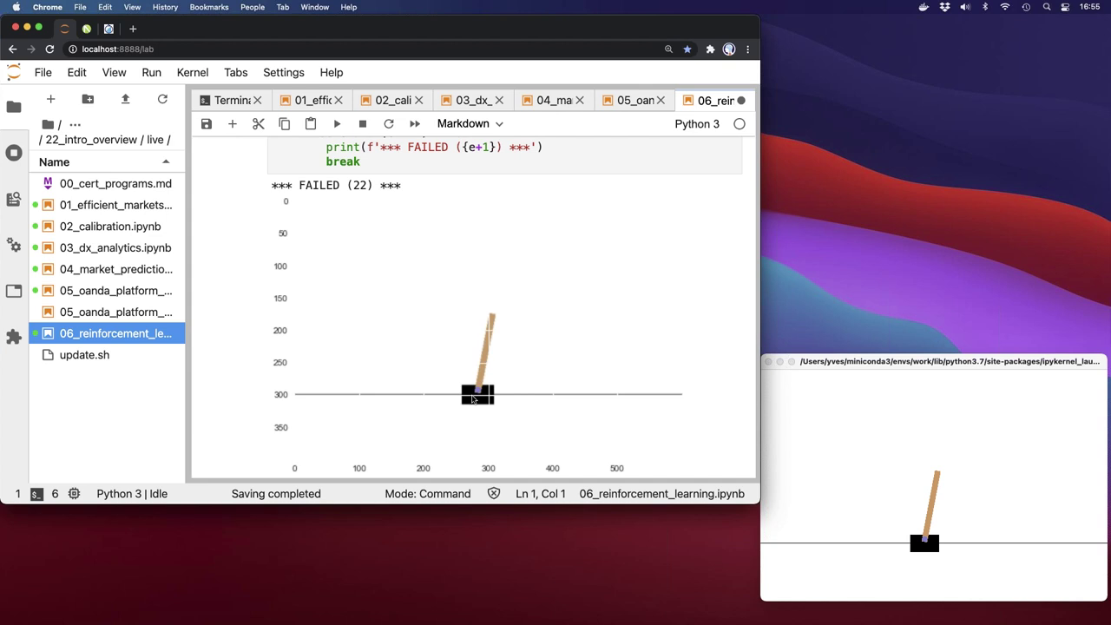
# Run the Dimensionality Reduction cells, from the four random weights through env.reset() to the dot product s
pyautogui.scroll(-5, 473, 399)
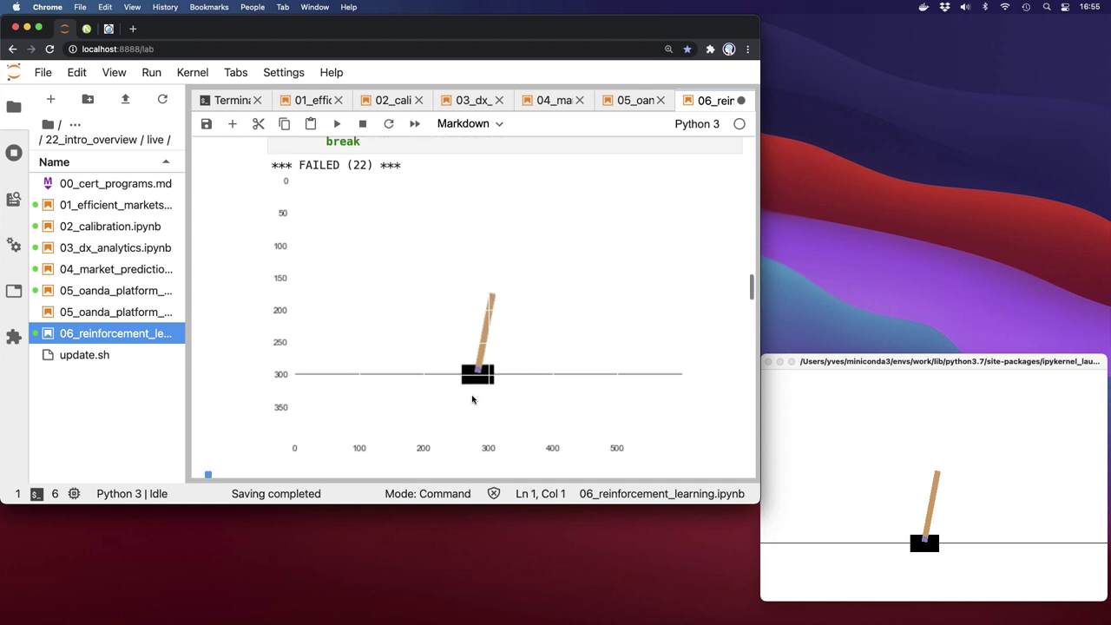
pyautogui.scroll(-5, 473, 399)
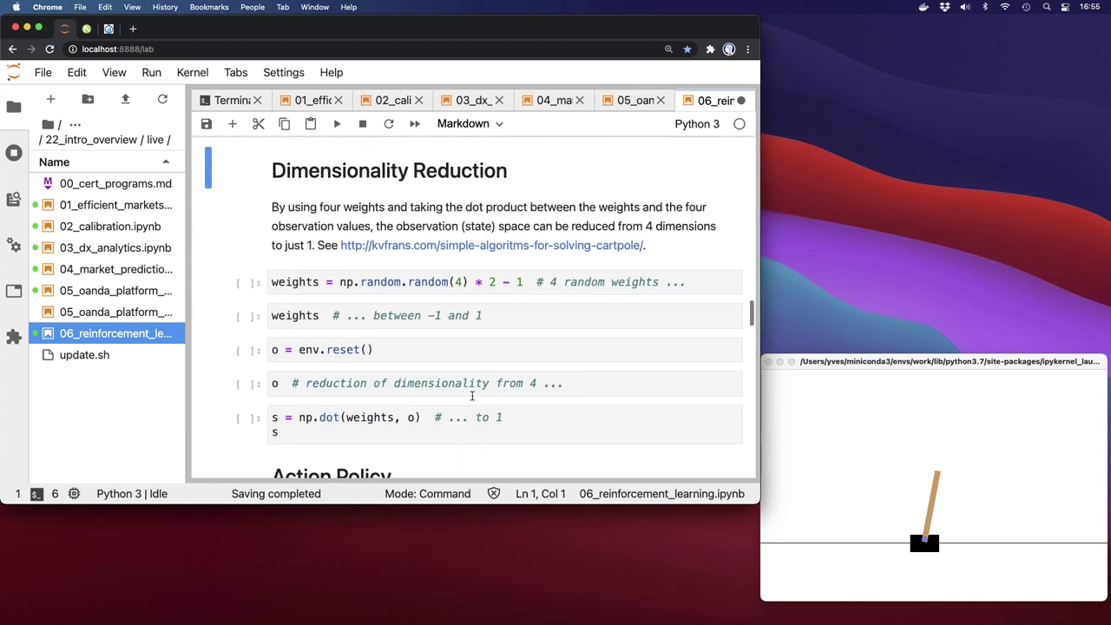
pyautogui.hotkey('shift', 'Return')
pyautogui.hotkey('shift', 'Return')
pyautogui.hotkey('shift', 'Return')
pyautogui.hotkey('shift', 'Return')
pyautogui.hotkey('shift', 'Return')
pyautogui.hotkey('shift', 'Return')
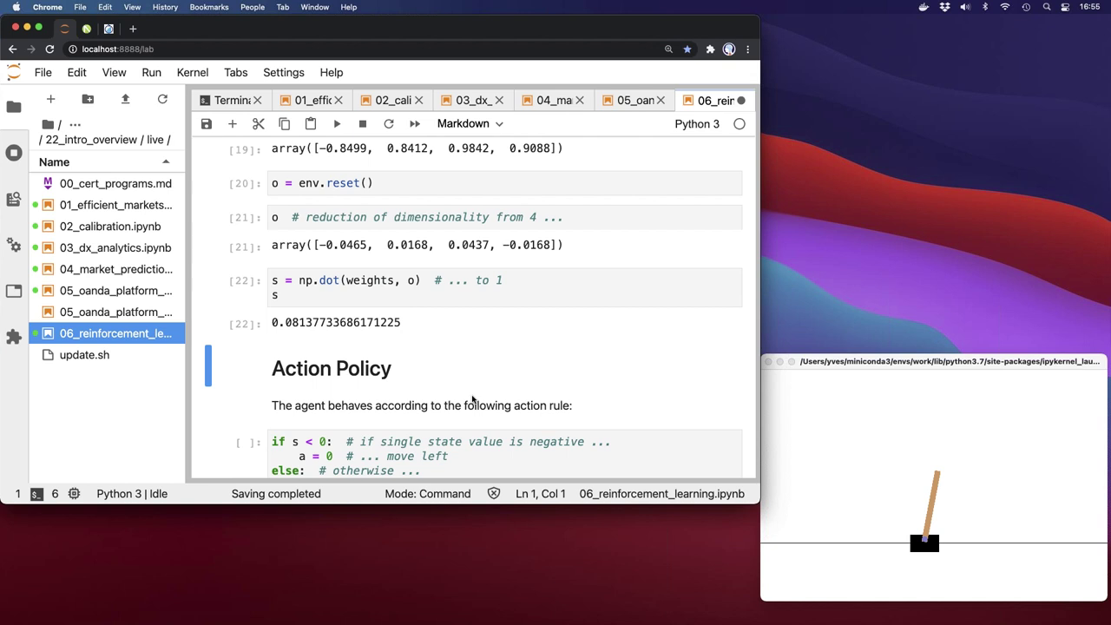
# Run the Action Policy cells that choose action a from the sign of s, and pass the Learning Objective section
pyautogui.hotkey('shift', 'Return')
pyautogui.hotkey('shift', 'Return')
pyautogui.hotkey('shift', 'Return')
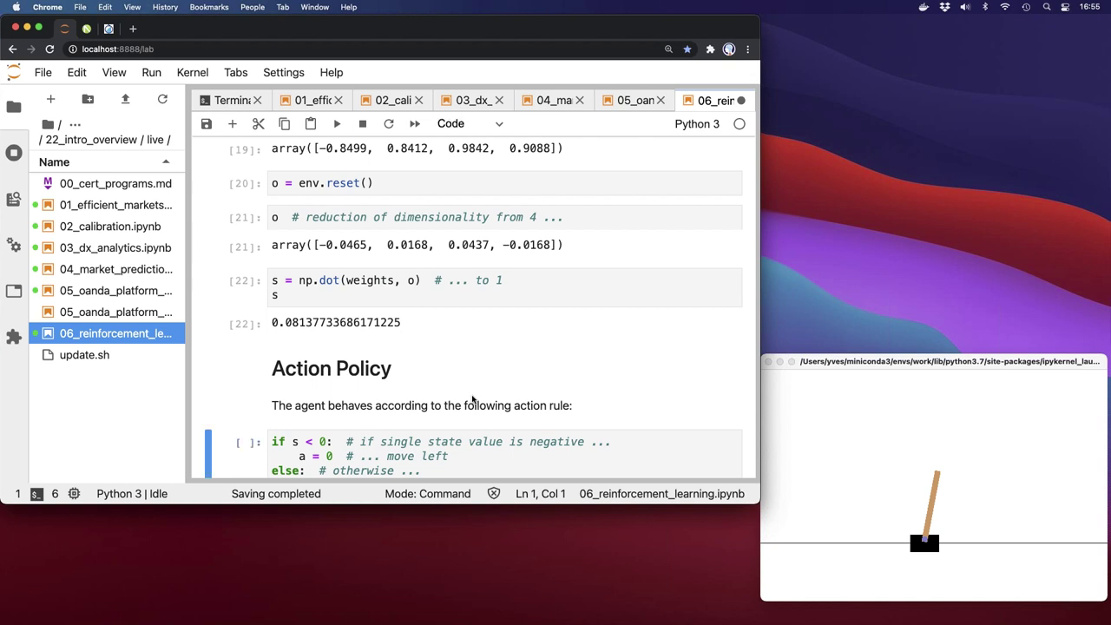
pyautogui.hotkey('shift', 'Return')
pyautogui.hotkey('shift', 'Return')
pyautogui.hotkey('shift', 'Return')
# Run the Total Reward per Episode cells that define run_episode and call it with the current weights
pyautogui.hotkey('shift', 'Return')
pyautogui.hotkey('shift', 'Return')
pyautogui.hotkey('shift', 'Return')
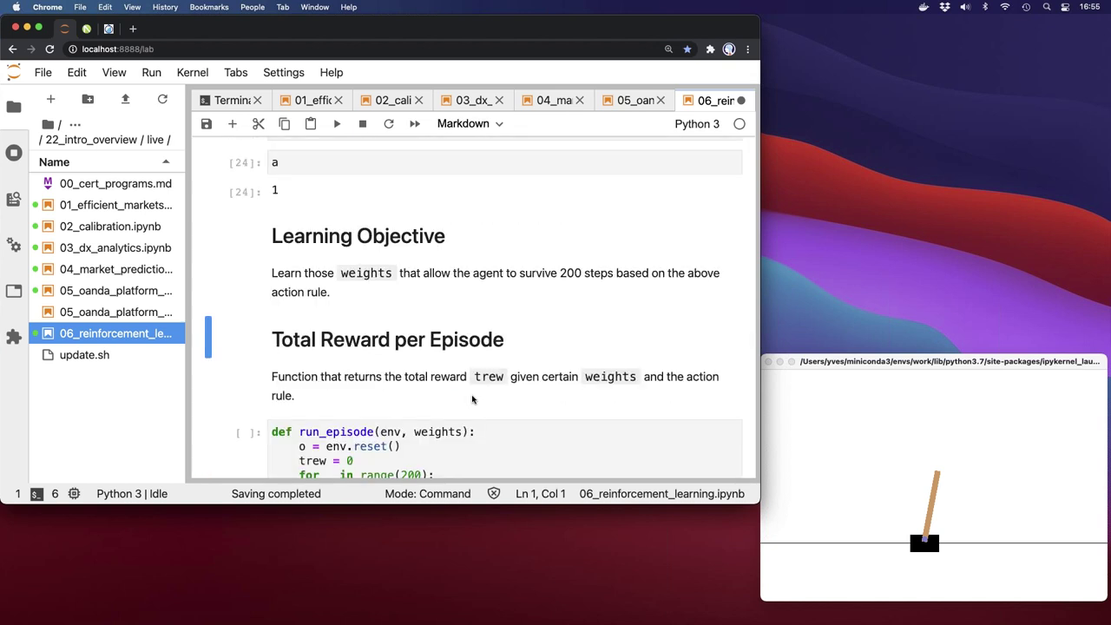
pyautogui.hotkey('shift', 'Return')
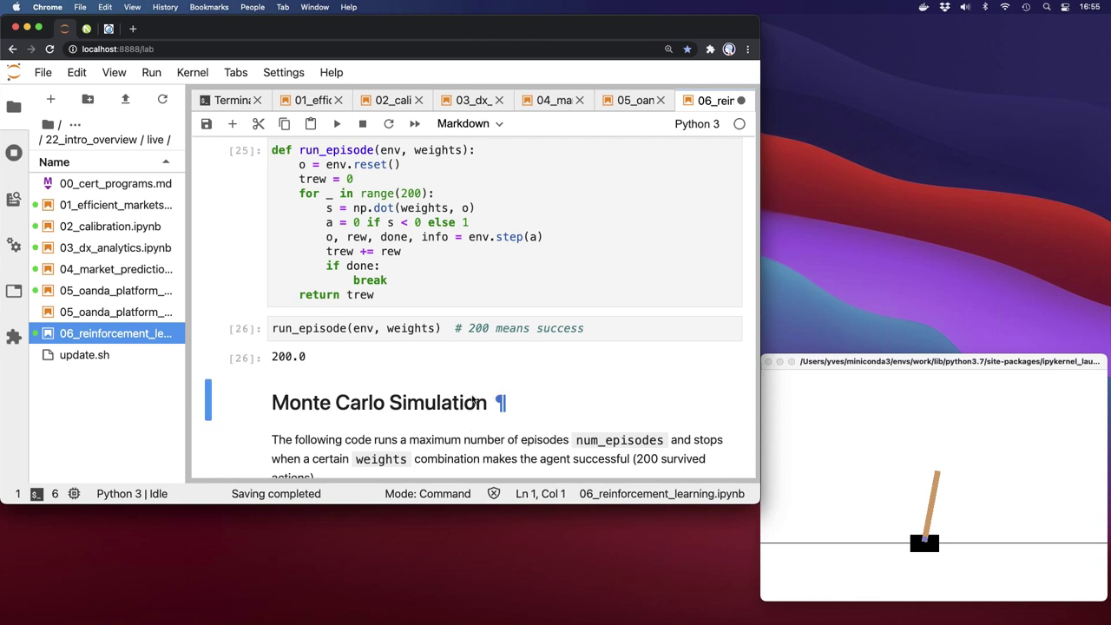
# Run the Monte Carlo Simulation cells: num_episodes = 5000, the timed weight search loop, and the learned weights
pyautogui.hotkey('shift', 'Return')
pyautogui.hotkey('shift', 'Return')
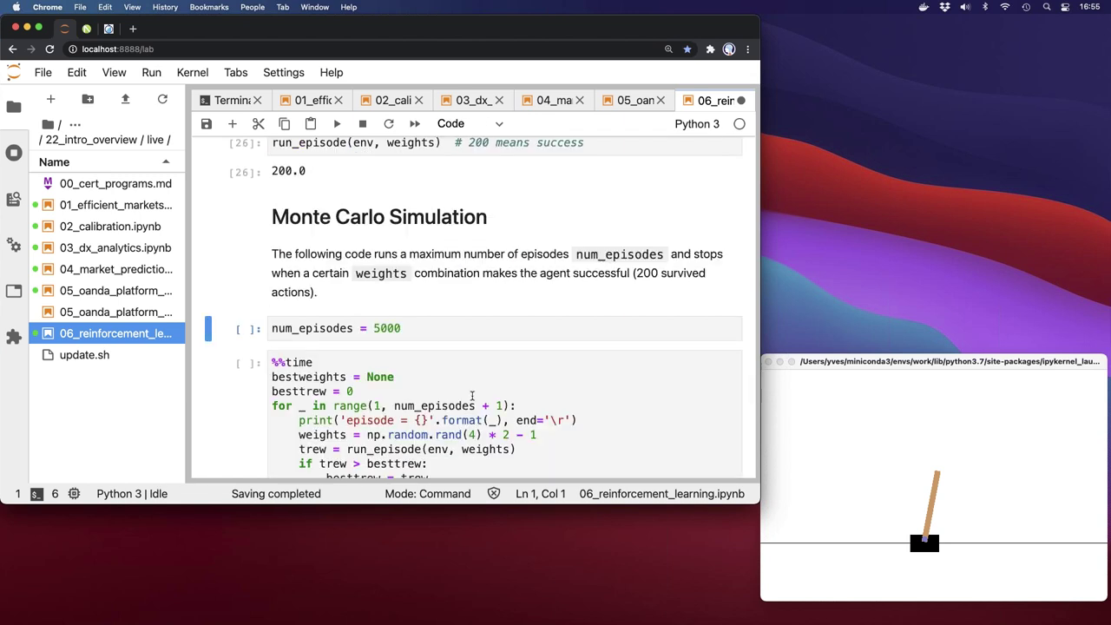
pyautogui.hotkey('shift', 'Return')
pyautogui.hotkey('shift', 'Return')
pyautogui.hotkey('shift', 'Return')
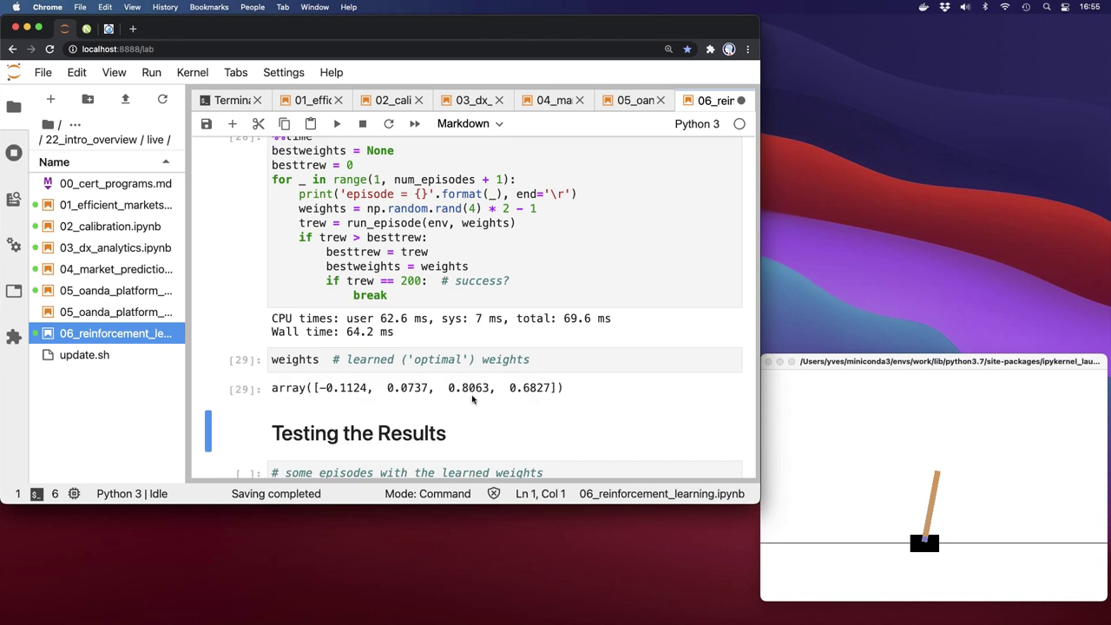
# Run the Testing the Results cell, which averages the total reward over 100 episodes with the learned weights
pyautogui.hotkey('shift', 'Return')
pyautogui.scroll(-5, 472, 398)
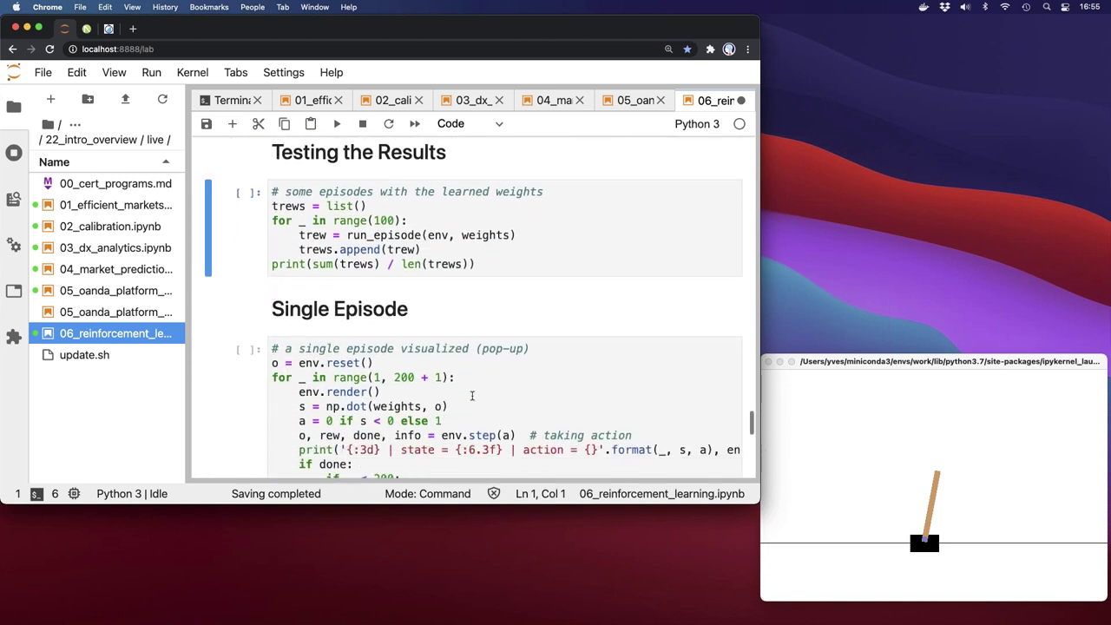
pyautogui.scroll(-1, 472, 396)
pyautogui.hotkey('shift', 'Return')
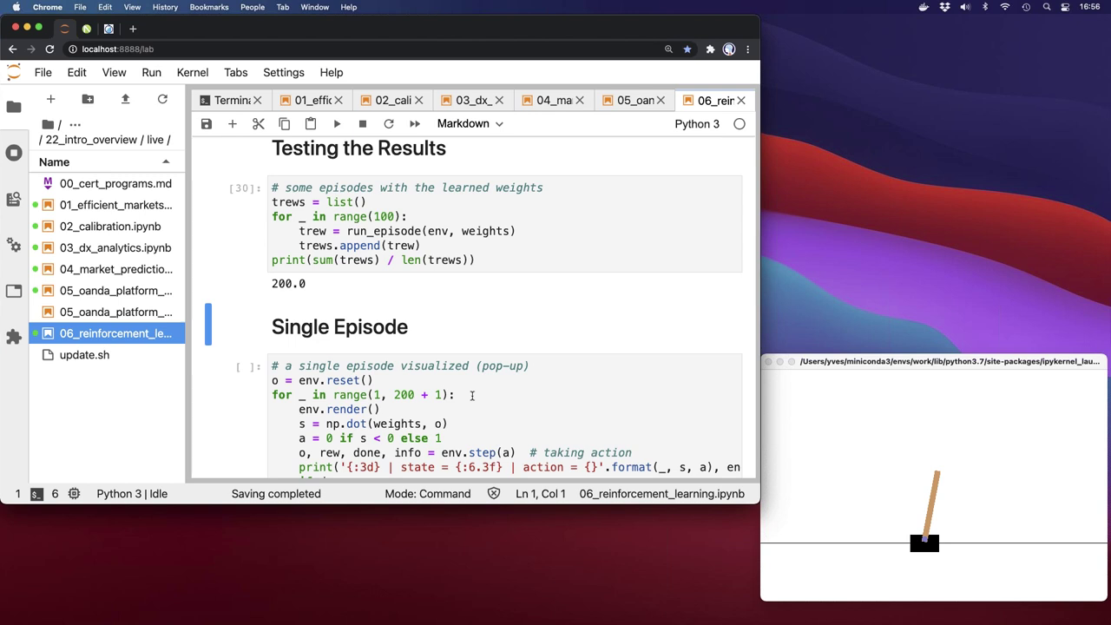
# Run the Single Episode cell to visualize one 200-step episode in the CartPole pop-up
pyautogui.press('Down')
pyautogui.scroll(-3, 472, 395)
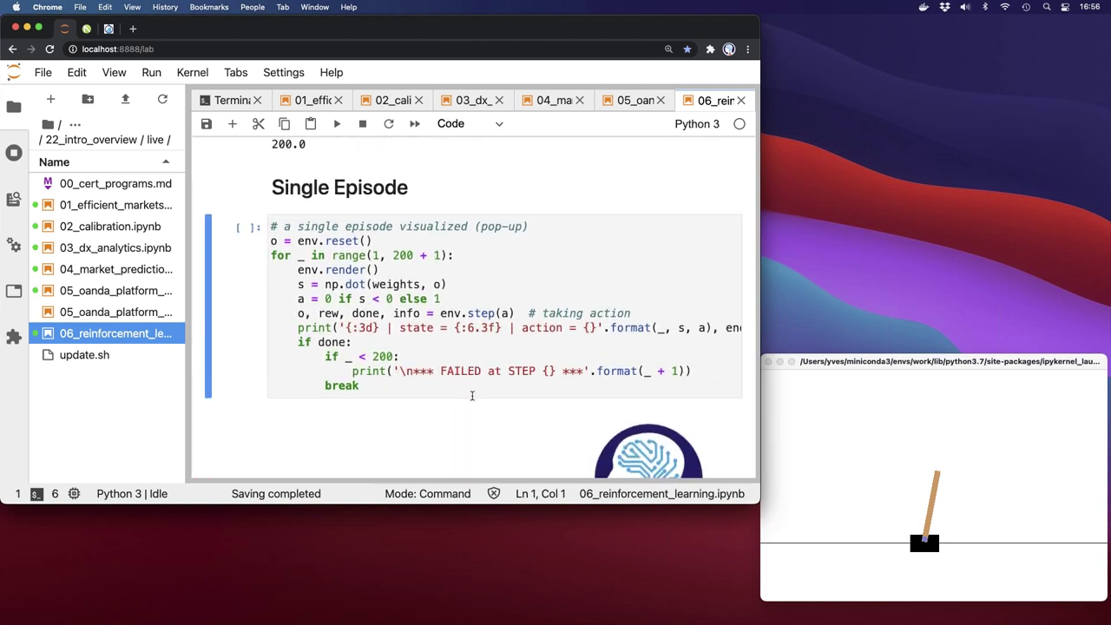
pyautogui.hotkey('shift', 'Return')
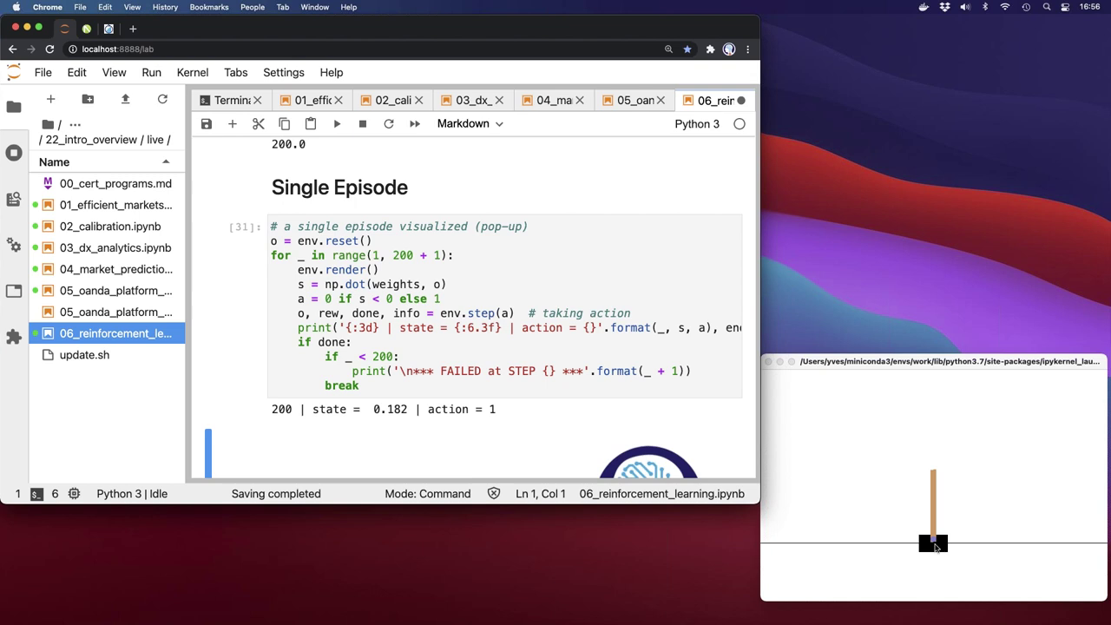
# Rerun the Single Episode cell four more times, and enlarge the browser window back to full size
pyautogui.click(327, 285)
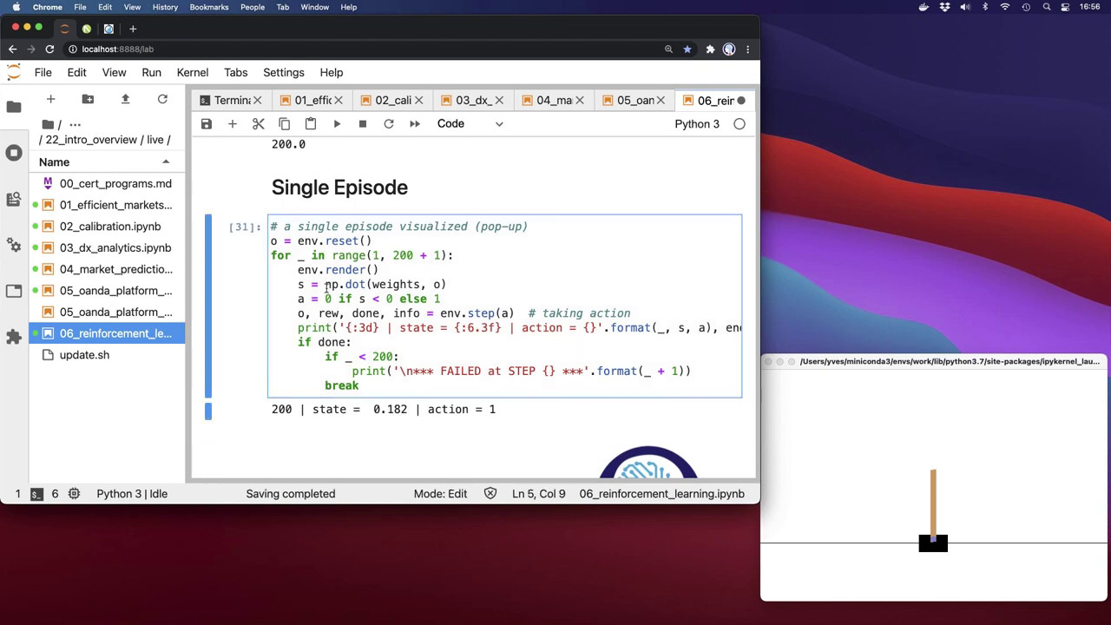
pyautogui.click(348, 343)
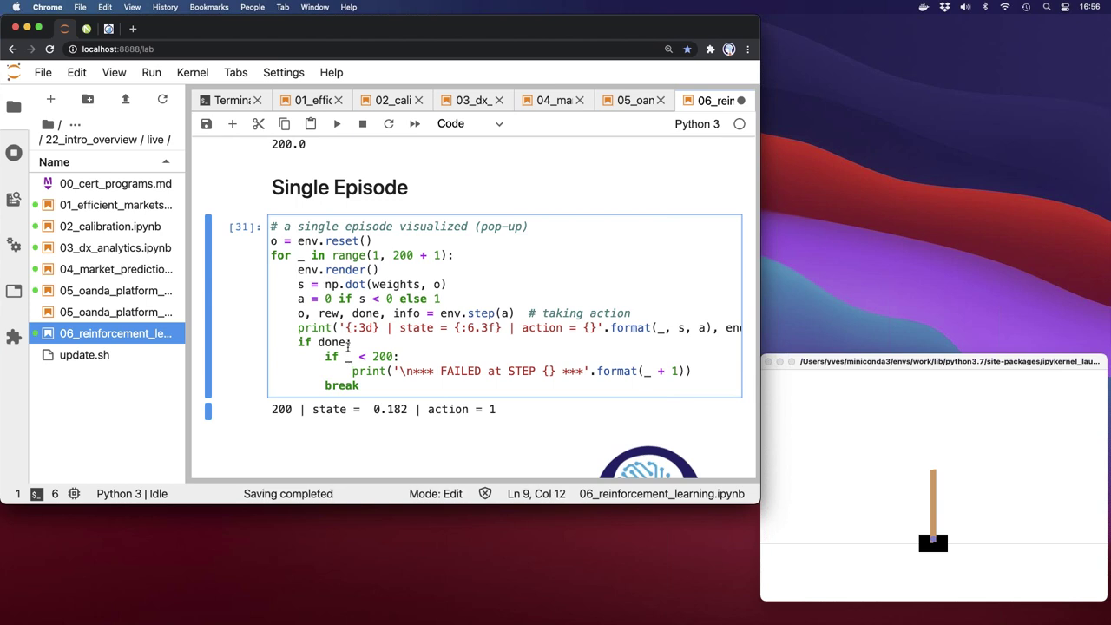
pyautogui.hotkey('shift', 'Return')
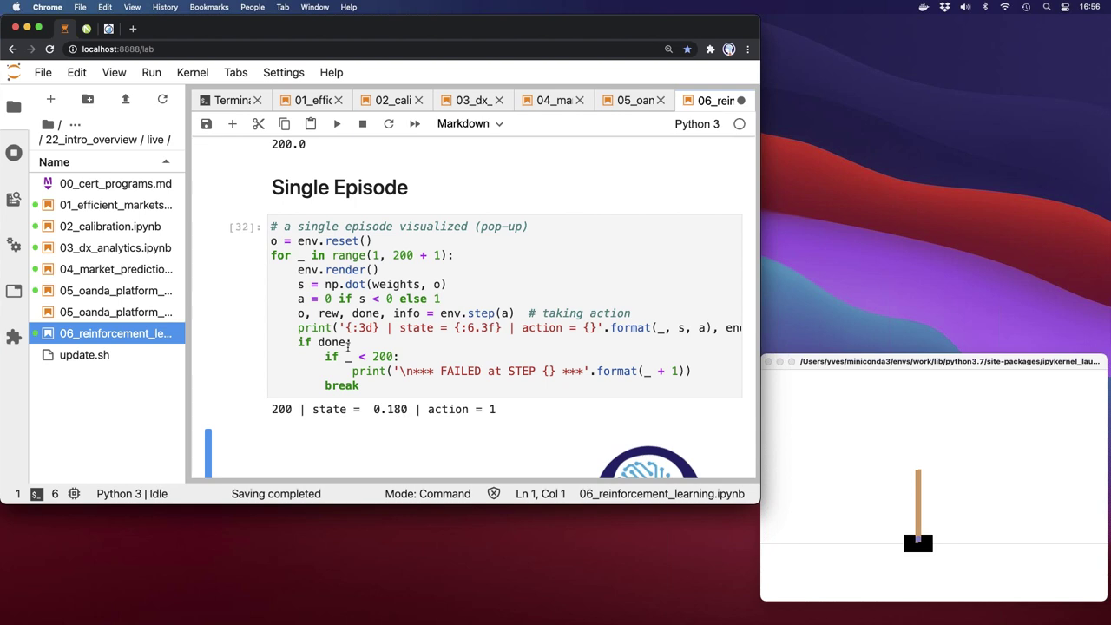
pyautogui.click(349, 323)
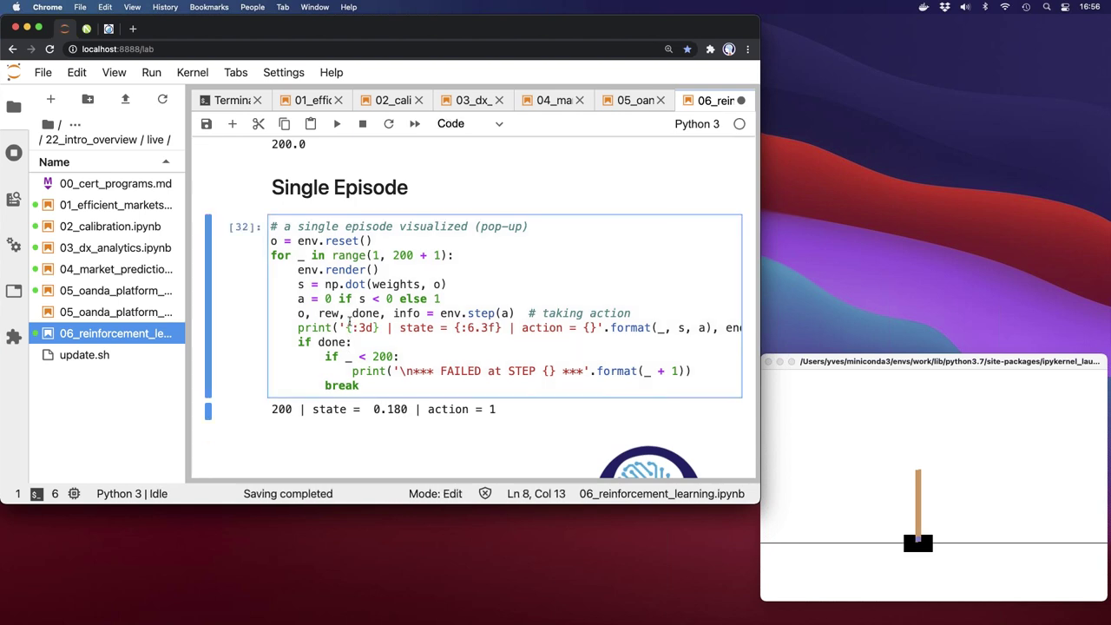
pyautogui.hotkey('shift', 'Return')
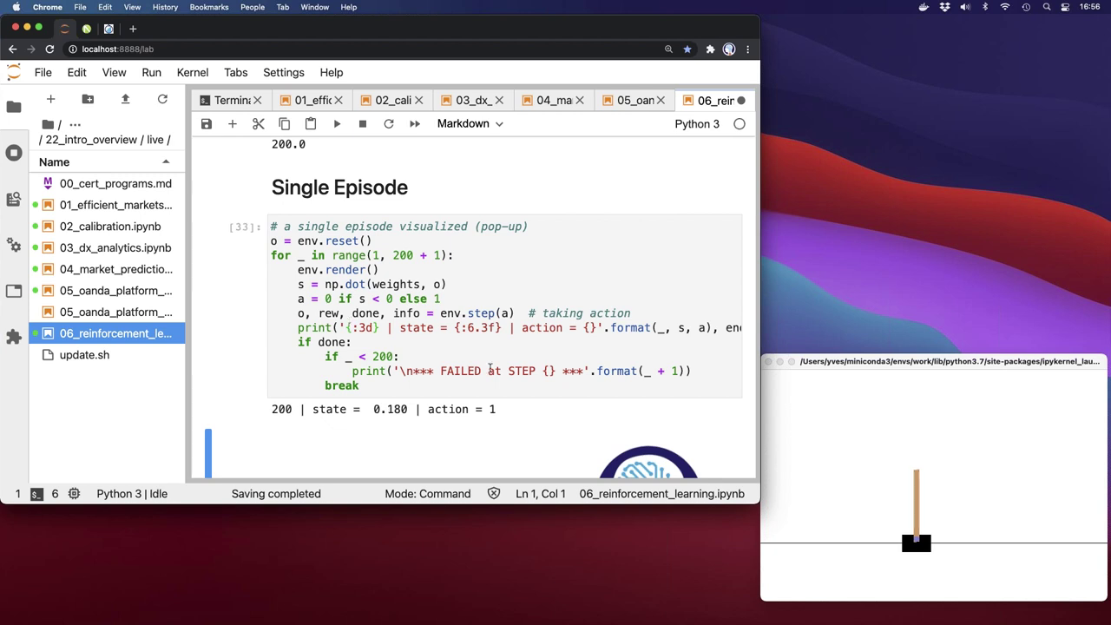
pyautogui.click(435, 327)
pyautogui.hotkey('shift', 'Return')
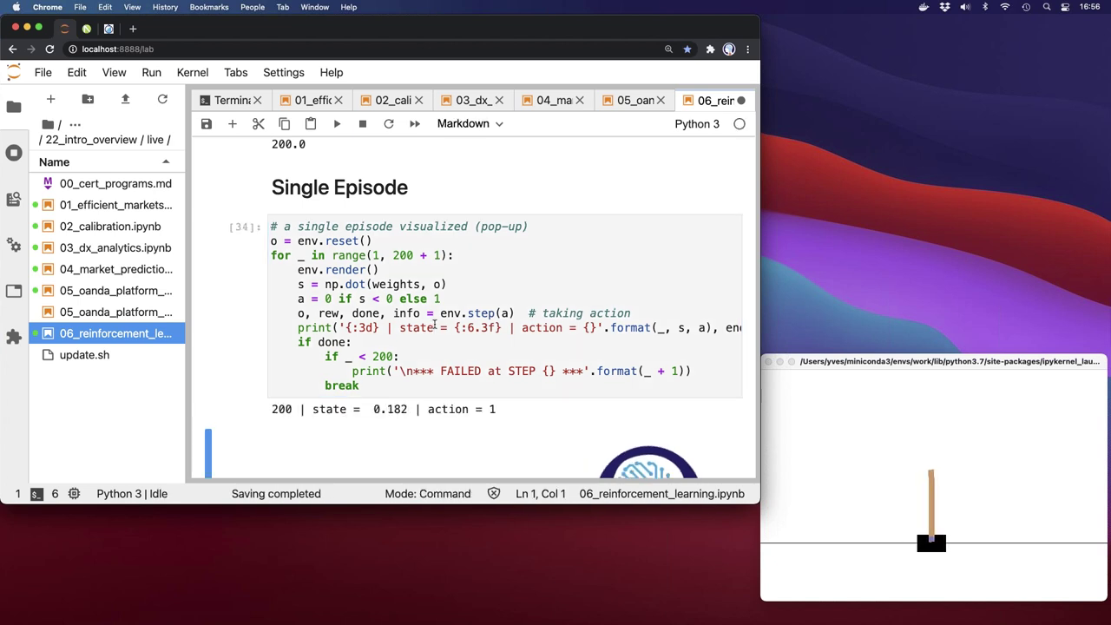
pyautogui.click(438, 314)
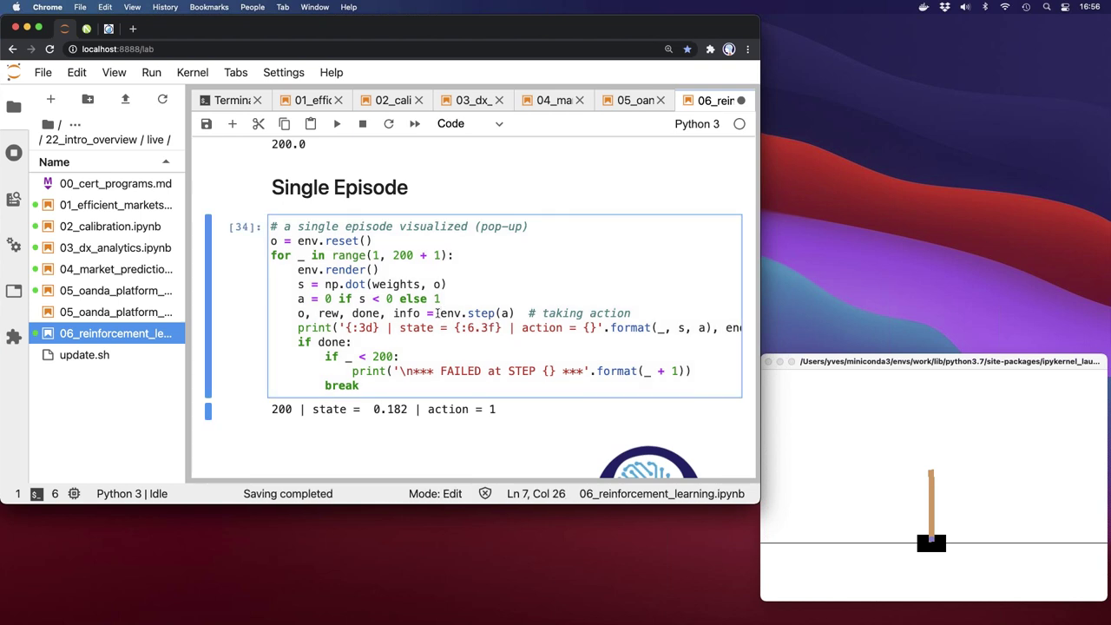
pyautogui.hotkey('shift', 'Return')
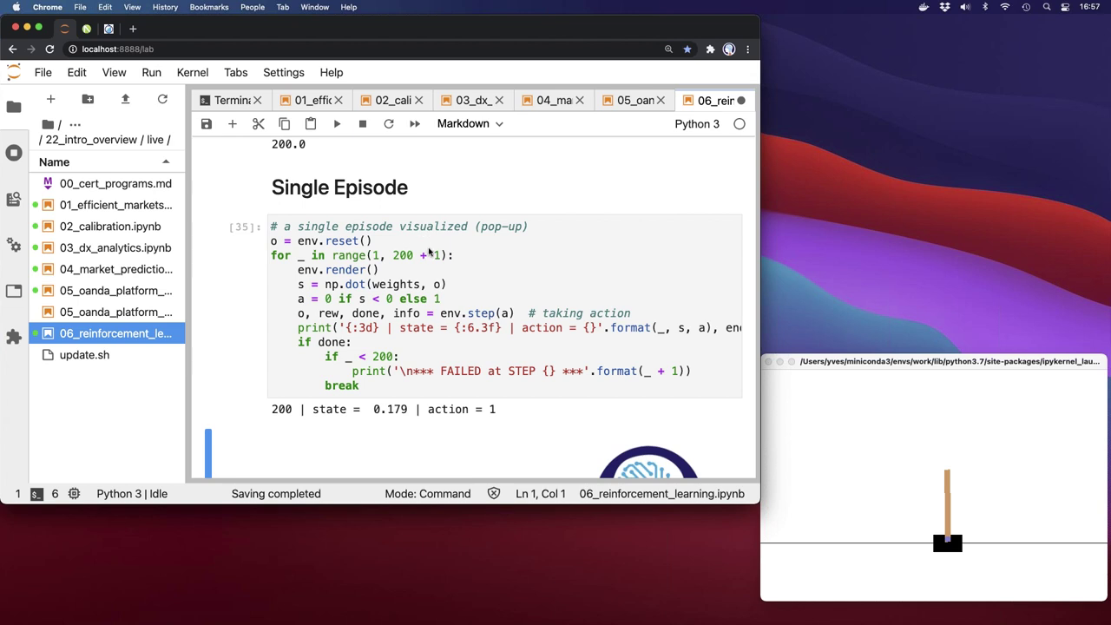
pyautogui.doubleClick(384, 24)
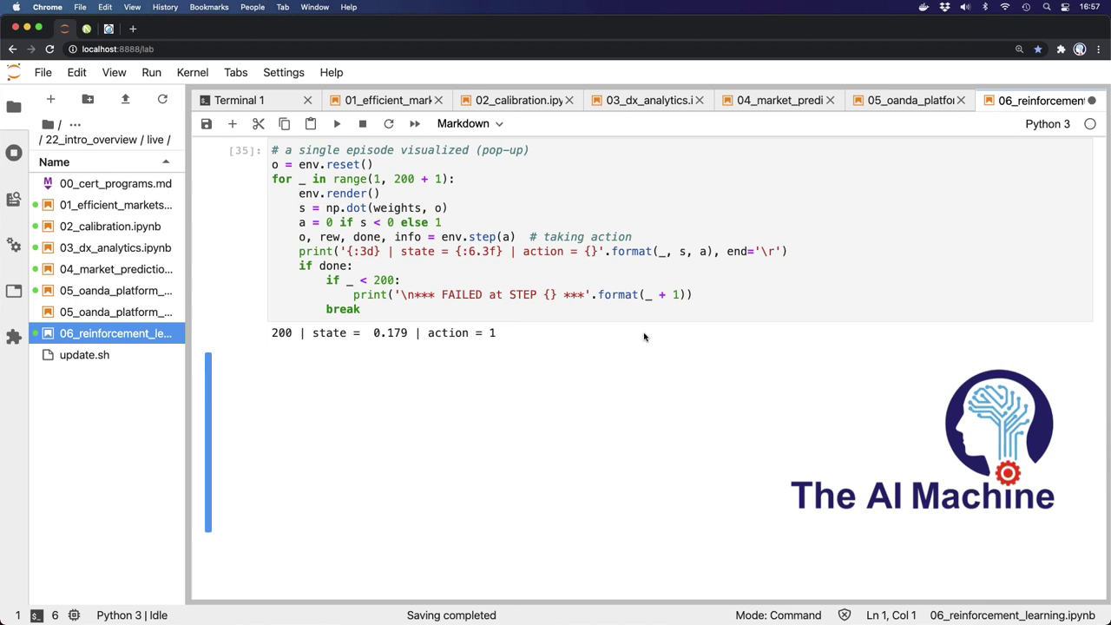
# Restart the kernel of 06_reinforcement_learning.ipynb with its outputs cleared, and save and close the notebook
pyautogui.press('0')
pyautogui.press('0')
pyautogui.press('Return')
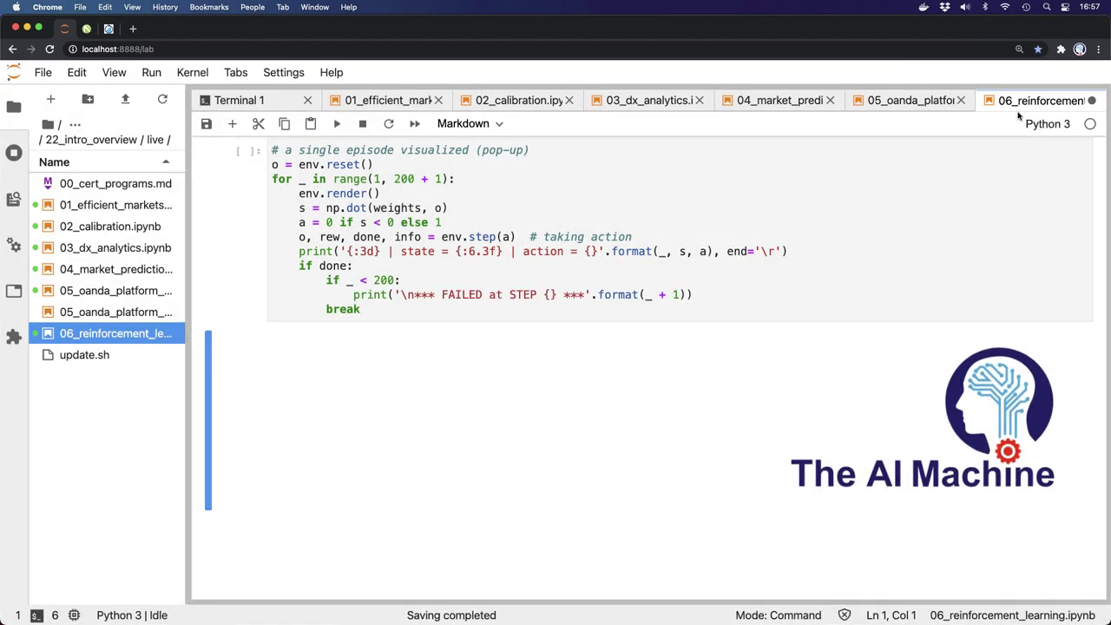
pyautogui.press('cmd+s')
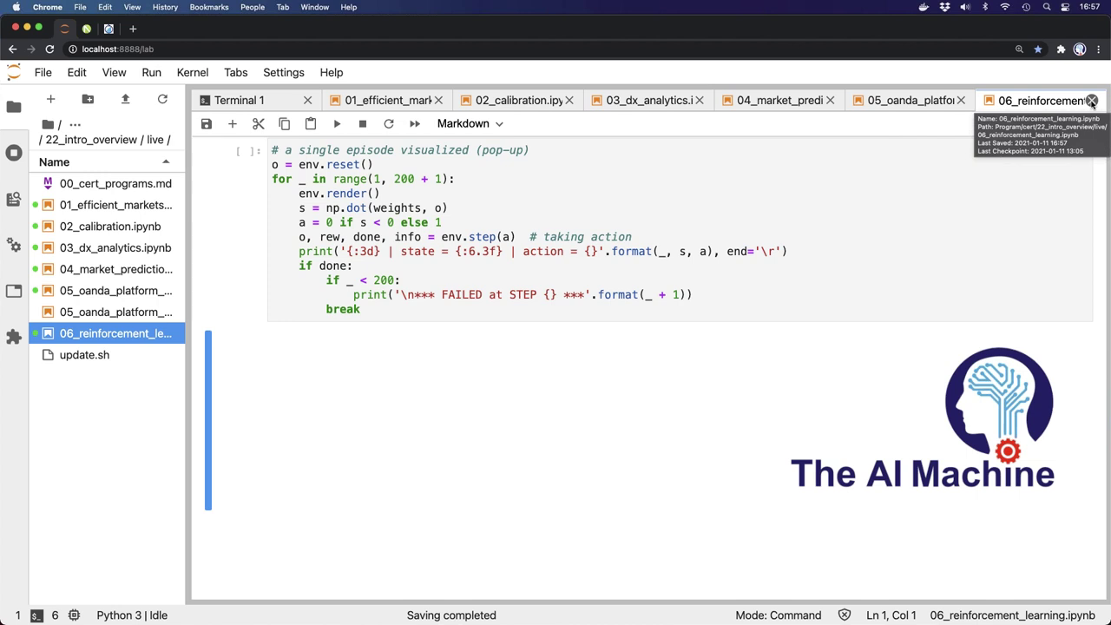
pyautogui.click(1092, 101)
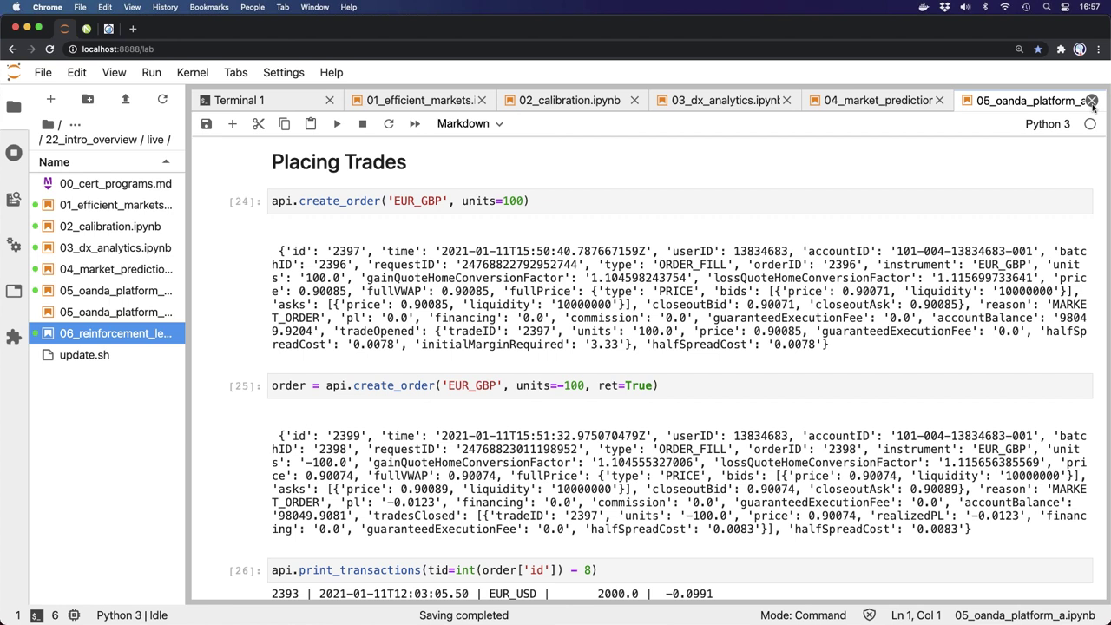
# Restart the kernel of 05_oanda_platform_a.ipynb with its outputs cleared
pyautogui.press('0')
pyautogui.press('0')
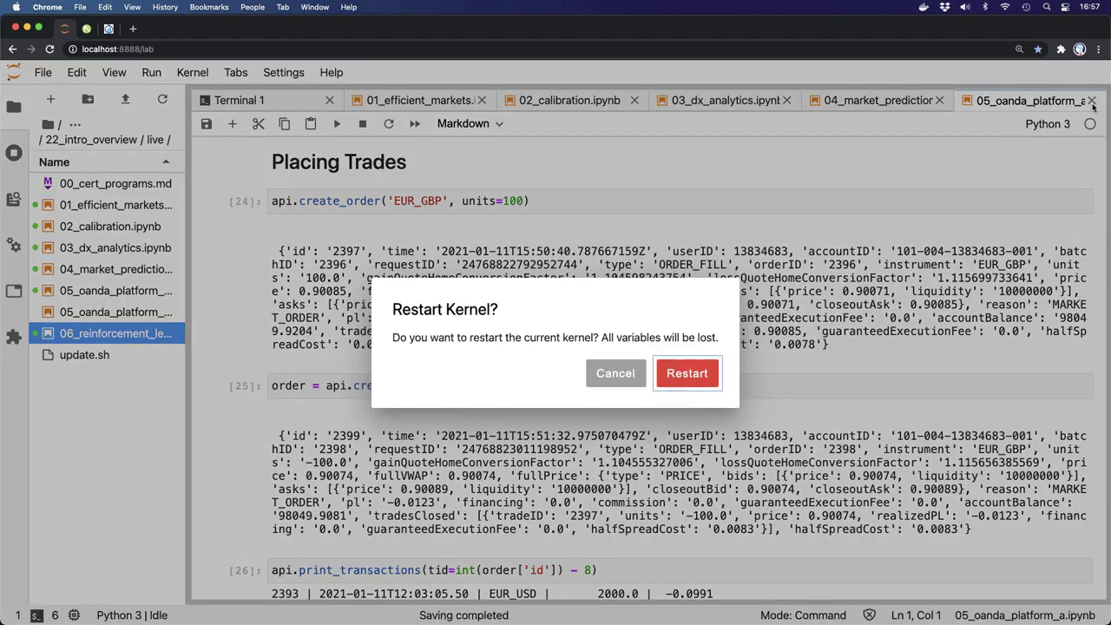
pyautogui.press('Return')
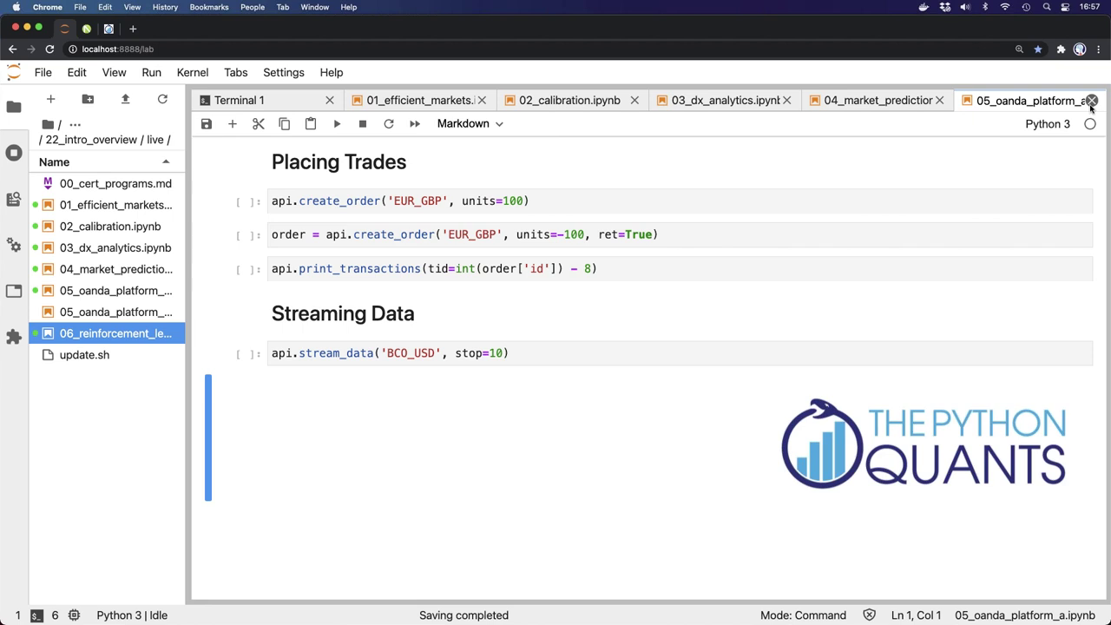
# Close 05_oanda_platform_a.ipynb and restart the kernel of 04_market_prediction.ipynb
pyautogui.click(1092, 101)
pyautogui.press('0')
pyautogui.press('0')
pyautogui.press('Return')
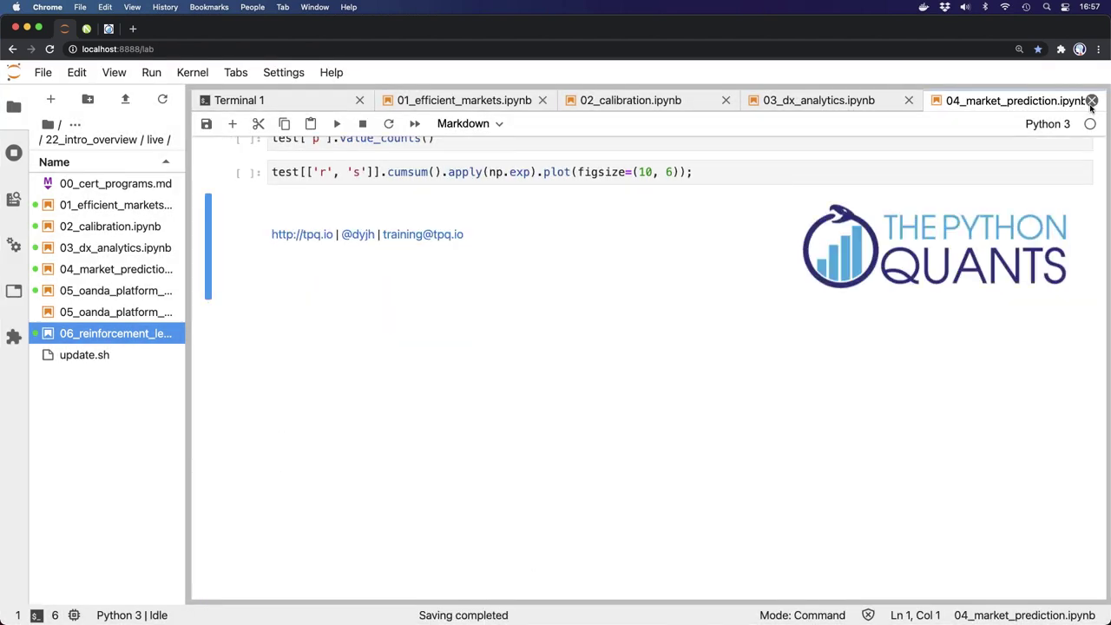
# Close the notebooks 04_market_prediction, 03_dx_analytics, 02_calibration and 01_efficient_markets, keeping only Terminal 1 open
pyautogui.click(1091, 101)
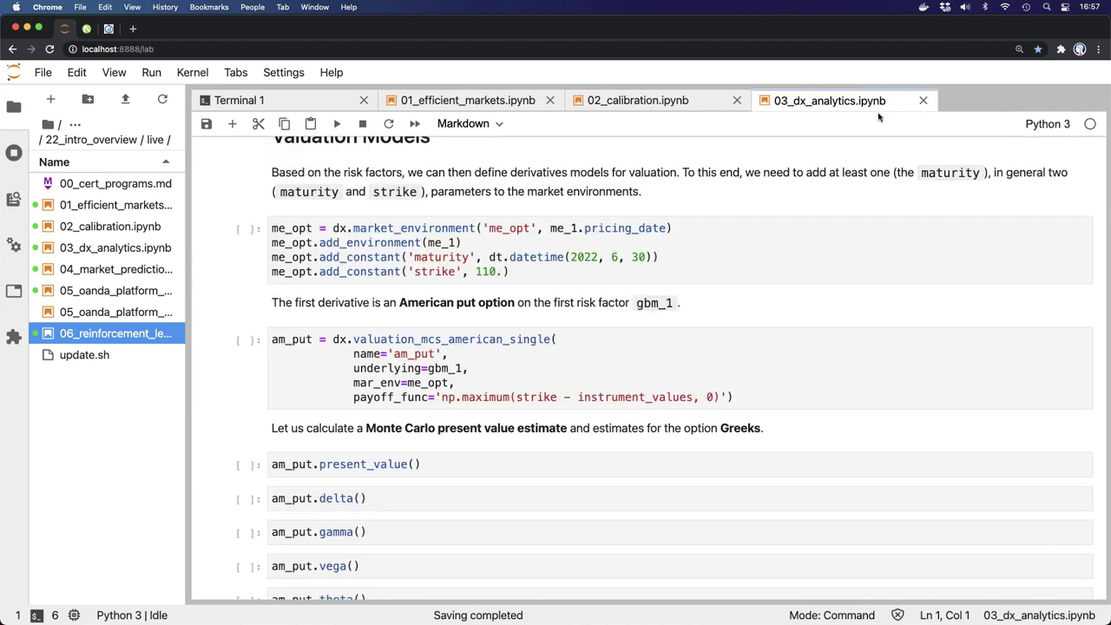
pyautogui.click(923, 101)
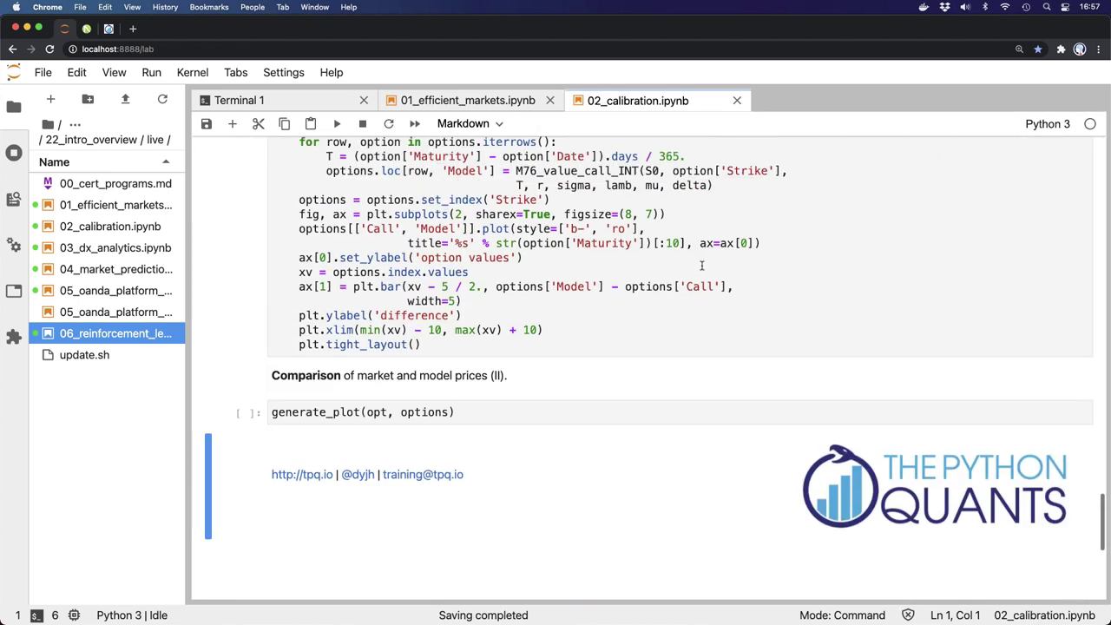
pyautogui.click(737, 101)
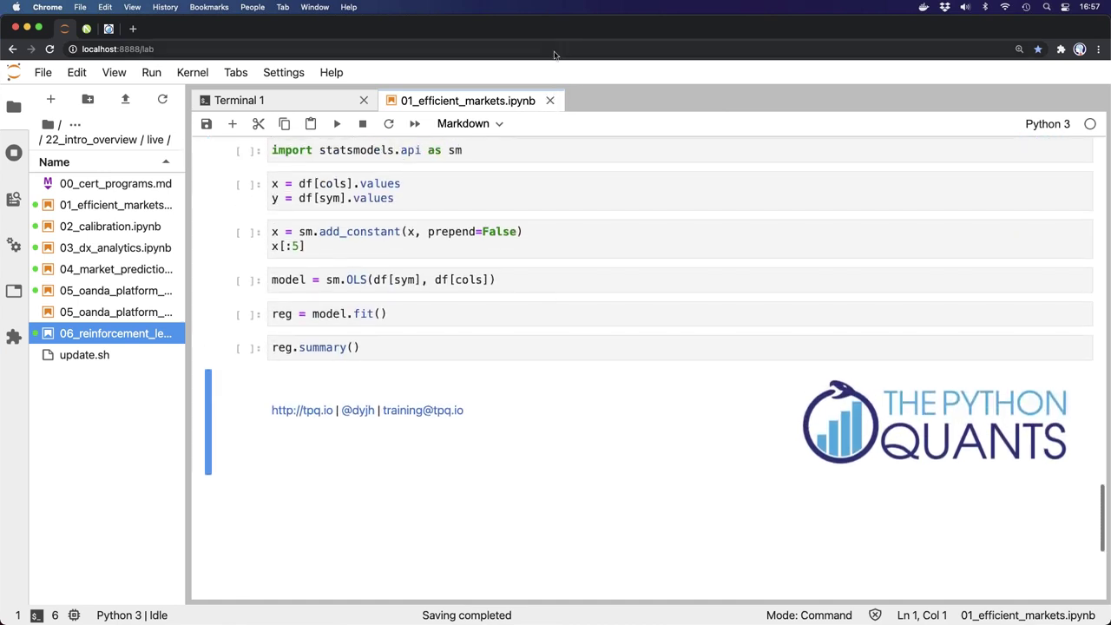
pyautogui.click(550, 101)
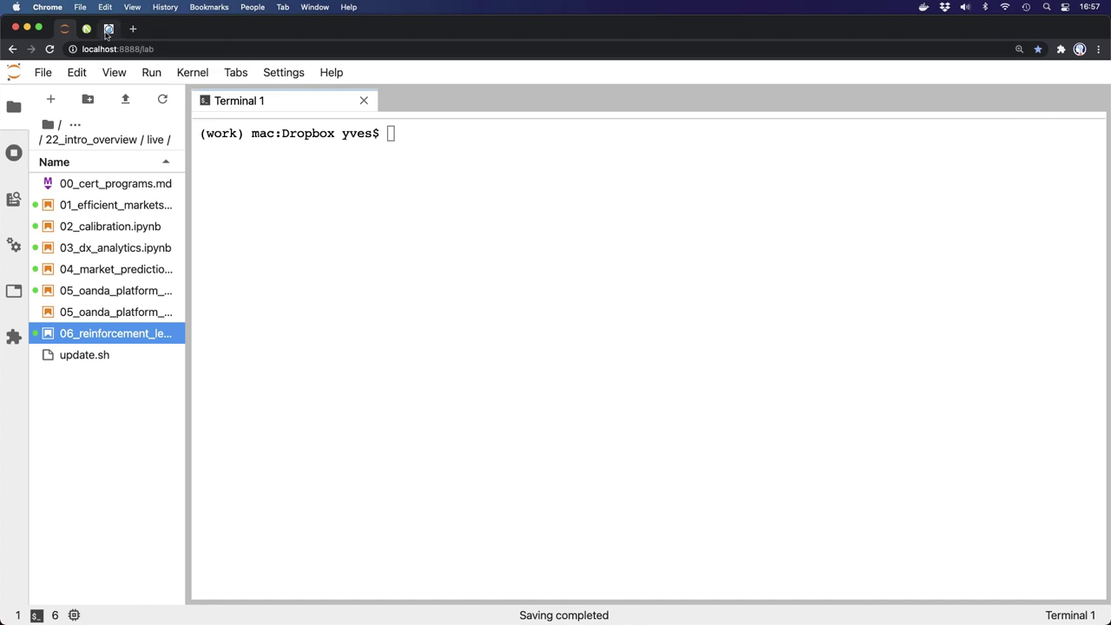
# Close the pinned Oanda trading platform page in the browser and return to the cert_intro_overview.pdf slides
pyautogui.click(108, 29)
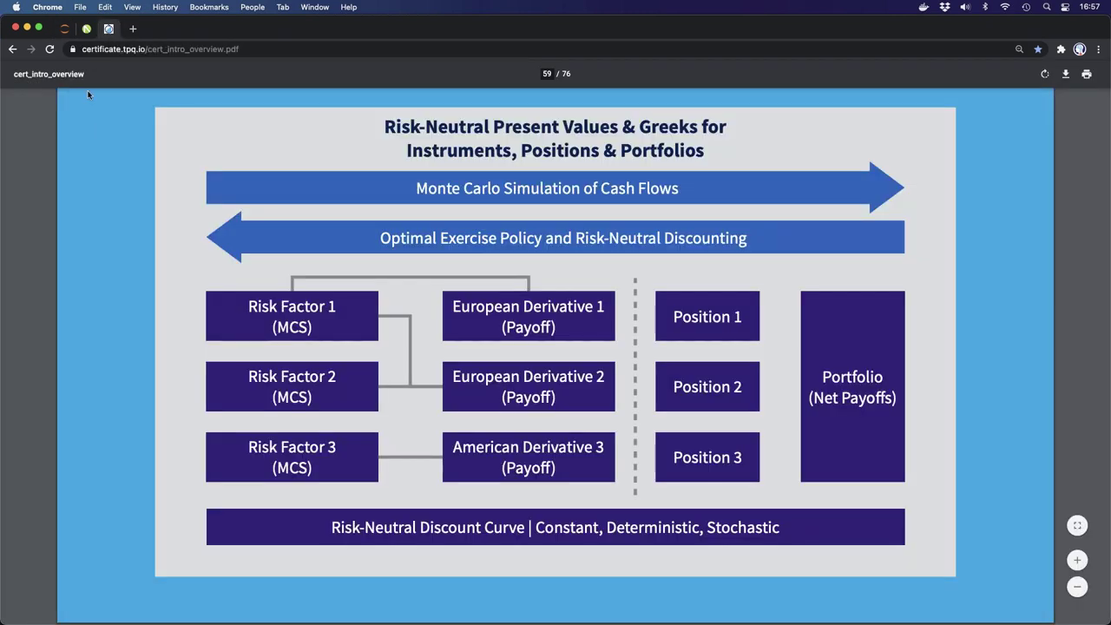
pyautogui.rightClick(86, 29)
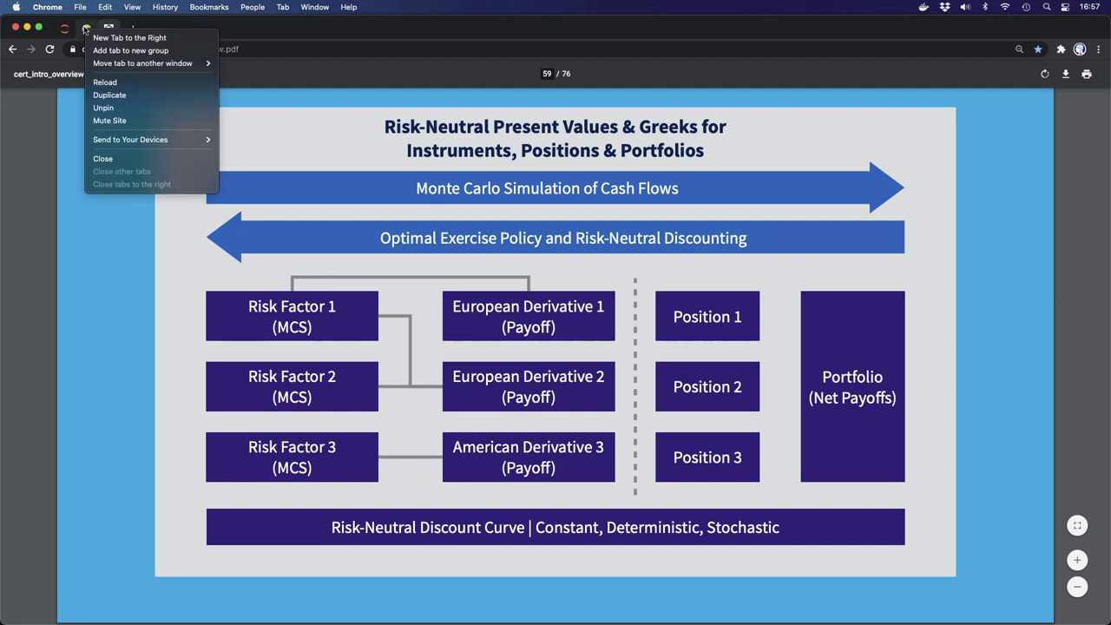
pyautogui.press('Escape')
pyautogui.click(86, 30)
pyautogui.rightClick(86, 29)
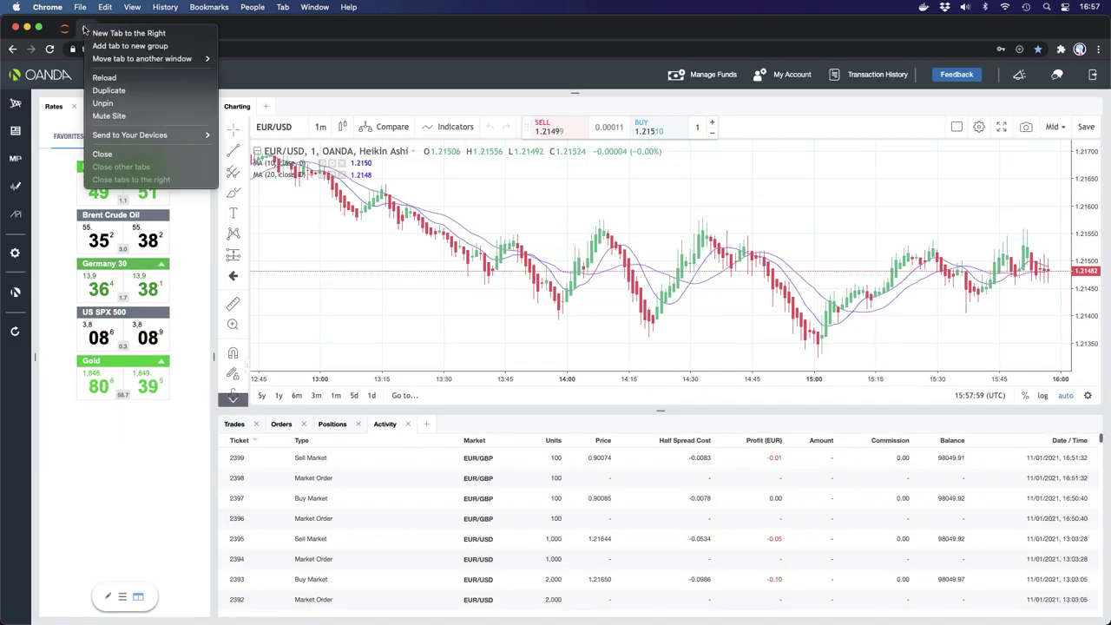
pyautogui.click(102, 154)
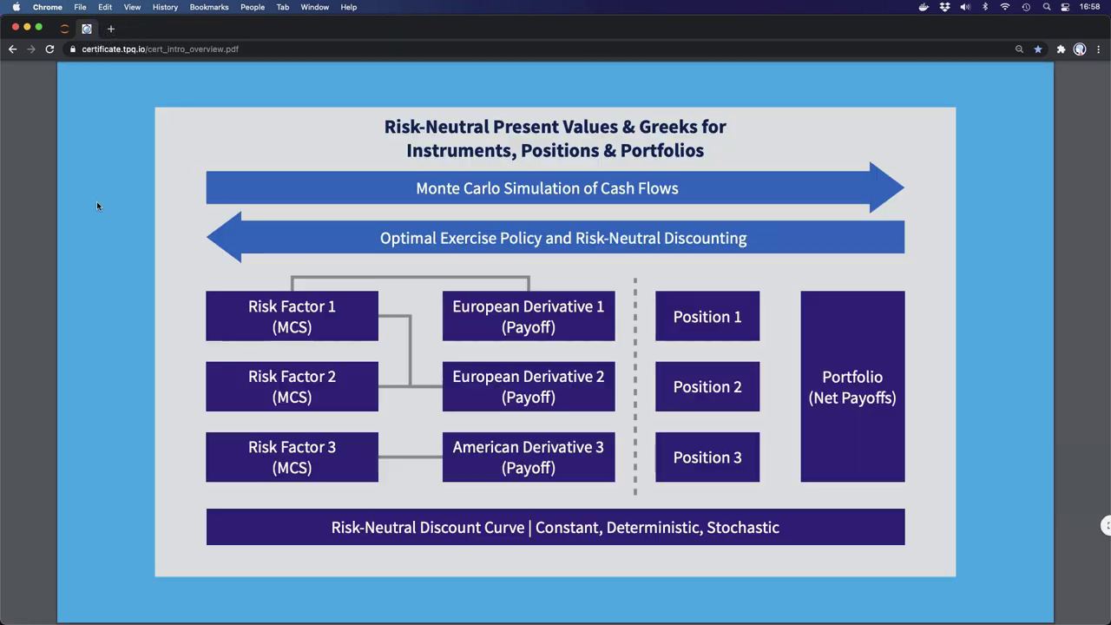
# Page through the slides from the case studies list and the three-page example study plan to the review questions for weeks 01 to 03
pyautogui.press('Right')
pyautogui.press('Right')
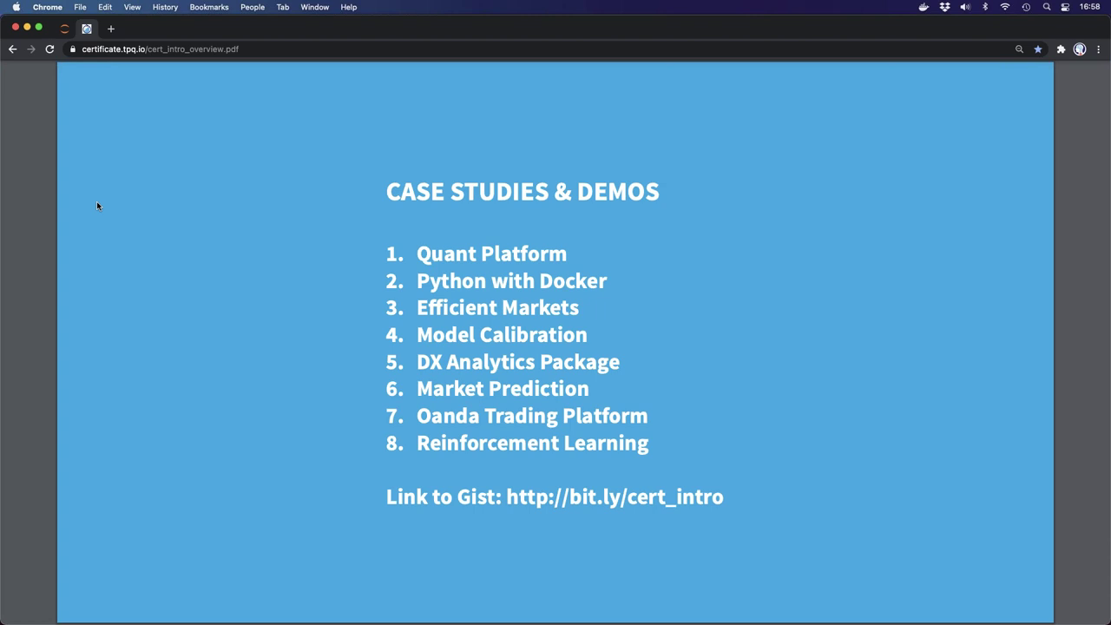
pyautogui.press('Right')
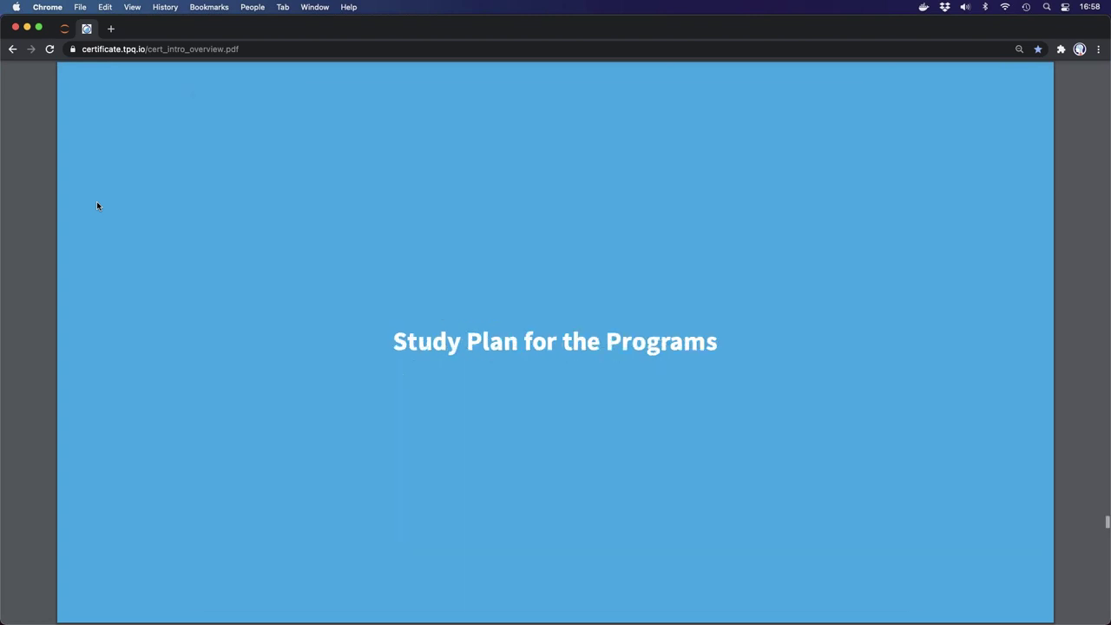
pyautogui.press('Right')
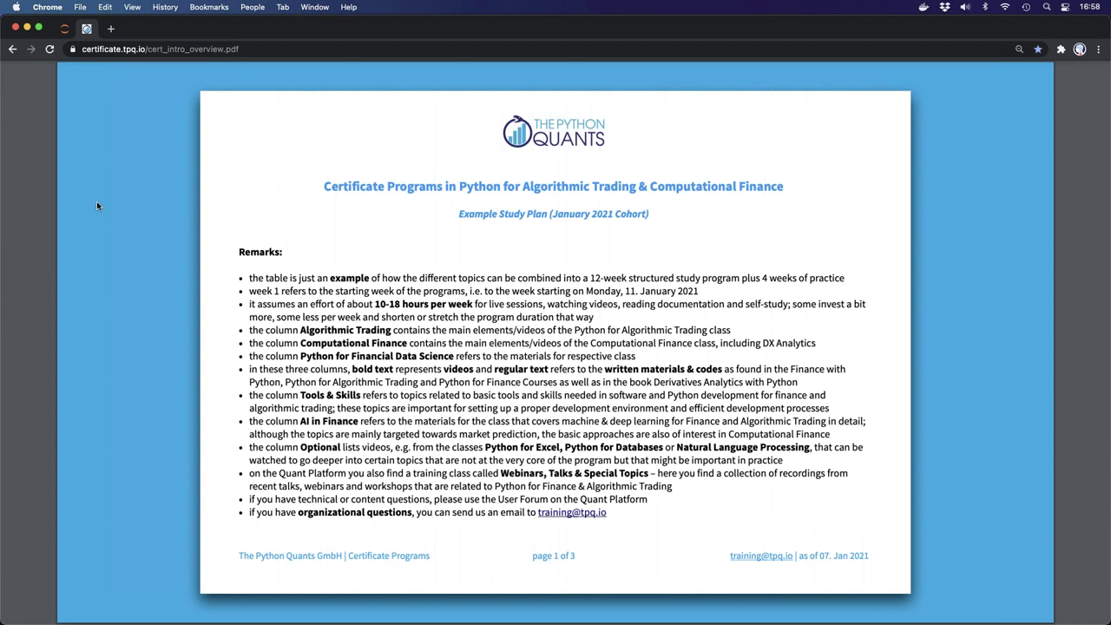
pyautogui.press('Right')
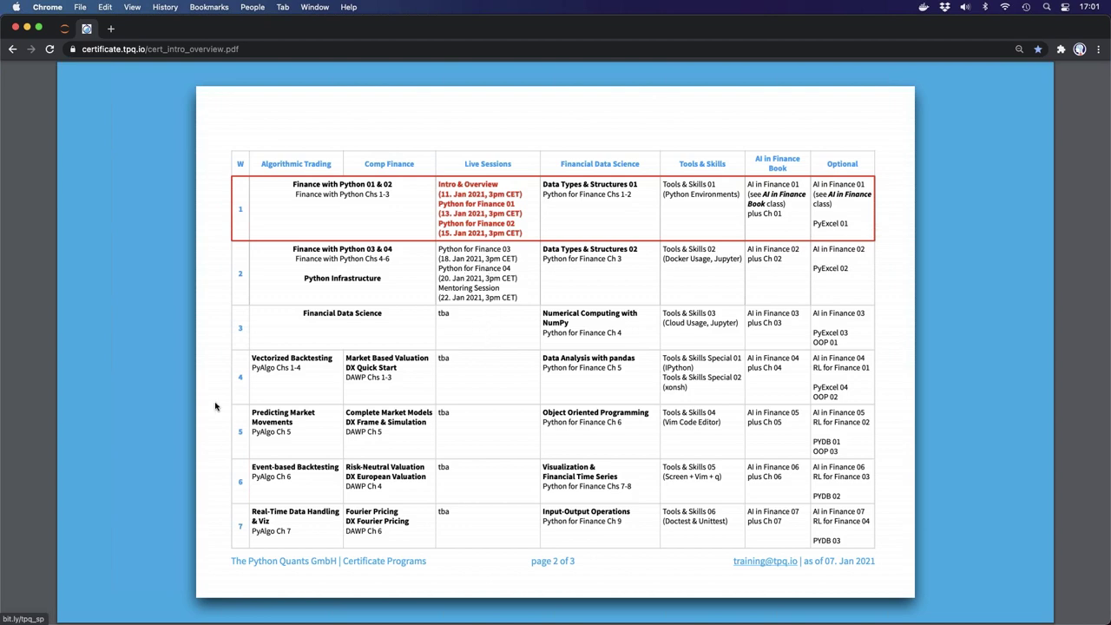
pyautogui.press('Right')
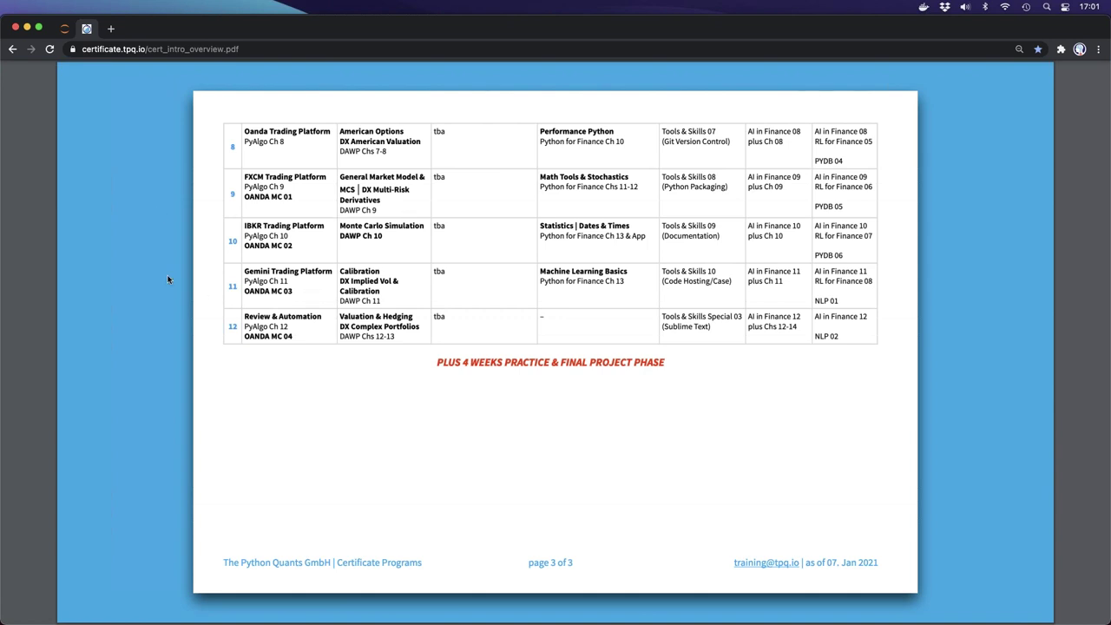
pyautogui.press('Left')
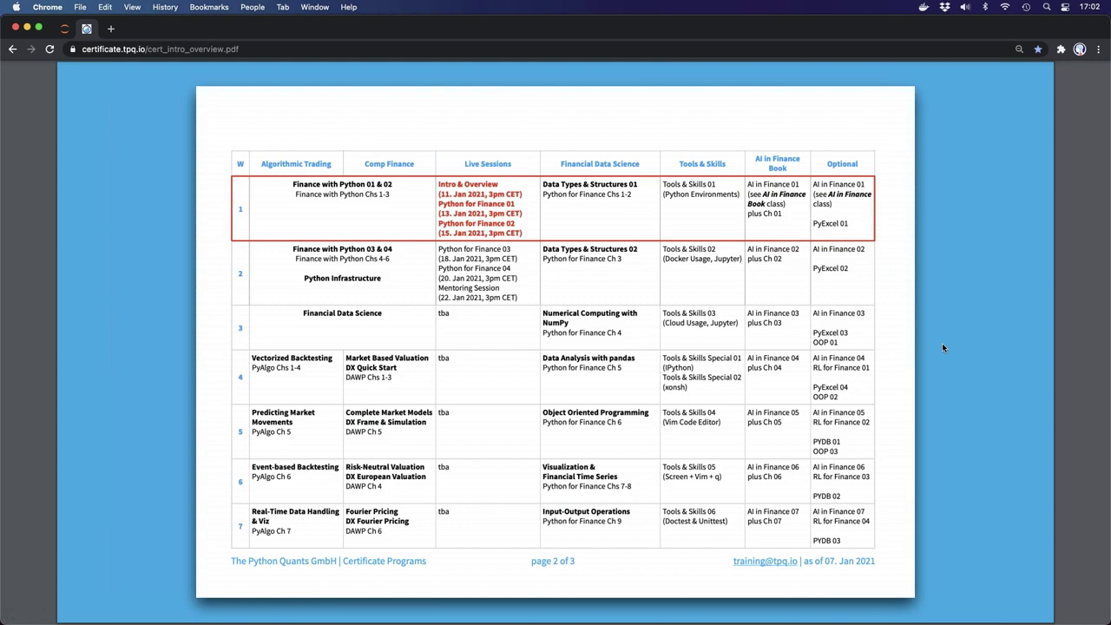
pyautogui.press('Right')
pyautogui.press('Right')
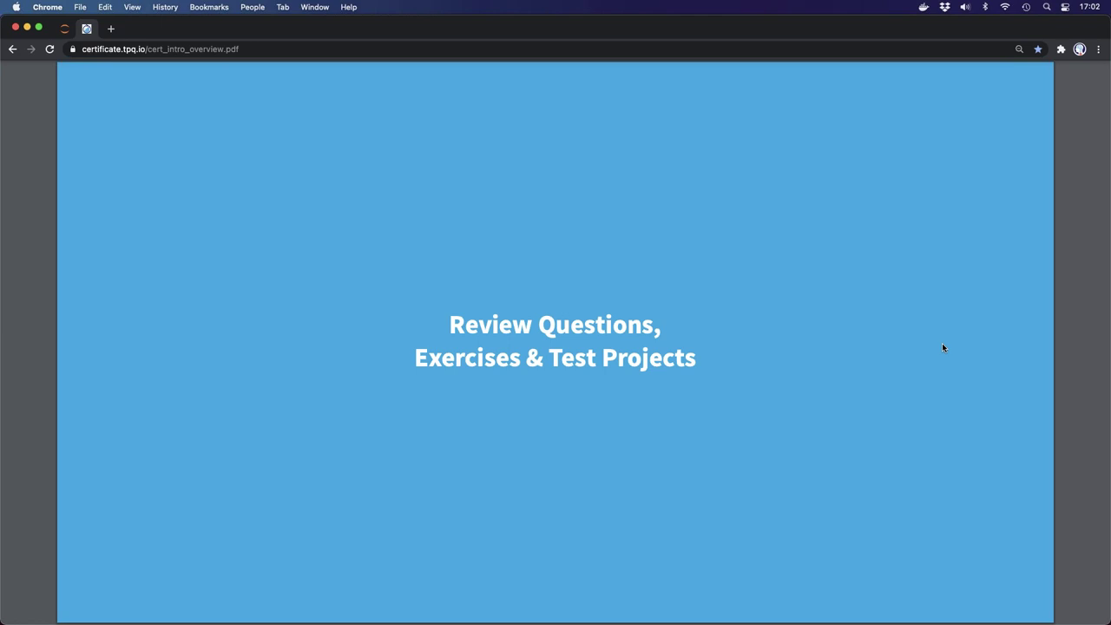
pyautogui.press('Right')
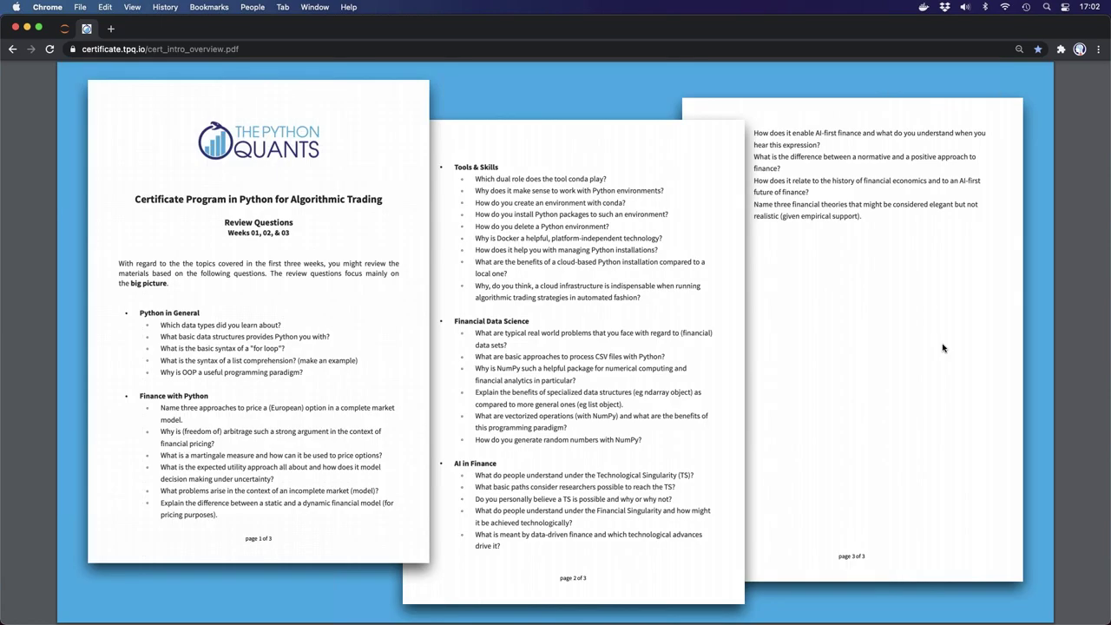